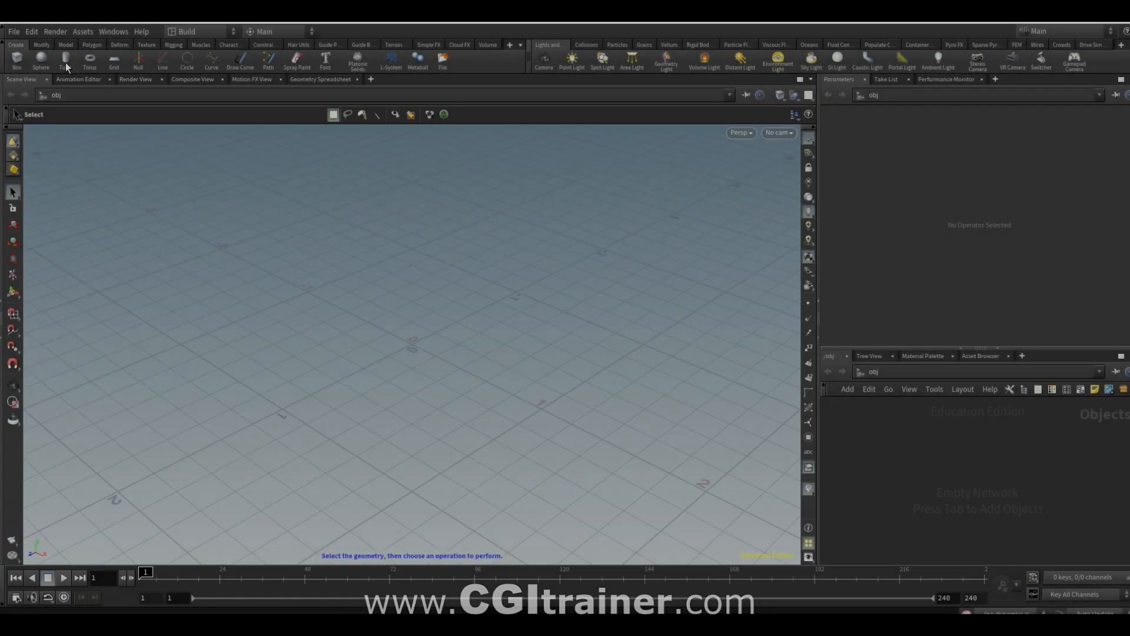
# Step: Create a polygon tube at the origin and append a PolyFill node to it inside its geometry network
pyautogui.keyDown('ctrl'); pyautogui.click(65, 62); pyautogui.keyUp('ctrl')
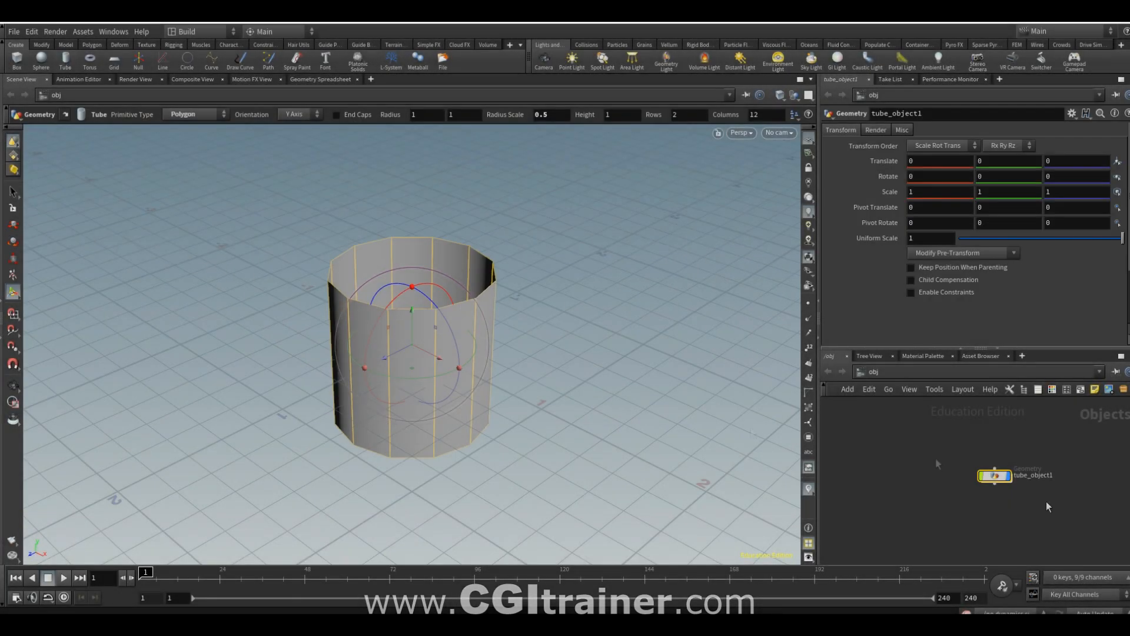
pyautogui.doubleClick(995, 475)
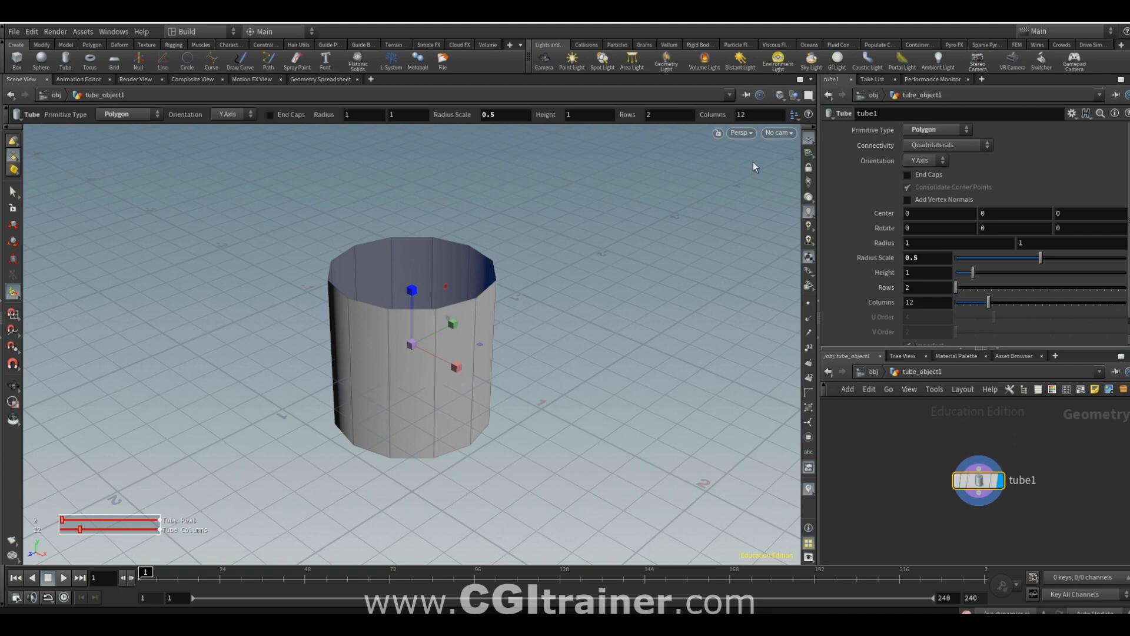
pyautogui.press('Tab')
pyautogui.write('pol')
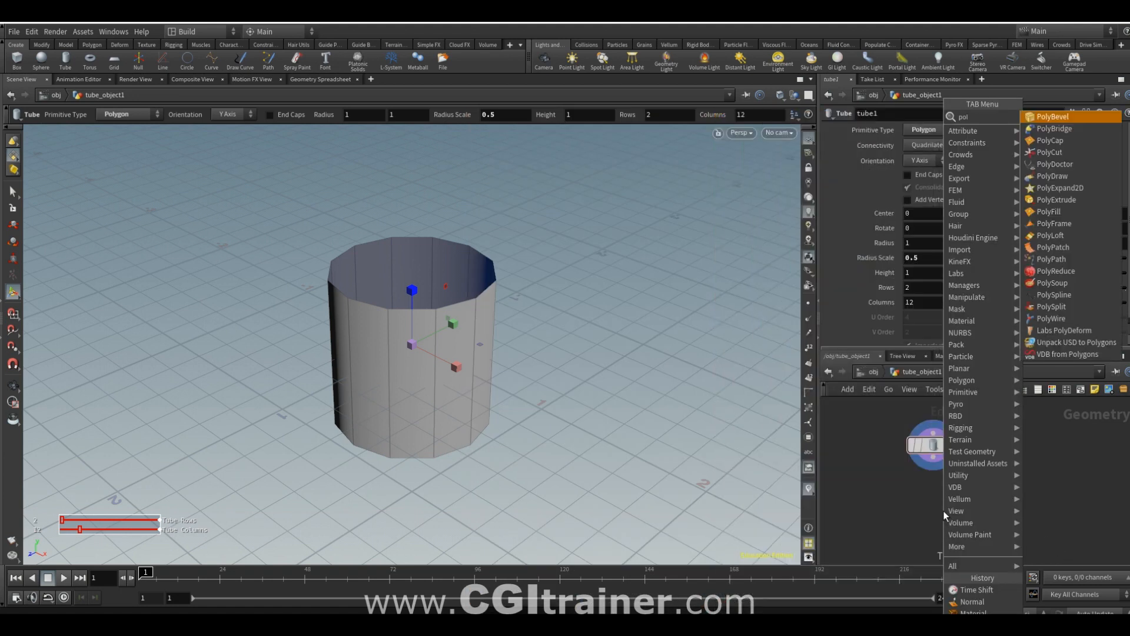
pyautogui.click(1054, 117)
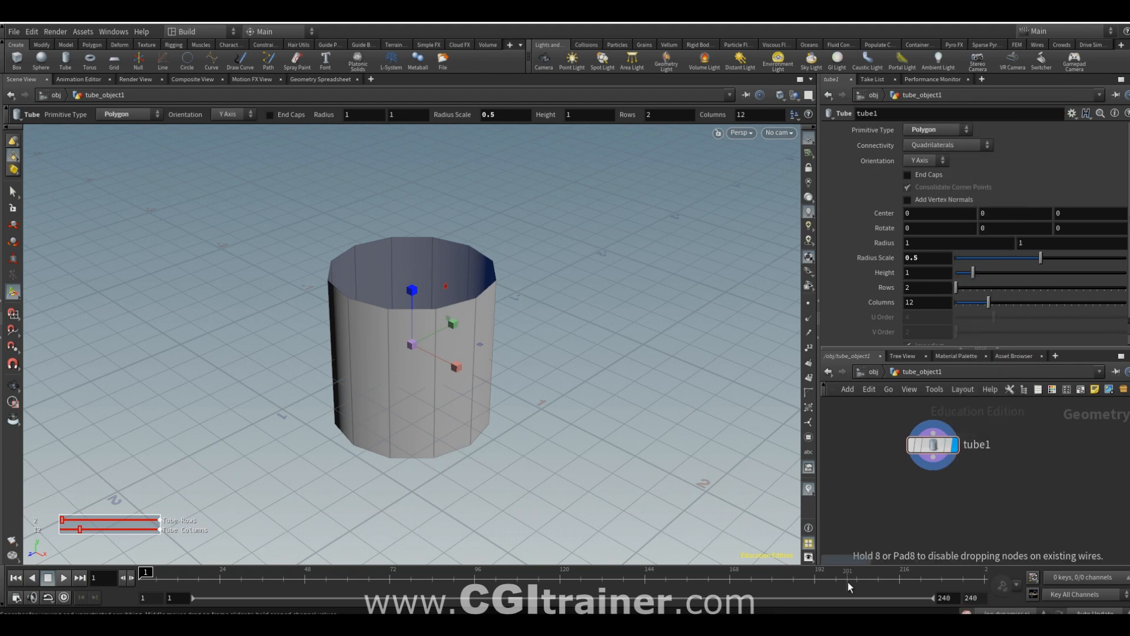
pyautogui.click(935, 492)
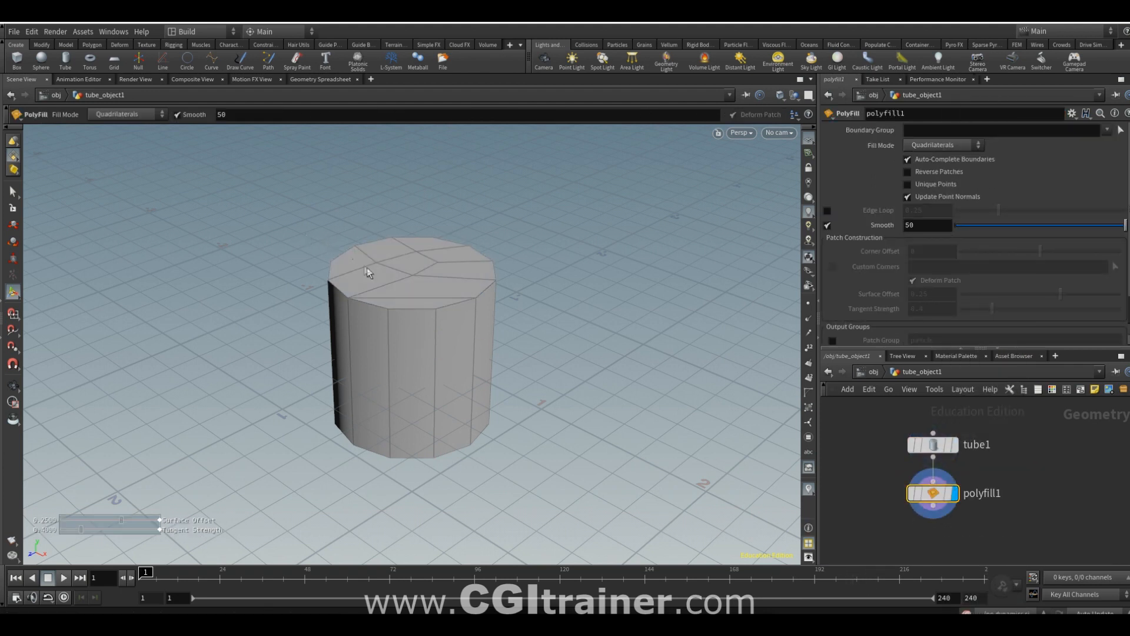
# Step: Set the PolyFill fill mode to Quadrilateral Grid and check the tube's caps
pyautogui.moveTo(375, 267); pyautogui.dragTo(455, 410)
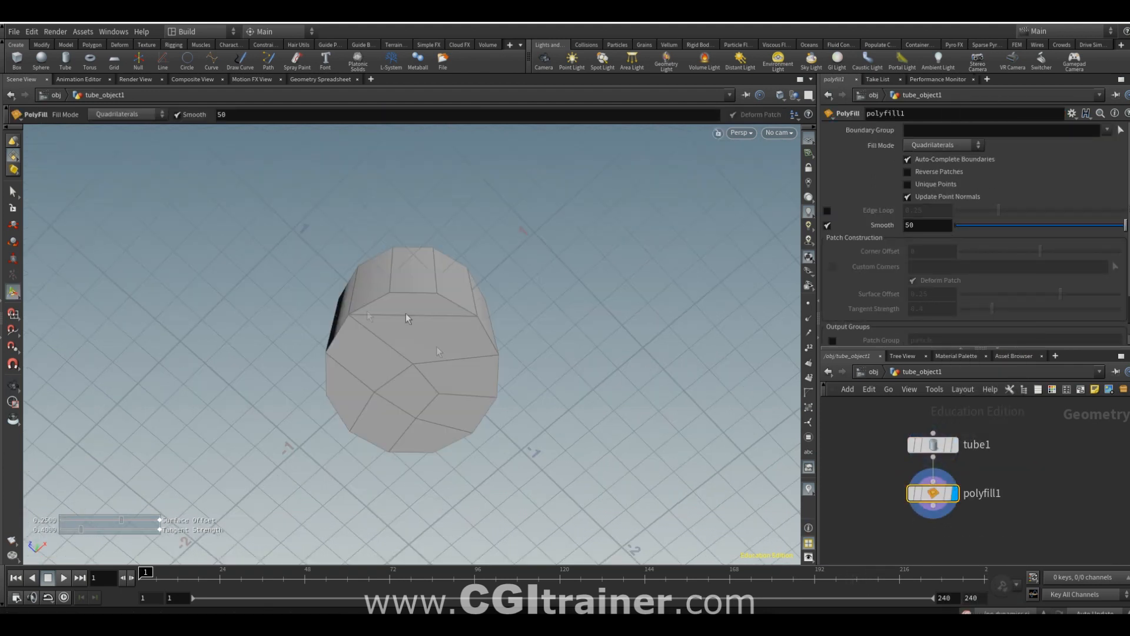
pyautogui.scroll(-1, 934, 144)
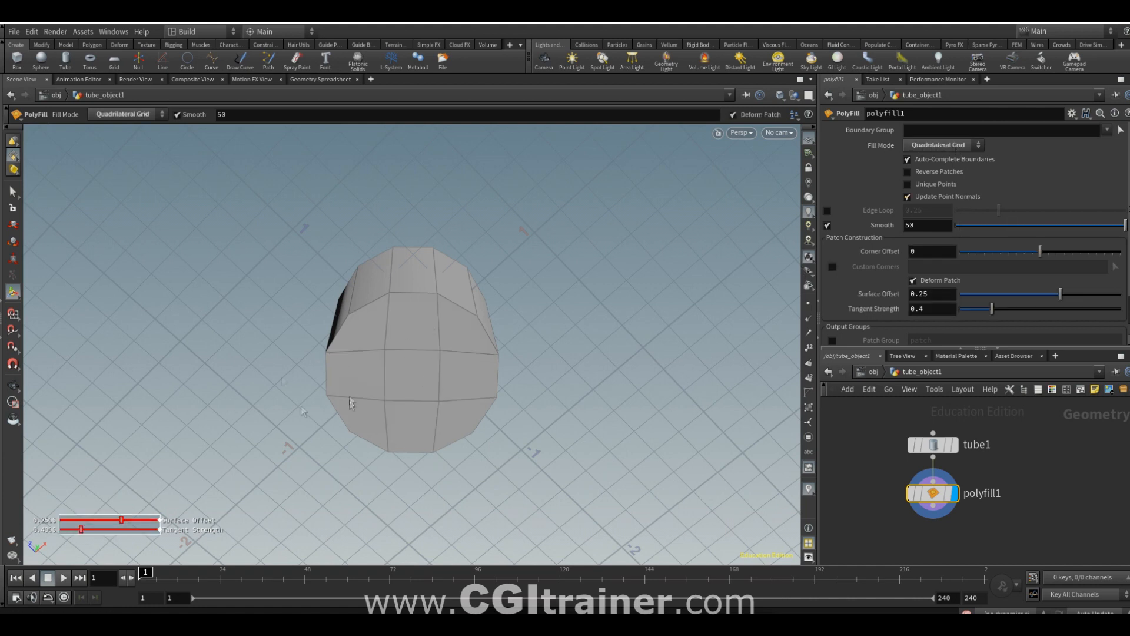
pyautogui.keyDown('alt'); pyautogui.moveTo(416, 383); pyautogui.dragTo(541, 527); pyautogui.keyUp('alt')
# Step: Increase the tube's resolution to 26 columns and 9 rows
pyautogui.click(933, 446)
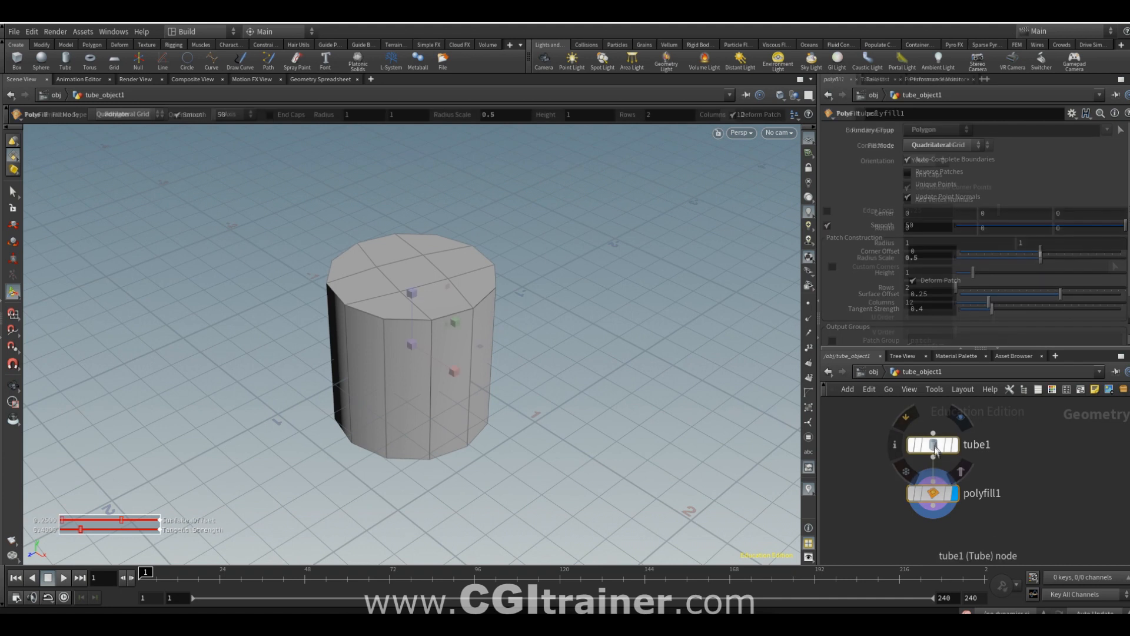
pyautogui.moveTo(989, 303); pyautogui.dragTo(1040, 304)
pyautogui.moveTo(959, 288); pyautogui.dragTo(981, 289)
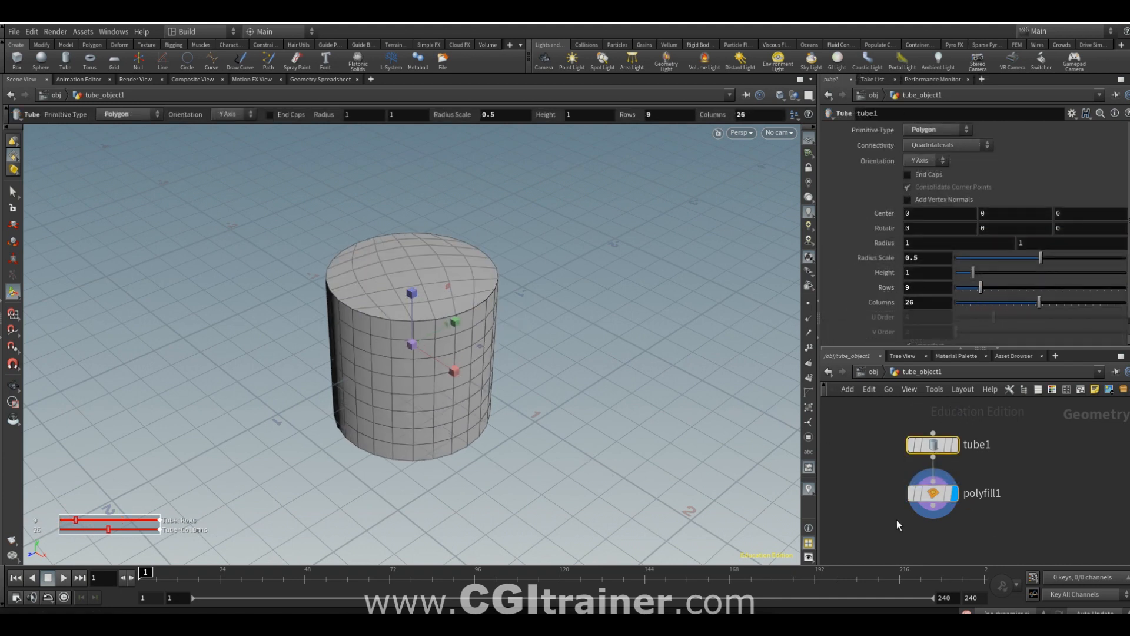
# Step: Hide the viewport reference grid from the object level and return inside the tube's geometry network
pyautogui.press('u')
pyautogui.click(809, 142)
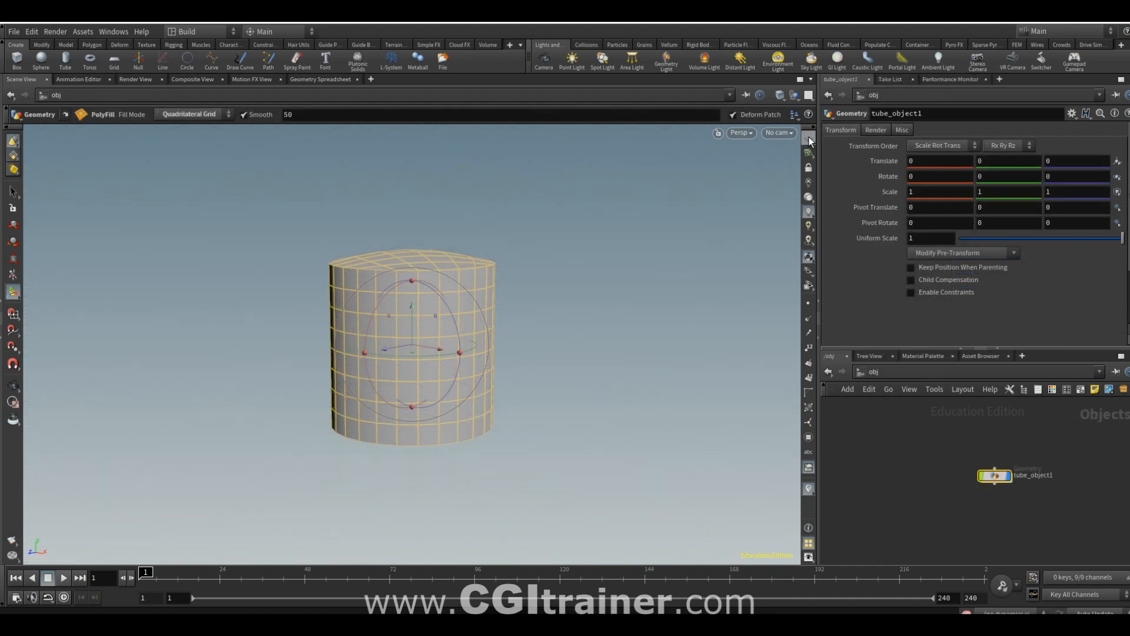
pyautogui.moveTo(919, 536); pyautogui.dragTo(849, 507, button='middle')
pyautogui.press('i')
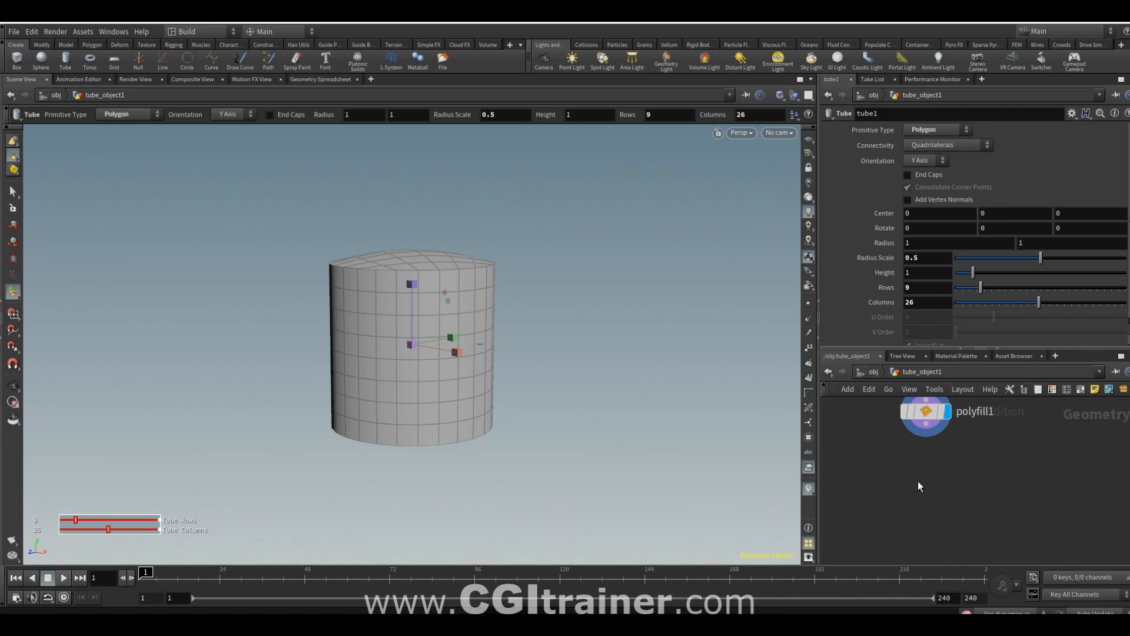
# Step: Add a Labs Lightning node, wire the PolyFill output into its first input and display it
pyautogui.press('Tab')
pyautogui.write('labs')
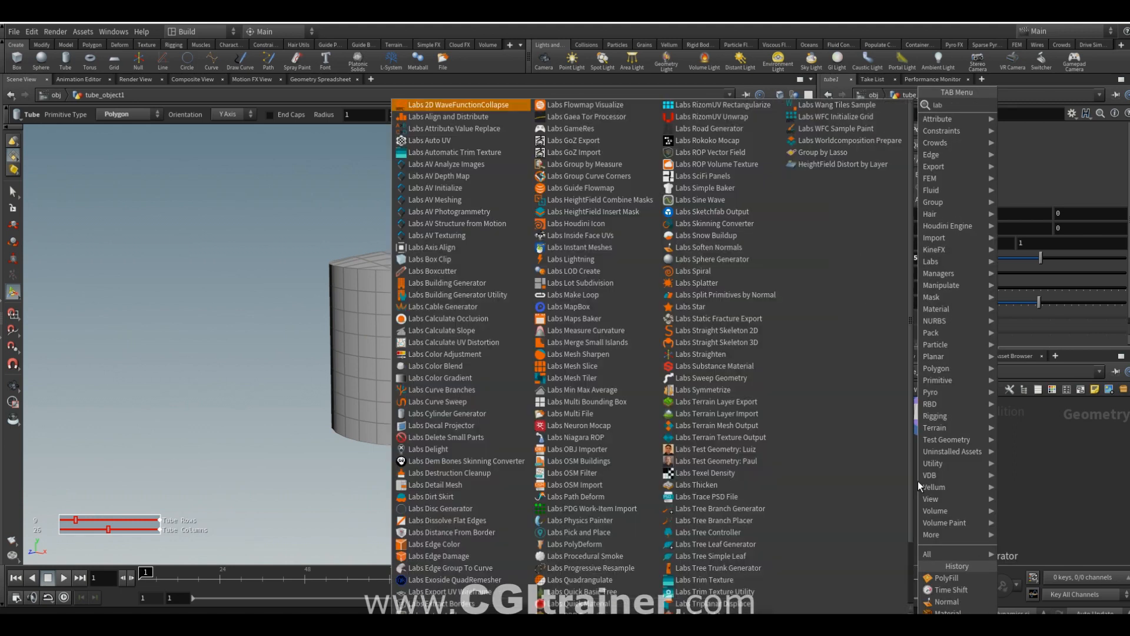
pyautogui.click(570, 259)
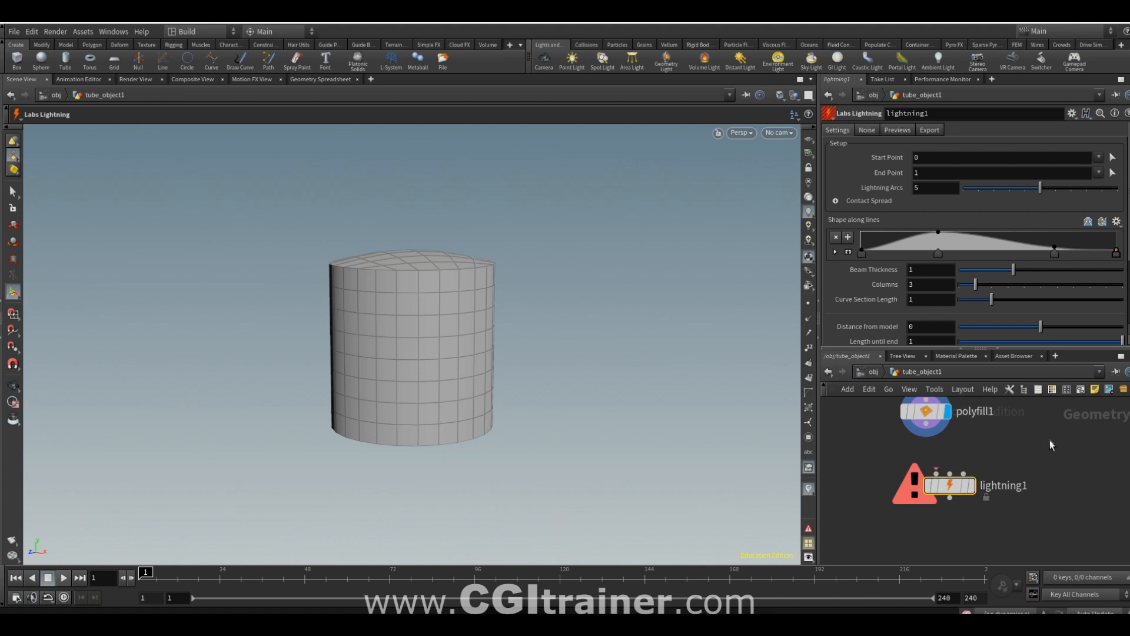
pyautogui.moveTo(936, 473); pyautogui.dragTo(926, 435)
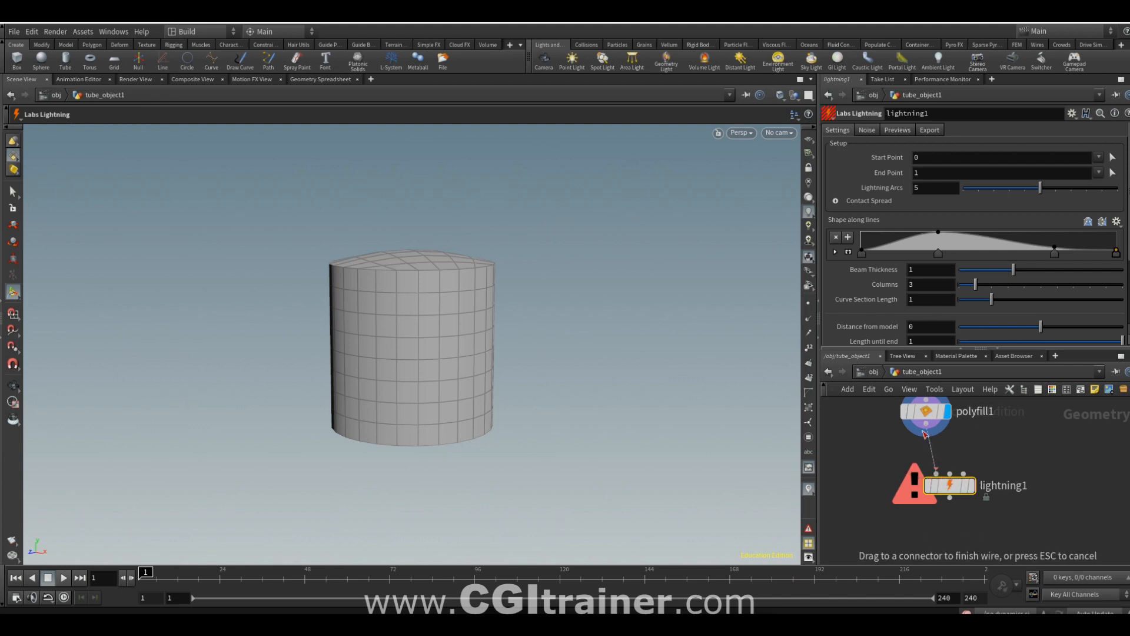
pyautogui.click(971, 485)
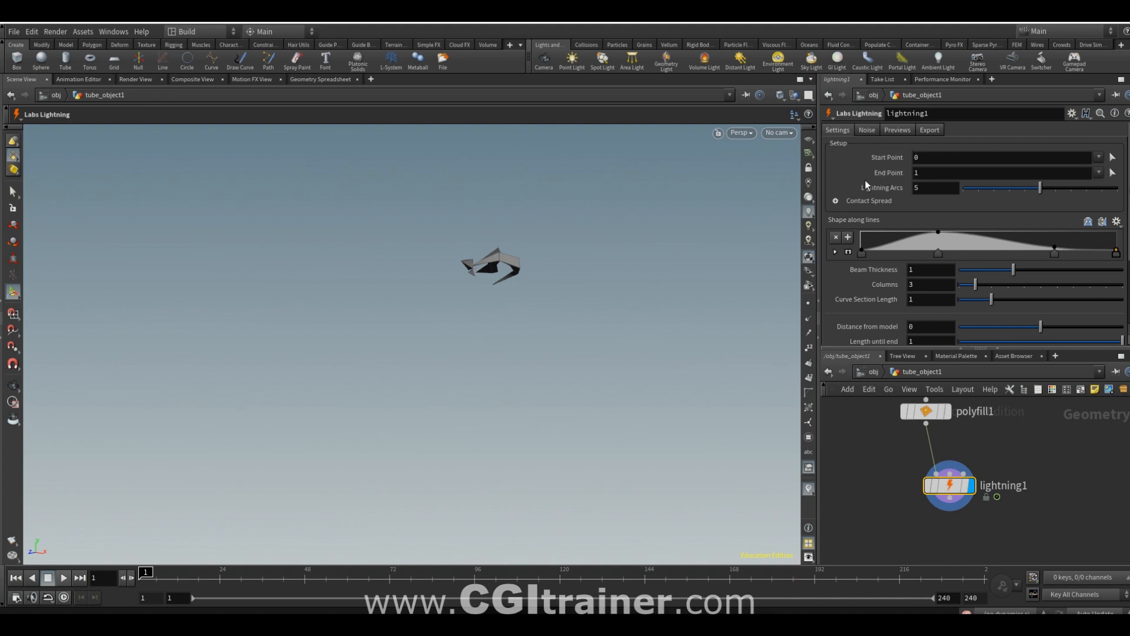
# Step: Pick point 246 on the tube's top cap as the lightning's start point
pyautogui.click(1113, 158)
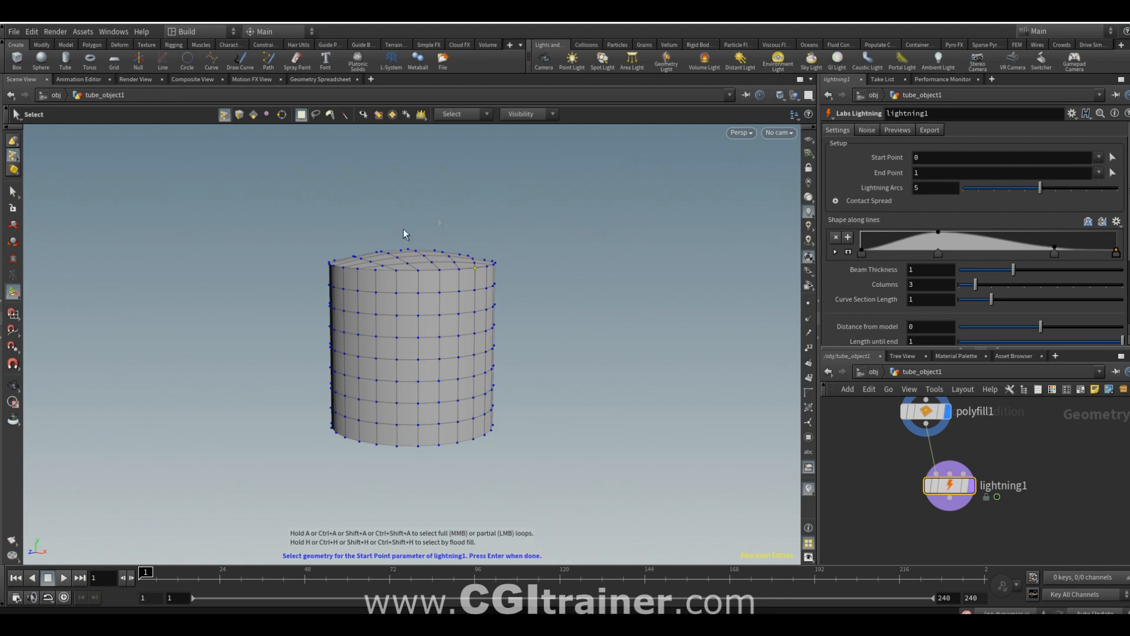
pyautogui.keyDown('alt'); pyautogui.moveTo(418, 229); pyautogui.dragTo(418, 255); pyautogui.keyUp('alt')
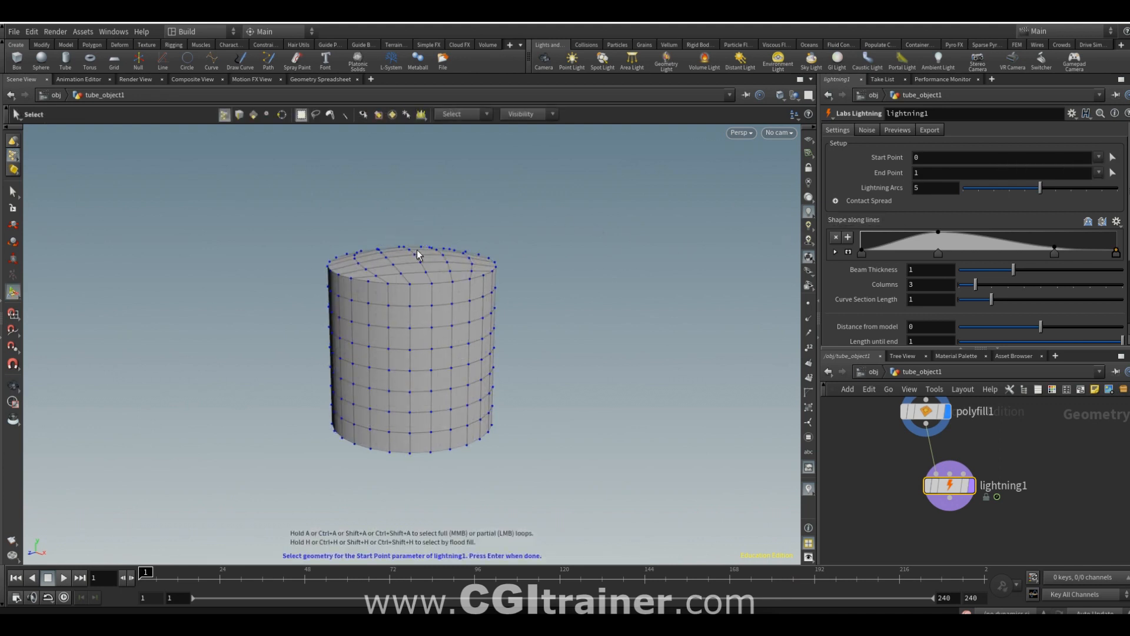
pyautogui.click(415, 257)
pyautogui.press('Return')
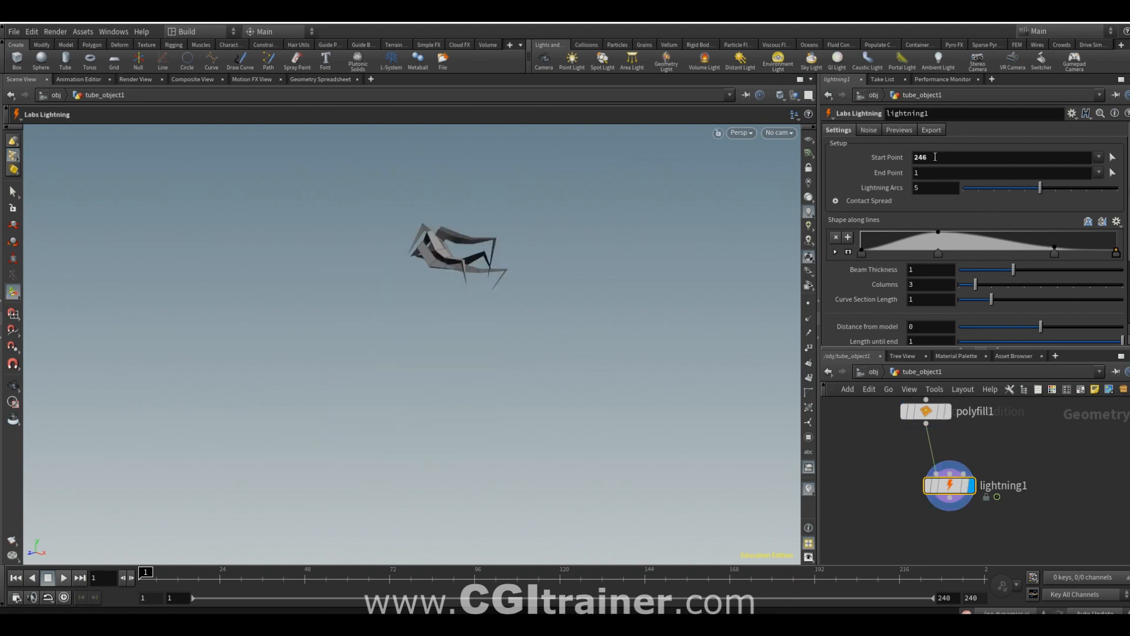
# Step: Pick point 281 on the tube's bottom cap as the lightning's end point
pyautogui.click(1113, 173)
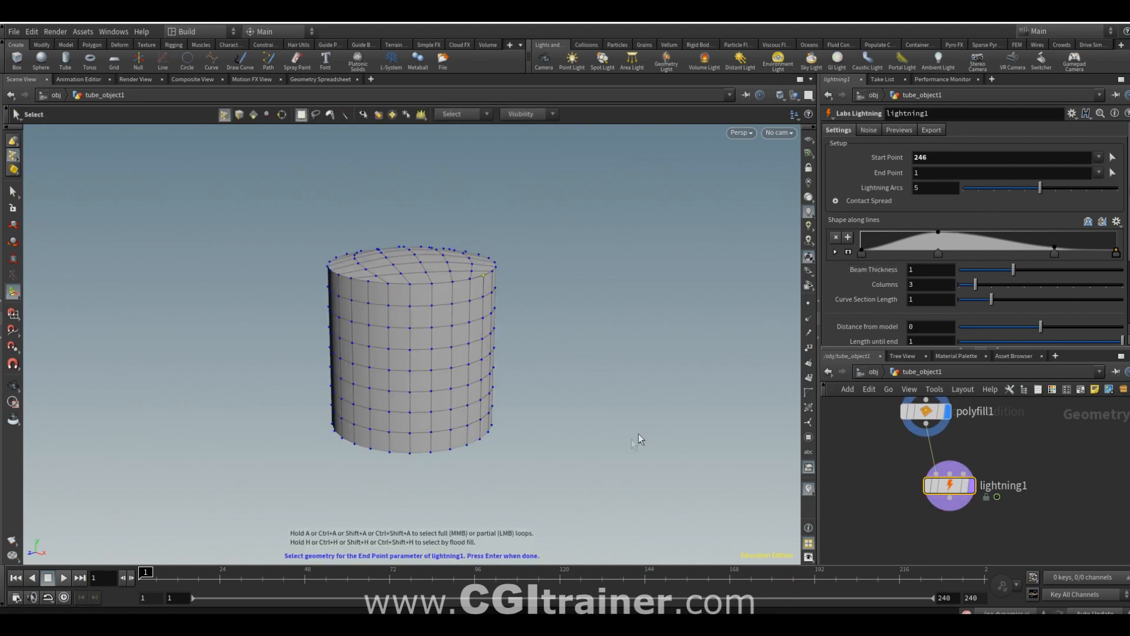
pyautogui.keyDown('alt'); pyautogui.moveTo(573, 476); pyautogui.dragTo(558, 376); pyautogui.keyUp('alt')
pyautogui.click(398, 434)
pyautogui.press('Return')
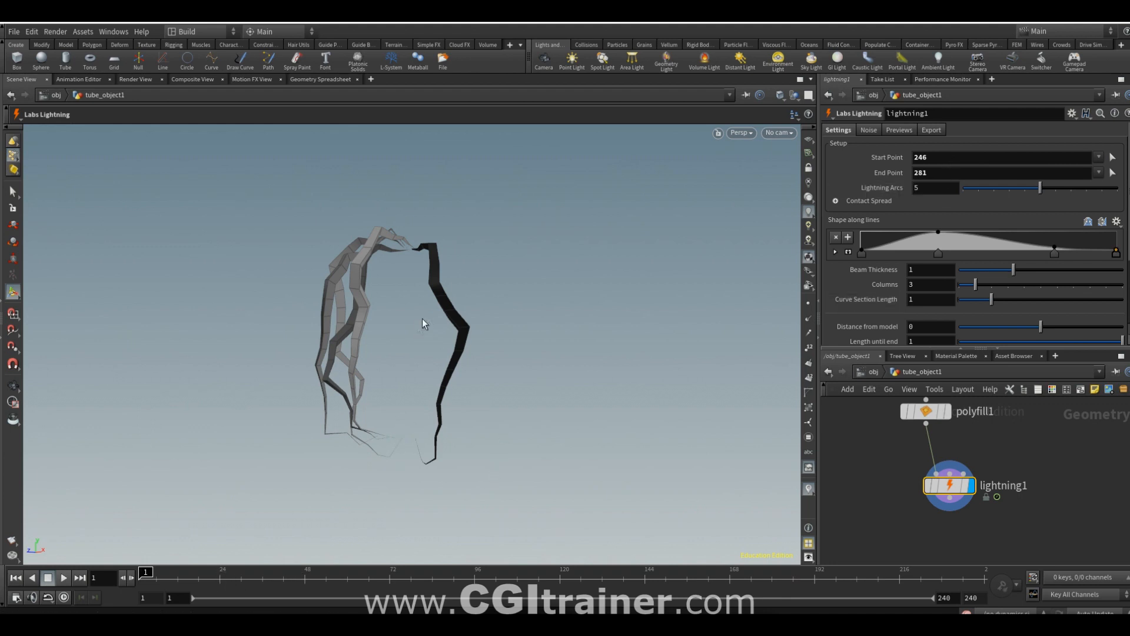
# Step: Set Lightning Arcs to 3 and turn on the debug display for both the begin and end contact spread
pyautogui.moveTo(1040, 188); pyautogui.dragTo(1009, 189)
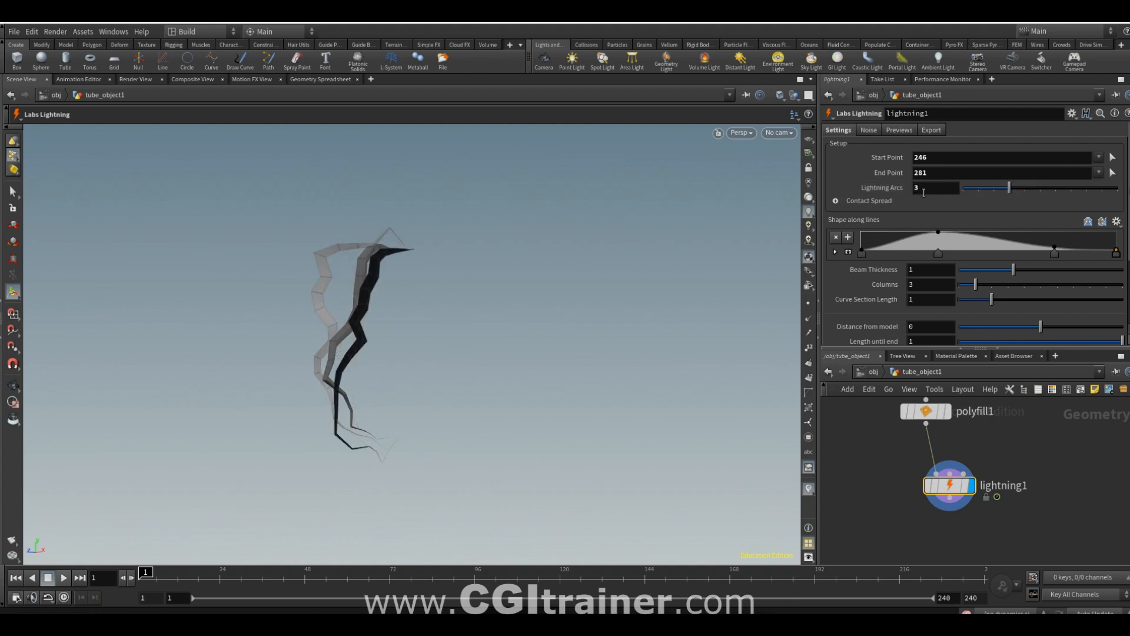
pyautogui.click(876, 199)
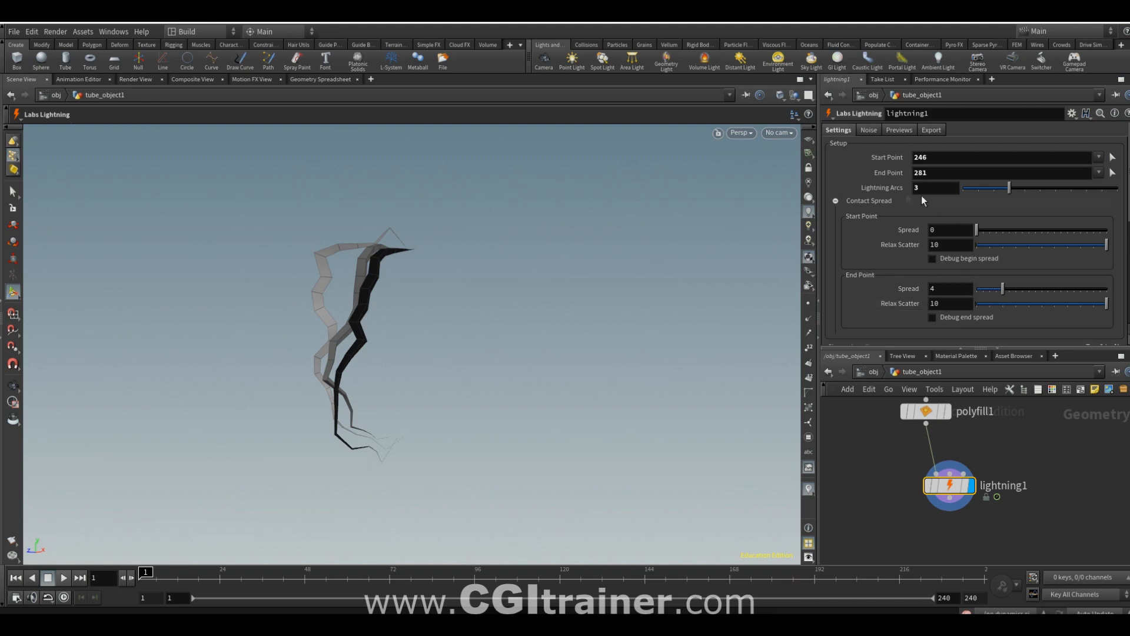
pyautogui.click(933, 259)
pyautogui.click(933, 318)
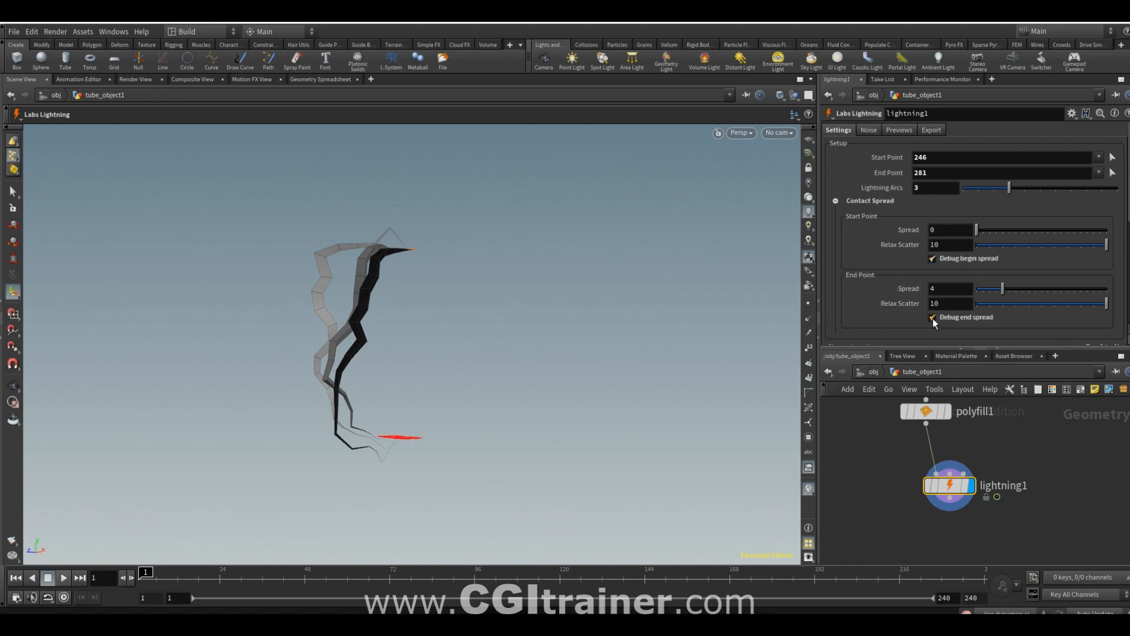
# Step: Try an end point spread of 9 and a start point spread of 4 with relax scatter 0, and restore the defaults
pyautogui.moveTo(1007, 286); pyautogui.dragTo(1035, 295)
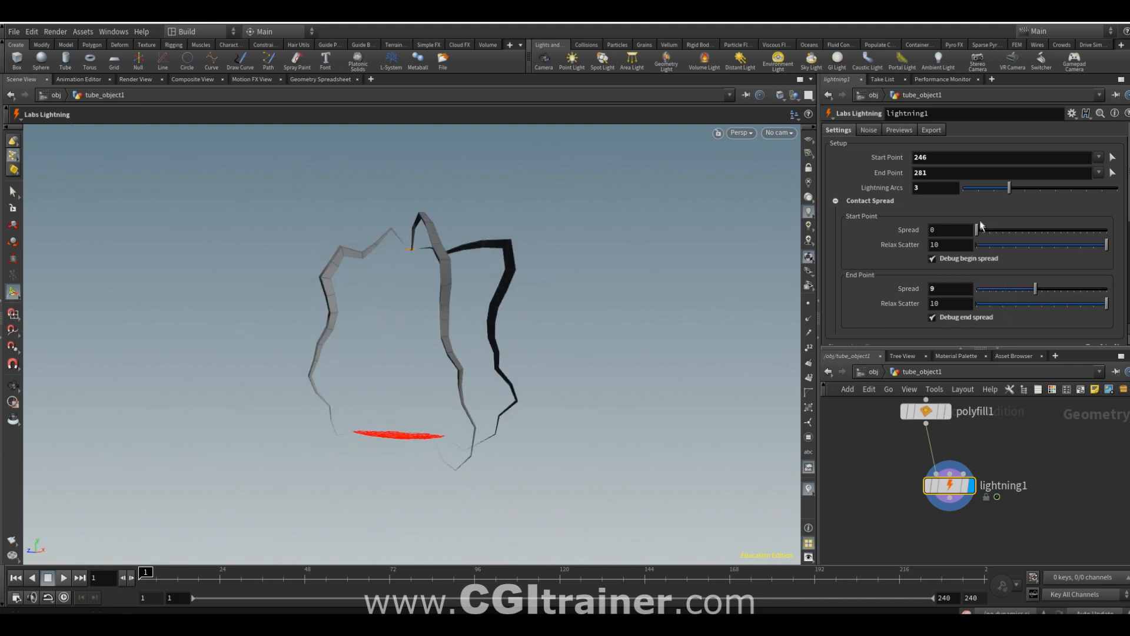
pyautogui.moveTo(981, 226); pyautogui.dragTo(1003, 230)
pyautogui.moveTo(1107, 244); pyautogui.dragTo(959, 259)
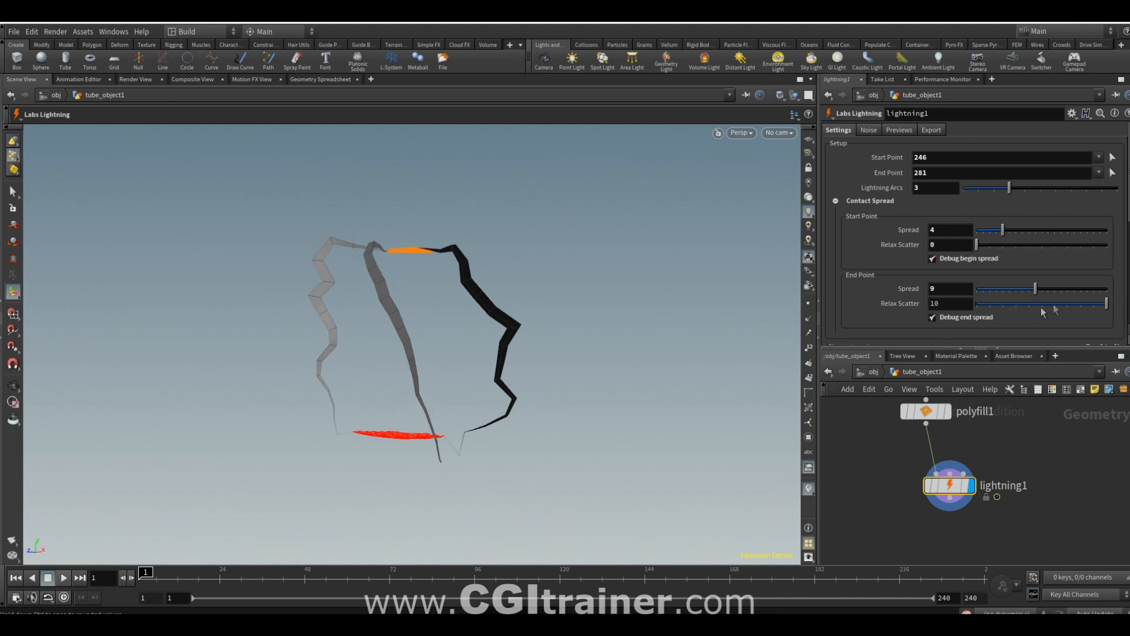
pyautogui.moveTo(1056, 313); pyautogui.dragTo(927, 330)
pyautogui.hotkey('ctrl', 'z')
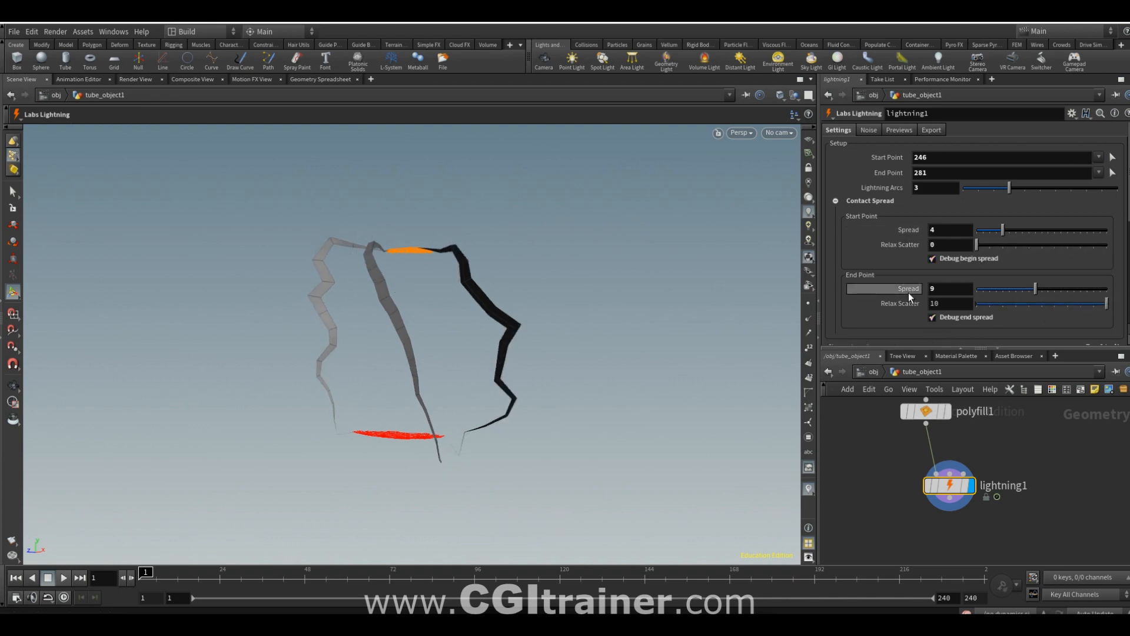
pyautogui.keyDown('ctrl'); pyautogui.middleClick(900, 229); pyautogui.keyUp('ctrl')
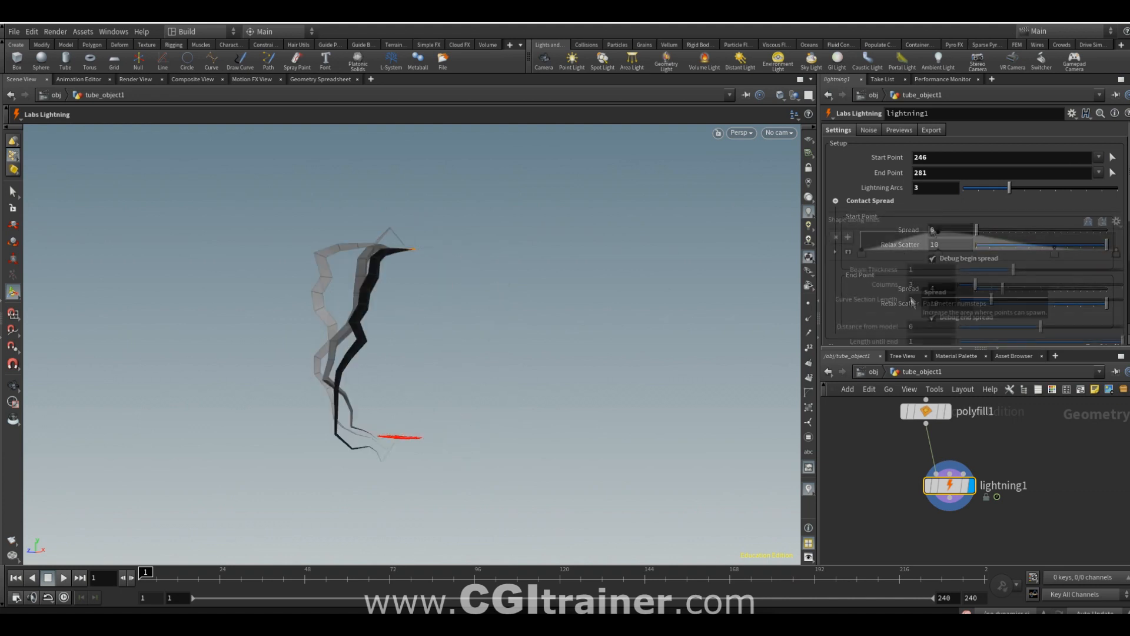
# Step: Shift the peak of the shape-along-lines ramp slightly and set Beam Thickness to 0.63
pyautogui.moveTo(941, 237)
pyautogui.mouseDown()
pyautogui.moveTo(939, 251)
pyautogui.moveTo(941, 232)
pyautogui.mouseUp()
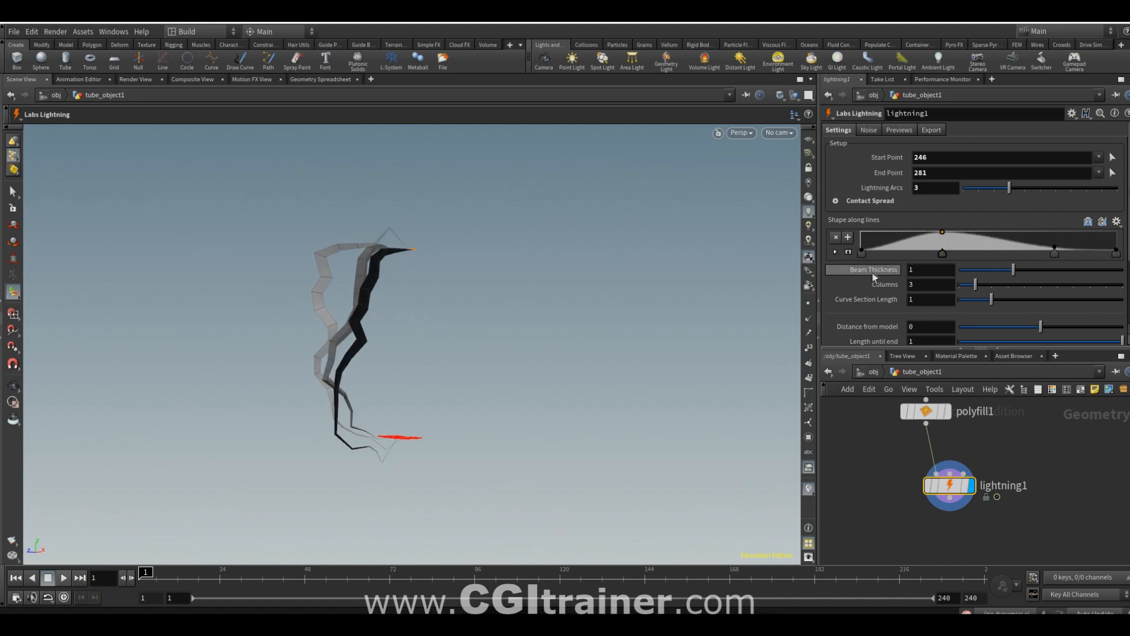
pyautogui.moveTo(1014, 271); pyautogui.dragTo(960, 285)
pyautogui.press('Escape')
pyautogui.keyDown('alt'); pyautogui.moveTo(487, 329); pyautogui.dragTo(515, 334); pyautogui.keyUp('alt')
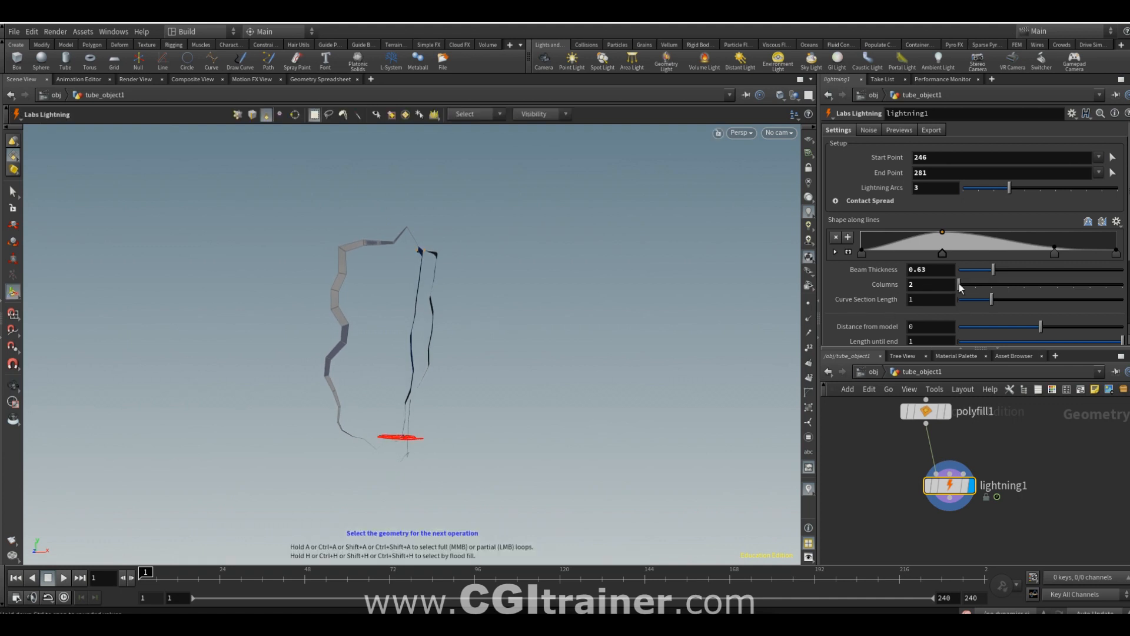
# Step: Set the lightning's Columns to 4 and Curve Section Length to 0.32
pyautogui.moveTo(964, 287); pyautogui.dragTo(991, 282)
pyautogui.press('Escape')
pyautogui.moveTo(574, 339); pyautogui.dragTo(341, 309)
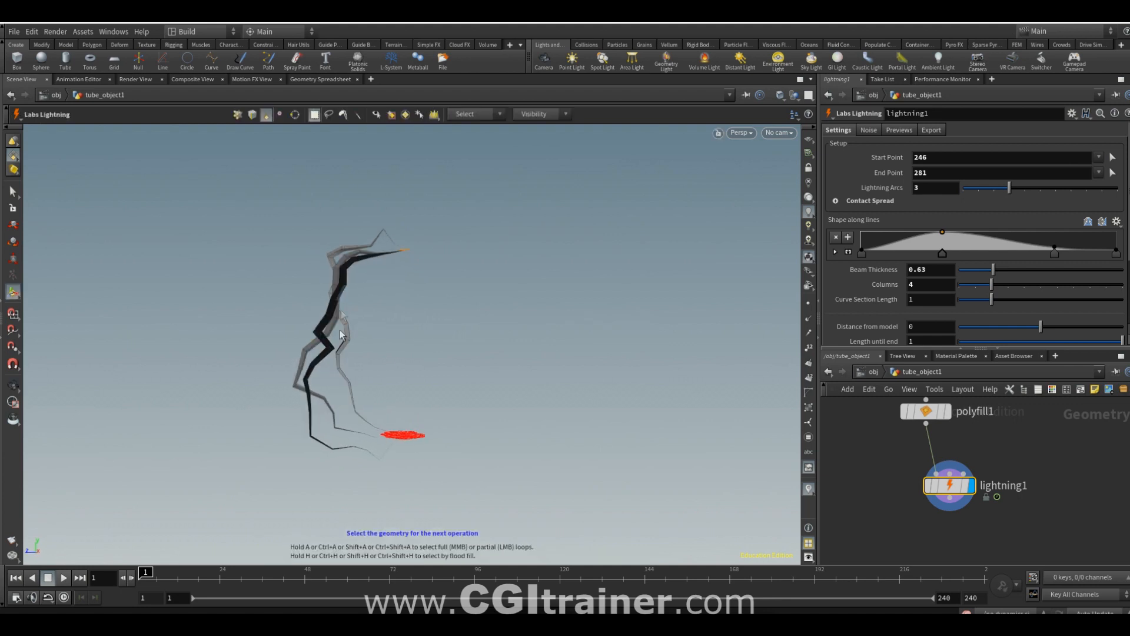
pyautogui.moveTo(992, 300)
pyautogui.mouseDown()
pyautogui.moveTo(1112, 302)
pyautogui.moveTo(971, 301)
pyautogui.mouseUp()
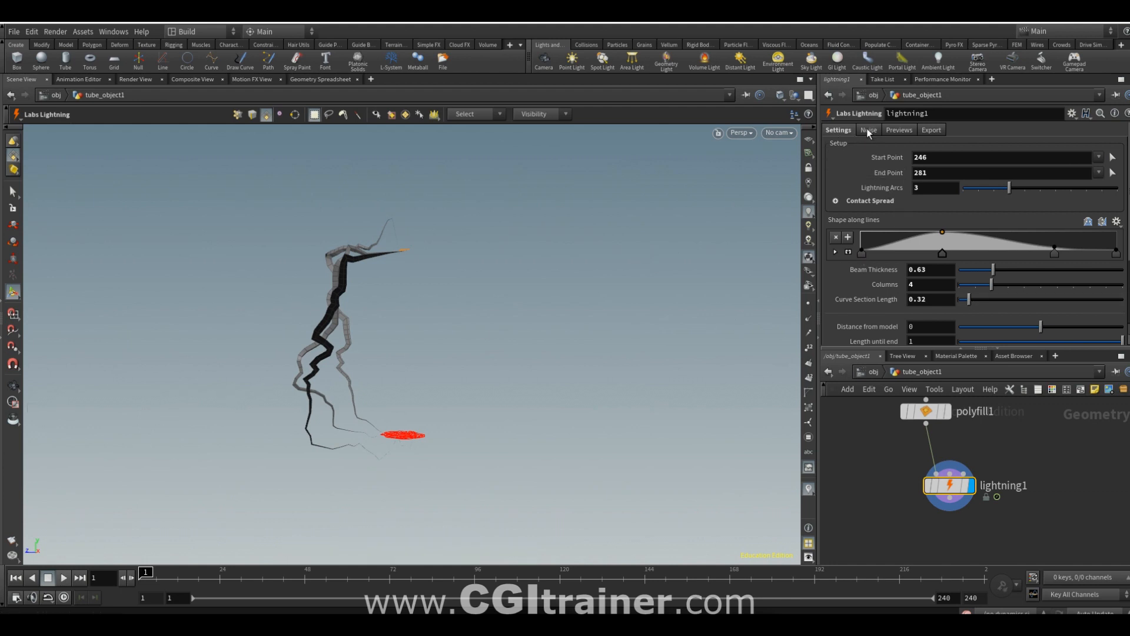
# Step: Try a Distance from model of -2 on the lightning and reset it to its default
pyautogui.scroll(-2, 942, 309)
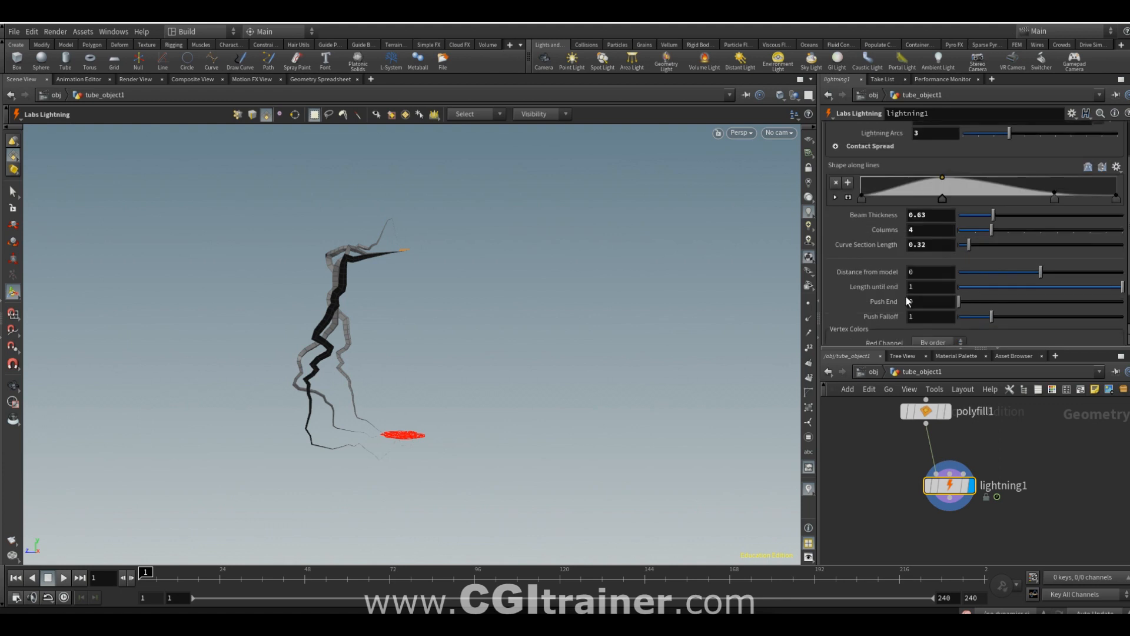
pyautogui.moveTo(1041, 271); pyautogui.dragTo(952, 264)
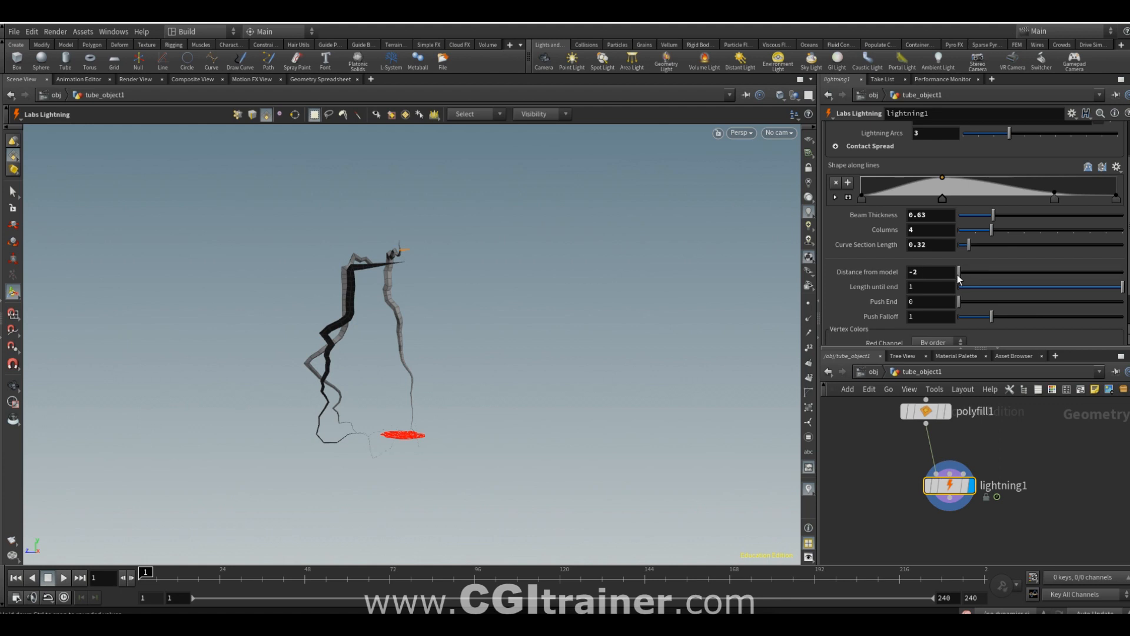
pyautogui.moveTo(959, 272); pyautogui.dragTo(932, 278)
pyautogui.moveTo(923, 273); pyautogui.dragTo(872, 284, button='middle')
pyautogui.keyDown('ctrl'); pyautogui.middleClick(872, 284); pyautogui.keyUp('ctrl')
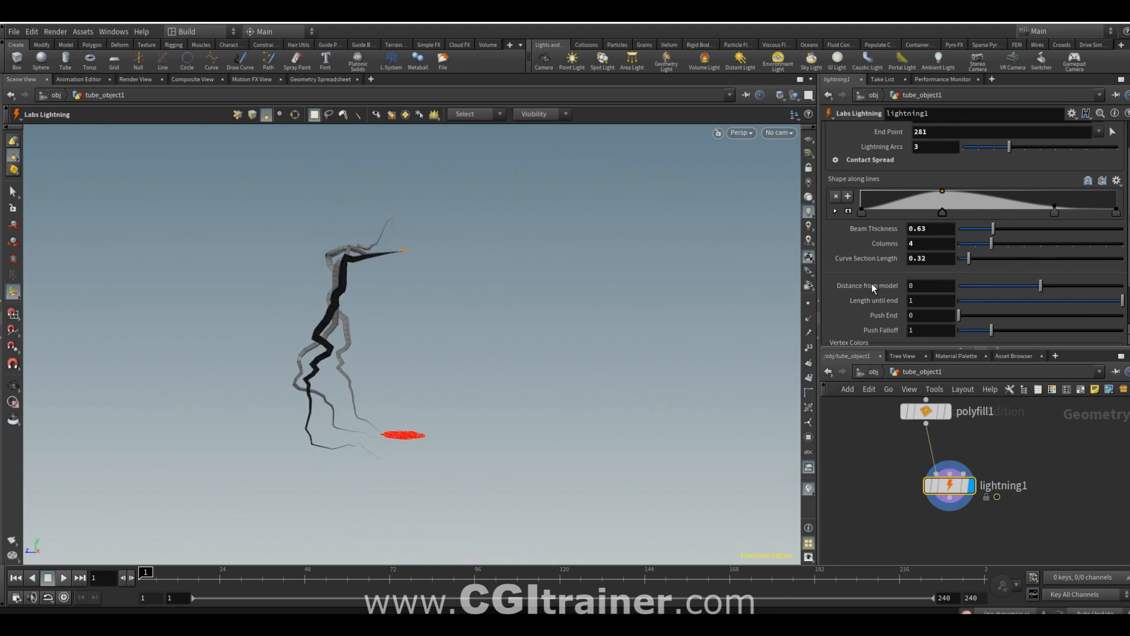
# Step: Try out the lightning's Length until end and Push End settings
pyautogui.moveTo(1122, 300)
pyautogui.mouseDown()
pyautogui.moveTo(955, 317)
pyautogui.moveTo(1093, 318)
pyautogui.moveTo(929, 319)
pyautogui.moveTo(1123, 300)
pyautogui.mouseUp()
pyautogui.moveTo(960, 318); pyautogui.dragTo(933, 340)
pyautogui.scroll(3, 987, 317)
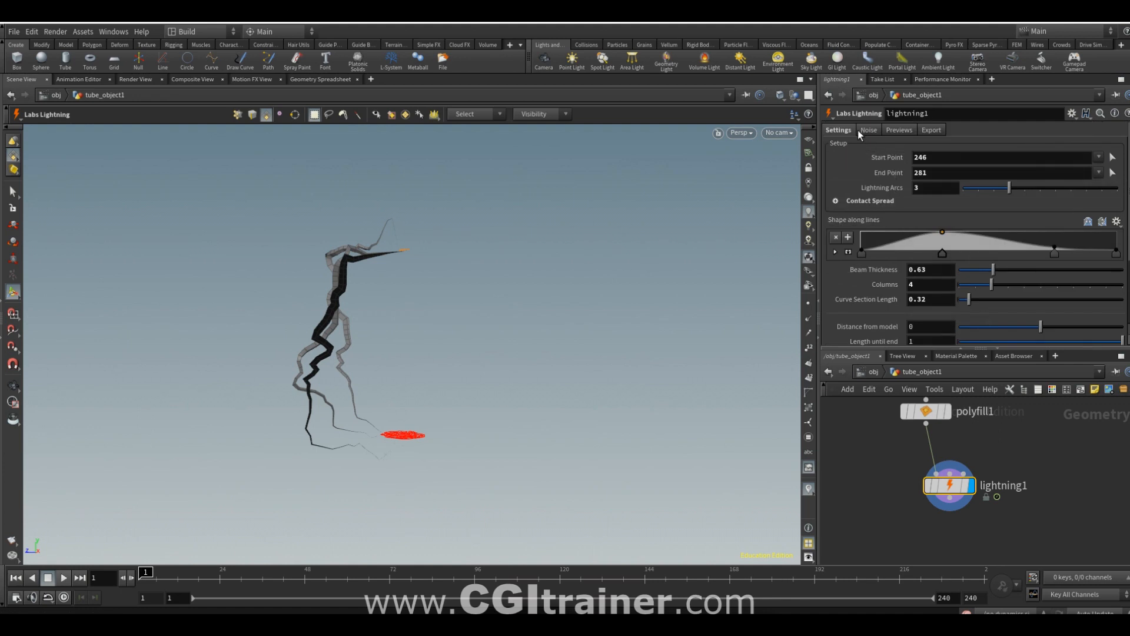
# Step: Adjust the lightning noise's Element Size, lower its Roughness to 0.388 and set Clipping Minimum to 0.395
pyautogui.click(861, 130)
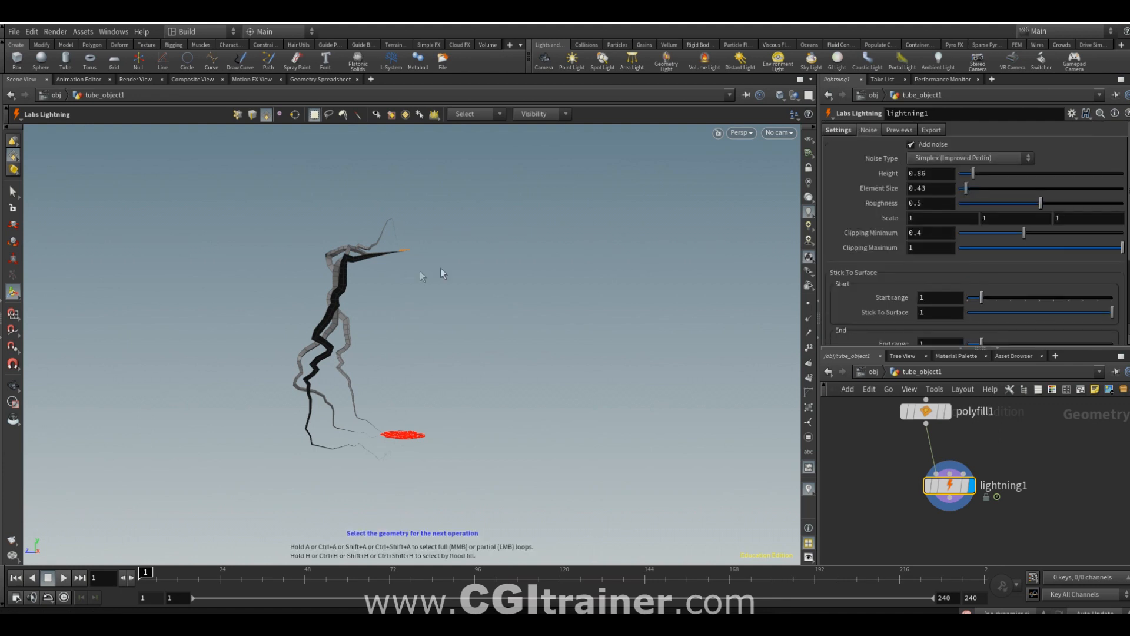
pyautogui.click(949, 156)
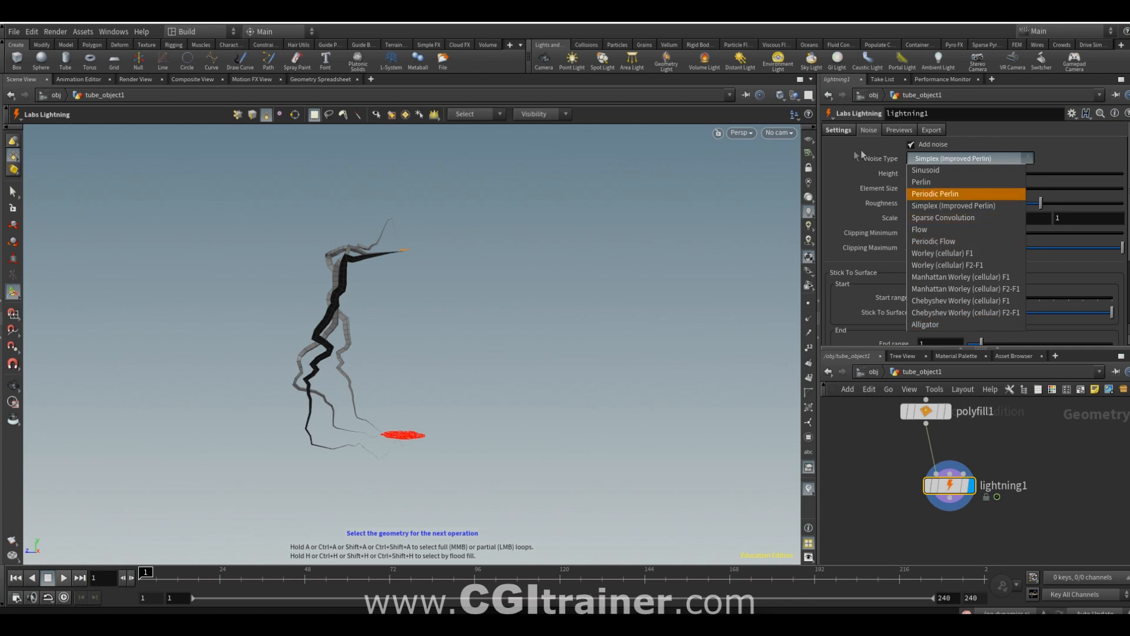
pyautogui.click(851, 166)
pyautogui.moveTo(976, 173)
pyautogui.mouseDown()
pyautogui.moveTo(1069, 187)
pyautogui.moveTo(970, 188)
pyautogui.mouseUp()
pyautogui.moveTo(1041, 204)
pyautogui.mouseDown()
pyautogui.moveTo(934, 204)
pyautogui.moveTo(1107, 202)
pyautogui.moveTo(1027, 203)
pyautogui.mouseUp()
pyautogui.scroll(-3, 1001, 212)
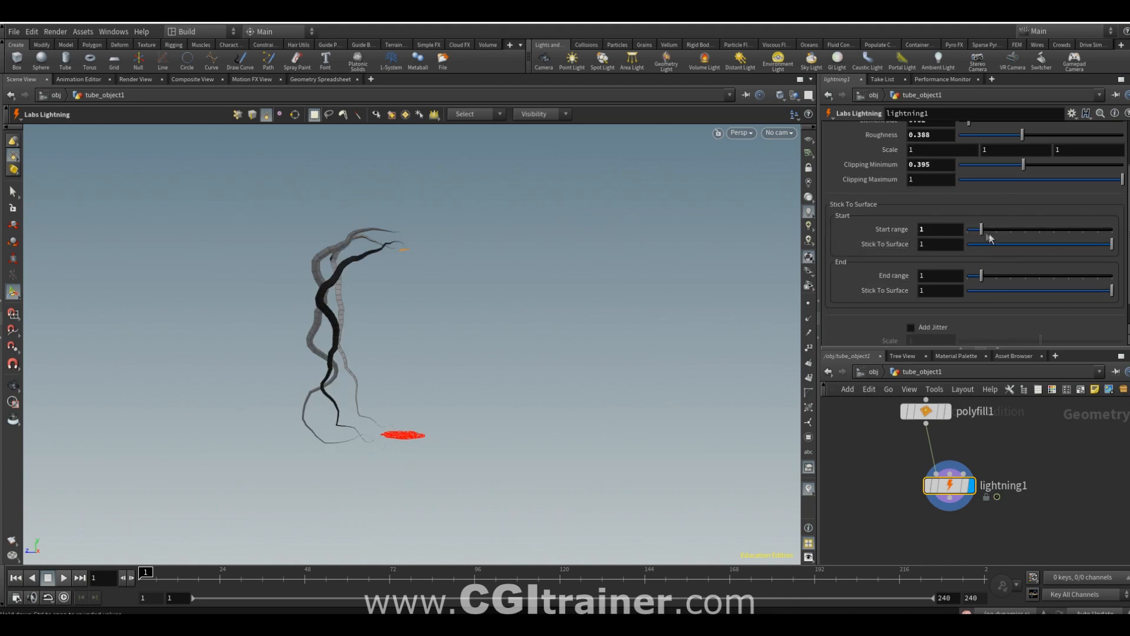
# Step: Try Stick To Surface Start ranges of 0 and 28 and an End range of 10, and restore the defaults
pyautogui.moveTo(987, 234); pyautogui.dragTo(966, 231)
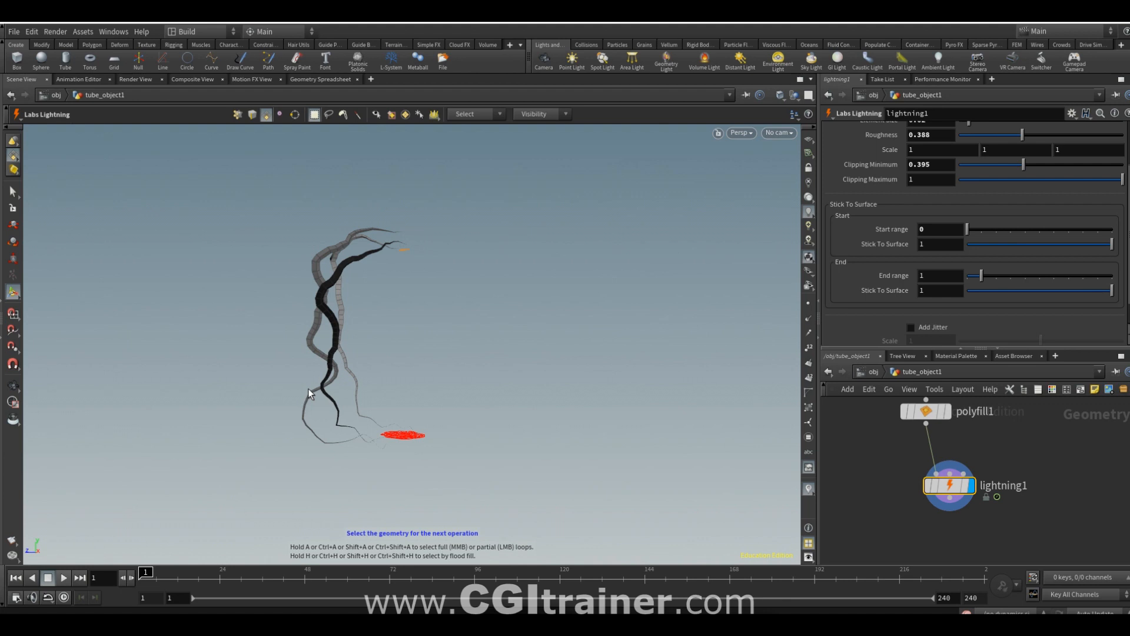
pyautogui.moveTo(969, 229); pyautogui.dragTo(1110, 231)
pyautogui.moveTo(931, 228); pyautogui.dragTo(1020, 240, button='middle')
pyautogui.moveTo(981, 276); pyautogui.dragTo(1113, 277)
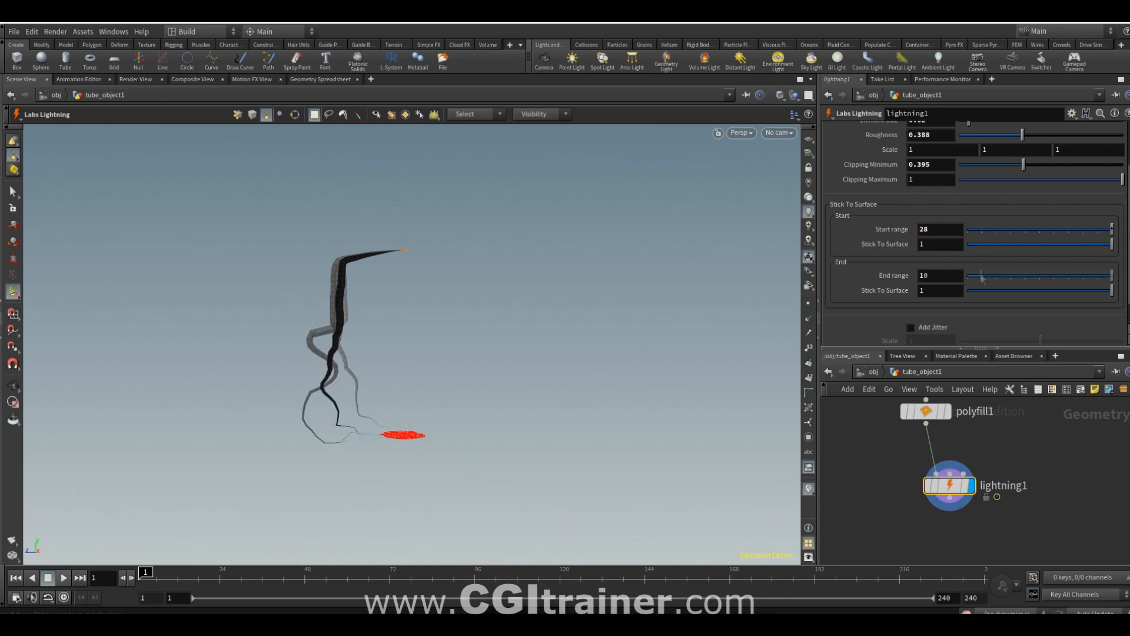
pyautogui.moveTo(945, 274); pyautogui.dragTo(996, 275, button='middle')
pyautogui.moveTo(990, 291); pyautogui.dragTo(1040, 303)
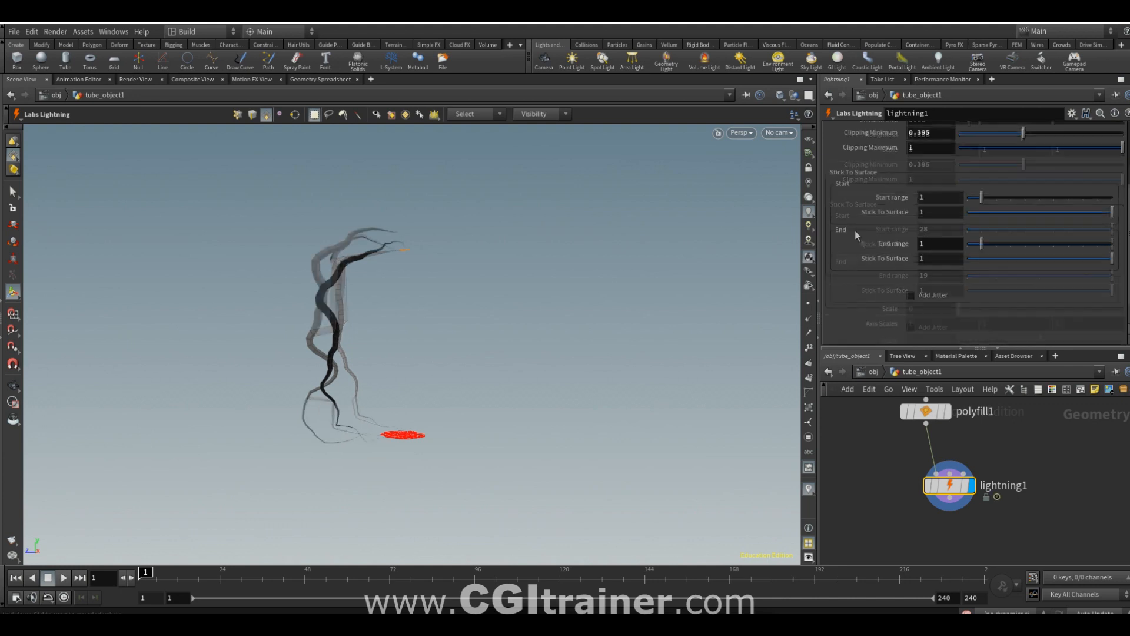
# Step: Try out Add Jitter on the lightning with a slightly raised Scale
pyautogui.click(911, 295)
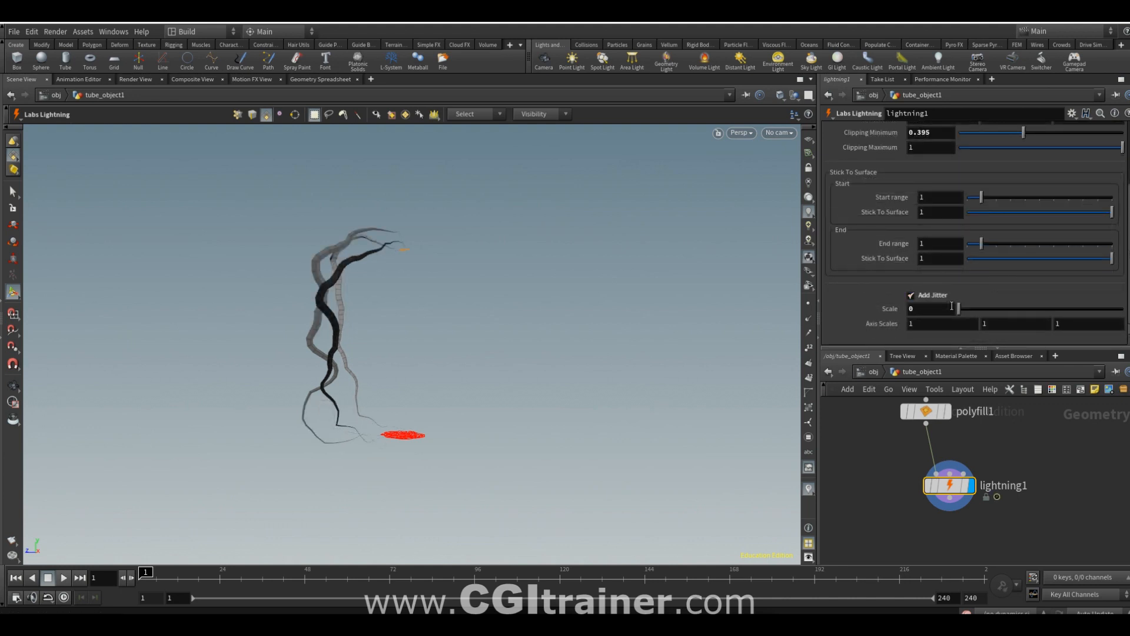
pyautogui.moveTo(962, 309)
pyautogui.mouseDown()
pyautogui.moveTo(1044, 307)
pyautogui.moveTo(968, 308)
pyautogui.mouseUp()
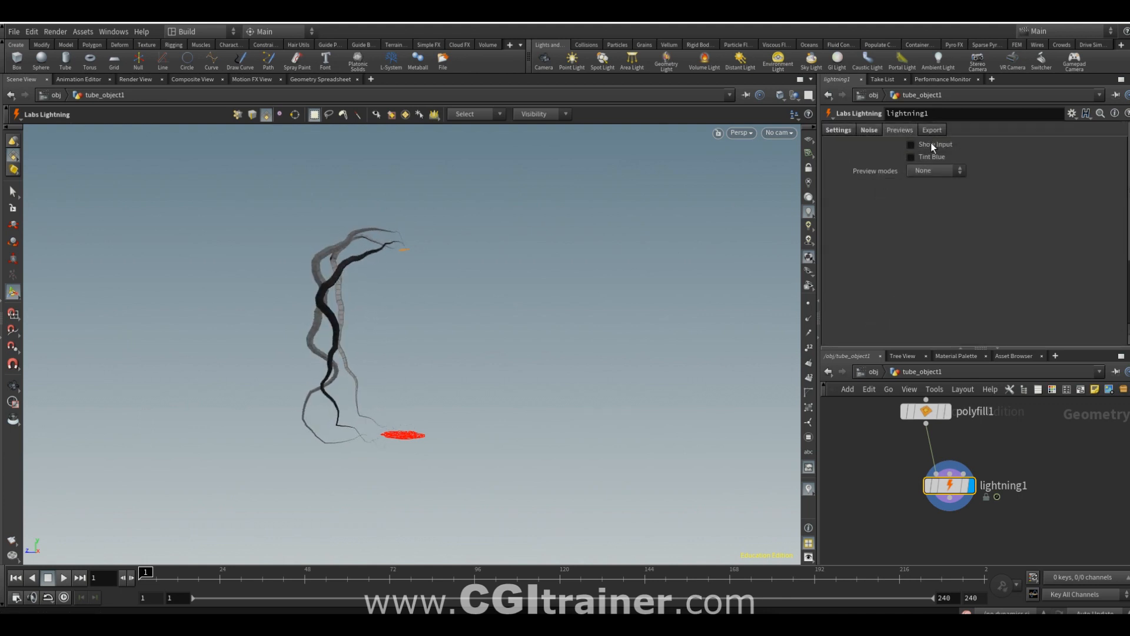
# Step: Try out the lightning's Show Input and Tint Blue preview options and switch both off again
pyautogui.click(931, 143)
pyautogui.click(912, 144)
pyautogui.click(925, 158)
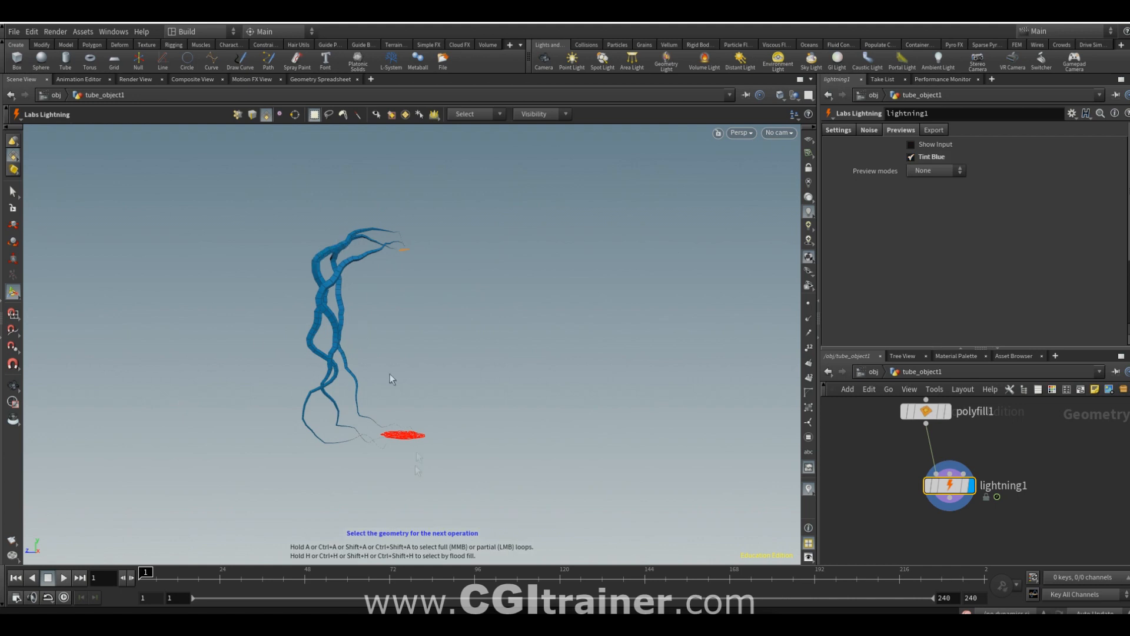
pyautogui.click(930, 157)
# Step: Preview the lightning in UV mode and set its Preview modes to Animation
pyautogui.click(936, 170)
pyautogui.click(930, 198)
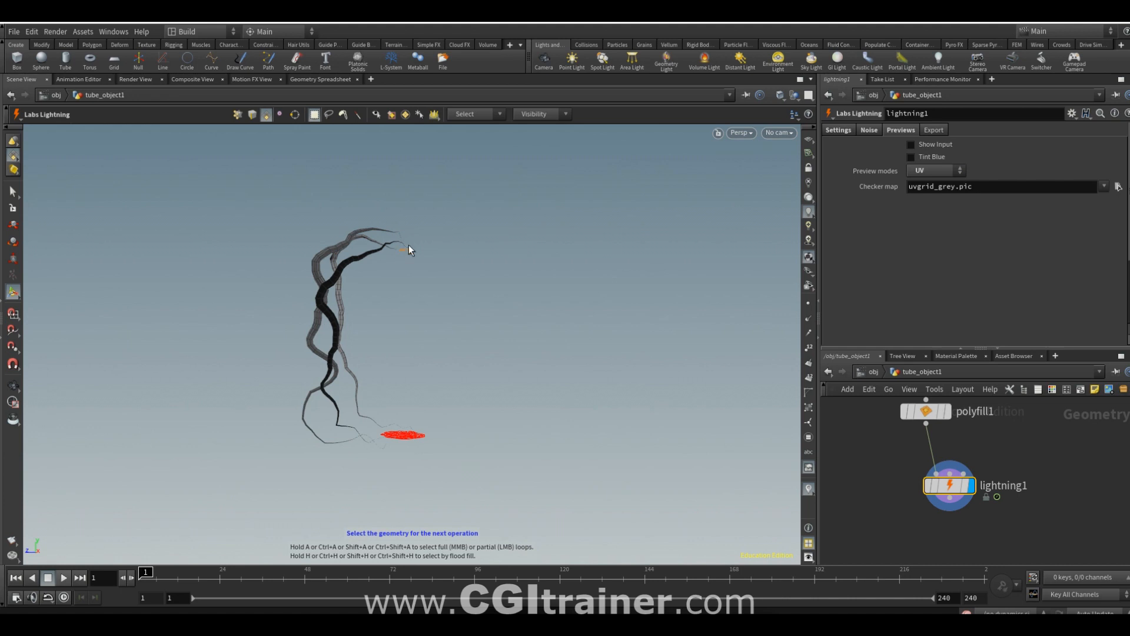
pyautogui.click(930, 171)
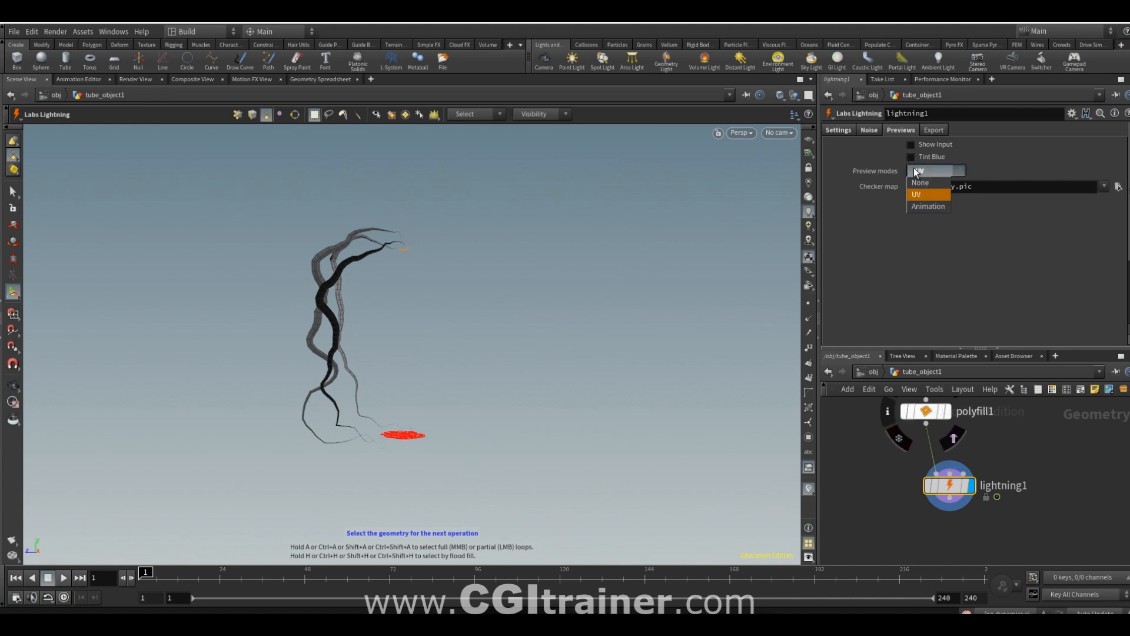
pyautogui.click(915, 207)
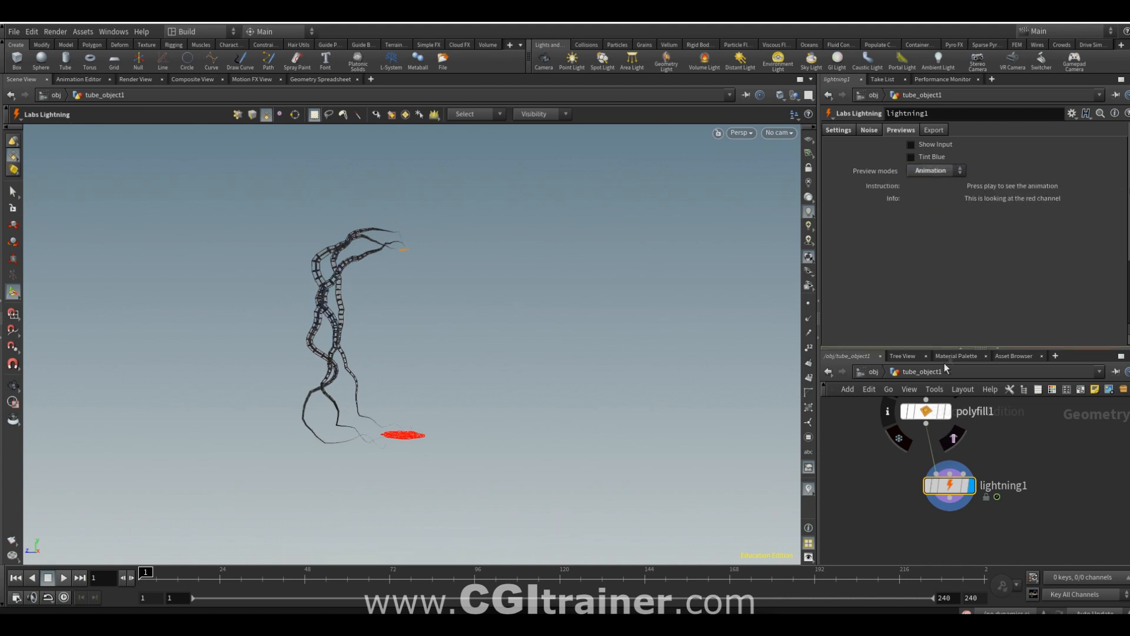
# Step: Return to the object level with nothing selected and play back the lightning animation
pyautogui.click(875, 371)
pyautogui.click(13, 192)
pyautogui.click(66, 206)
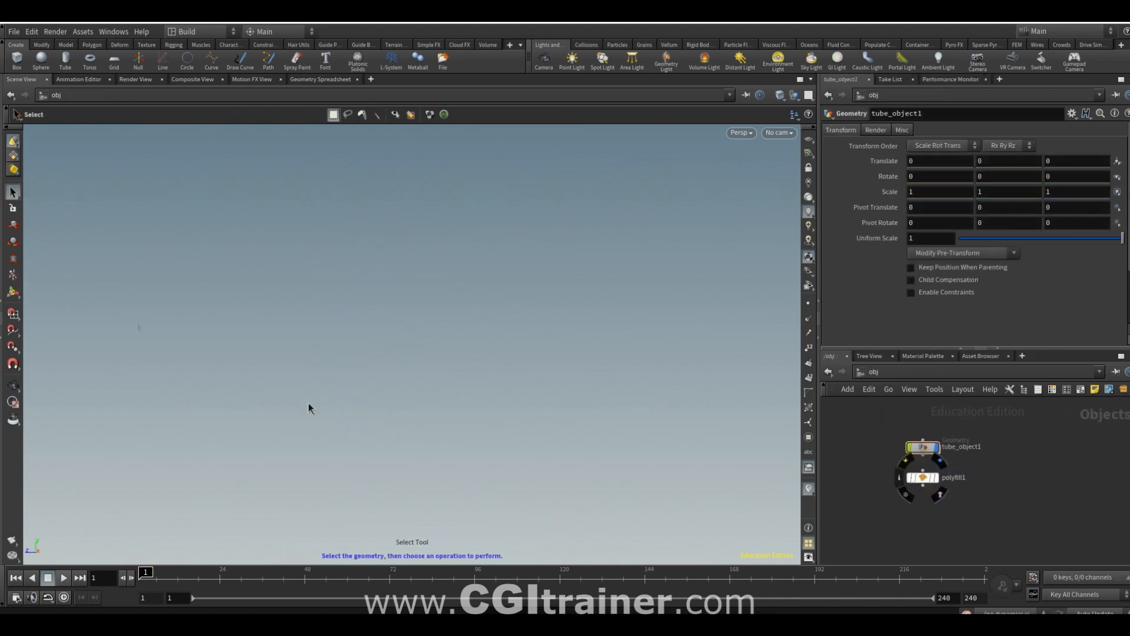
pyautogui.click(64, 578)
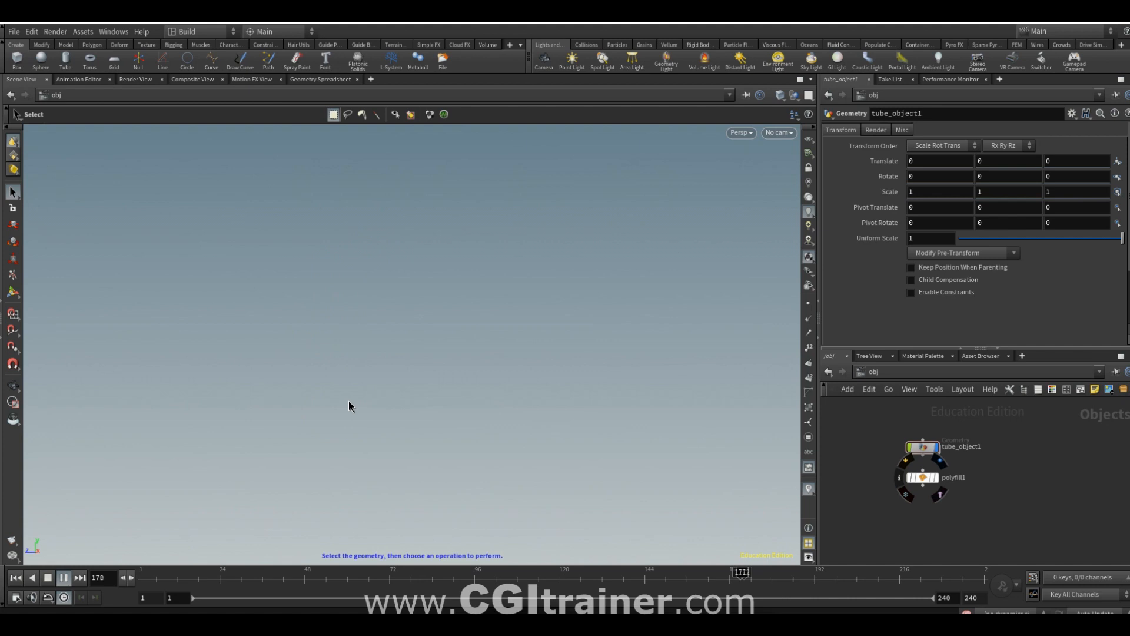
# Step: Go back inside tube_object1 and examine the lightning's export settings and the scene's available export formats
pyautogui.doubleClick(923, 448)
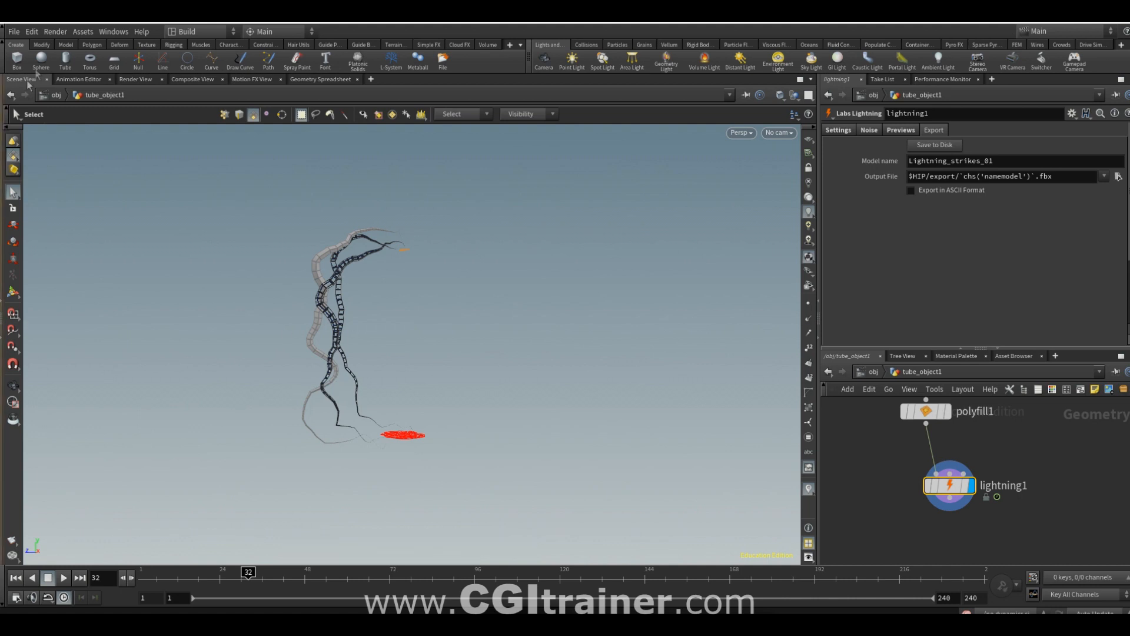
pyautogui.click(13, 32)
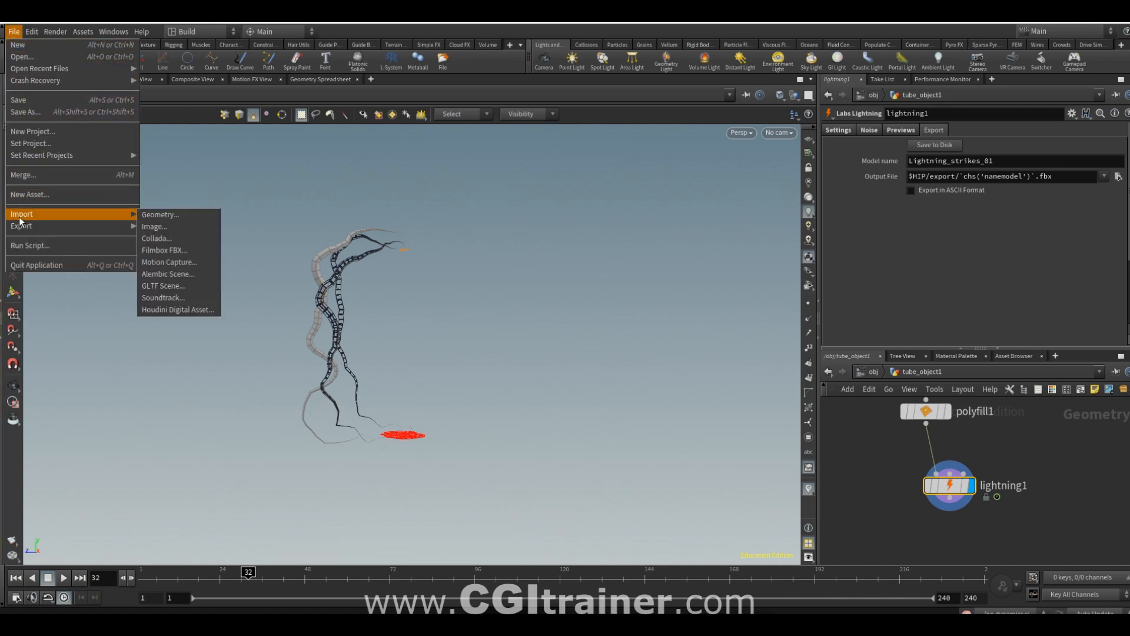
pyautogui.moveTo(35, 225)
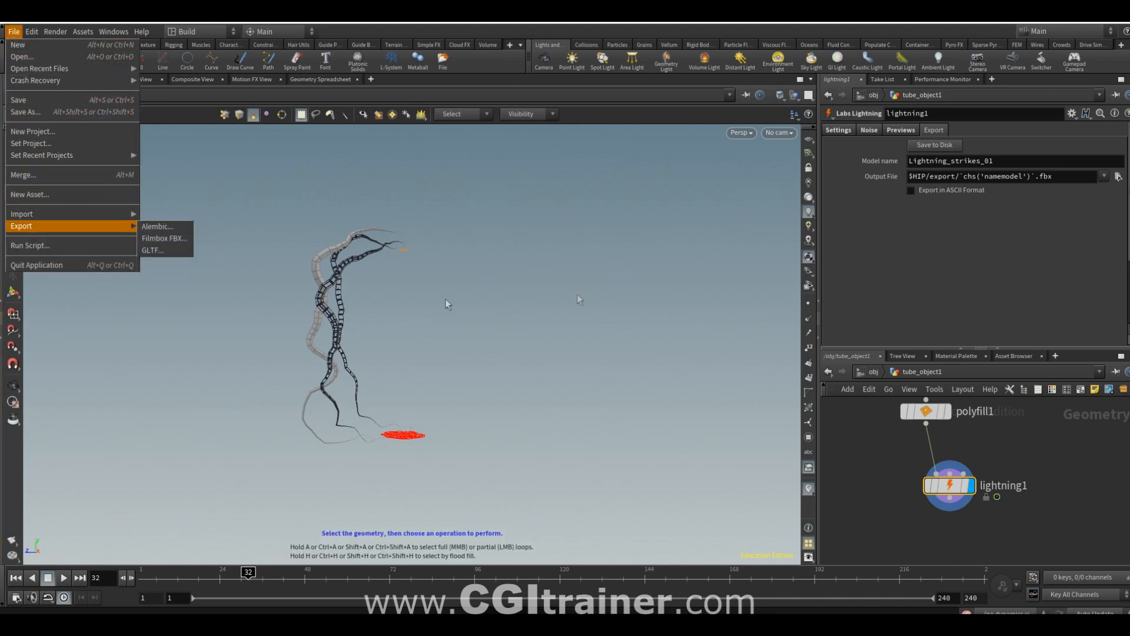
pyautogui.click(333, 416)
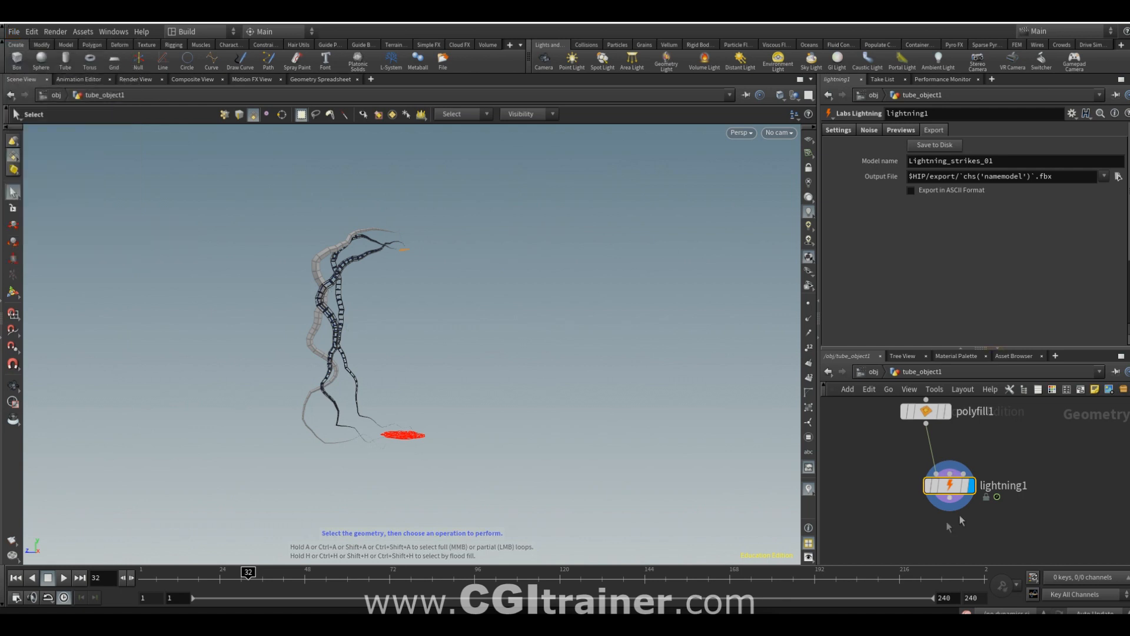
# Step: Return to the object level, deselect everything and start a render of the lightning in the Render View
pyautogui.press('u')
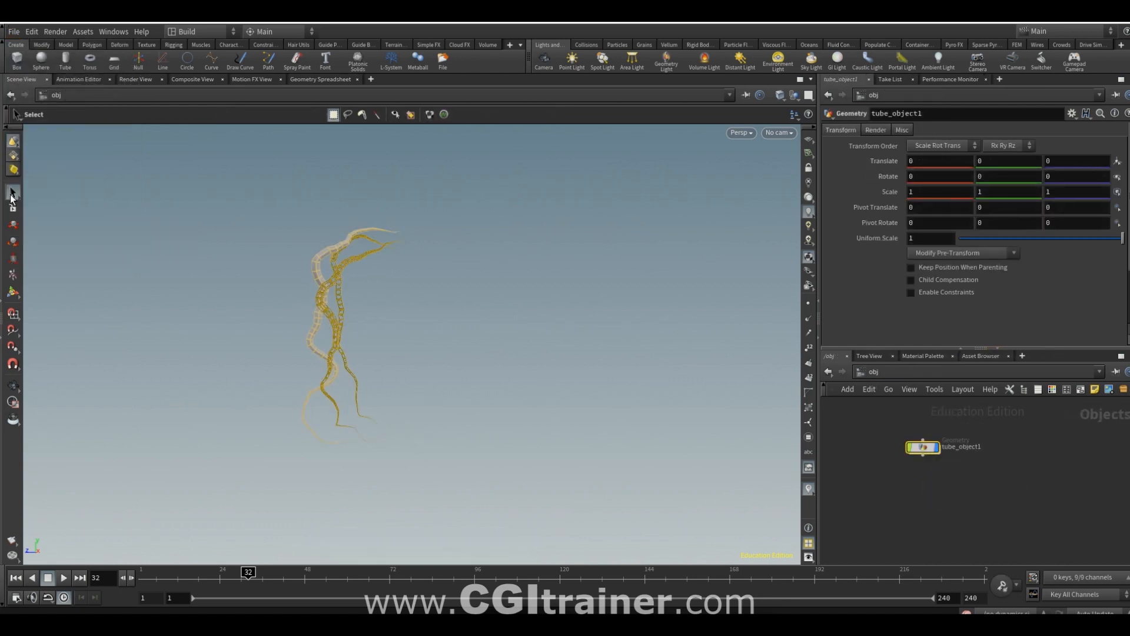
pyautogui.click(157, 219)
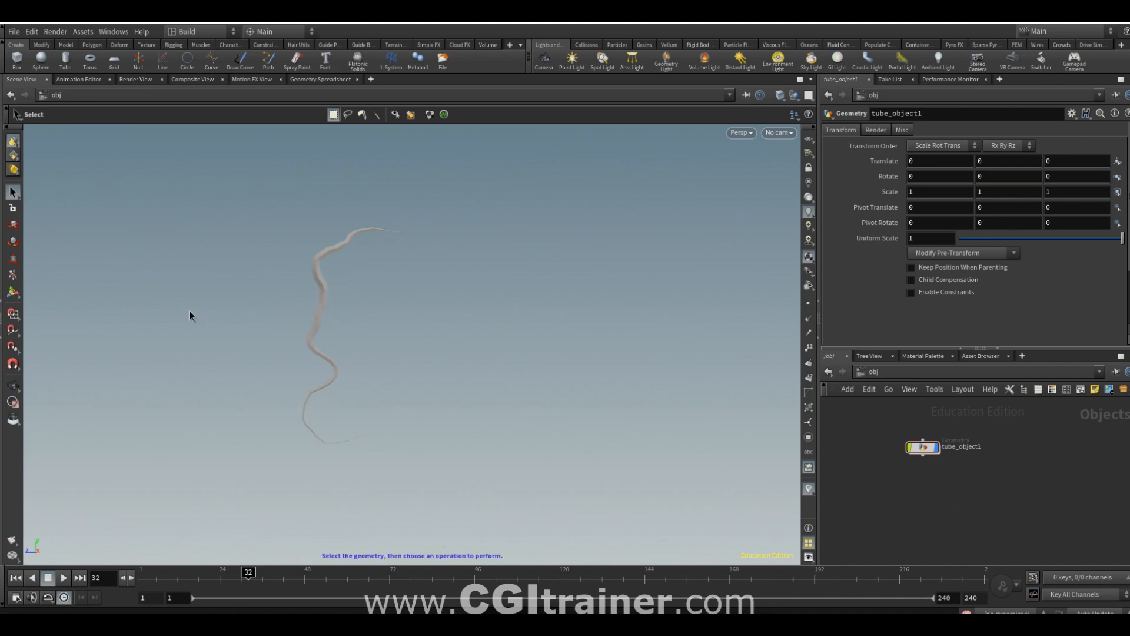
pyautogui.click(135, 80)
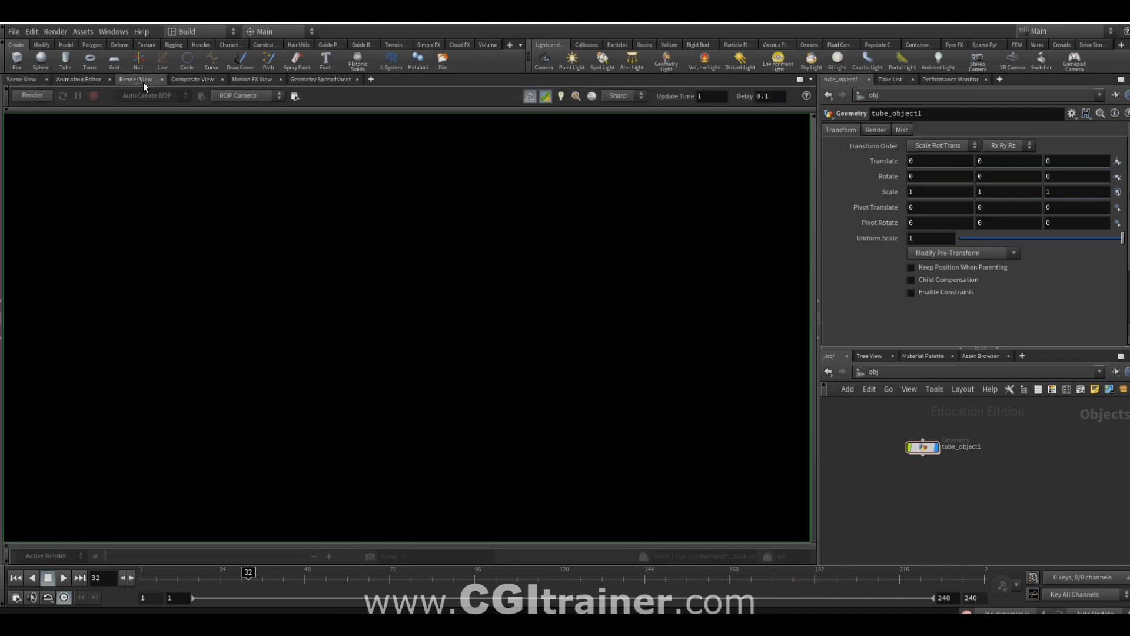
pyautogui.click(36, 96)
# Step: Add the Glow material from the Material Palette to the scene and assign it to the lightning in the render
pyautogui.moveTo(909, 402); pyautogui.dragTo(909, 509)
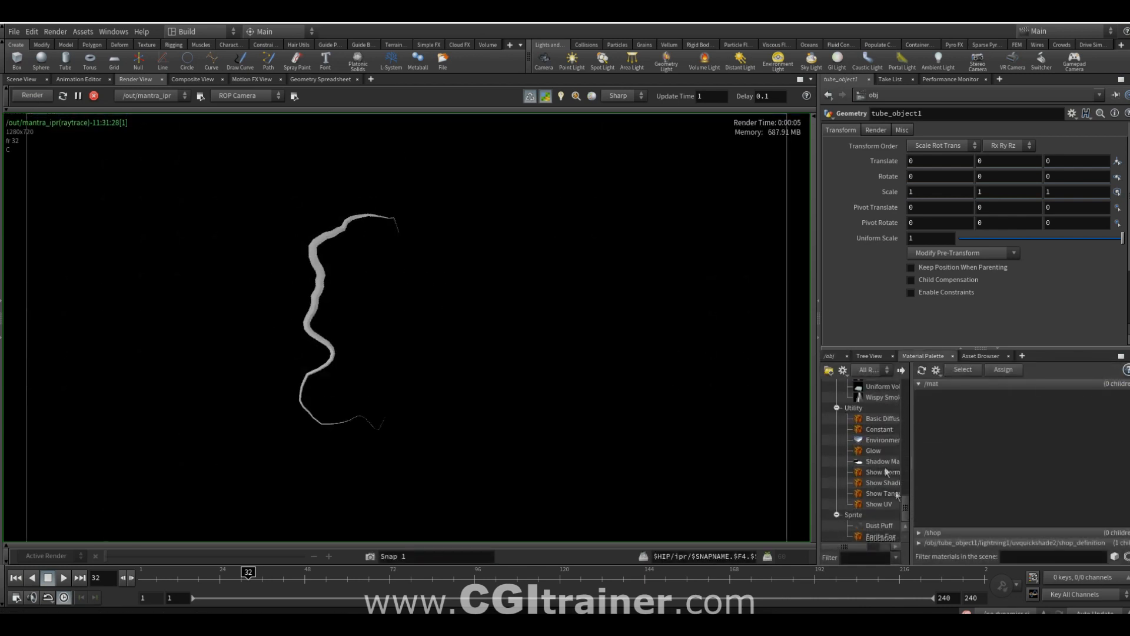
pyautogui.moveTo(877, 451); pyautogui.dragTo(942, 415)
pyautogui.moveTo(940, 414); pyautogui.dragTo(316, 315)
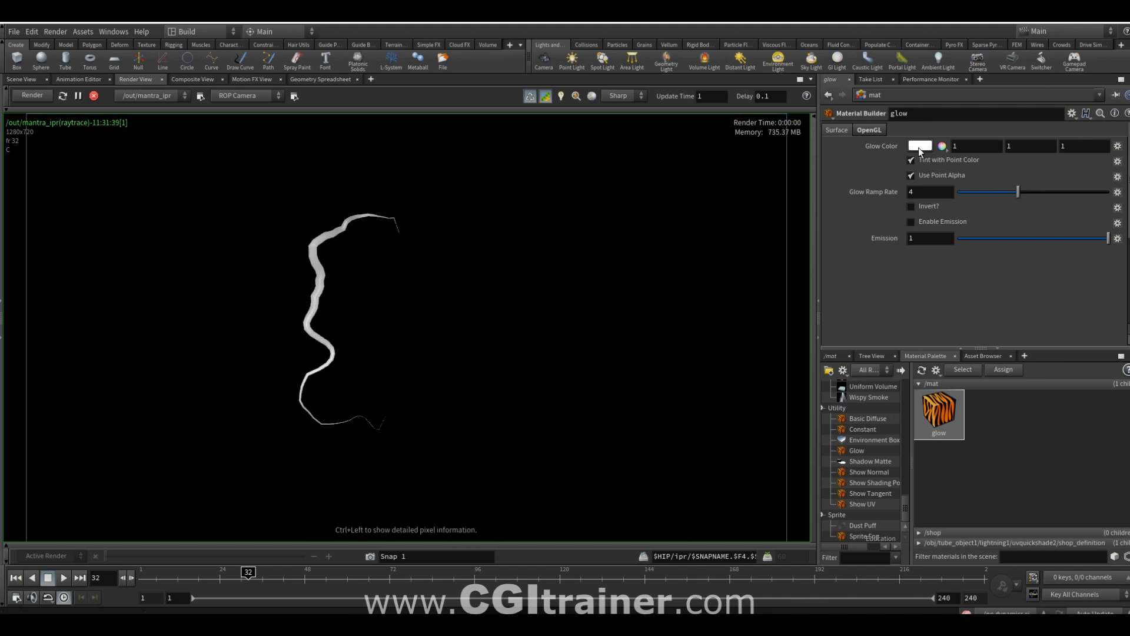
# Step: Give the glow material a Glow Ramp Rate of 4.65, enabled emission and a cyan Glow Color of 0, 1, 1
pyautogui.moveTo(1014, 196); pyautogui.dragTo(957, 194)
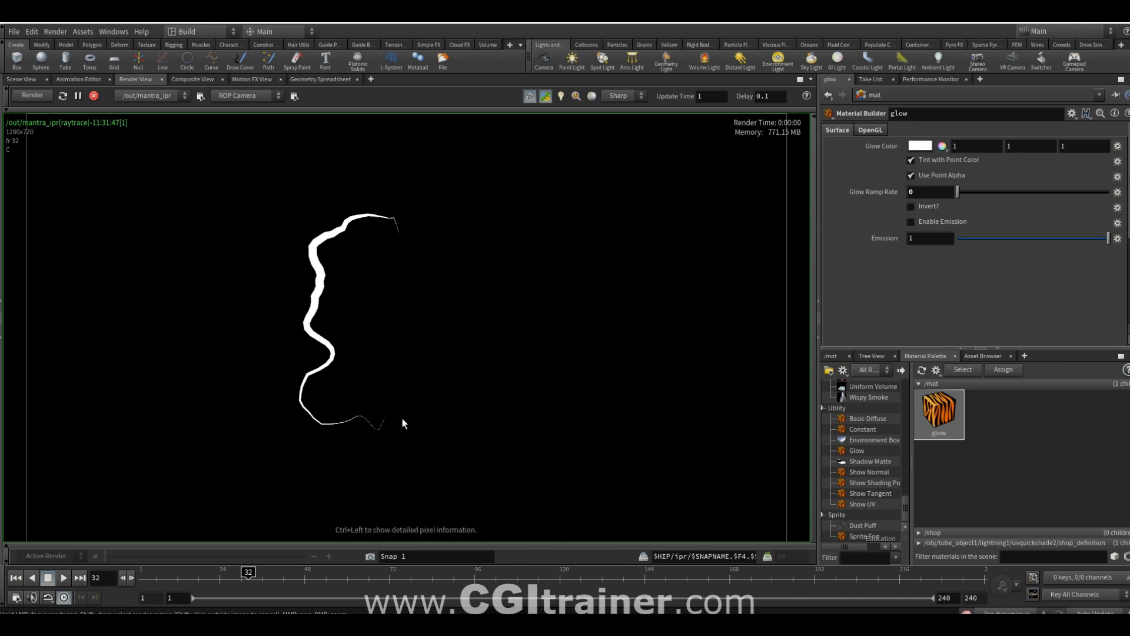
pyautogui.moveTo(977, 192); pyautogui.dragTo(1028, 193)
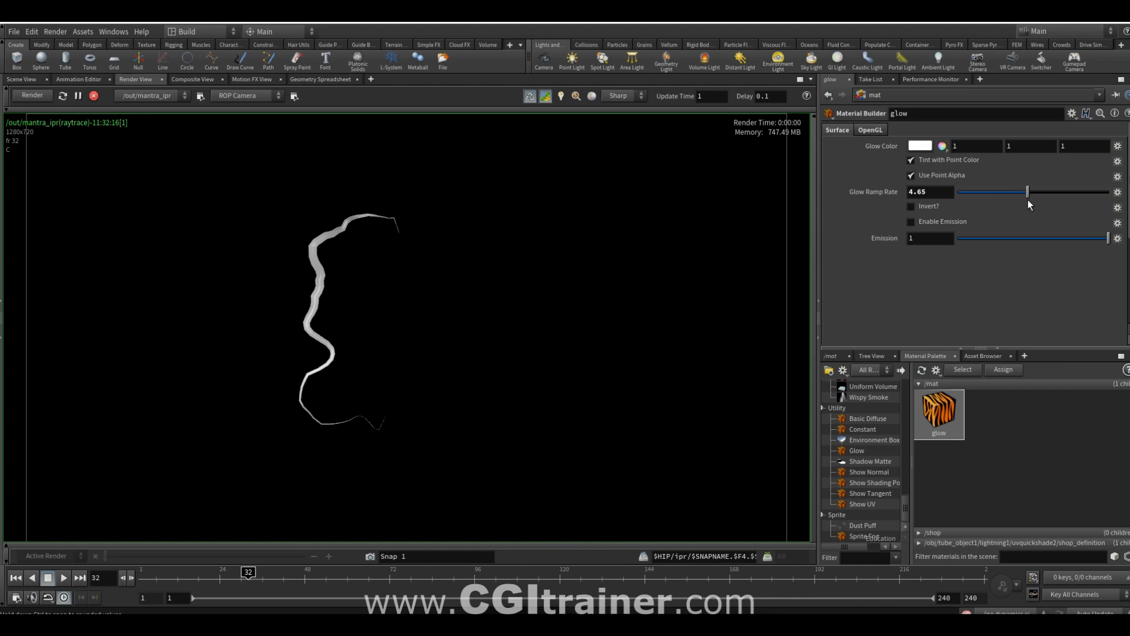
pyautogui.click(924, 222)
pyautogui.click(920, 146)
pyautogui.click(990, 78)
pyautogui.click(1089, 34)
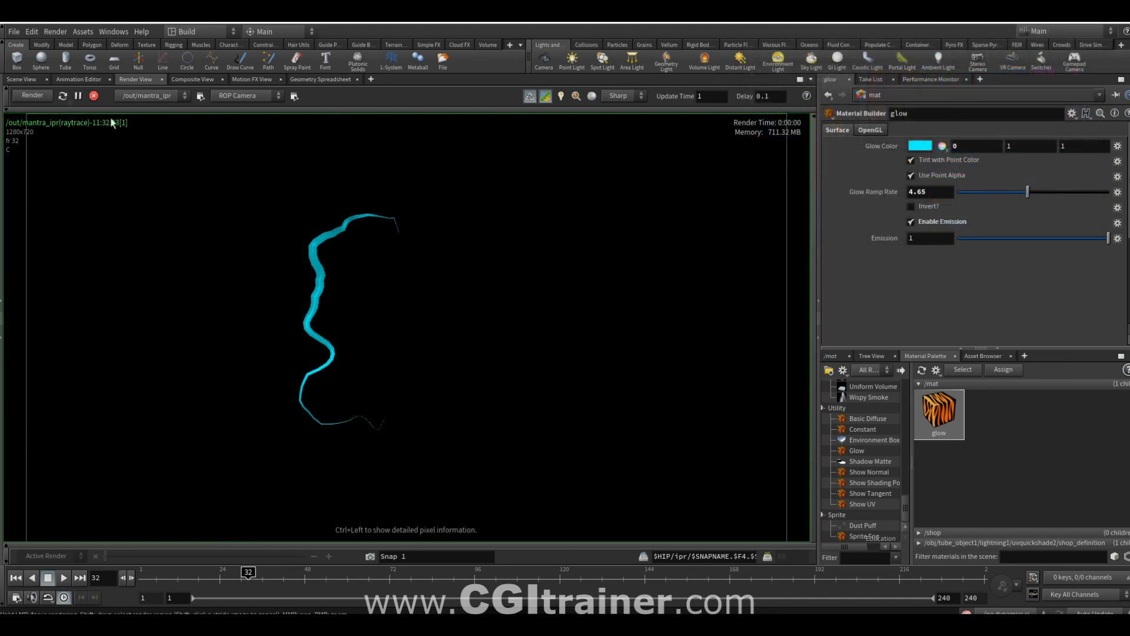
# Step: Add a 4 by 4 grid to the scene and orient it upright as a backdrop behind the lightning
pyautogui.click(23, 79)
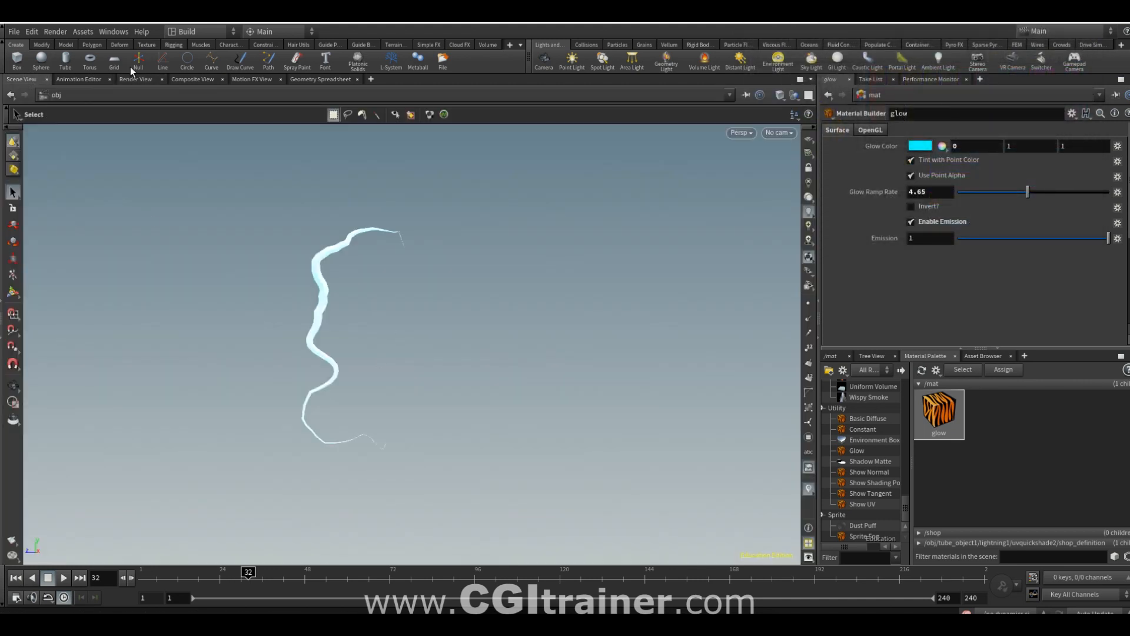
pyautogui.click(115, 61)
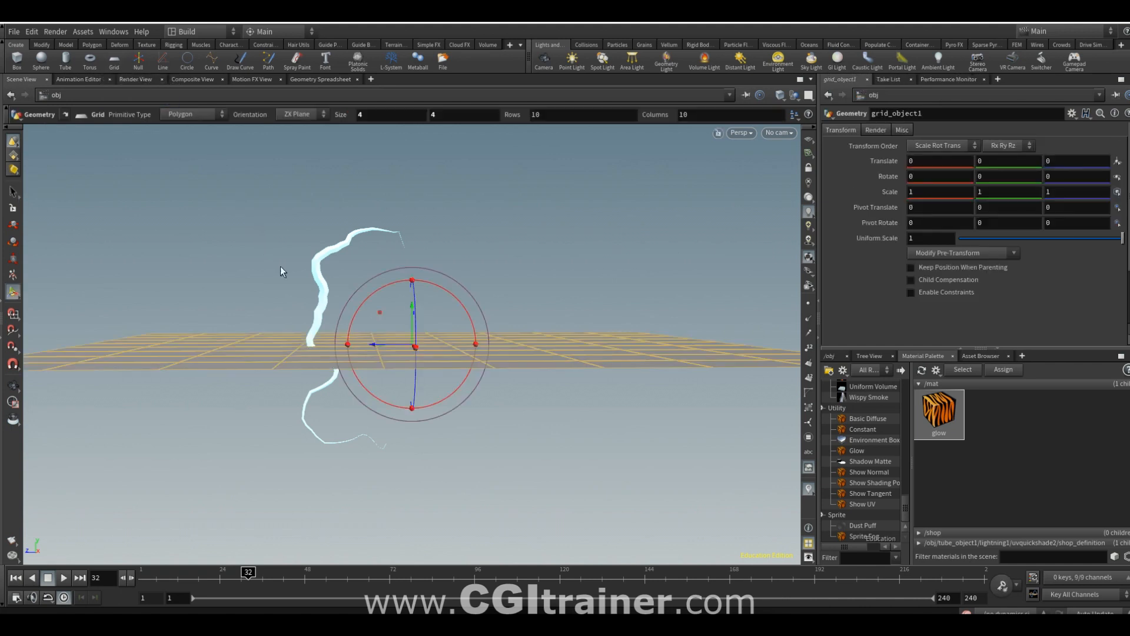
pyautogui.press('Return')
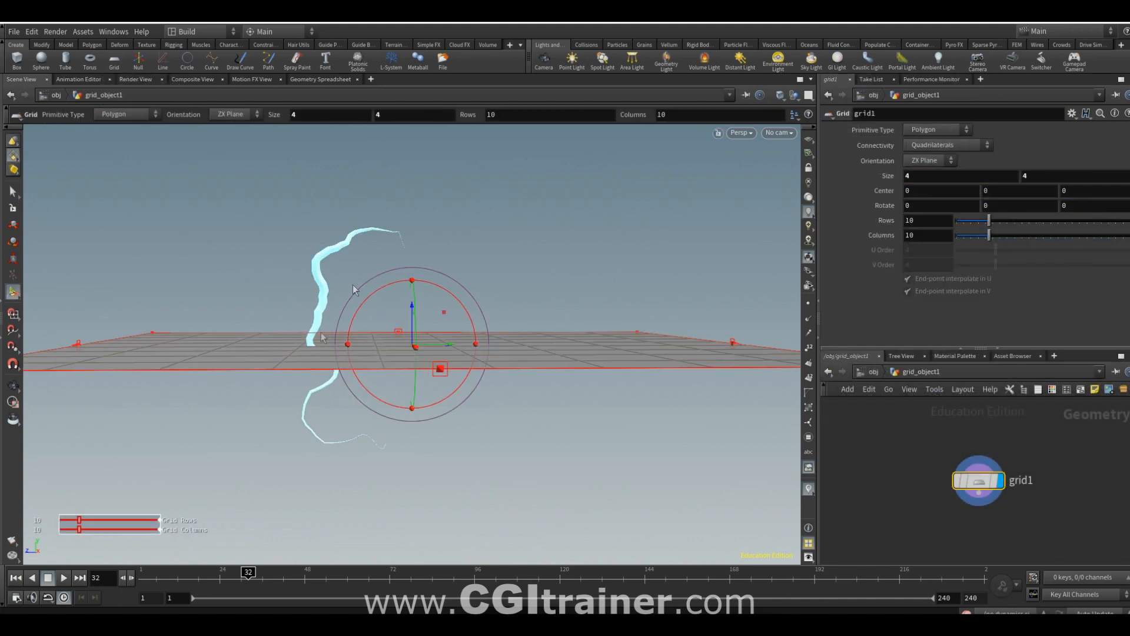
pyautogui.click(926, 160)
pyautogui.click(922, 184)
pyautogui.press('Escape')
pyautogui.moveTo(464, 351)
pyautogui.mouseDown()
pyautogui.moveTo(618, 359)
pyautogui.moveTo(469, 354)
pyautogui.mouseUp()
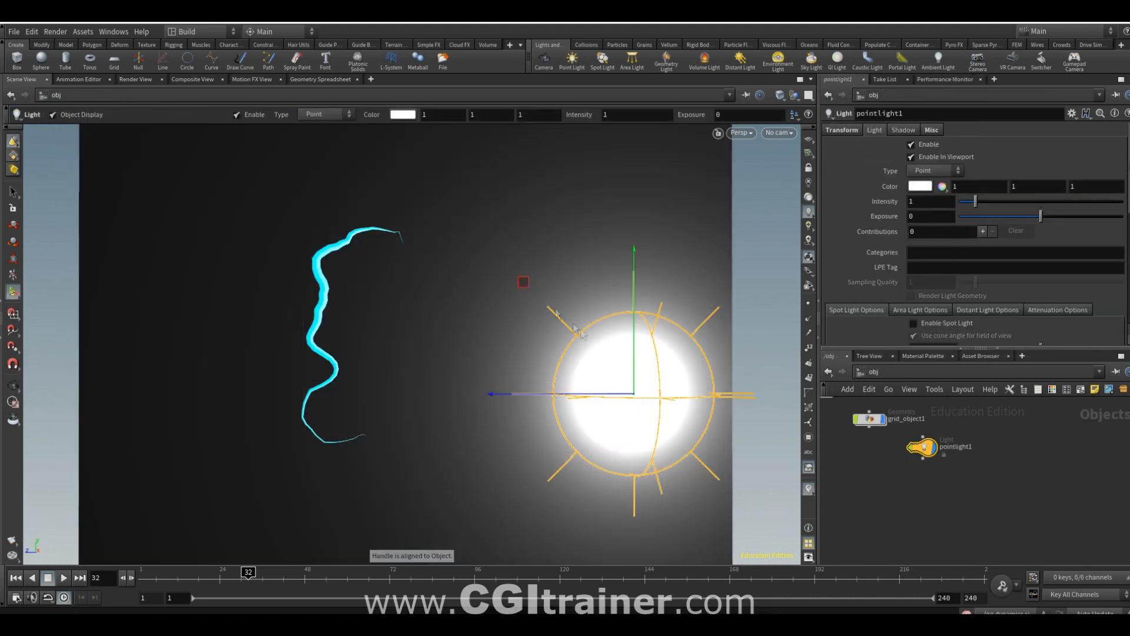
# Step: Move the point light higher beside the lightning and set its Intensity to 0.18
pyautogui.moveTo(576, 329); pyautogui.dragTo(645, 165)
pyautogui.moveTo(976, 201); pyautogui.dragTo(959, 203)
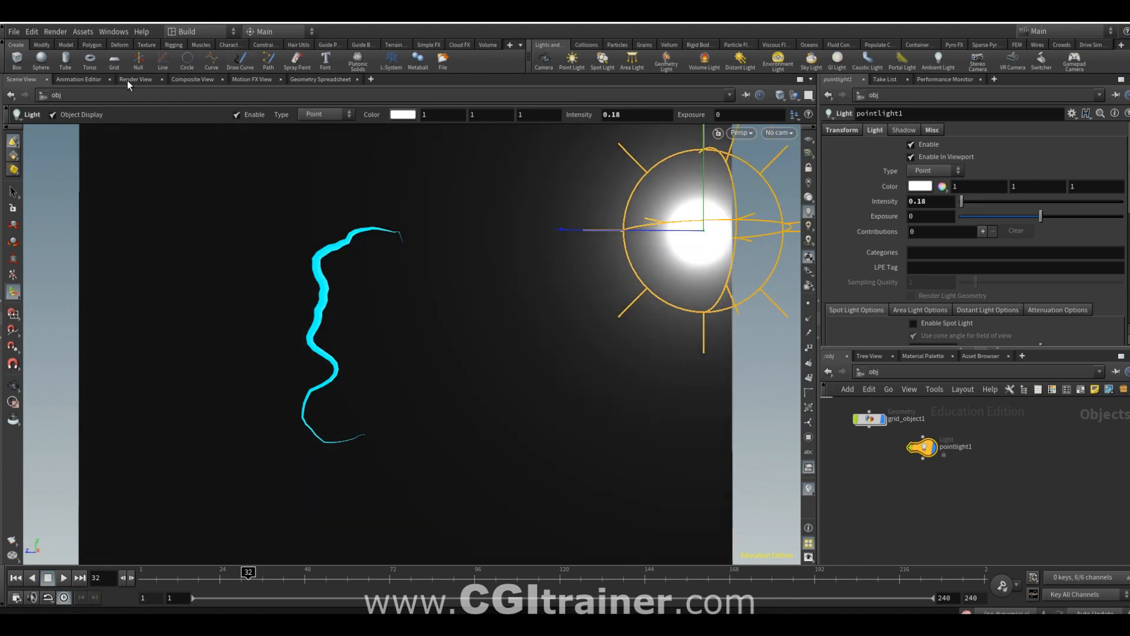
# Step: Render the lit scene with the render preview switched off, limited to a region around the lightning
pyautogui.click(129, 80)
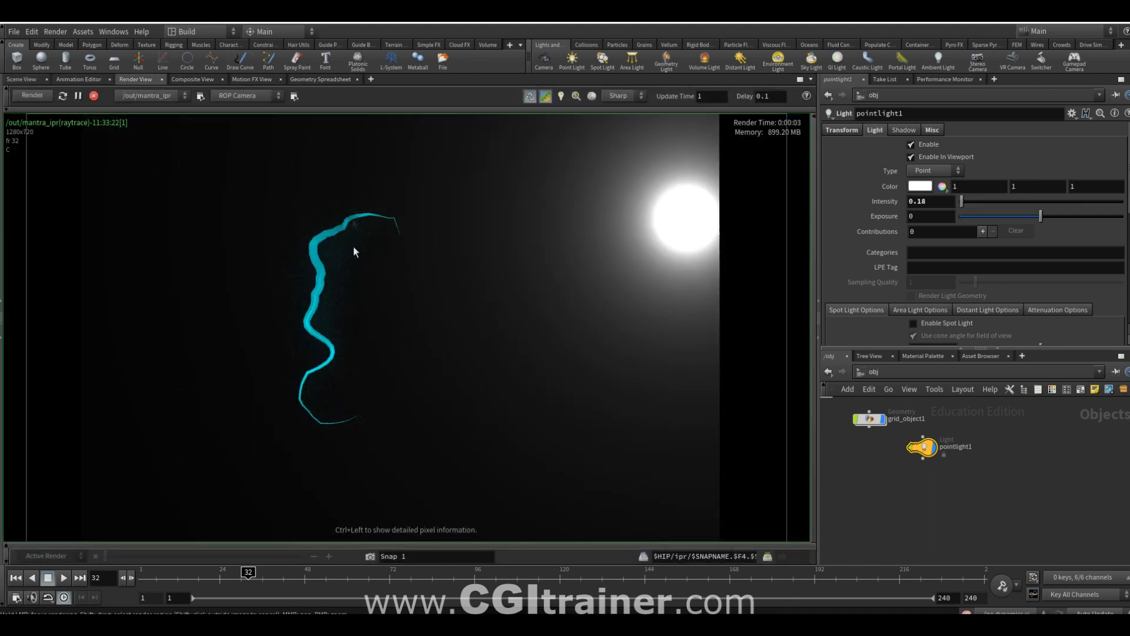
pyautogui.click(546, 96)
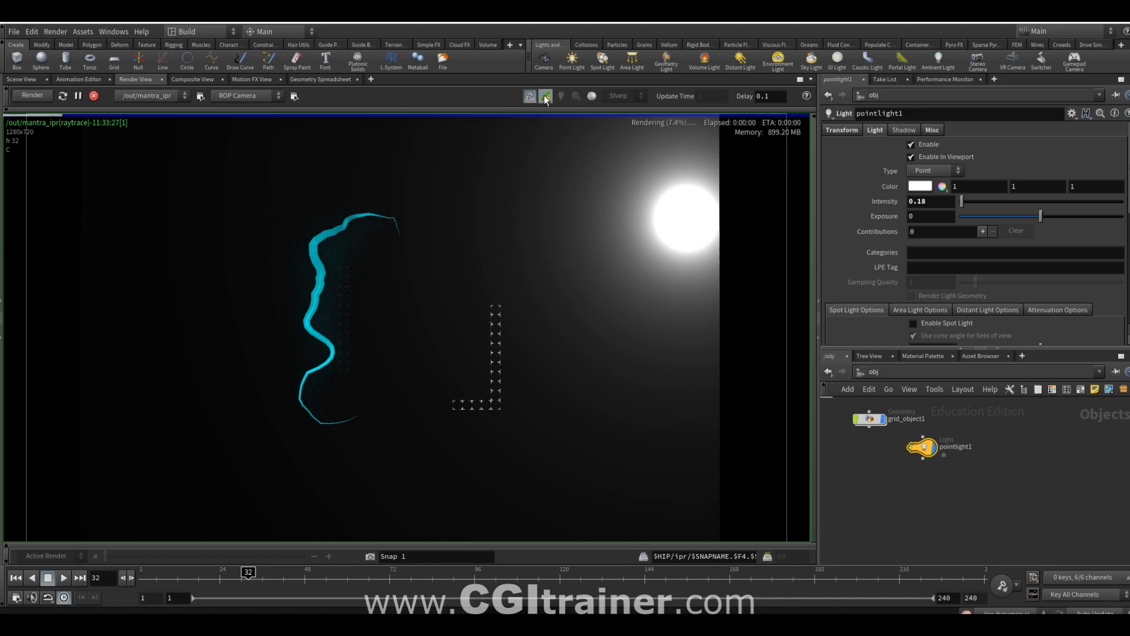
pyautogui.moveTo(222, 181); pyautogui.dragTo(461, 465)
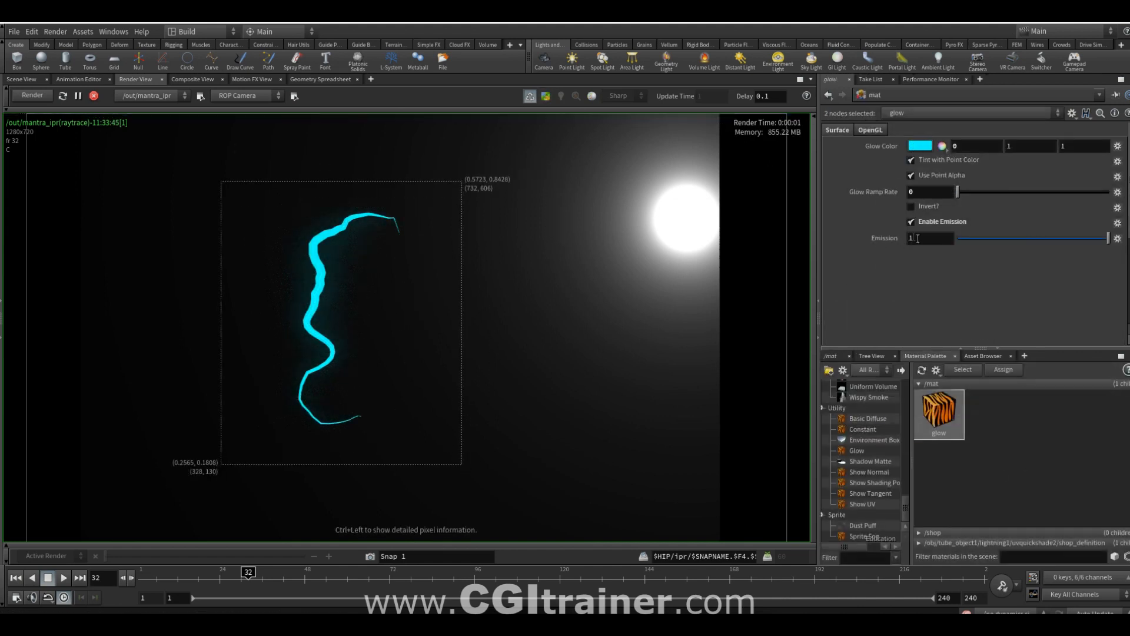
# Step: Set the glow material's Emission to 5.1
pyautogui.doubleClick(921, 238)
pyautogui.write('5.1')
pyautogui.press('Return')
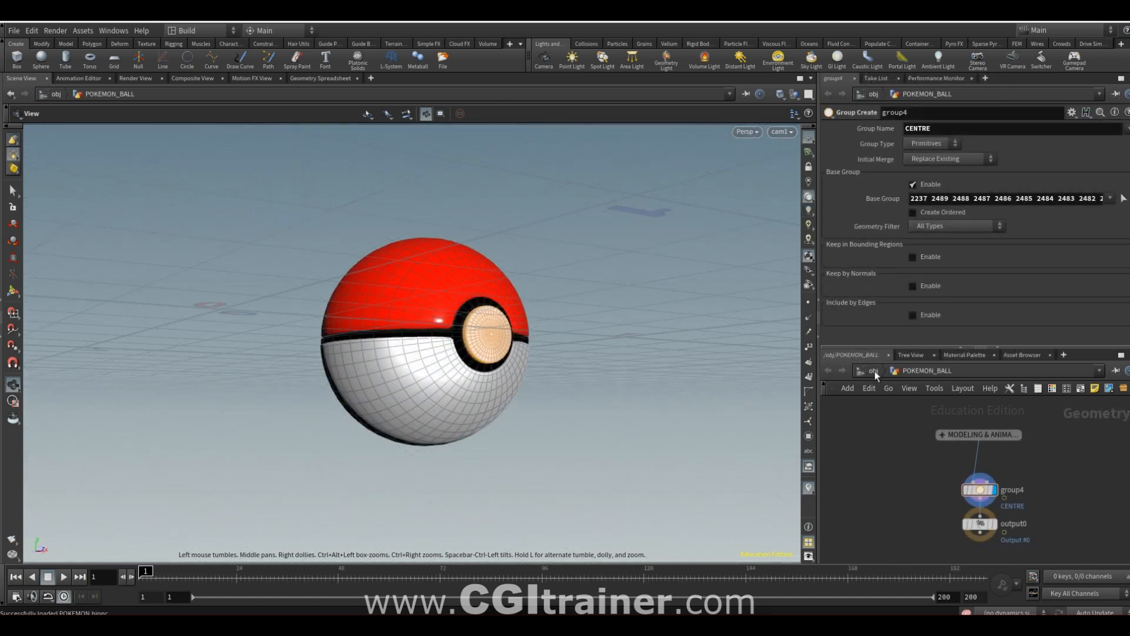
# Step: Return to object level, scrub through the POKEMON_BALL animation, and switch the viewport to headlight-only lighting
pyautogui.click(875, 371)
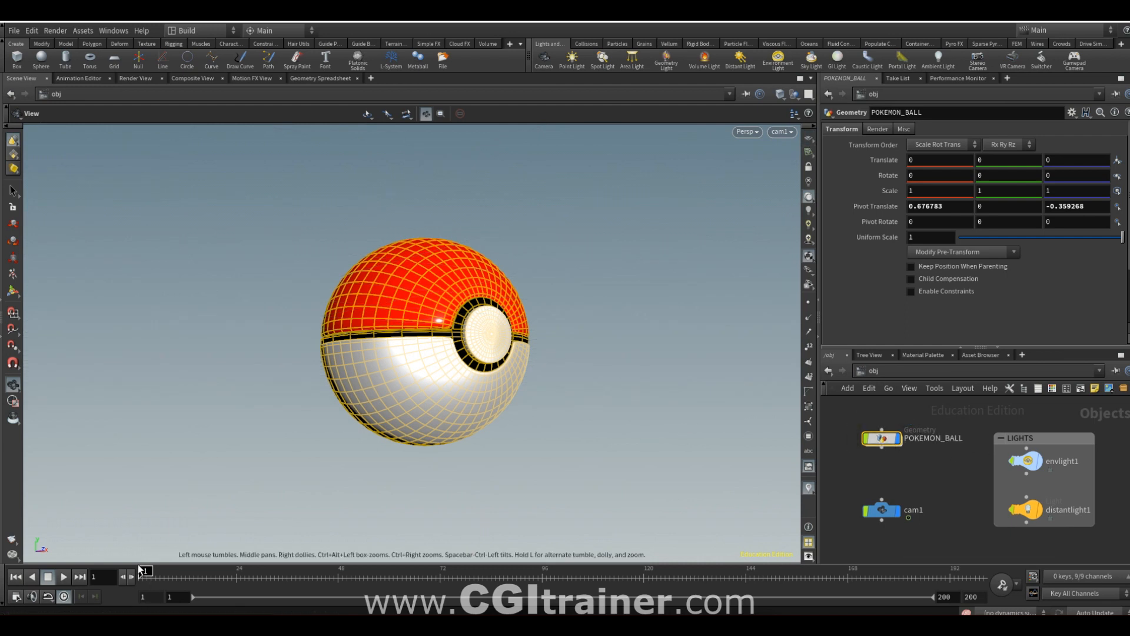
pyautogui.moveTo(145, 571)
pyautogui.mouseDown()
pyautogui.moveTo(912, 571)
pyautogui.moveTo(139, 577)
pyautogui.mouseUp()
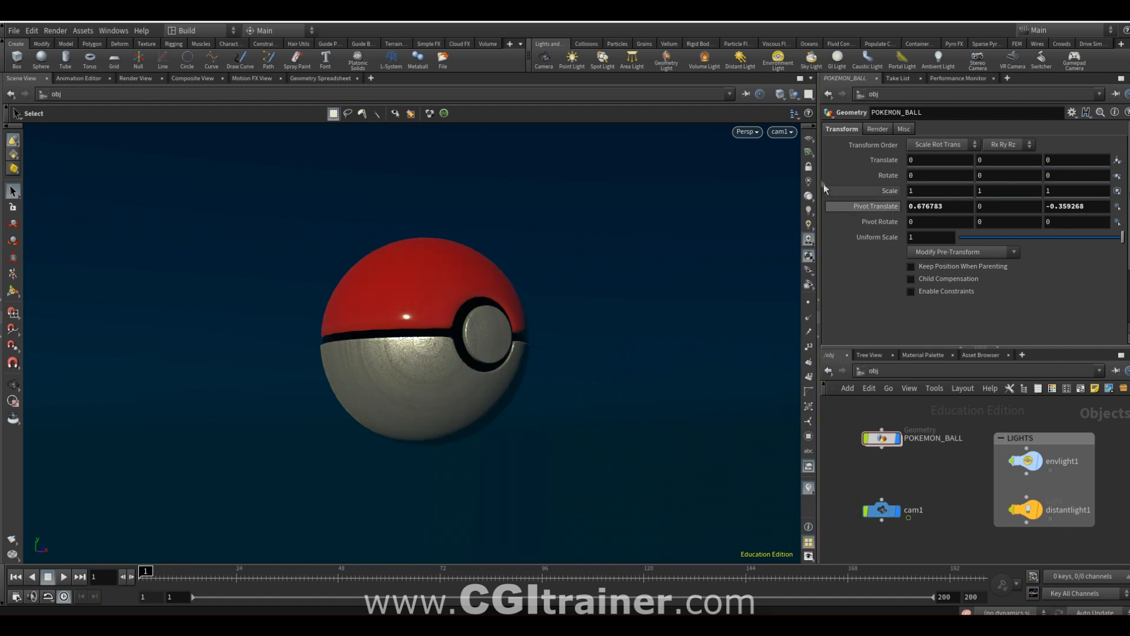
pyautogui.click(812, 201)
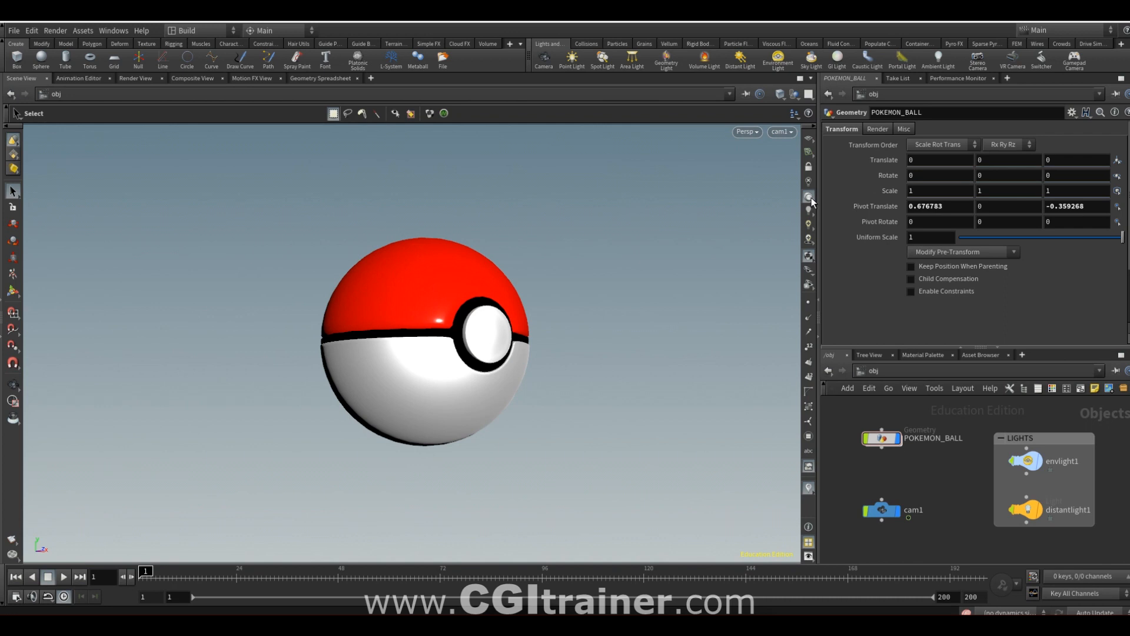
# Step: Hide the POKEMON_BALL object and create a new Geometry object named FX beside it
pyautogui.moveTo(882, 448); pyautogui.dragTo(1015, 467, button='middle')
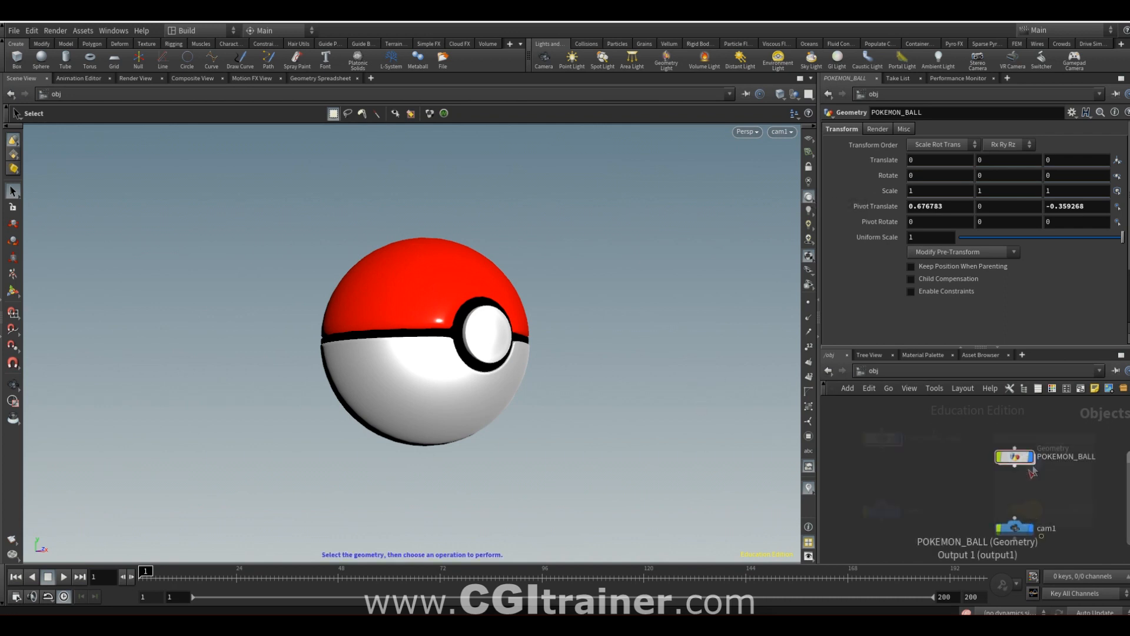
pyautogui.click(1033, 460)
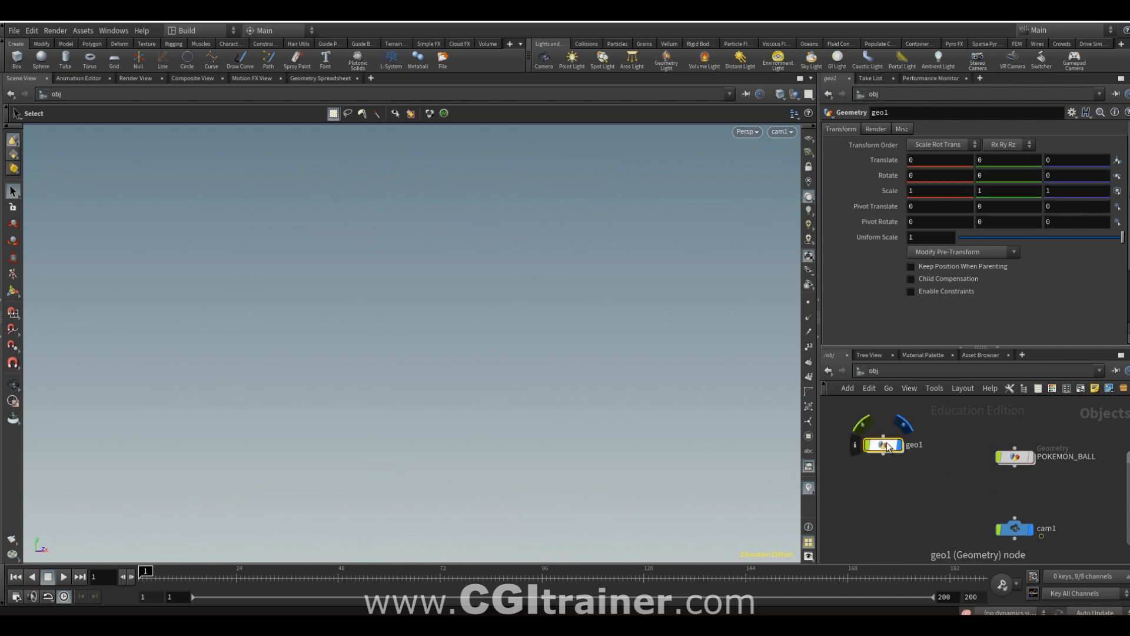
pyautogui.moveTo(887, 446); pyautogui.dragTo(894, 448)
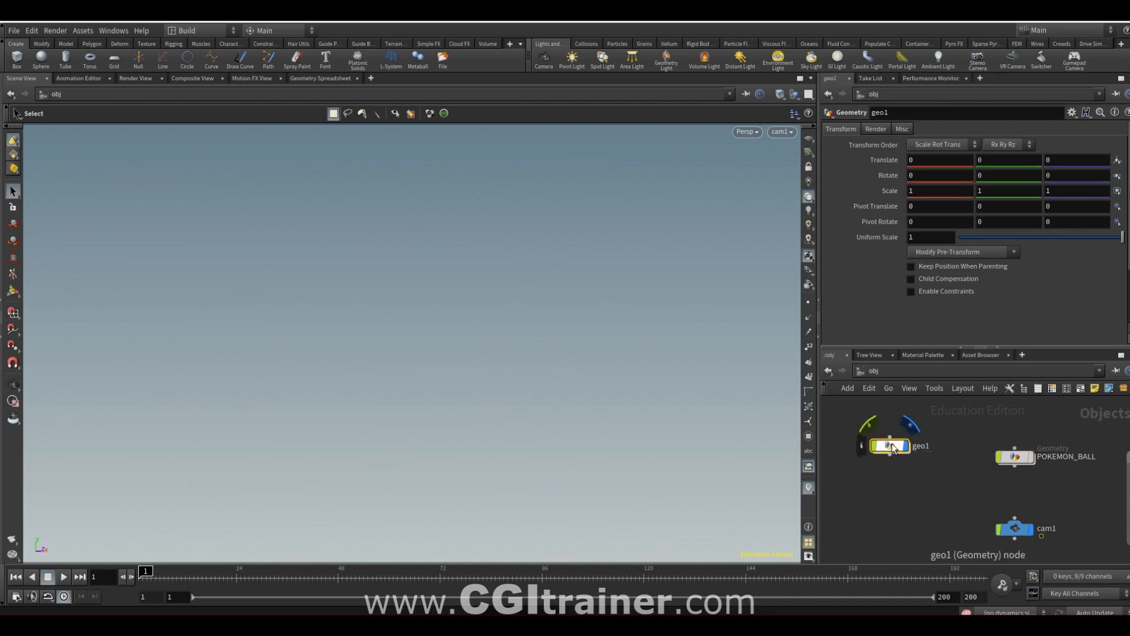
pyautogui.click(892, 112)
pyautogui.write('FX')
pyautogui.press('Return')
# Step: Inside FX, add an Object Merge that brings in /obj/POKEMON_BALL with Transform set to Into This Object
pyautogui.doubleClick(889, 445)
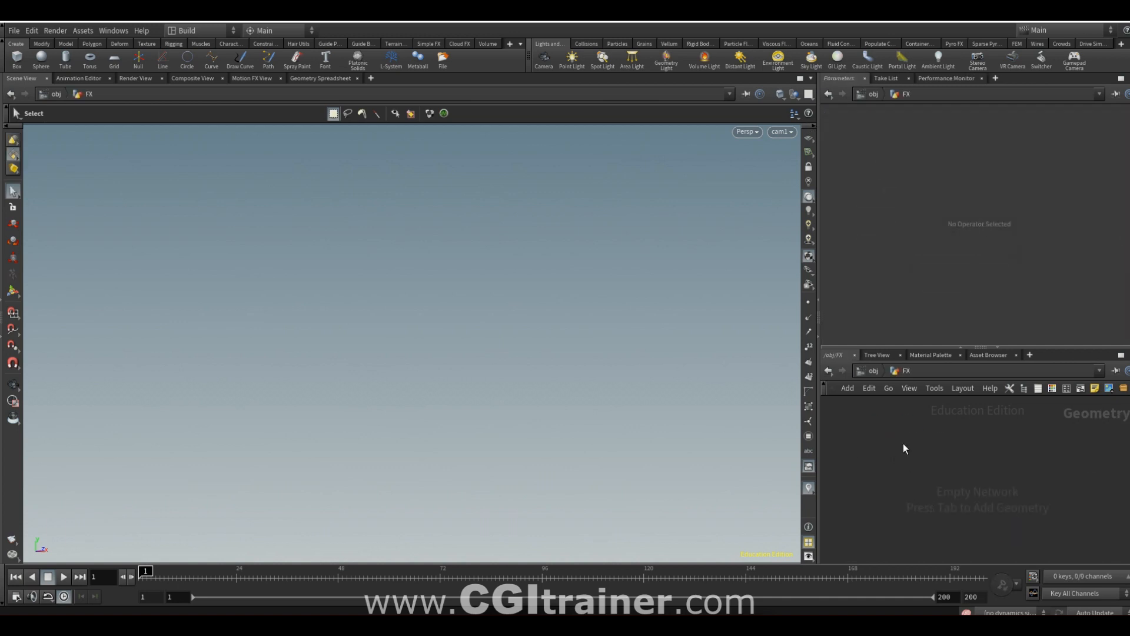
pyautogui.press('Tab')
pyautogui.write('object m')
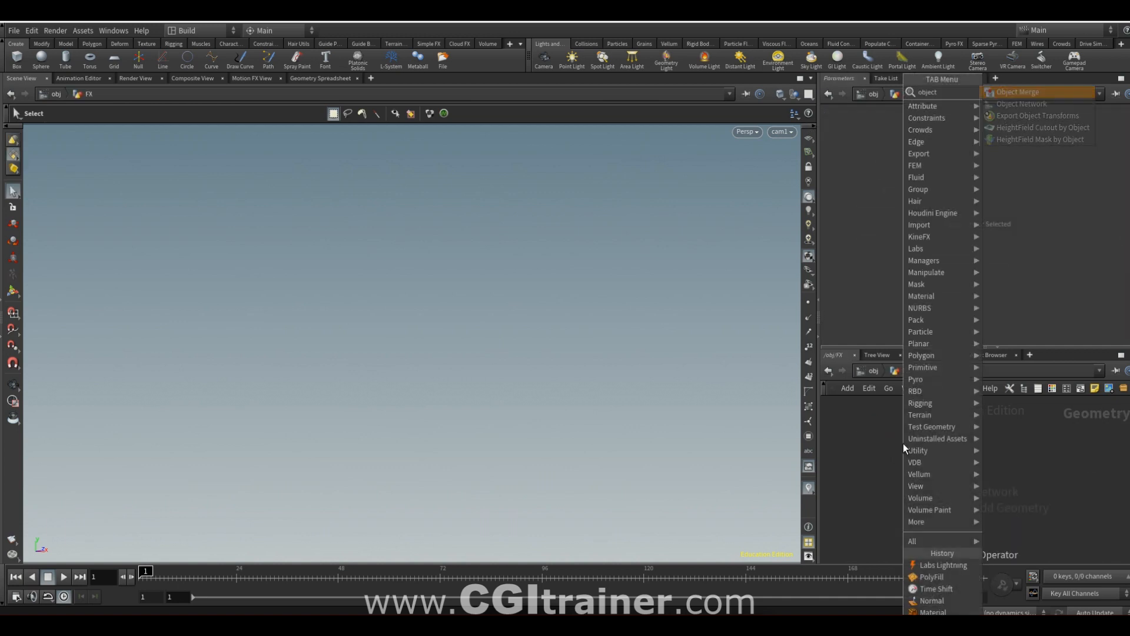
pyautogui.click(1059, 115)
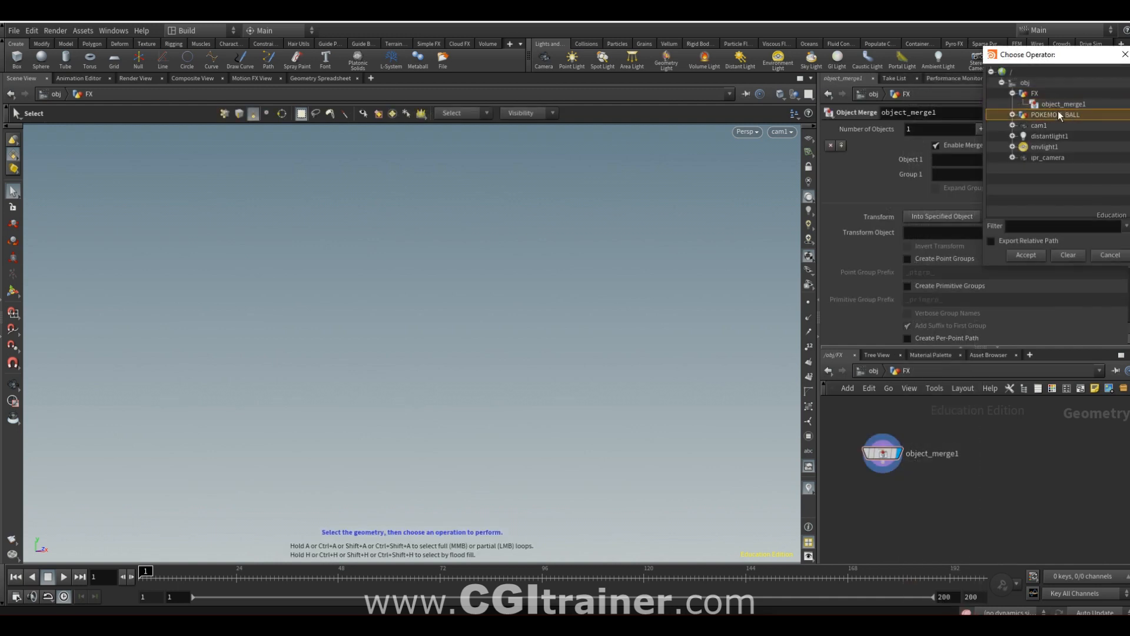
pyautogui.click(1029, 261)
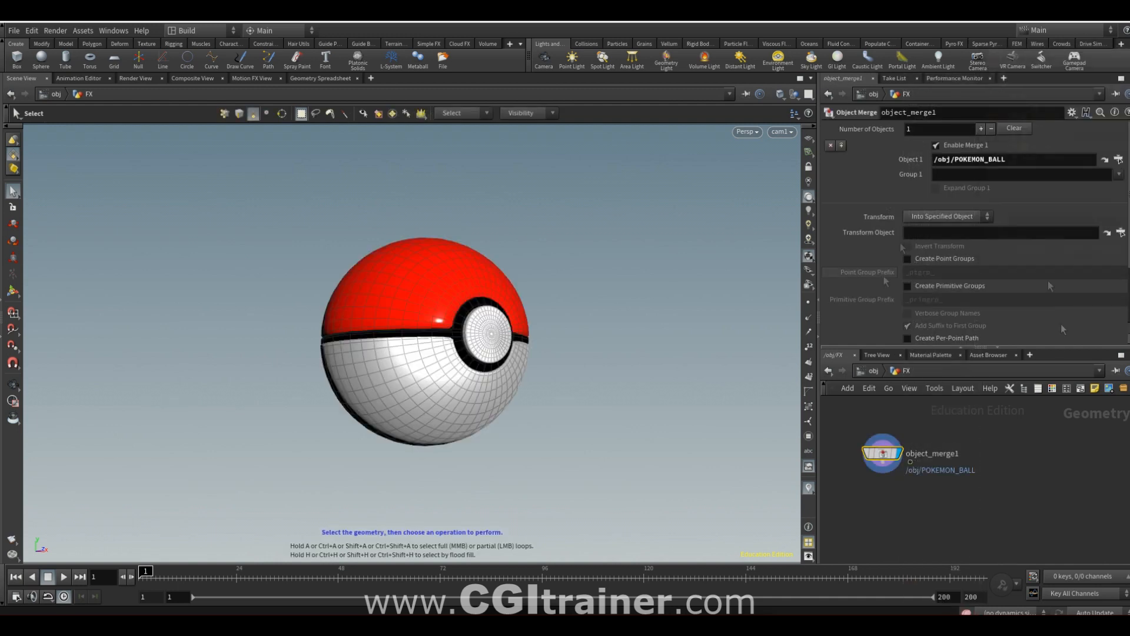
pyautogui.click(926, 219)
pyautogui.click(934, 240)
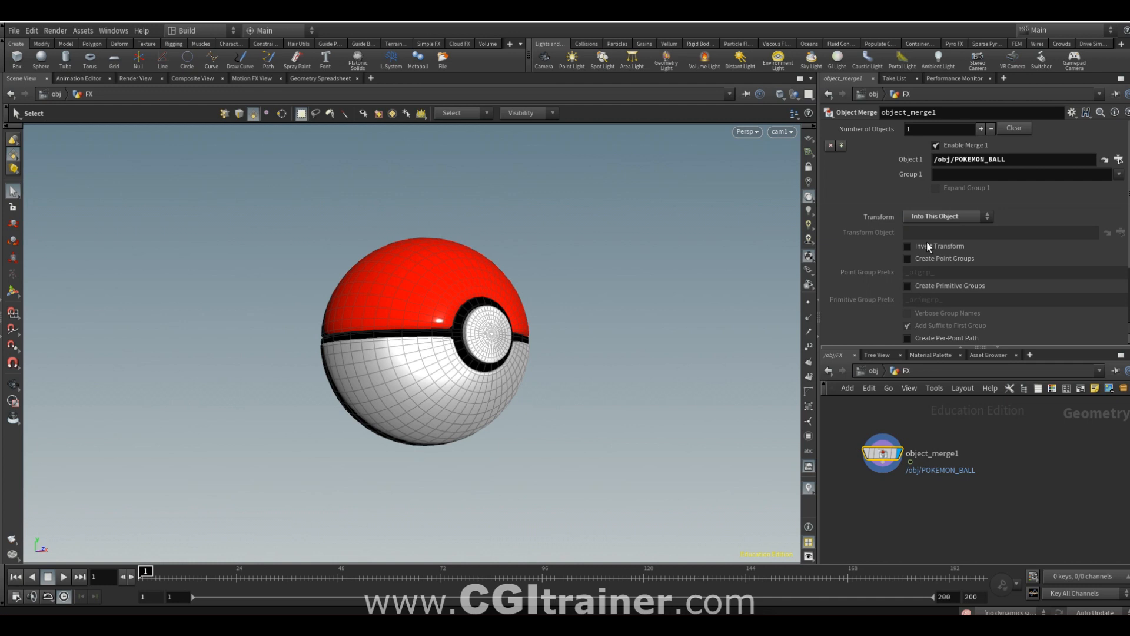
pyautogui.moveTo(353, 574); pyautogui.dragTo(141, 576)
# Step: Add a Null object beside the ball at object level and set its Display Uniform Scale to 0.24
pyautogui.press('u')
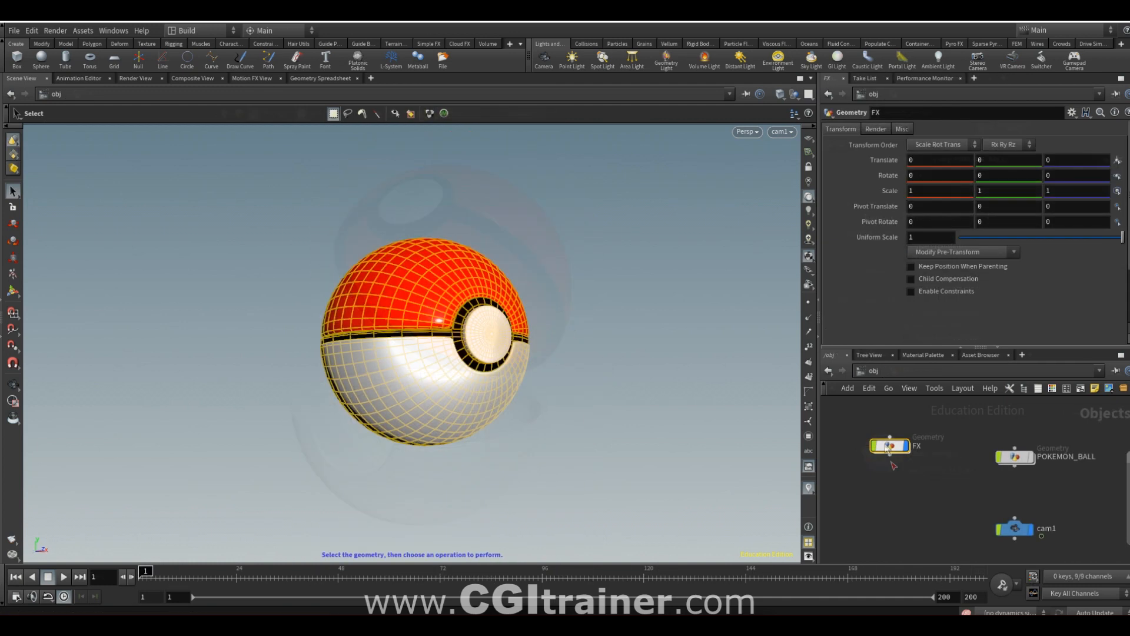
pyautogui.moveTo(905, 497); pyautogui.dragTo(1022, 503, button='middle')
pyautogui.press('h')
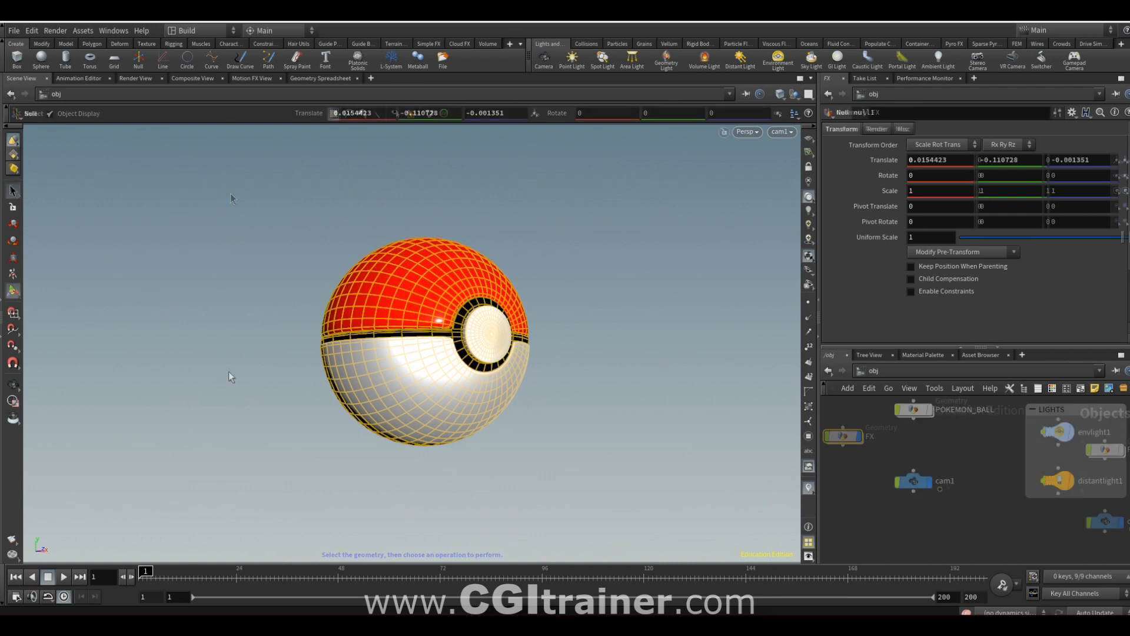
pyautogui.click(229, 372)
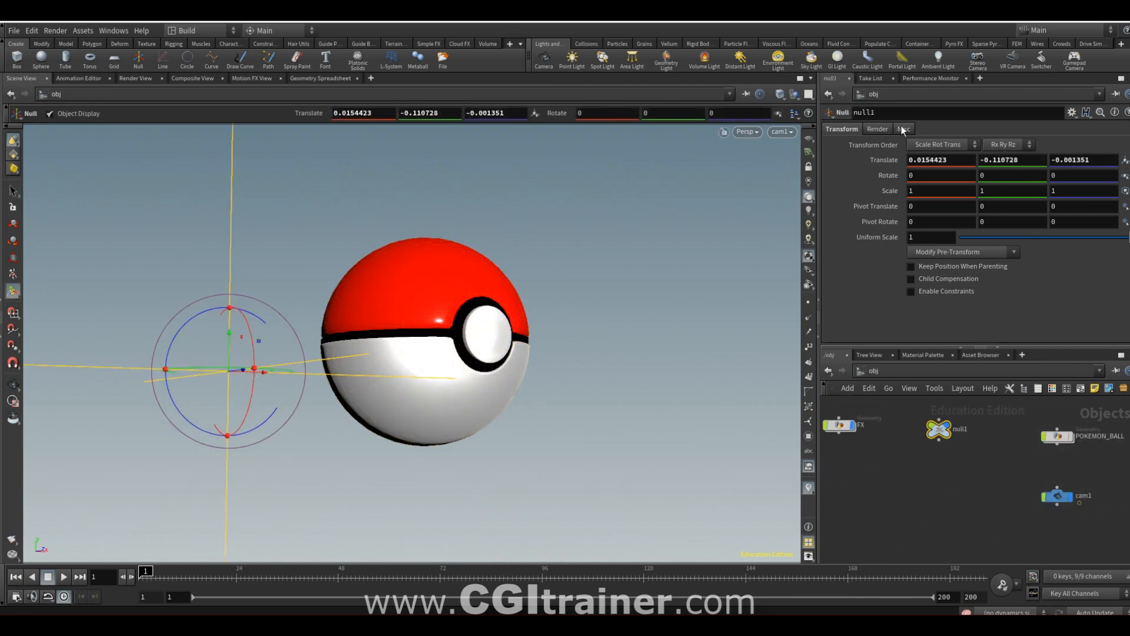
pyautogui.click(904, 129)
pyautogui.write('0.24')
pyautogui.press('Return')
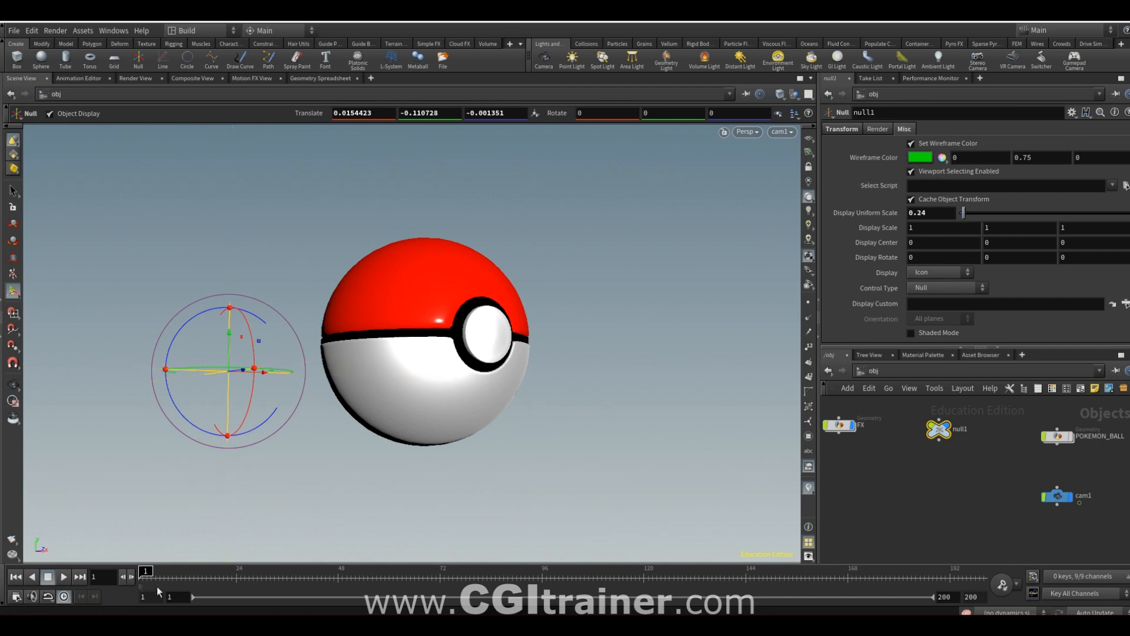
# Step: In wireframe at frame 122, attach the null to a point inside the FX ball's upper half with a Points constraint, and scrub back to frame 1
pyautogui.moveTo(146, 572)
pyautogui.mouseDown()
pyautogui.moveTo(710, 571)
pyautogui.moveTo(653, 543)
pyautogui.mouseUp()
pyautogui.press('w')
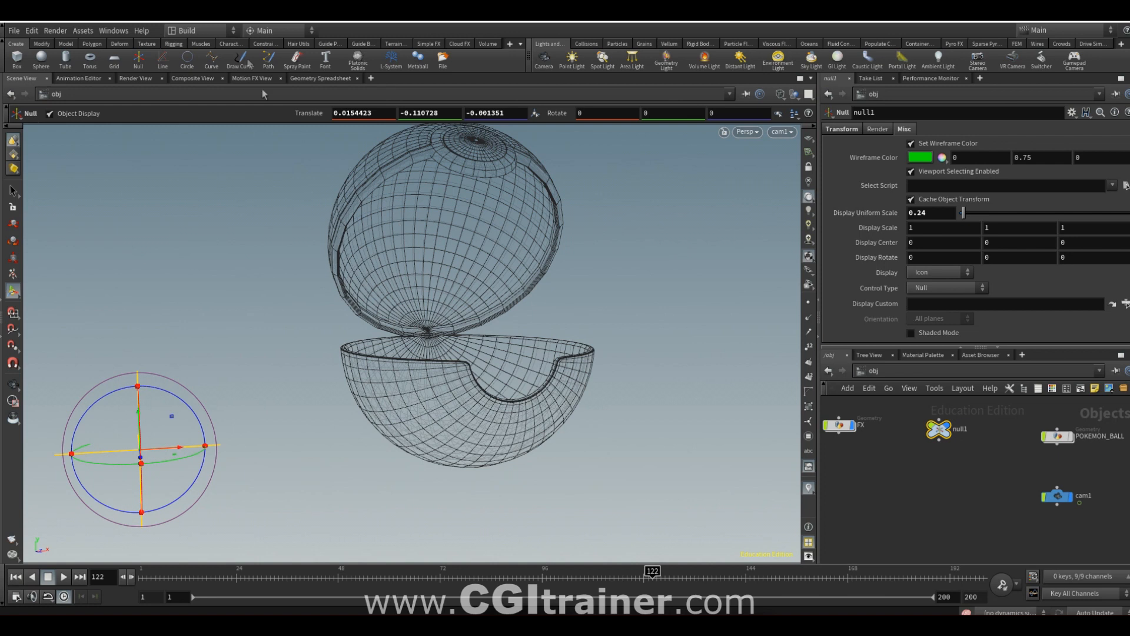
pyautogui.click(264, 44)
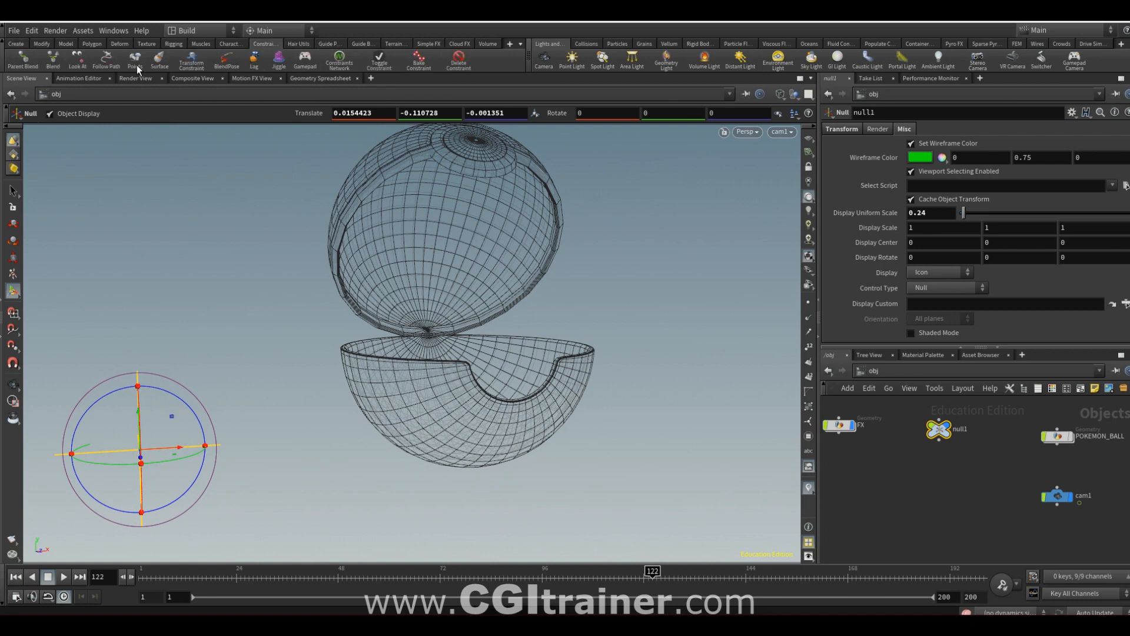
pyautogui.click(136, 62)
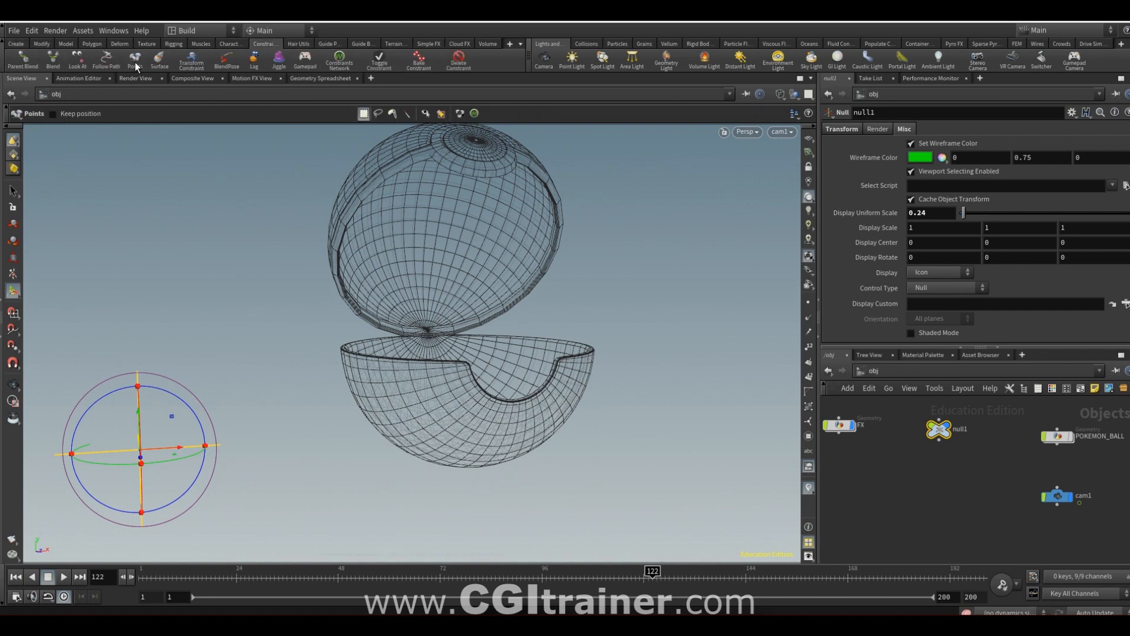
pyautogui.click(427, 211)
pyautogui.press('Return')
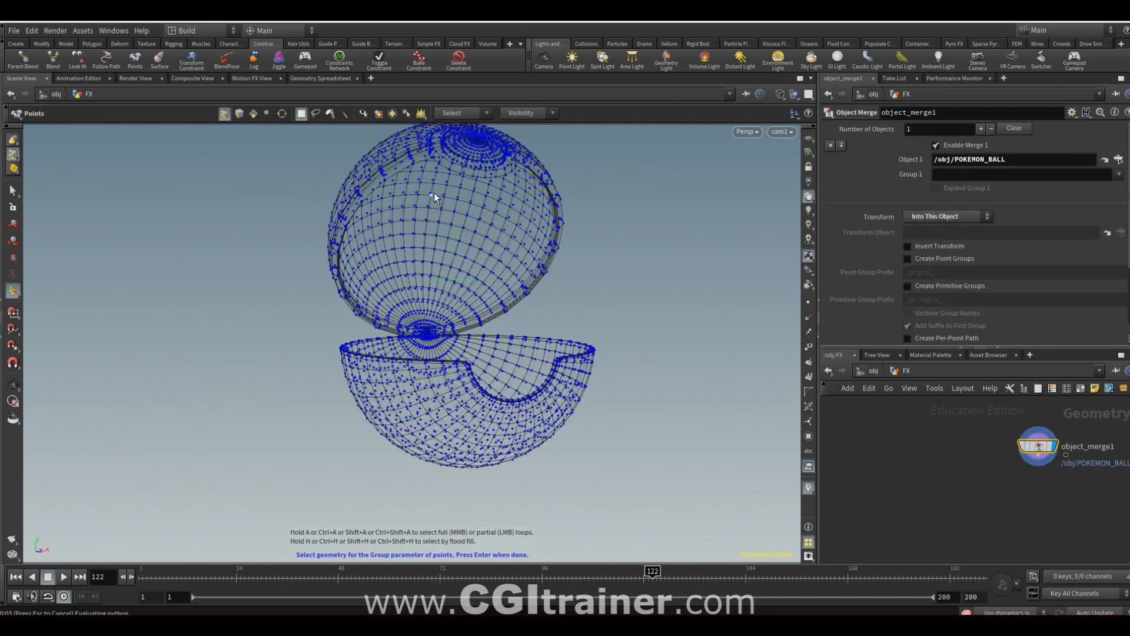
pyautogui.press('Return')
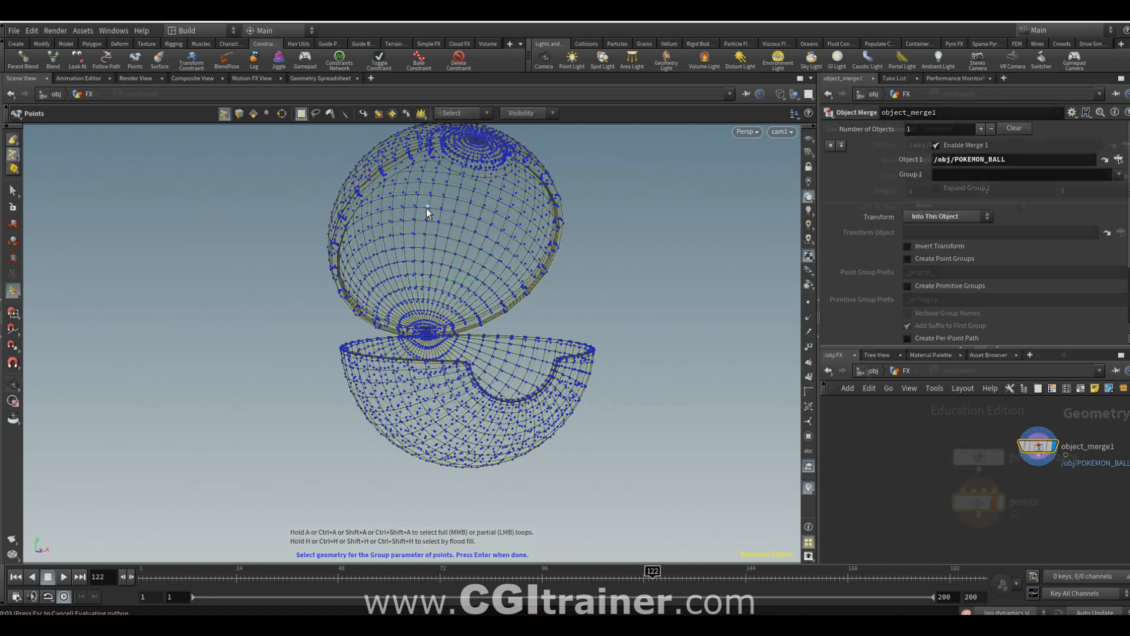
pyautogui.click(905, 480)
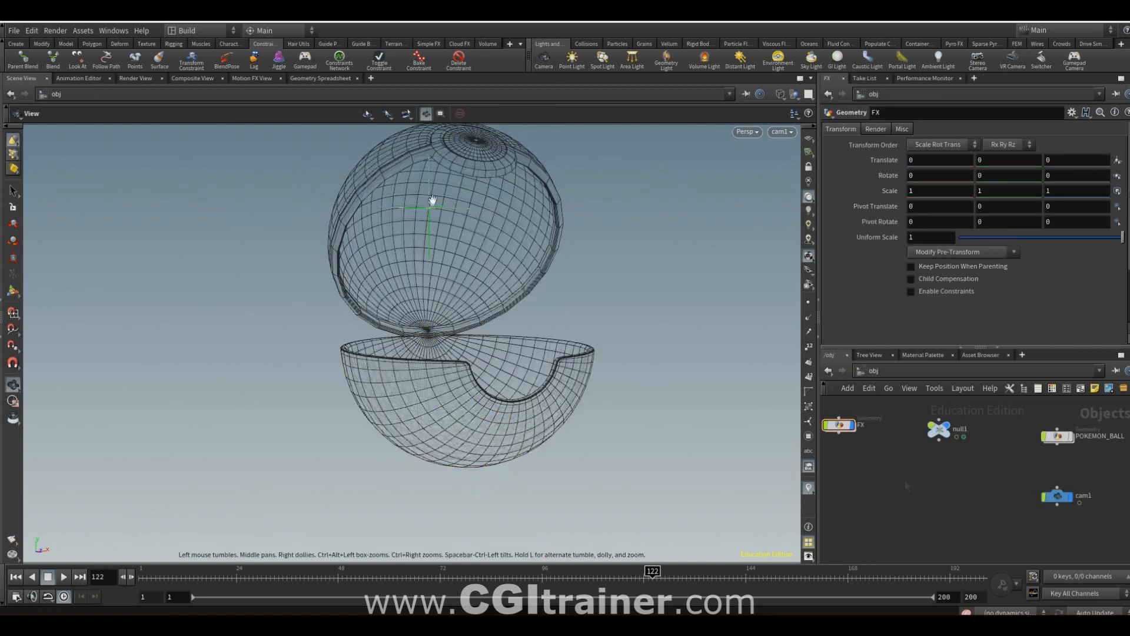
pyautogui.moveTo(179, 574); pyautogui.dragTo(141, 571)
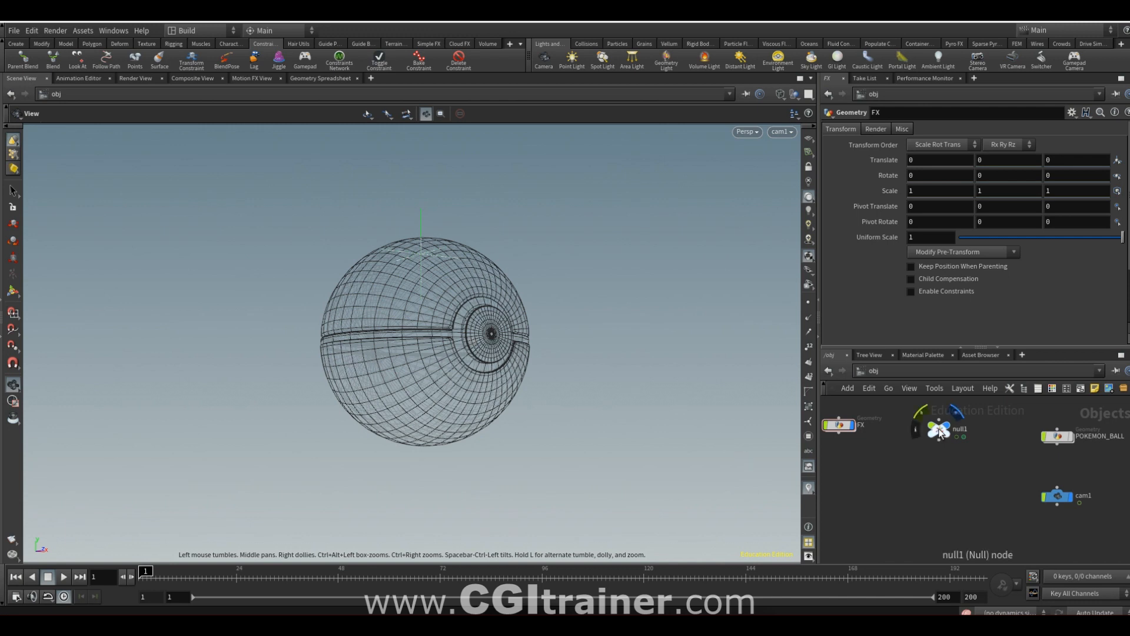
# Step: Duplicate the constrained null and scrub to frame 109 to expose the inside of the ball's lower half
pyautogui.keyDown('alt'); pyautogui.moveTo(940, 433); pyautogui.dragTo(951, 493); pyautogui.keyUp('alt')
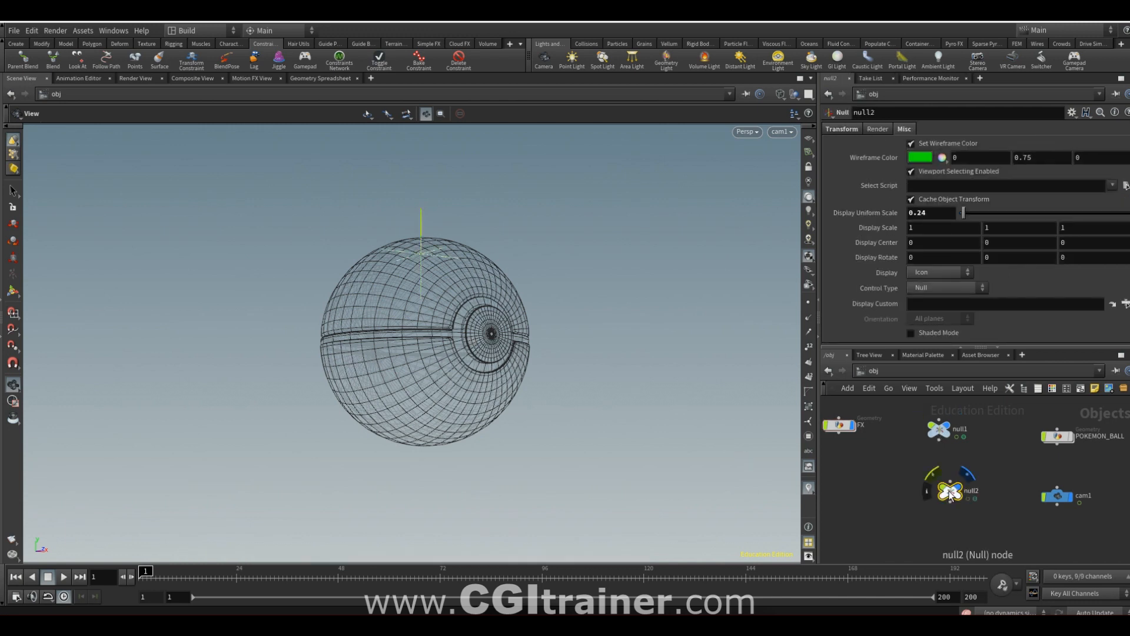
pyautogui.moveTo(312, 572); pyautogui.dragTo(598, 572)
pyautogui.moveTo(537, 368); pyautogui.dragTo(518, 287)
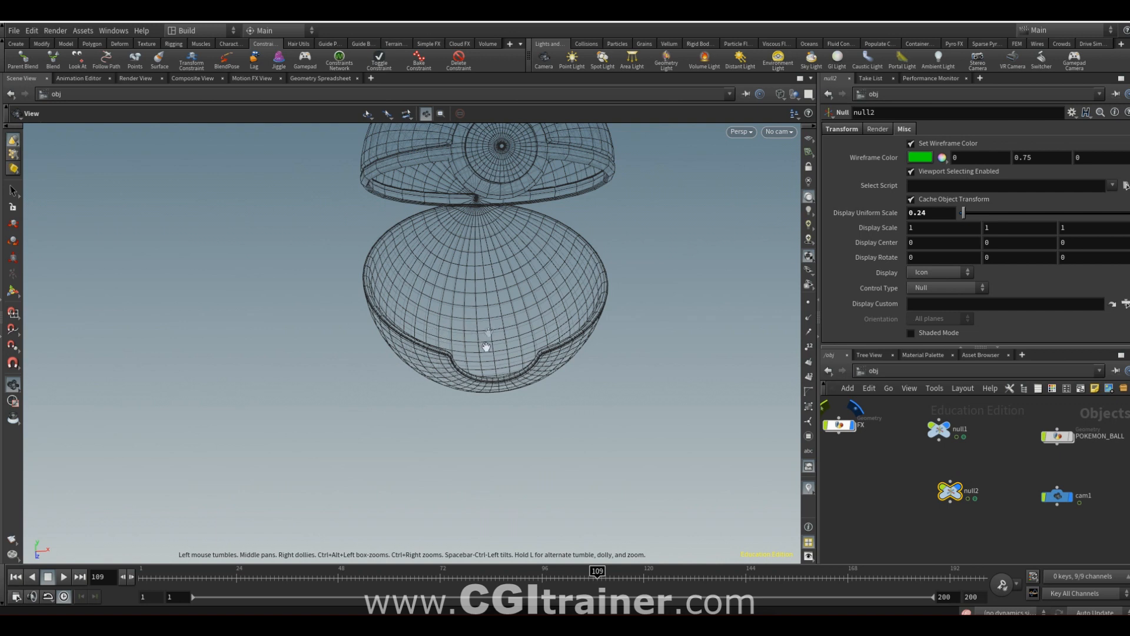
# Step: Change the duplicate null's Points constraint group to a point inside the ball's lower half
pyautogui.doubleClick(951, 490)
pyautogui.click(1027, 502)
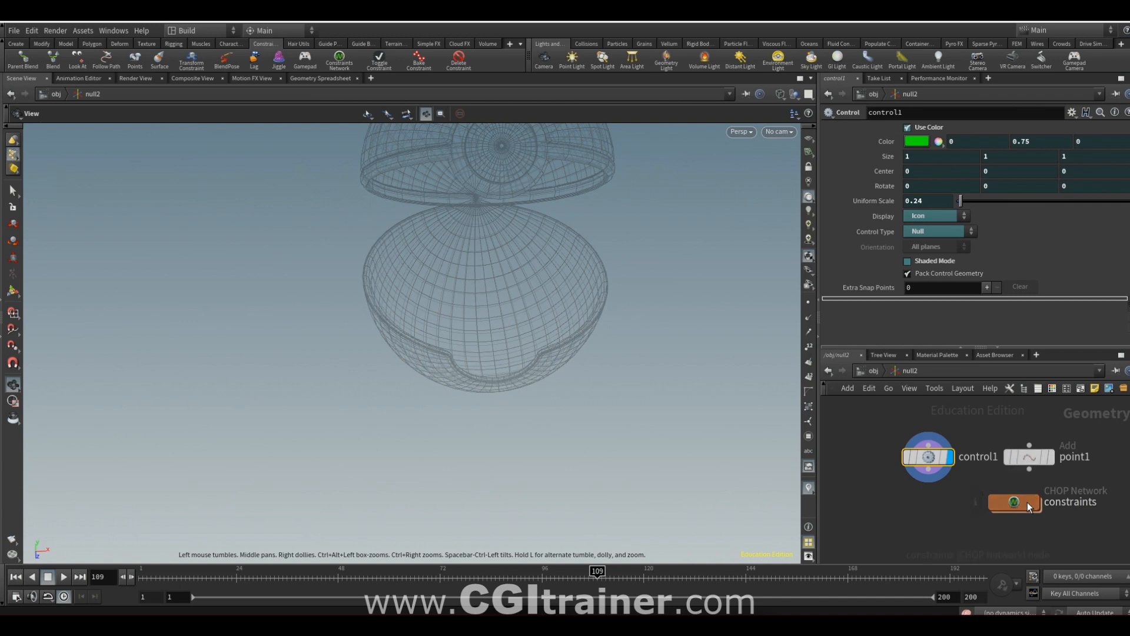
pyautogui.doubleClick(1027, 502)
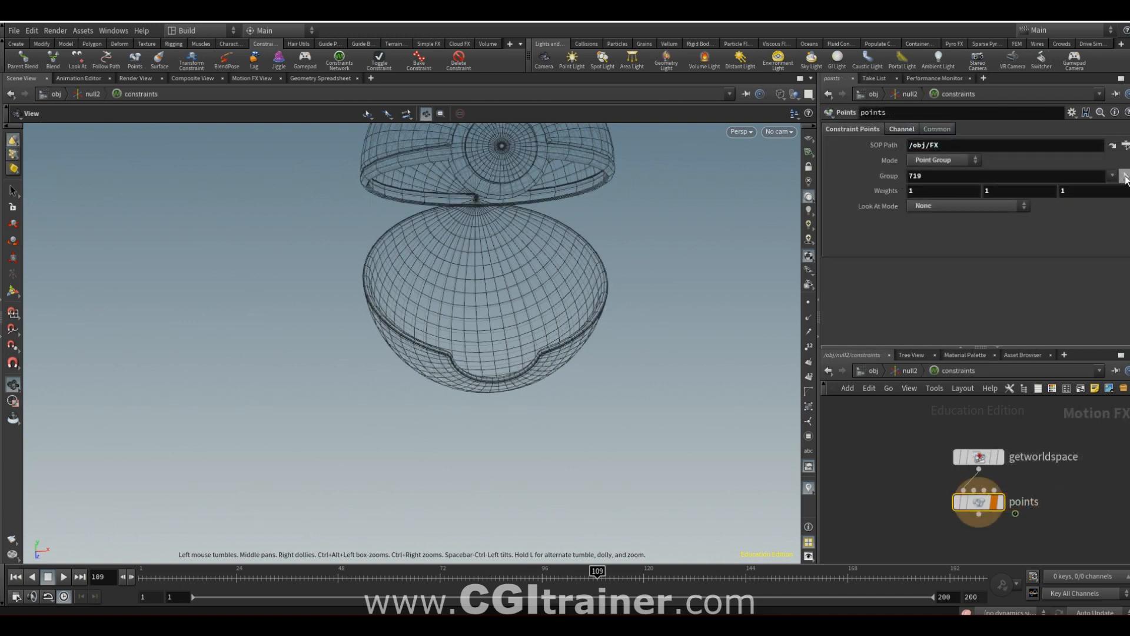
pyautogui.click(1126, 177)
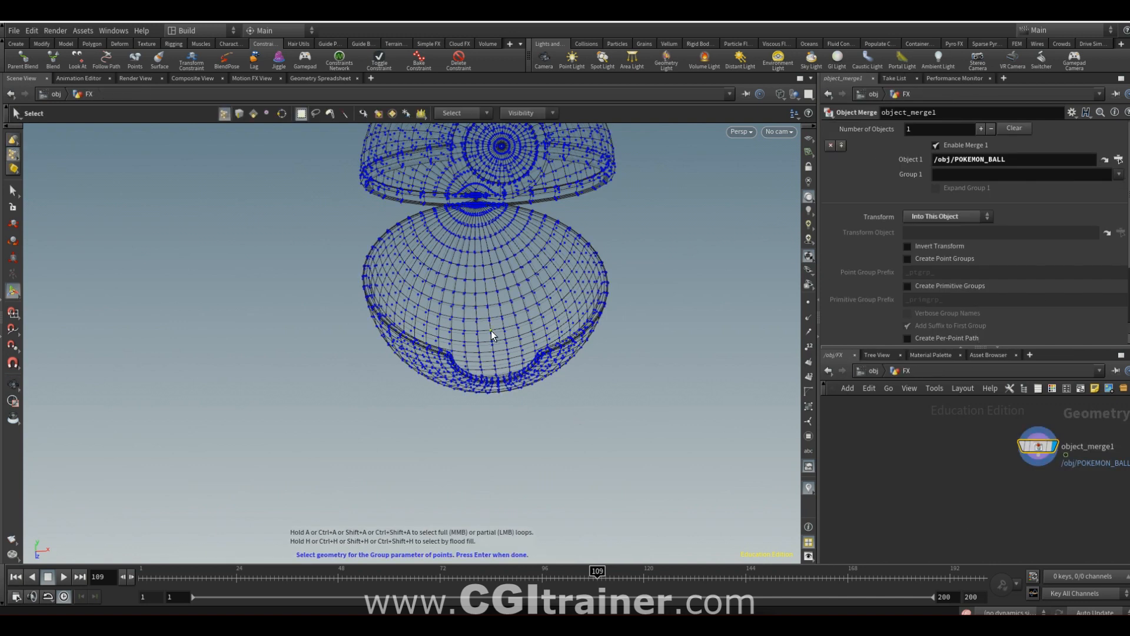
pyautogui.press('Escape')
pyautogui.moveTo(491, 331); pyautogui.dragTo(601, 441)
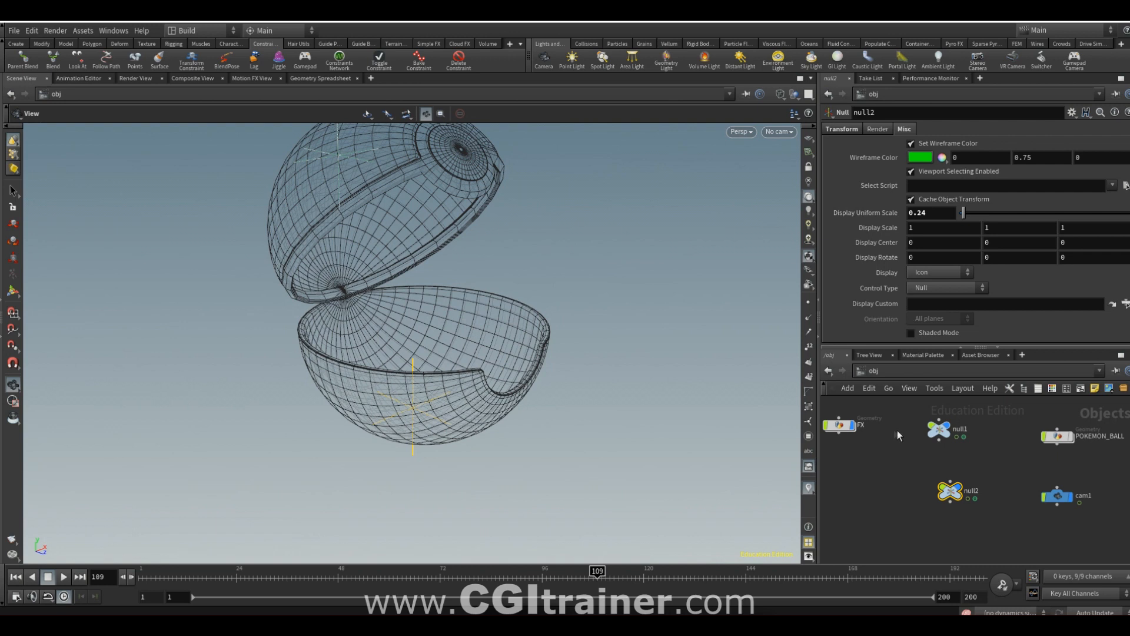
# Step: Select both nulls and scrub back to frame 1 to check how they follow the two halves of the ball
pyautogui.moveTo(985, 415); pyautogui.dragTo(922, 533)
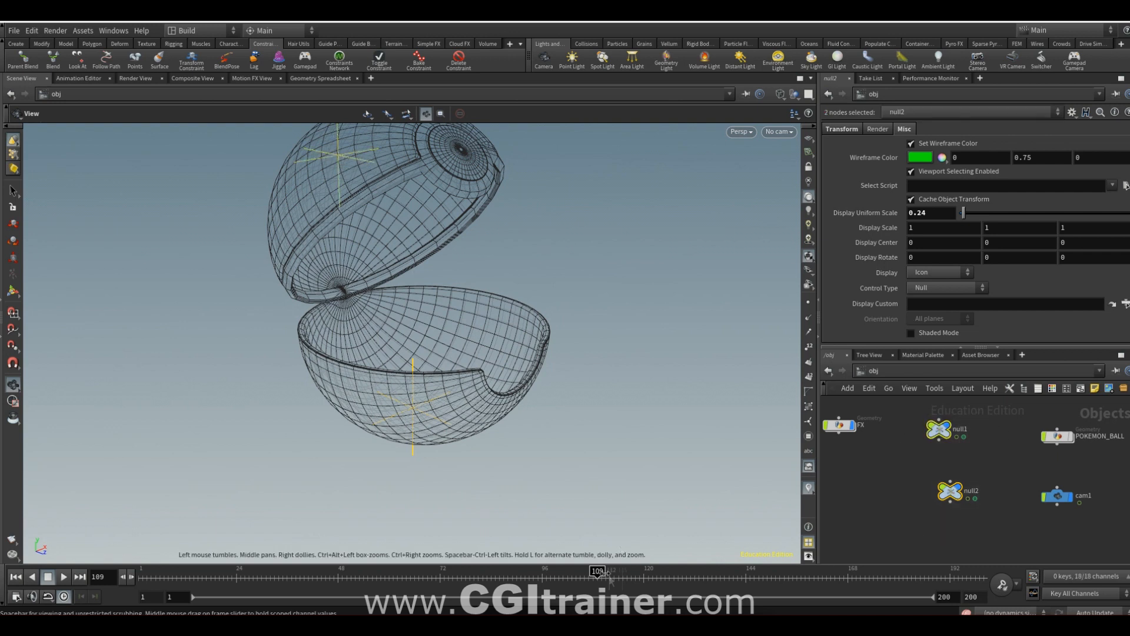
pyautogui.moveTo(580, 571); pyautogui.dragTo(144, 572)
pyautogui.moveTo(993, 523); pyautogui.dragTo(892, 403)
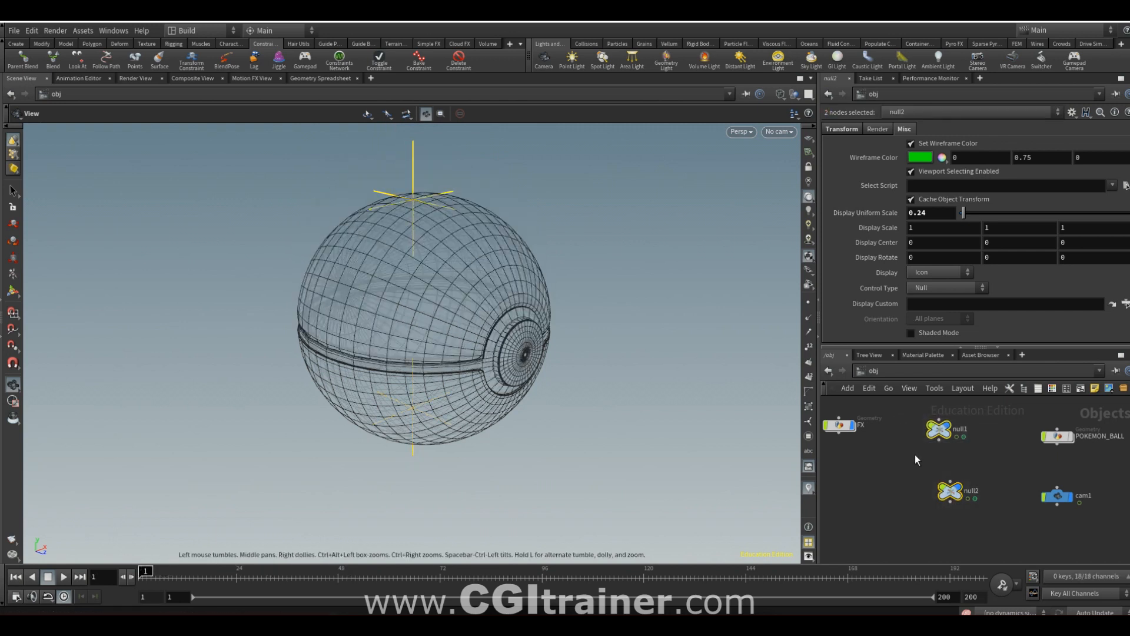
pyautogui.click(948, 425)
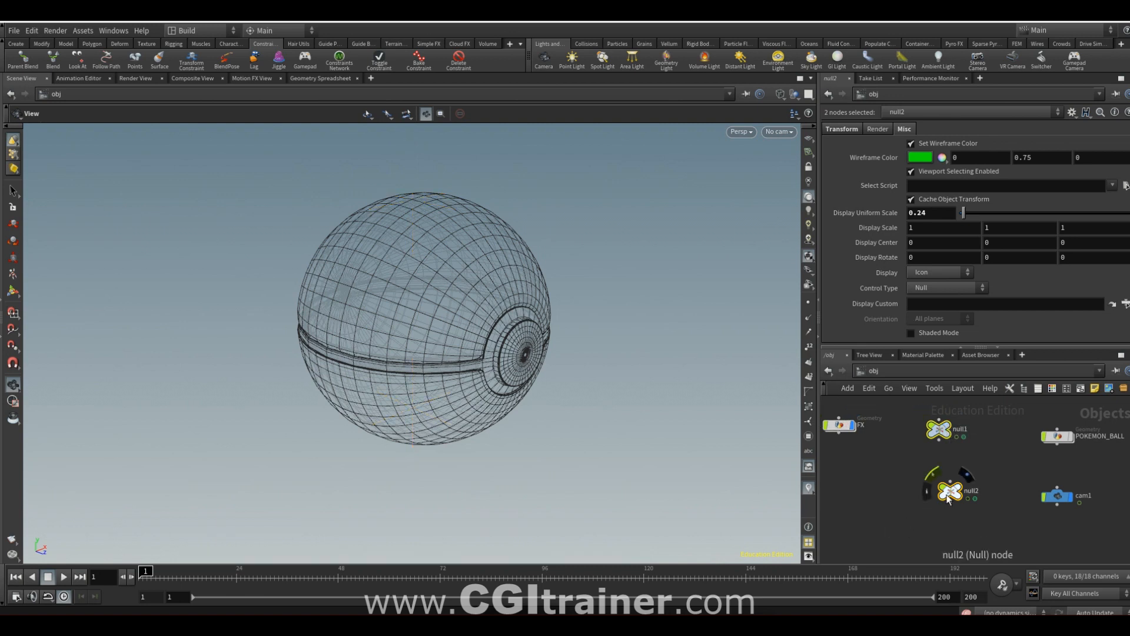
# Step: Inside FX, add a second Object Merge that references /obj/null1 with Transform set to Into This Object
pyautogui.doubleClick(904, 430)
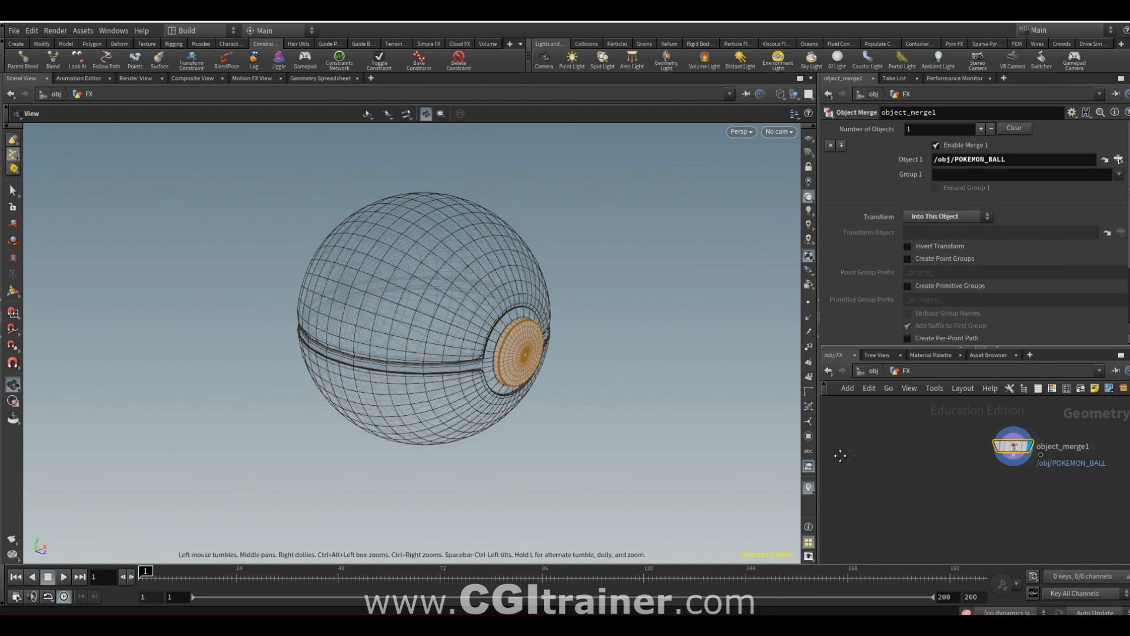
pyautogui.press('Tab')
pyautogui.write('om')
pyautogui.click(906, 81)
pyautogui.click(980, 437)
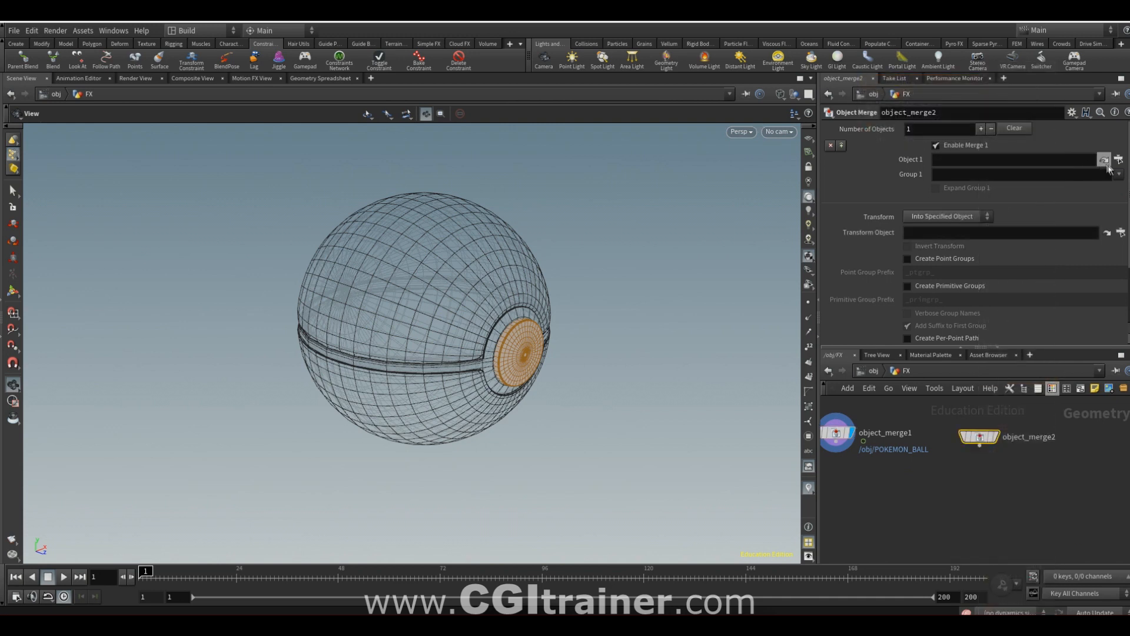
pyautogui.click(1119, 160)
pyautogui.click(1039, 181)
pyautogui.click(1027, 256)
pyautogui.click(933, 217)
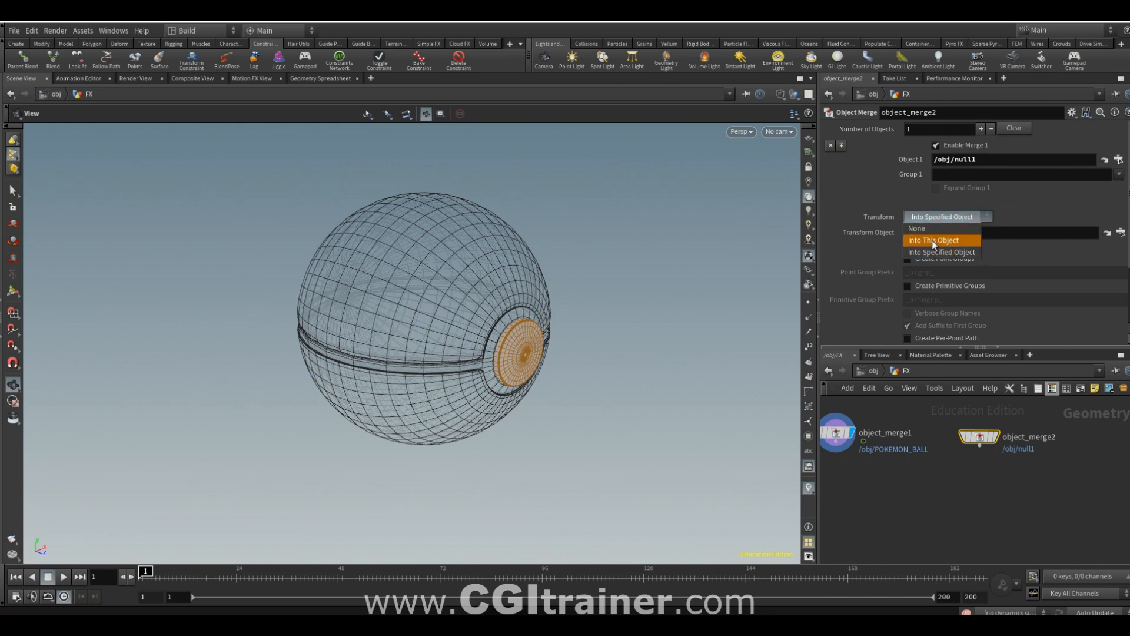
pyautogui.click(933, 242)
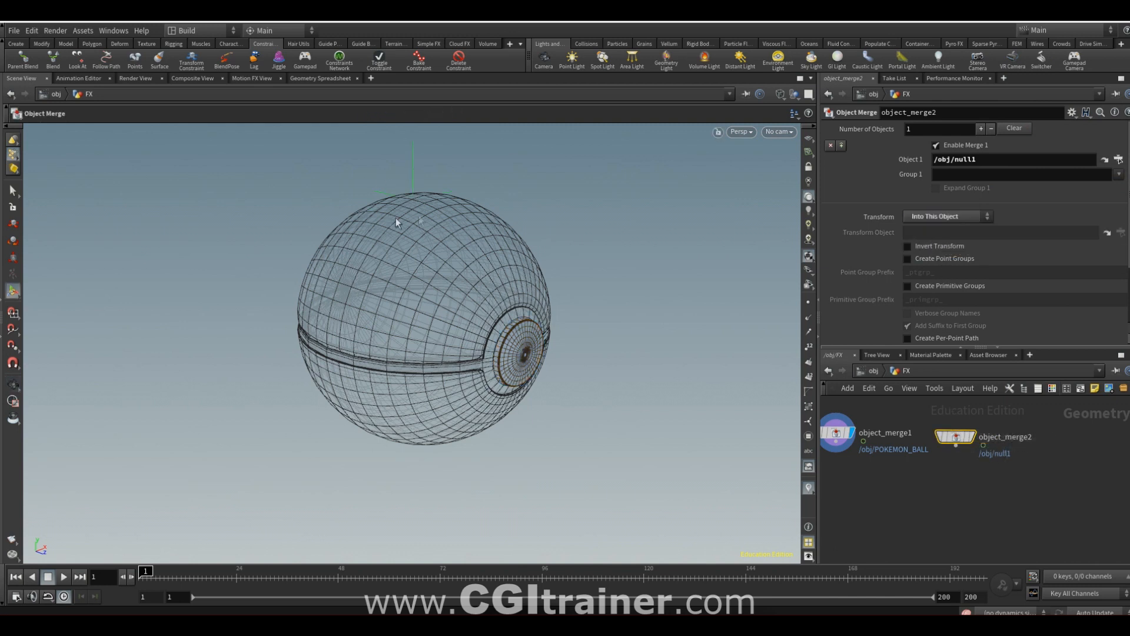
# Step: Duplicate the Object Merge that references null1 and point the copy's Object 1 to /obj/null2
pyautogui.keyDown('alt'); pyautogui.moveTo(955, 436); pyautogui.dragTo(987, 469); pyautogui.keyUp('alt')
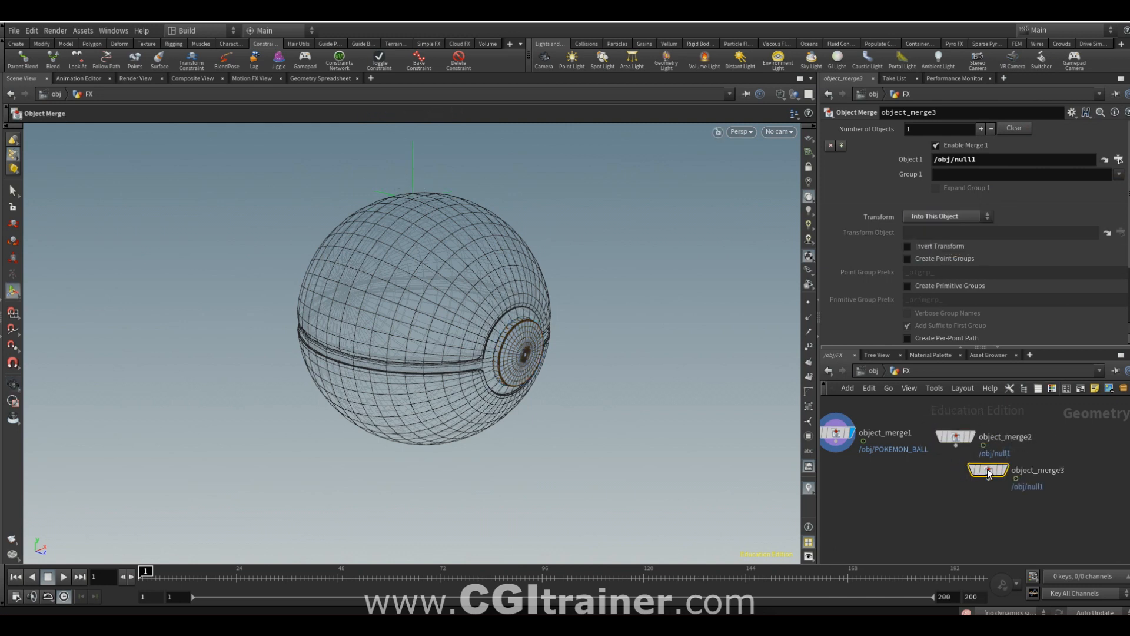
pyautogui.click(1119, 159)
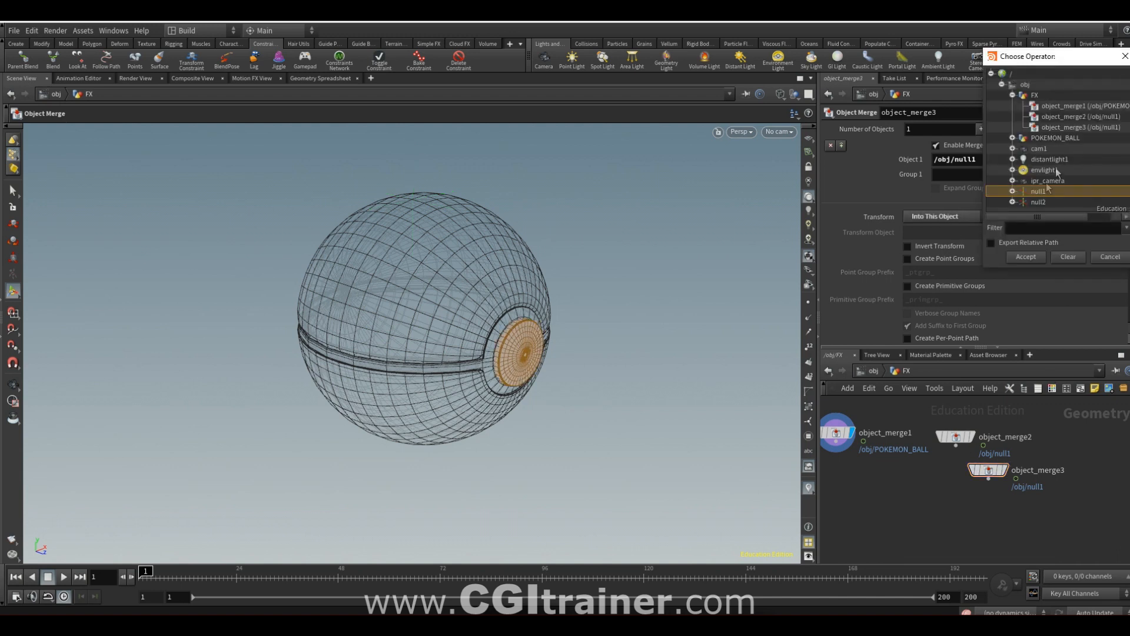
pyautogui.click(1040, 202)
pyautogui.click(1025, 257)
# Step: Add a Transform node below the Object Merge that references /obj/null1
pyautogui.scroll(2, 909, 492)
pyautogui.press('Tab')
pyautogui.write('tra')
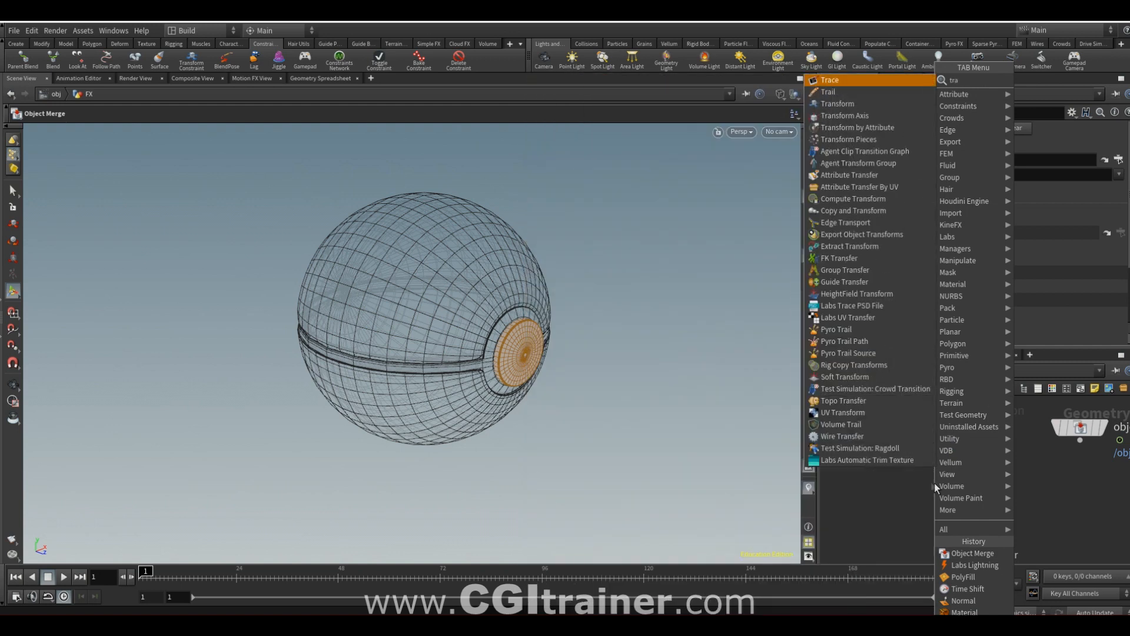
pyautogui.click(855, 100)
pyautogui.click(911, 482)
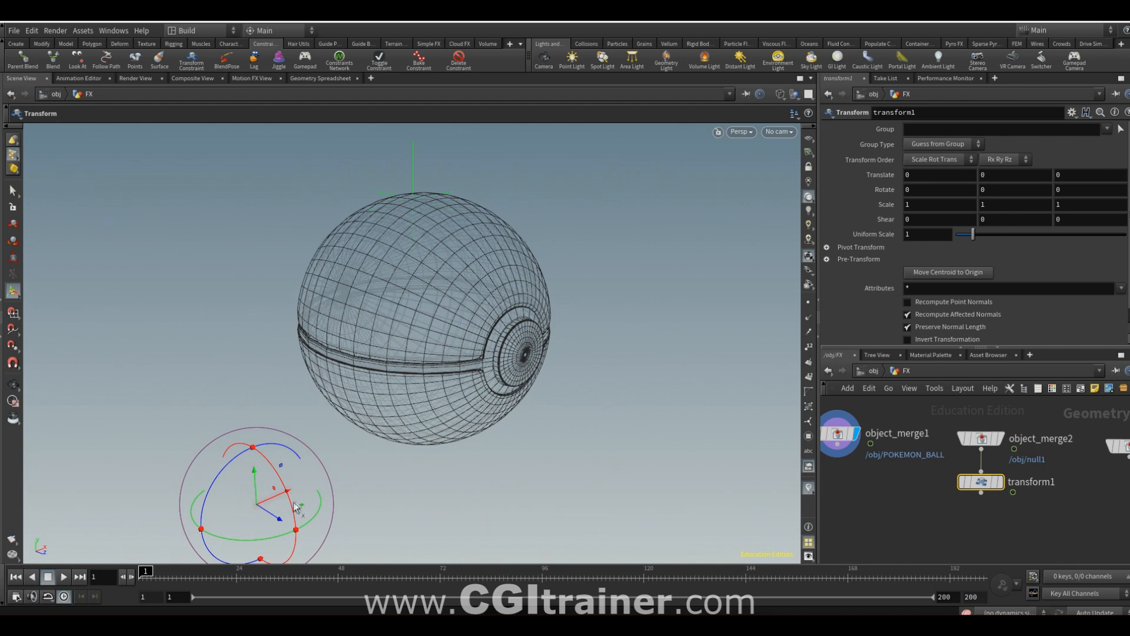
# Step: Move the Transform's pivot to the centre of the Poké Ball, checking from several angles, and leave pivot mode
pyautogui.press('Insert')
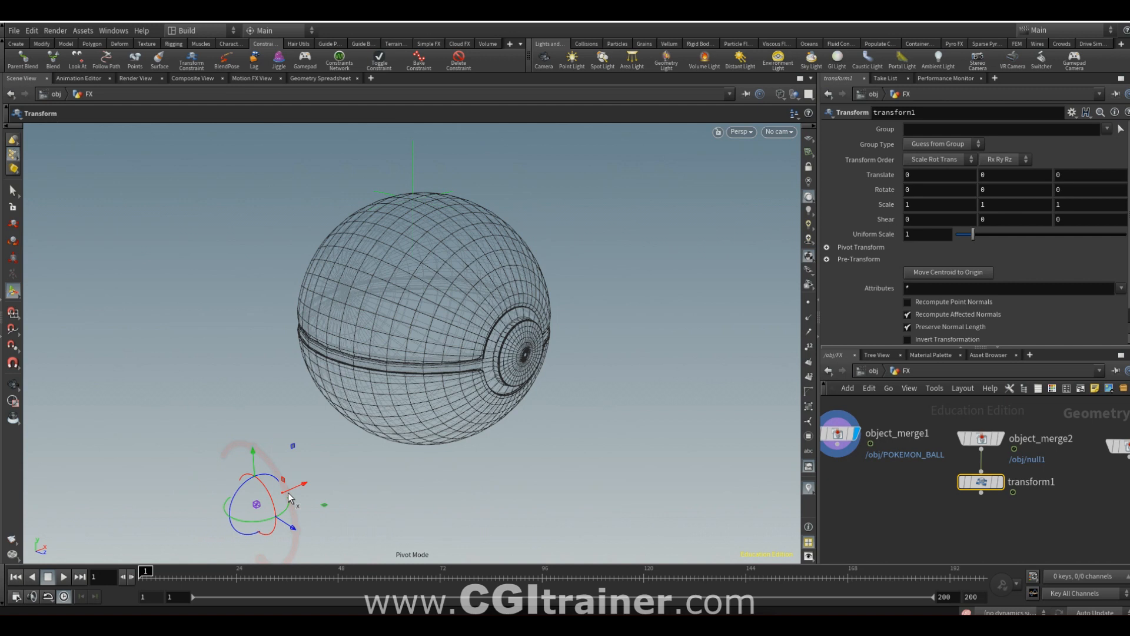
pyautogui.press('Insert')
pyautogui.moveTo(255, 478); pyautogui.dragTo(448, 287)
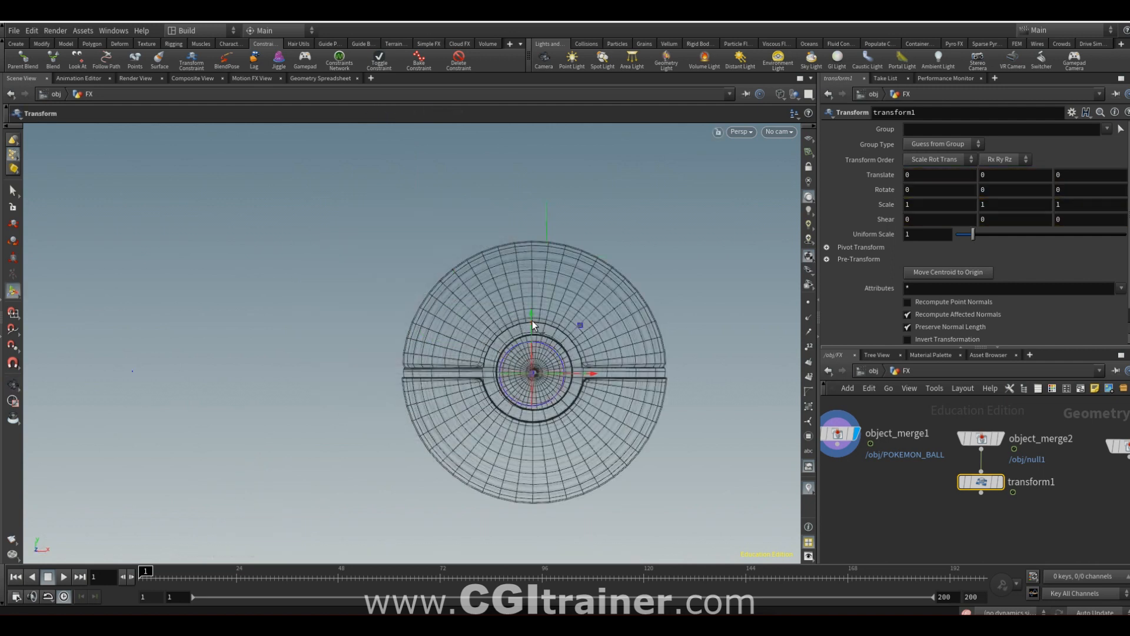
pyautogui.moveTo(532, 321); pyautogui.dragTo(531, 317)
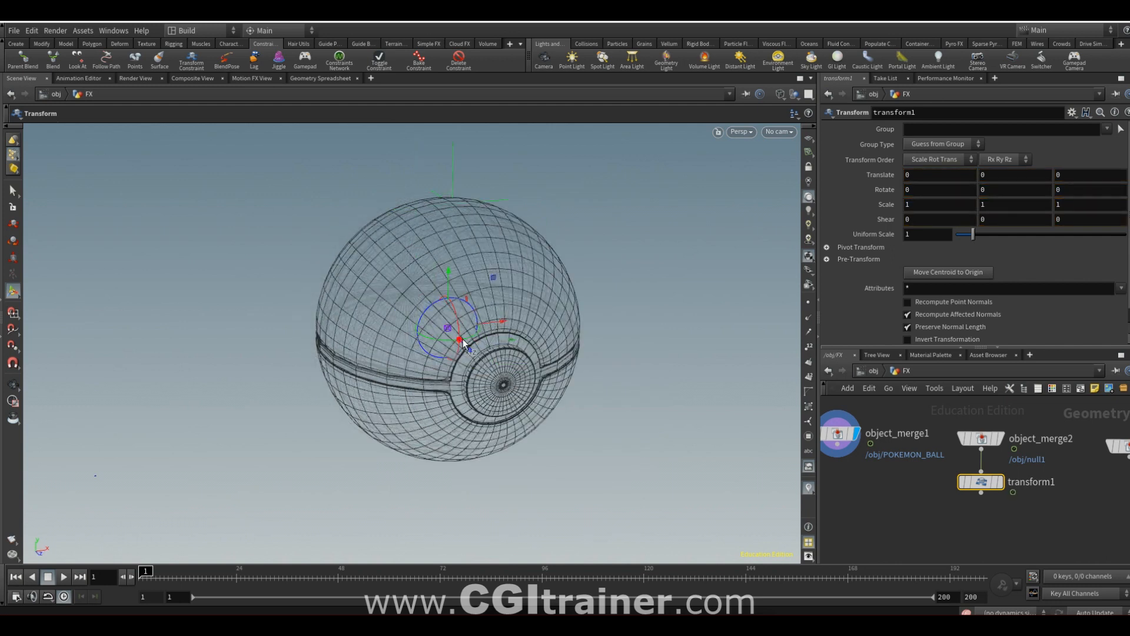
pyautogui.press('"')
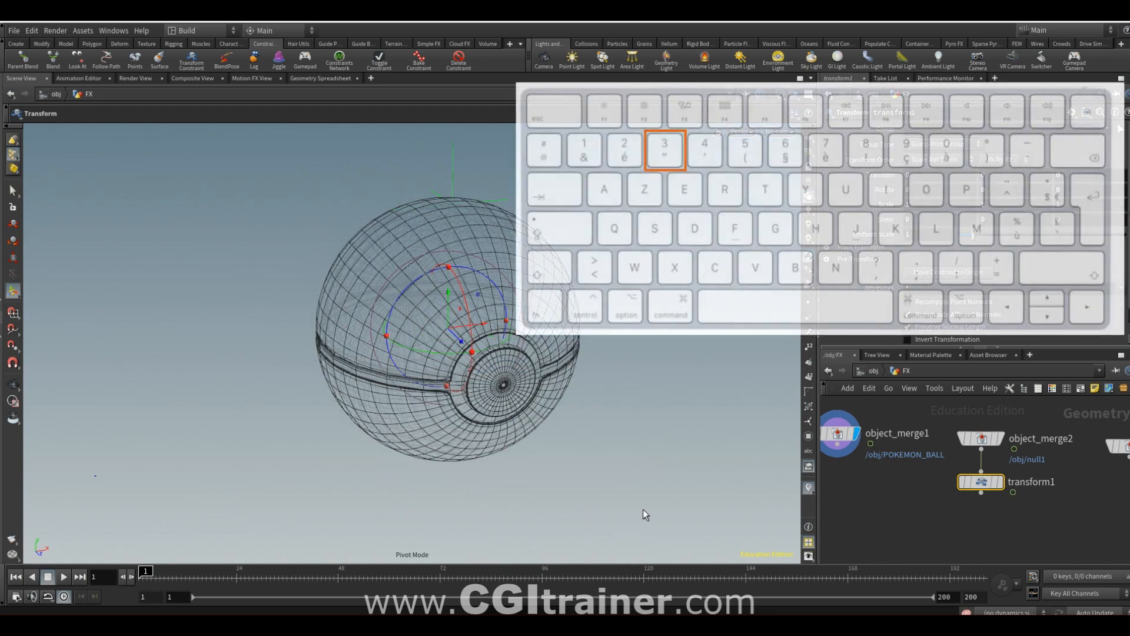
# Step: Duplicate the Transform and wire the copy below the Object Merge that references null2
pyautogui.moveTo(966, 525); pyautogui.dragTo(871, 524, button='middle')
pyautogui.keyDown('alt'); pyautogui.moveTo(885, 486); pyautogui.dragTo(1020, 538); pyautogui.keyUp('alt')
pyautogui.moveTo(1020, 522); pyautogui.dragTo(1035, 495)
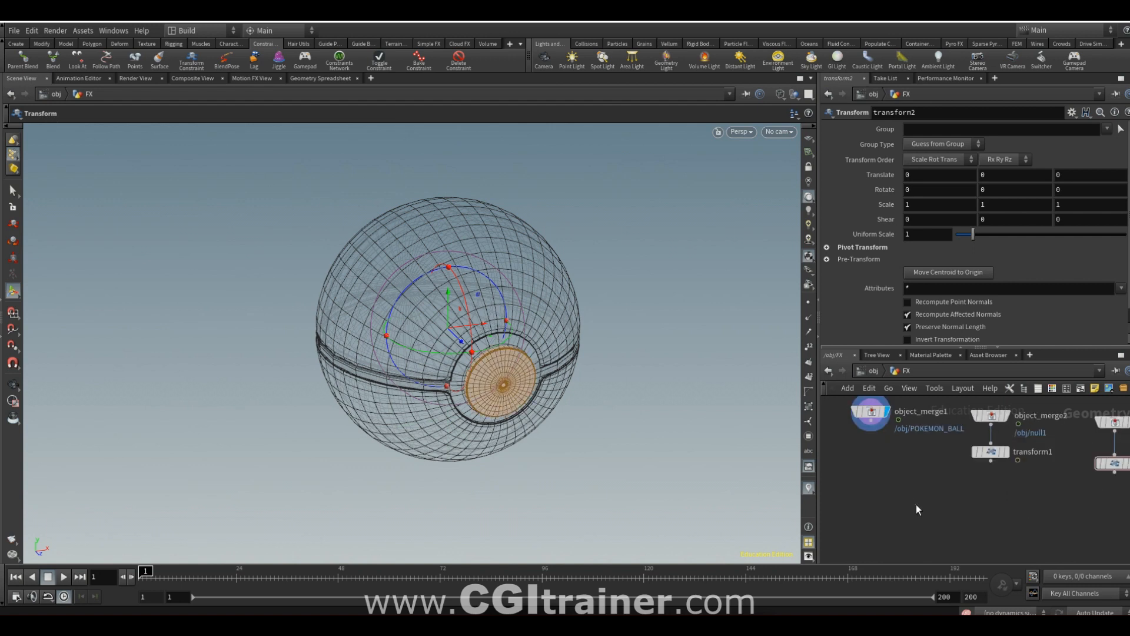
# Step: Add a Labs Lightning node fed by the POKEMON_BALL Object Merge and display it
pyautogui.press('Tab')
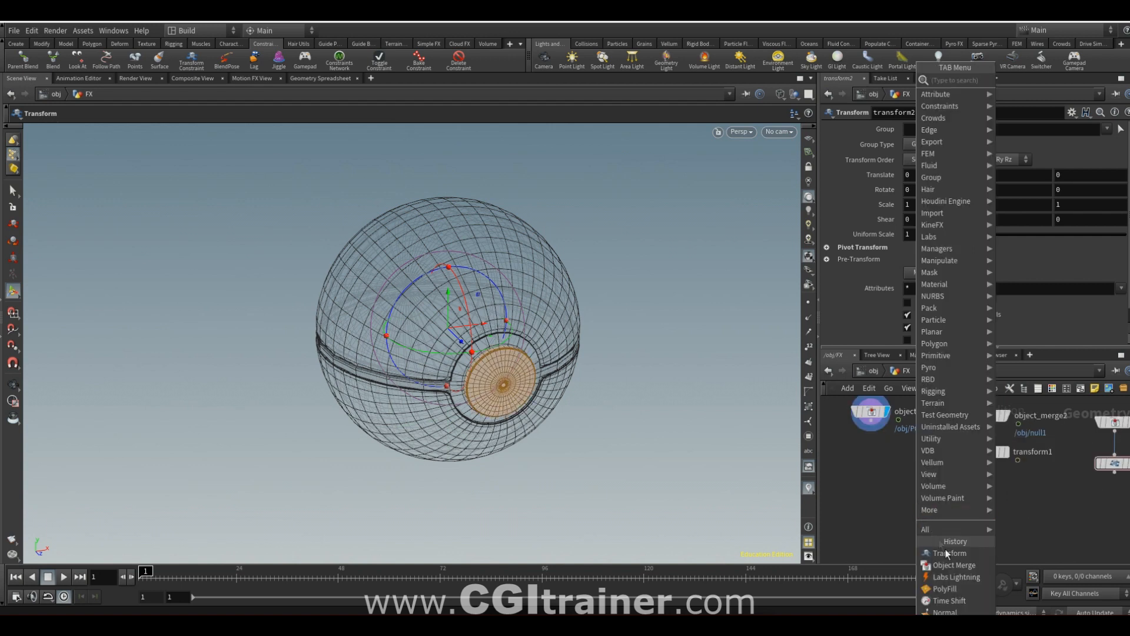
pyautogui.click(918, 577)
pyautogui.click(925, 505)
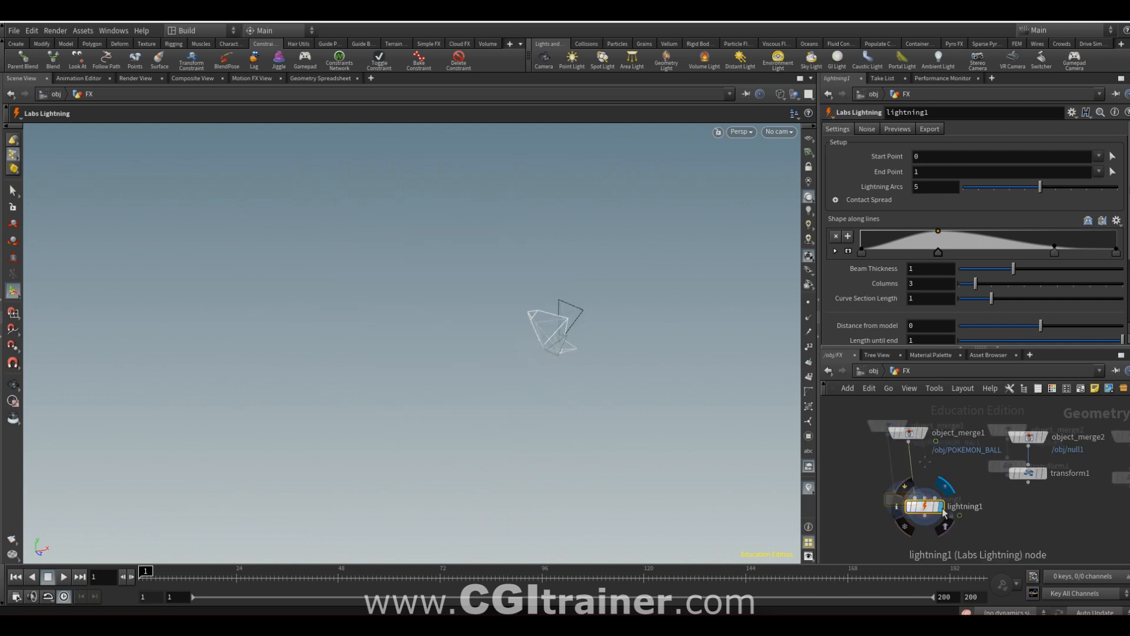
pyautogui.moveTo(951, 468); pyautogui.dragTo(913, 476, button='middle')
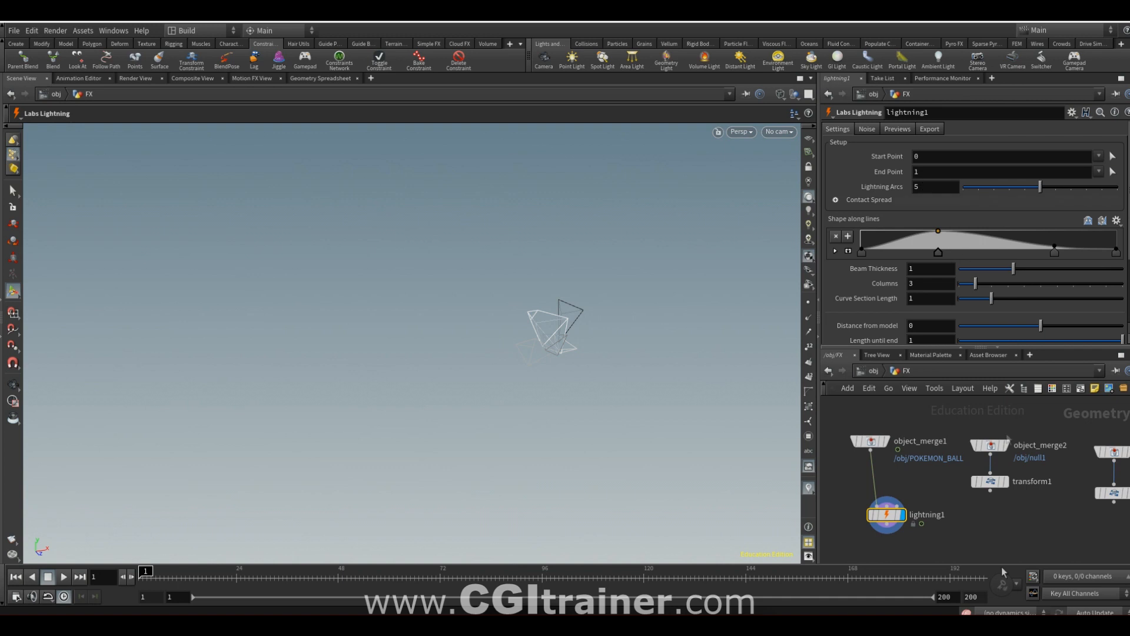
# Step: Connect the first Transform to the lightning's start point input and the second Transform to its end point input
pyautogui.click(895, 500)
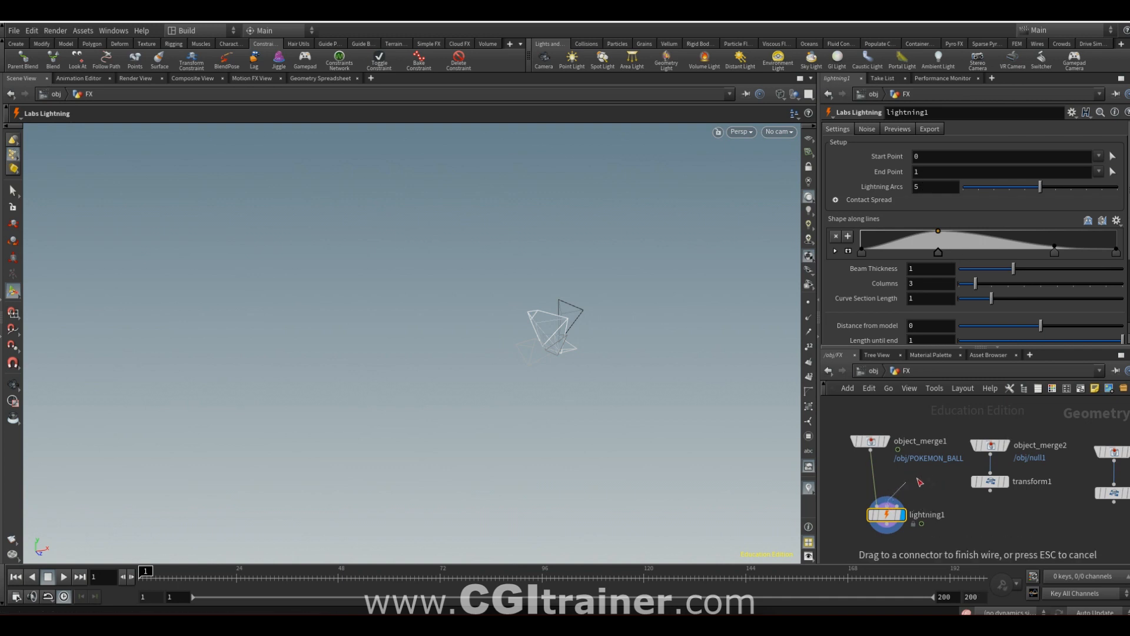
pyautogui.click(988, 494)
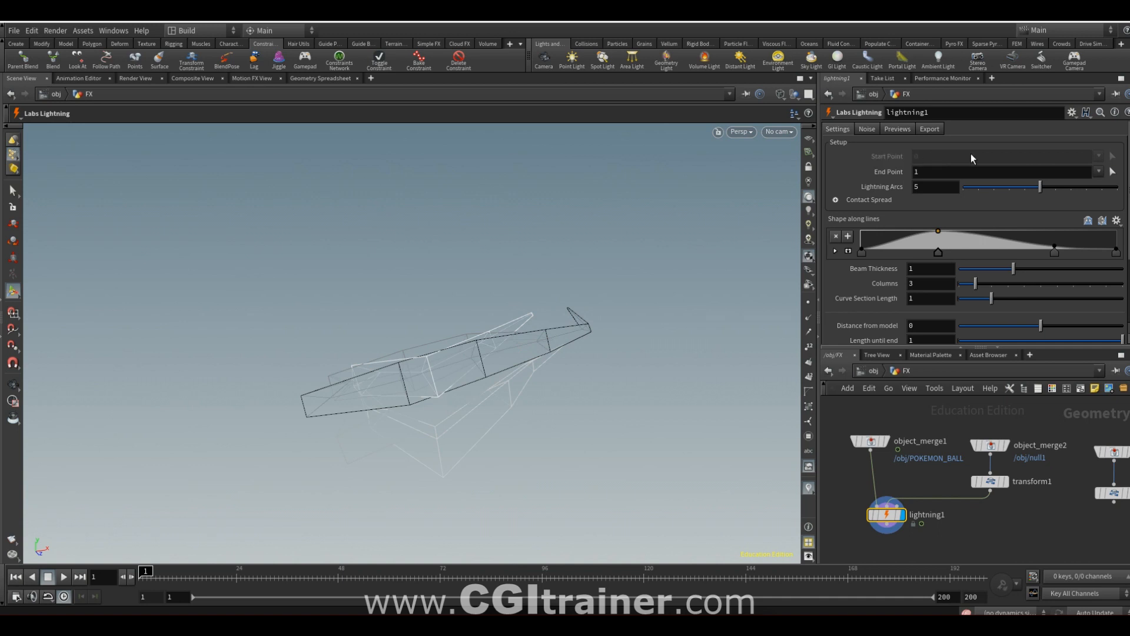
pyautogui.moveTo(900, 514); pyautogui.dragTo(993, 528)
pyautogui.click(994, 511)
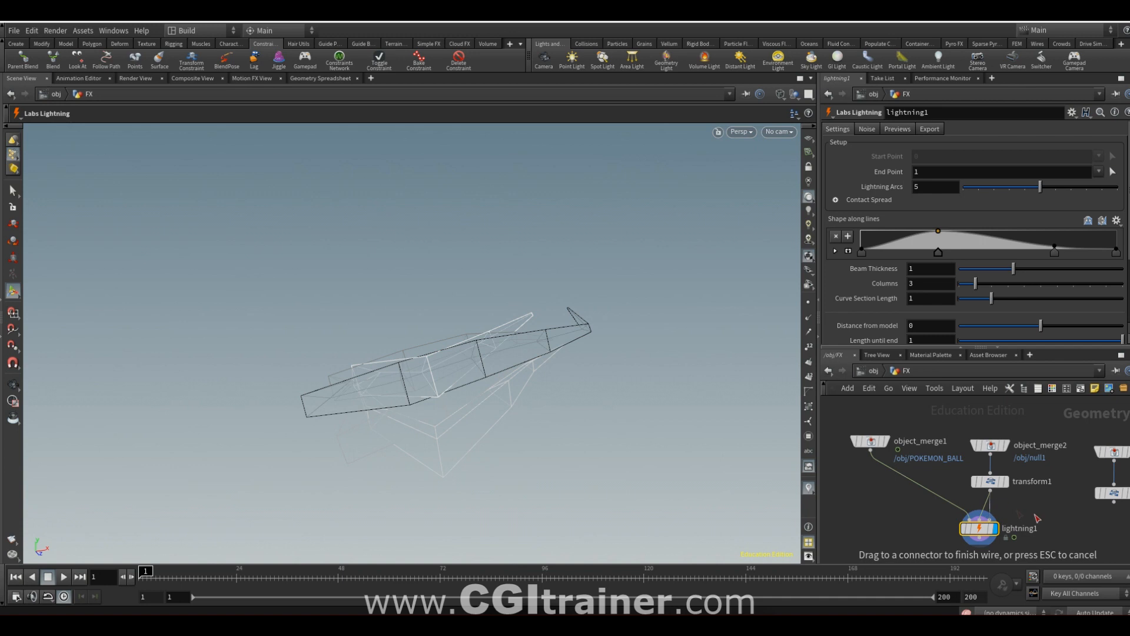
pyautogui.click(1114, 499)
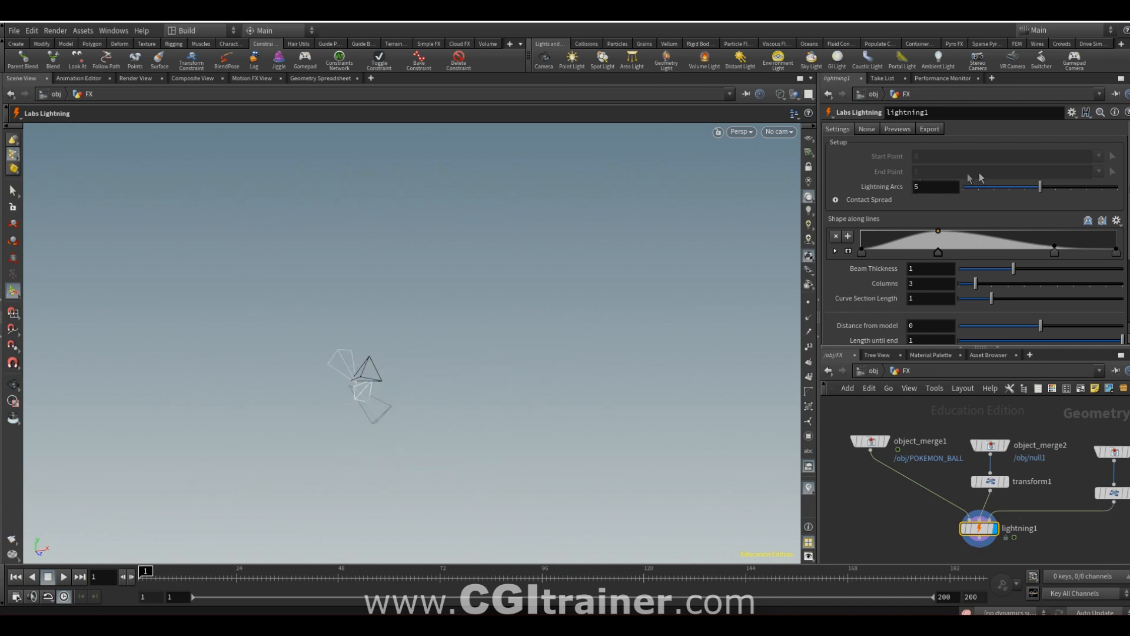
# Step: Rotate the two Transforms about their pivots to bring the start point onto the ball's upper half and the end point onto its lower half
pyautogui.click(992, 481)
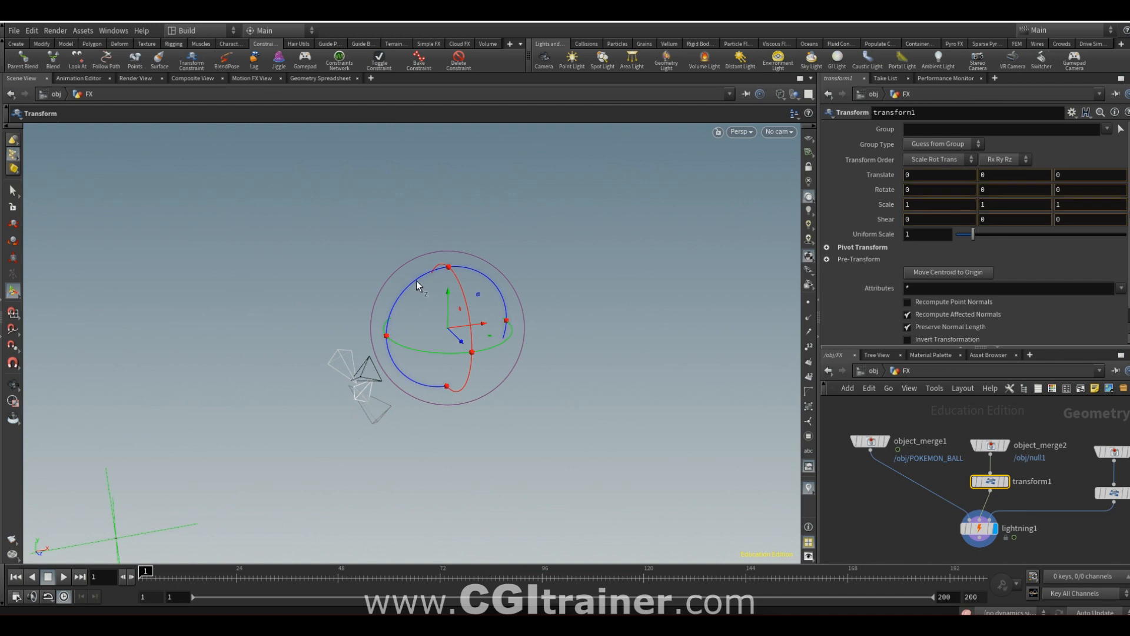
pyautogui.moveTo(472, 268); pyautogui.dragTo(484, 301)
pyautogui.click(1113, 494)
pyautogui.moveTo(431, 273); pyautogui.dragTo(473, 405)
# Step: In the lightning's Contact Spread with both debug displays on, set the start Spread to 10 and the end Spread to 7
pyautogui.click(979, 528)
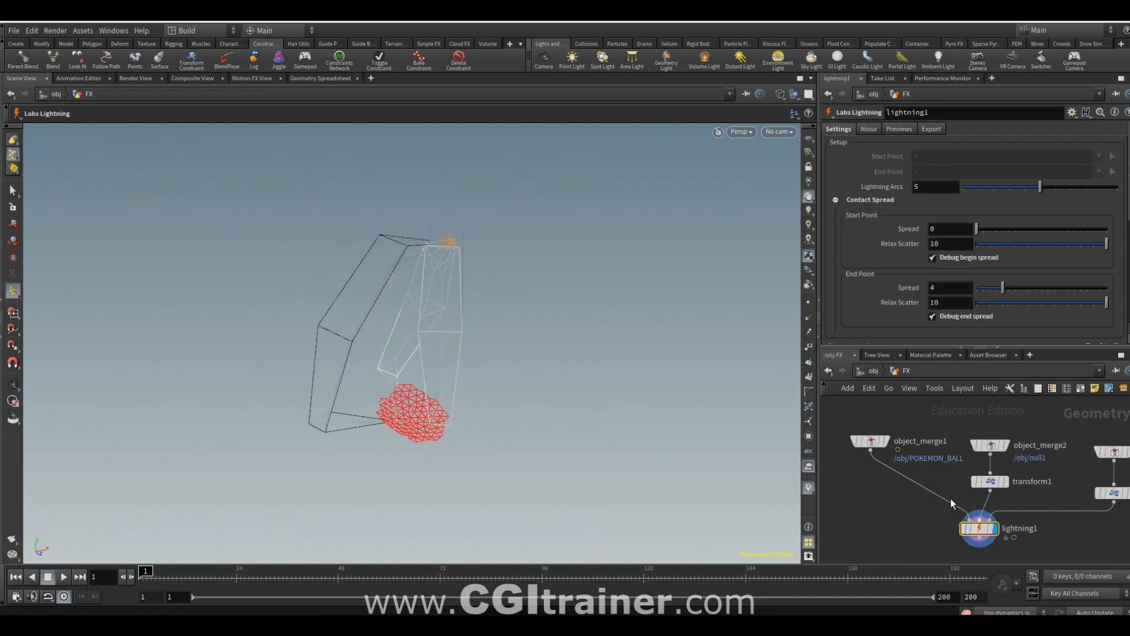
pyautogui.moveTo(1062, 227); pyautogui.dragTo(1043, 227)
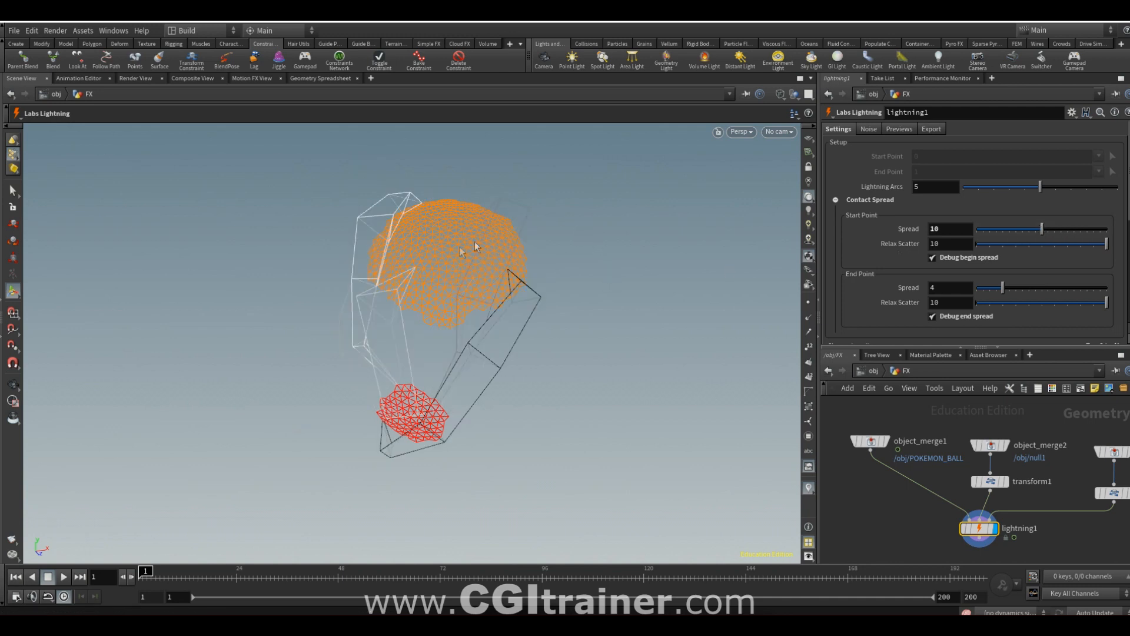
pyautogui.click(1023, 287)
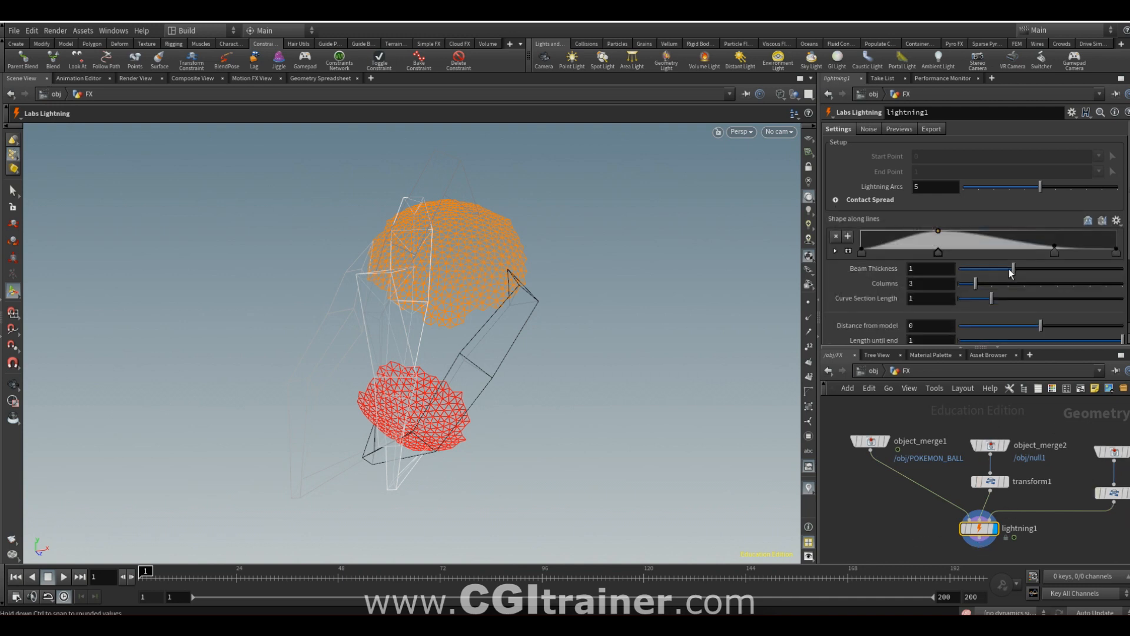
# Step: Set Beam Thickness to 0.21 and Curve Section Length to 0.19, and turn off both spread debug displays
pyautogui.moveTo(1012, 272); pyautogui.dragTo(964, 299)
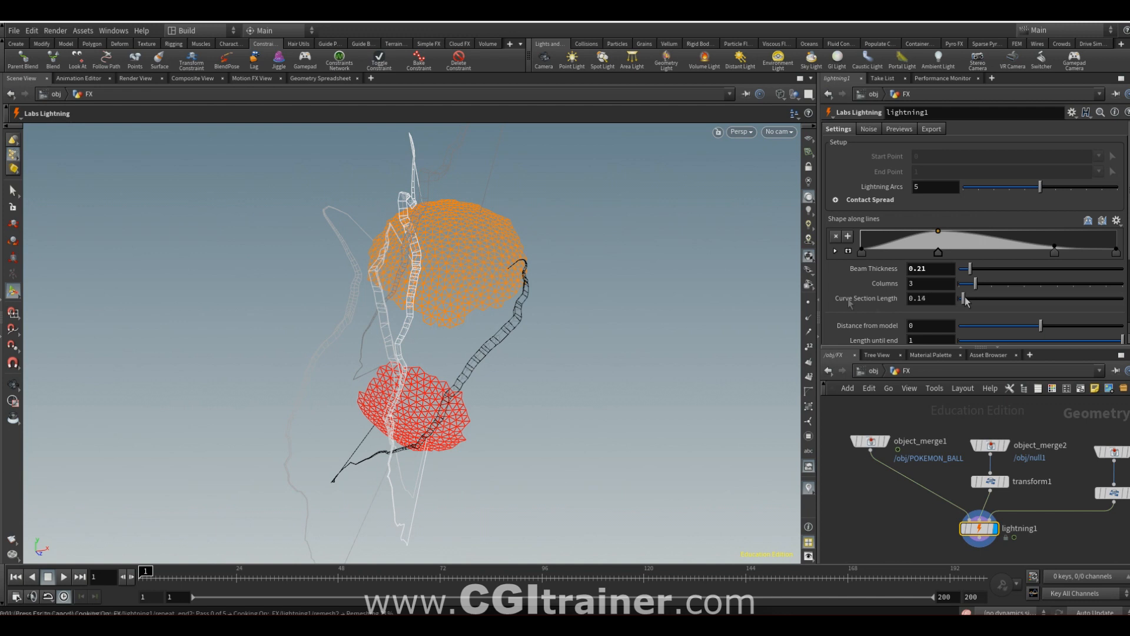
pyautogui.click(871, 200)
pyautogui.click(953, 260)
pyautogui.click(942, 316)
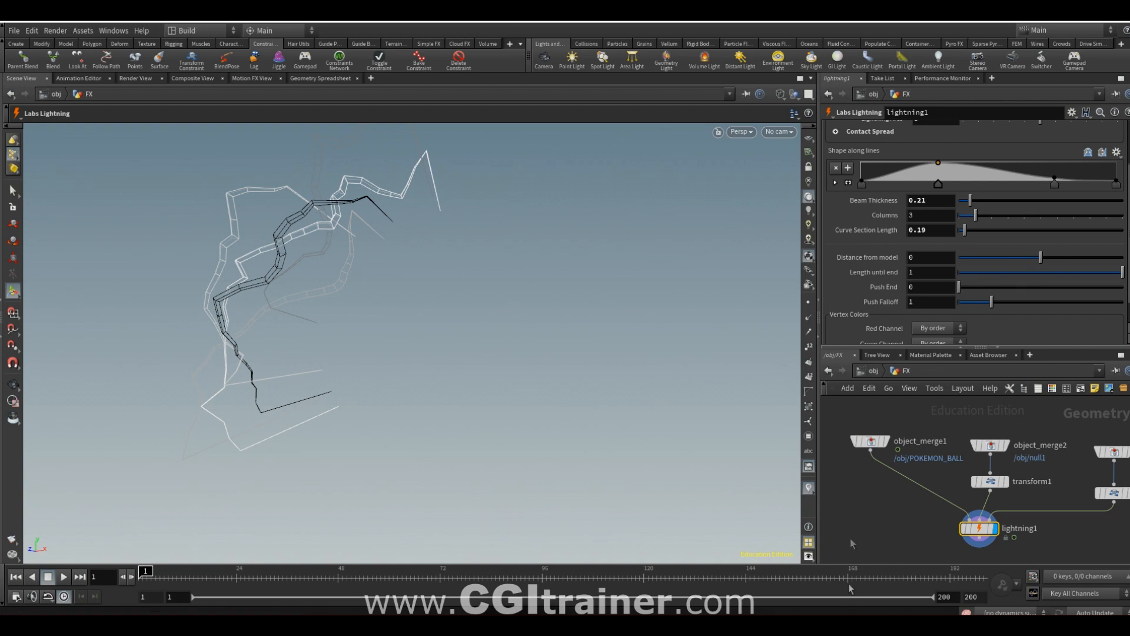
# Step: Turn on Show Input for the lightning and orbit to compare the bolts with the ball's surface
pyautogui.scroll(3, 916, 238)
pyautogui.click(901, 129)
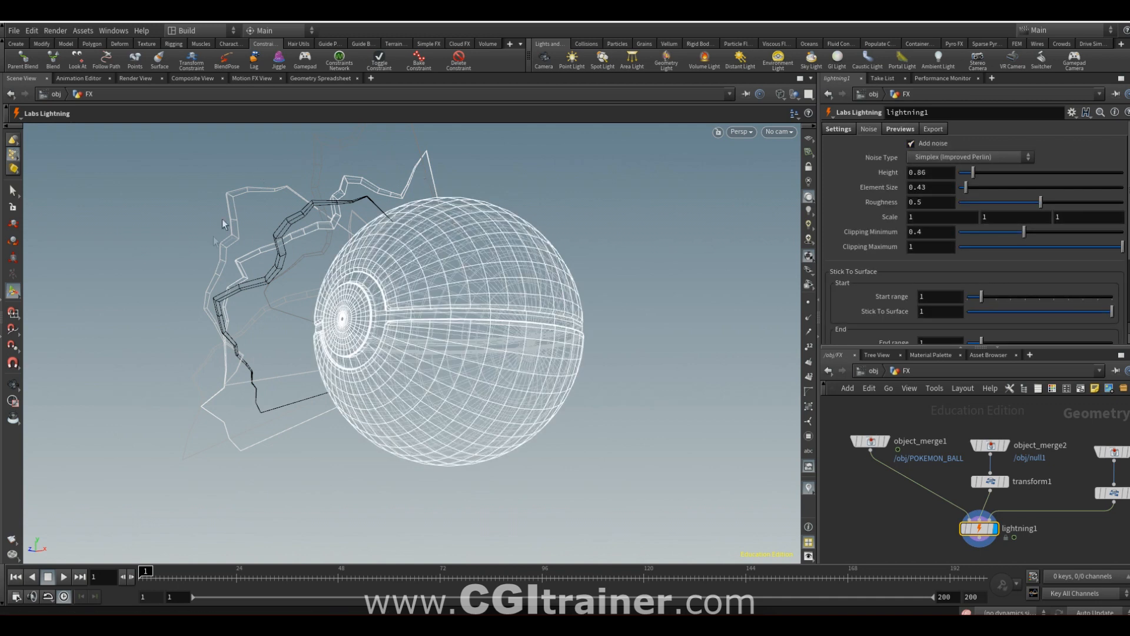
pyautogui.press('Escape')
pyautogui.moveTo(450, 476); pyautogui.dragTo(434, 374)
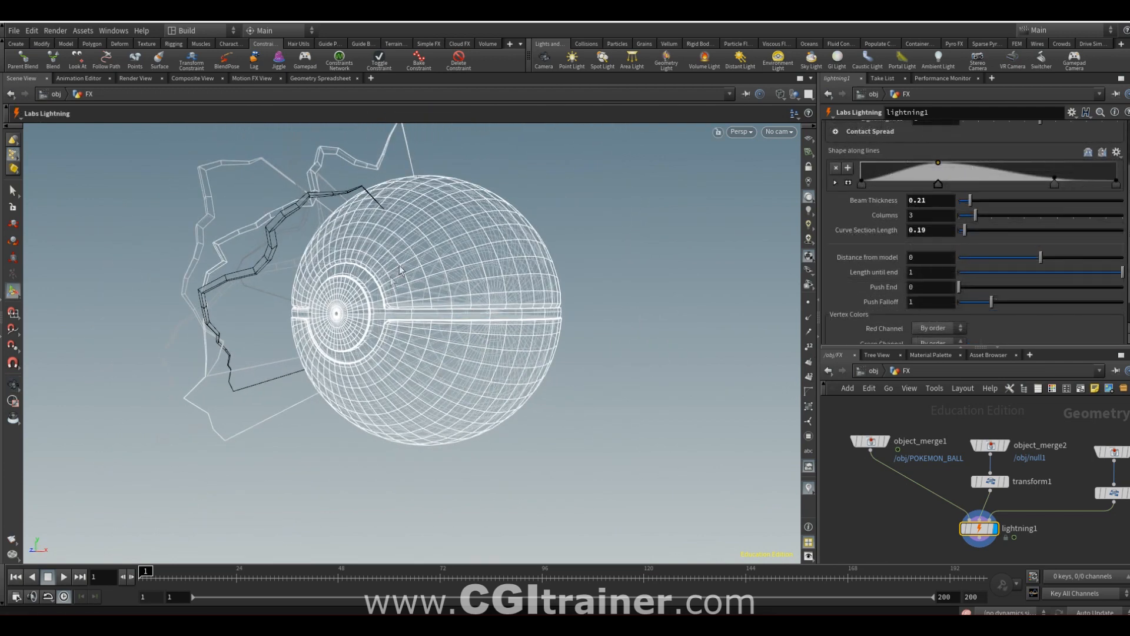
# Step: Set the lightning's Distance from model to -2
pyautogui.scroll(5, 839, 212)
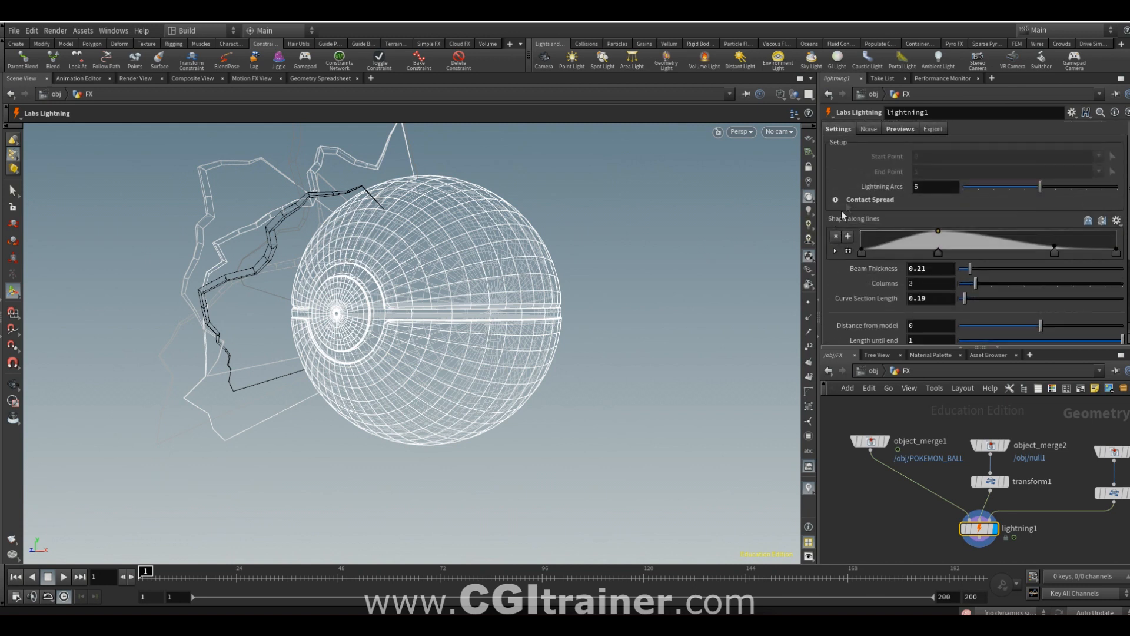
pyautogui.click(869, 129)
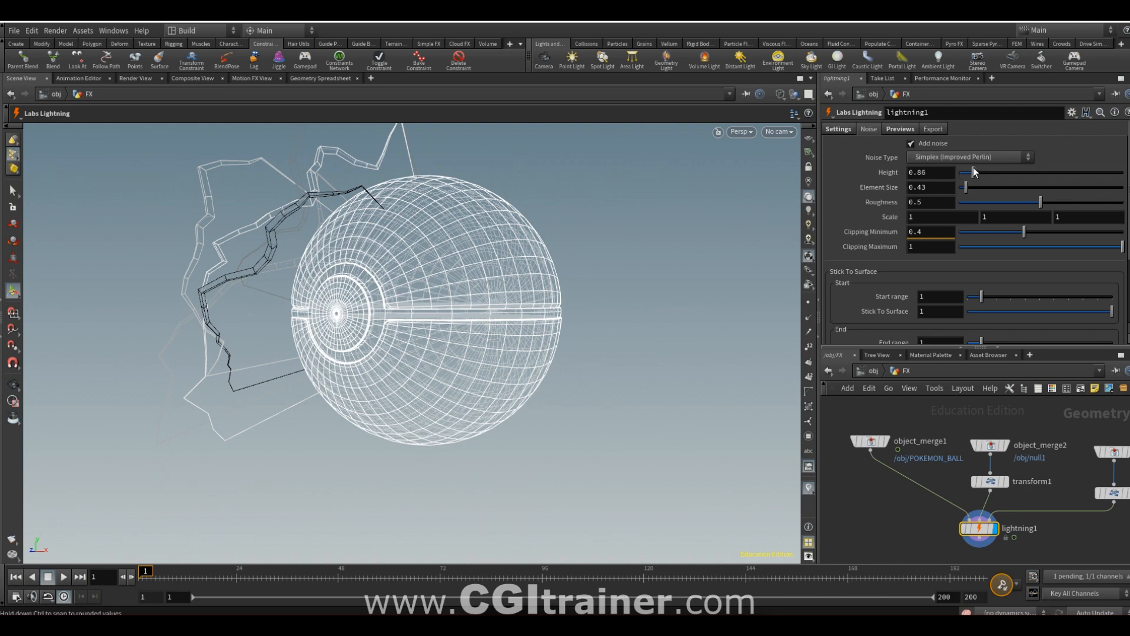
pyautogui.write('2')
pyautogui.press('Return')
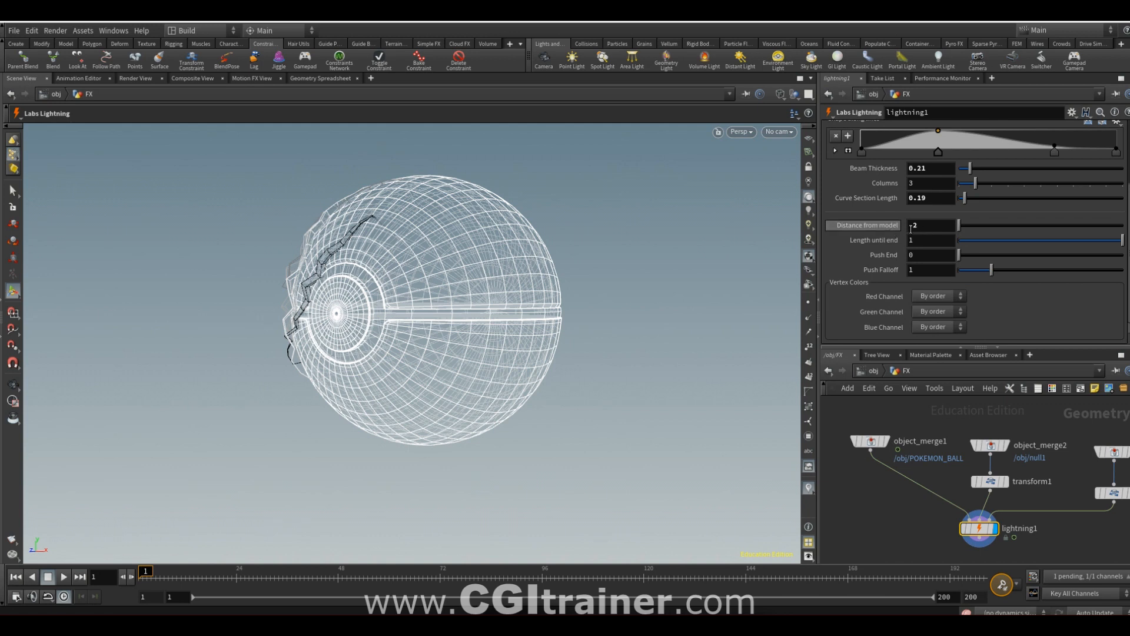
# Step: Scrub the timeline to frame 113 to examine how the lightning behaves as the ball opens
pyautogui.press('Escape')
pyautogui.moveTo(449, 313)
pyautogui.mouseDown()
pyautogui.moveTo(595, 323)
pyautogui.moveTo(341, 340)
pyautogui.moveTo(369, 323)
pyautogui.mouseUp()
pyautogui.moveTo(358, 572); pyautogui.dragTo(442, 573)
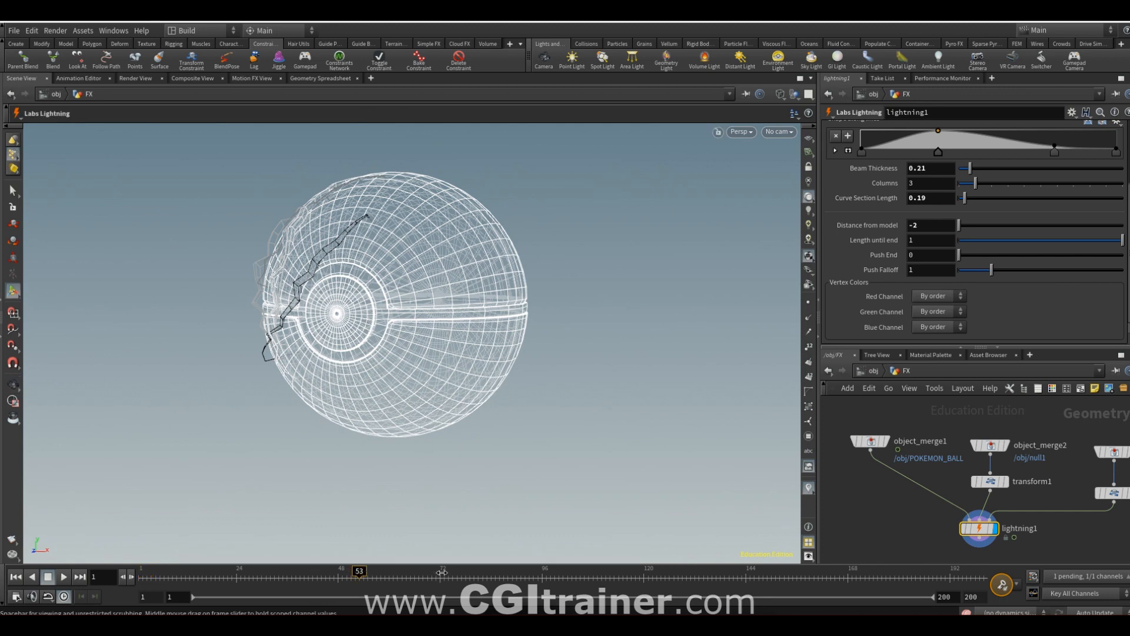
pyautogui.click(492, 576)
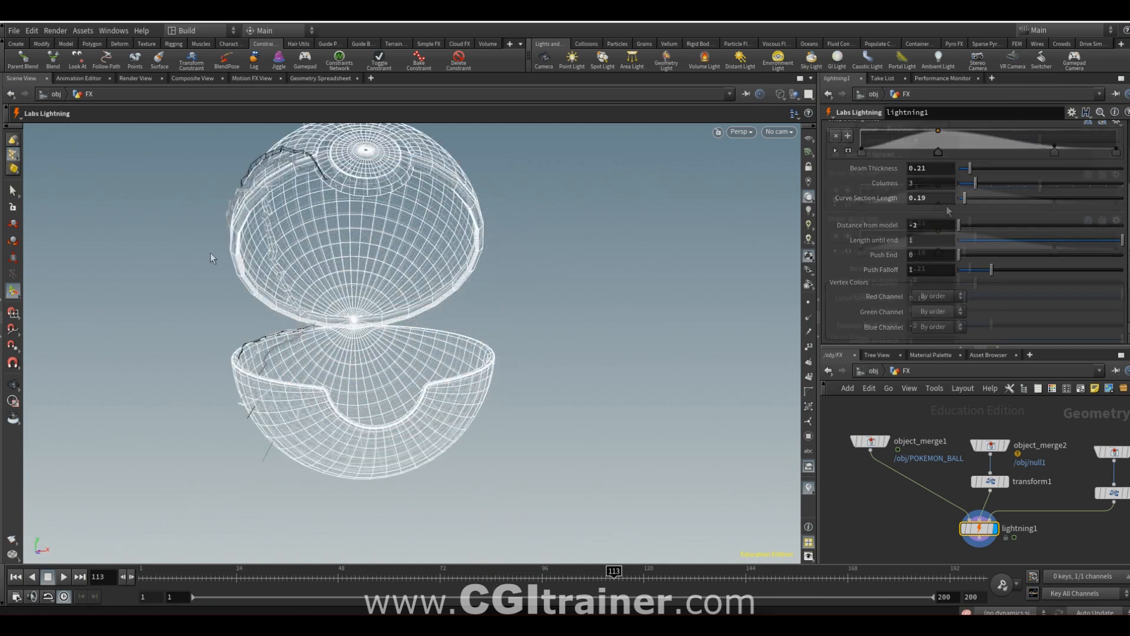
# Step: Show the lightning tinted blue in a shaded view and set its Distance from model to -5
pyautogui.click(902, 128)
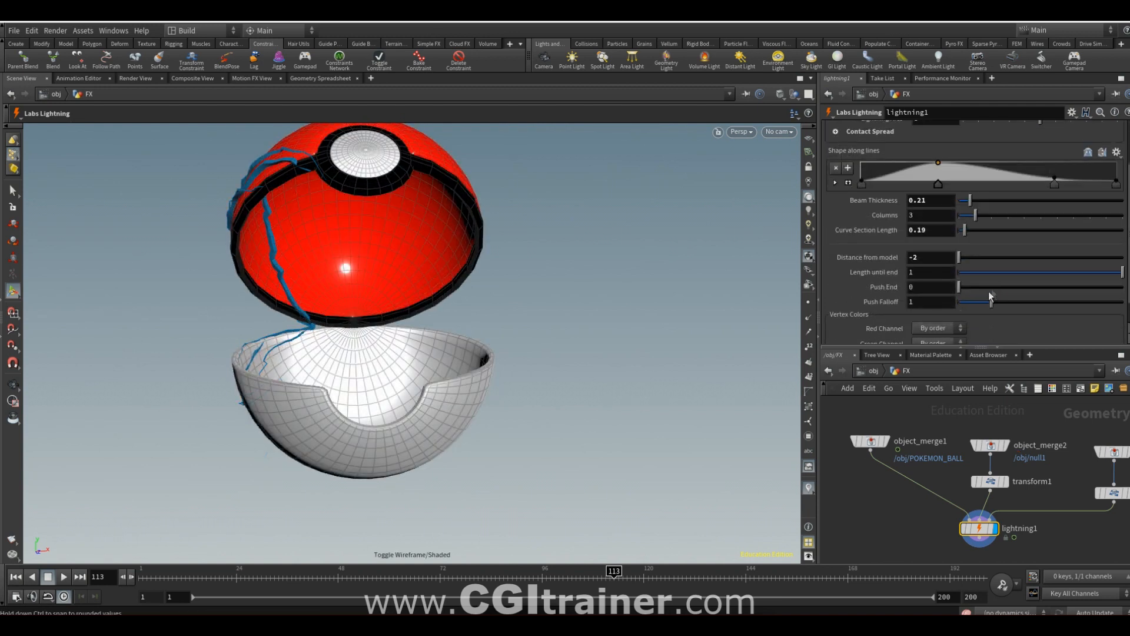
pyautogui.click(932, 257)
pyautogui.write('-5')
pyautogui.press('Return')
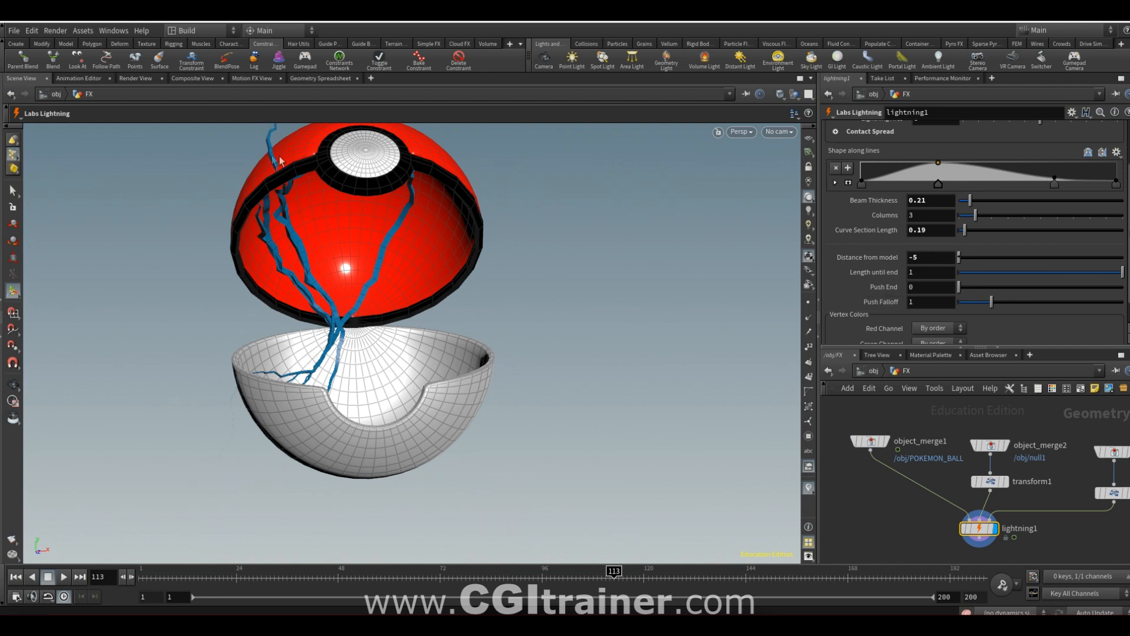
# Step: Set the start point's Relax Scatter to 0 and lower the end point's Relax Scatter in the Contact Spread settings
pyautogui.scroll(2, 1024, 313)
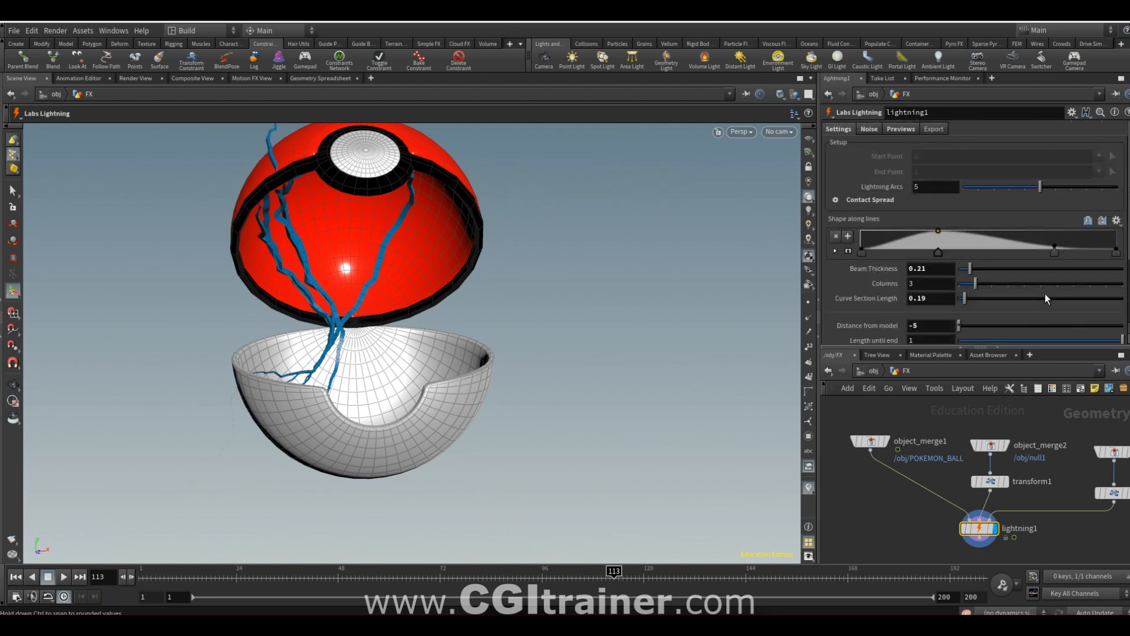
pyautogui.click(835, 200)
pyautogui.moveTo(1107, 243); pyautogui.dragTo(975, 245)
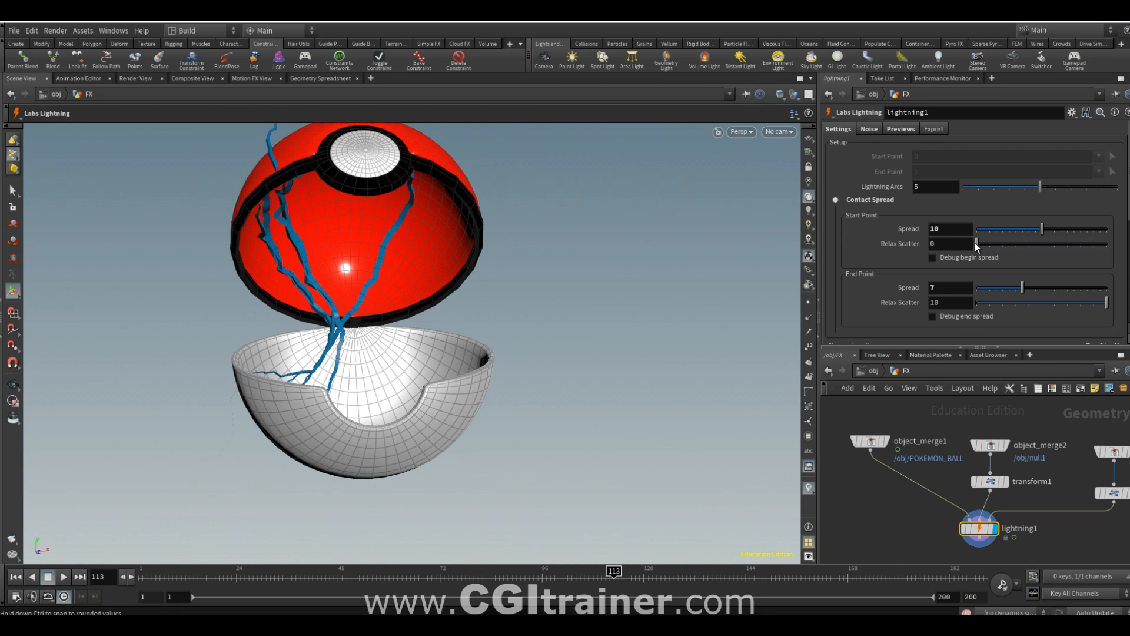
pyautogui.moveTo(990, 303); pyautogui.dragTo(942, 312)
# Step: Turn off Show Input and Tint Blue in the lightning's preview settings to leave only the bolts
pyautogui.moveTo(573, 273)
pyautogui.keyDown('alt'); pyautogui.mouseDown()
pyautogui.moveTo(467, 336)
pyautogui.moveTo(609, 270)
pyautogui.moveTo(431, 285)
pyautogui.moveTo(547, 241)
pyautogui.moveTo(577, 272)
pyautogui.mouseUp(); pyautogui.keyUp('alt')
pyautogui.click(900, 130)
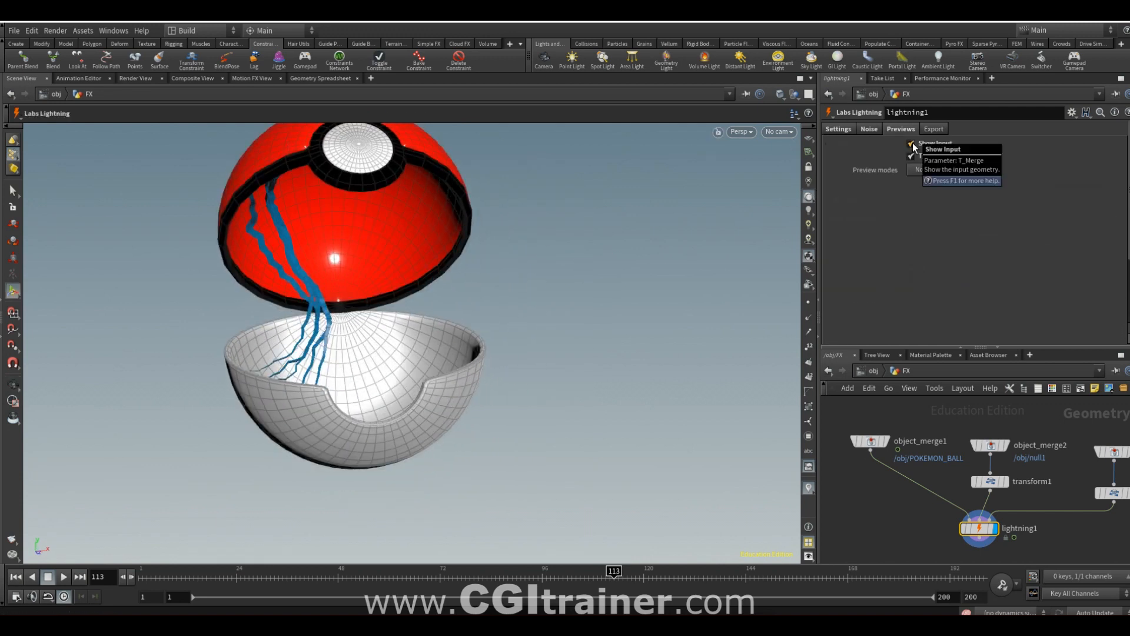
pyautogui.click(912, 144)
pyautogui.click(912, 156)
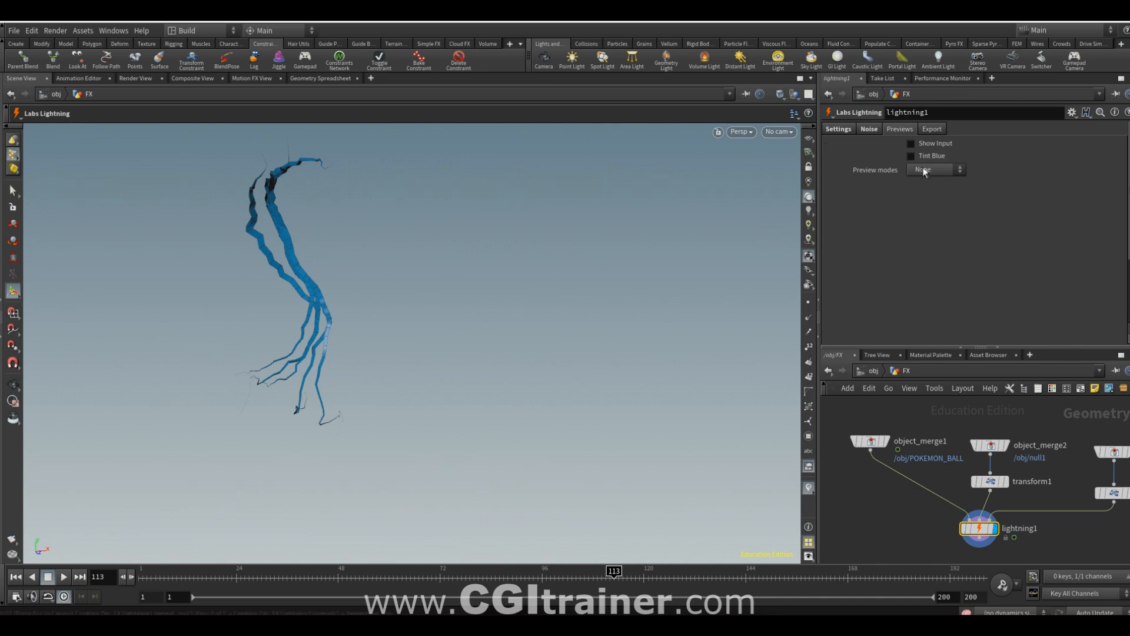
# Step: Set the lightning's preview mode to Animation and assign the Glow material from the material gallery to it
pyautogui.click(923, 169)
pyautogui.click(922, 205)
pyautogui.click(930, 354)
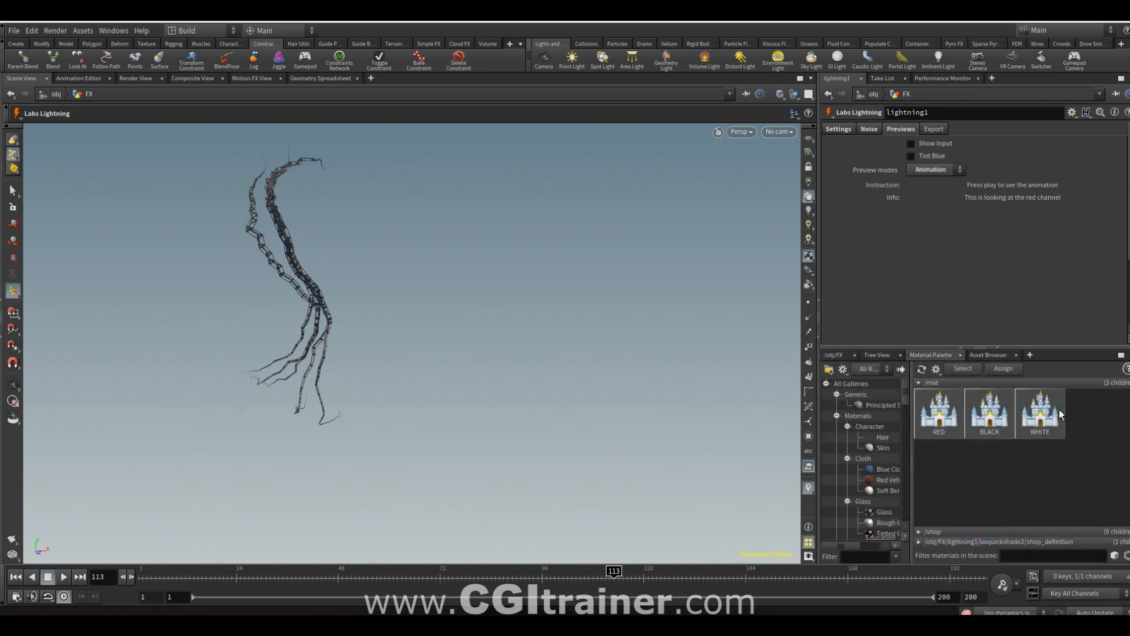
pyautogui.scroll(-10, 903, 500)
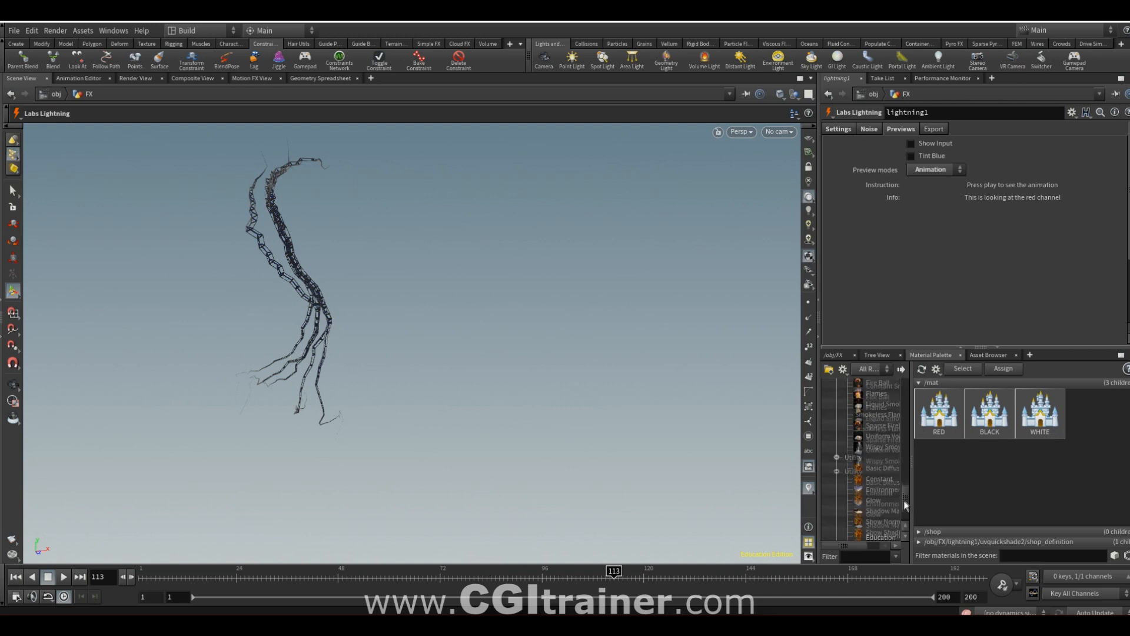
pyautogui.moveTo(878, 451); pyautogui.dragTo(309, 289)
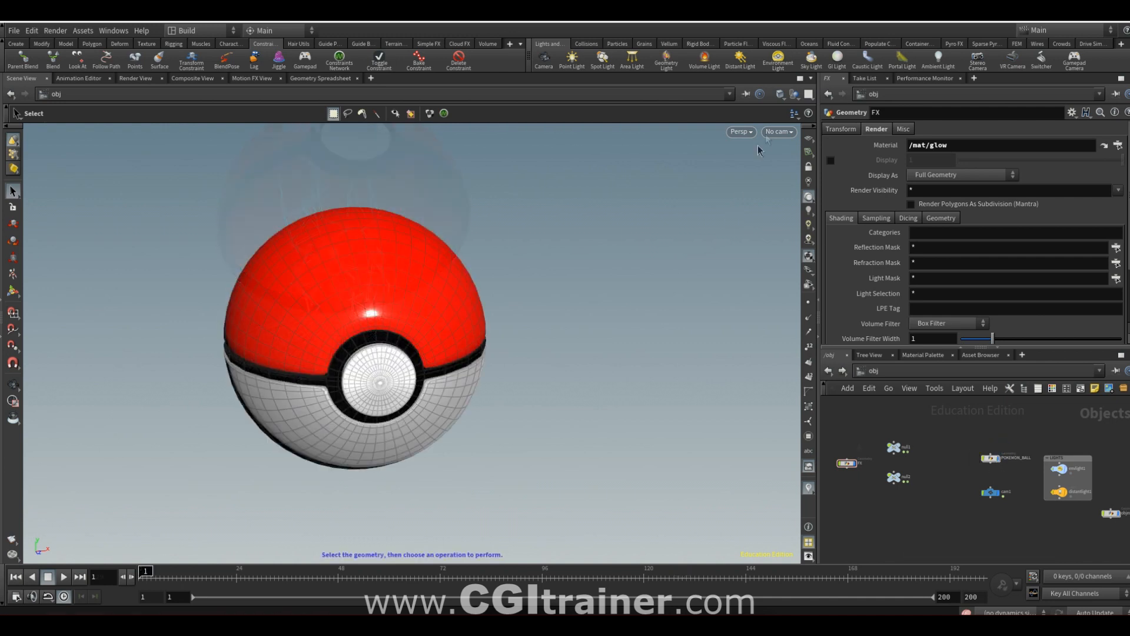
# Step: Look through cam1, play the animation and go to frame 126, where the ball is open with lightning inside
pyautogui.click(779, 132)
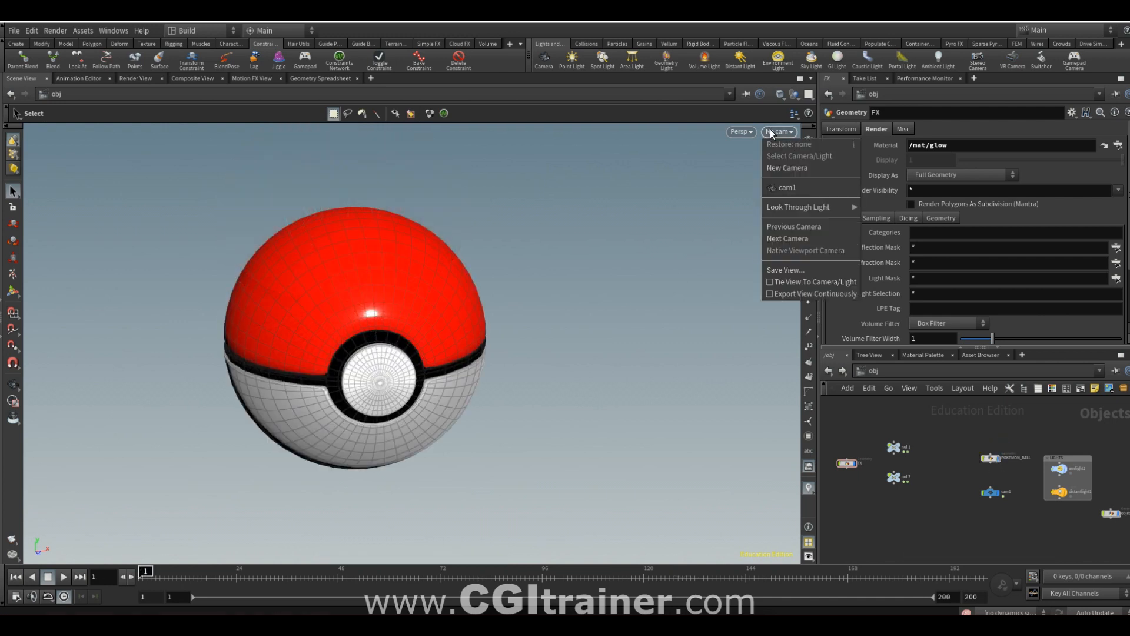
pyautogui.click(783, 187)
pyautogui.click(64, 577)
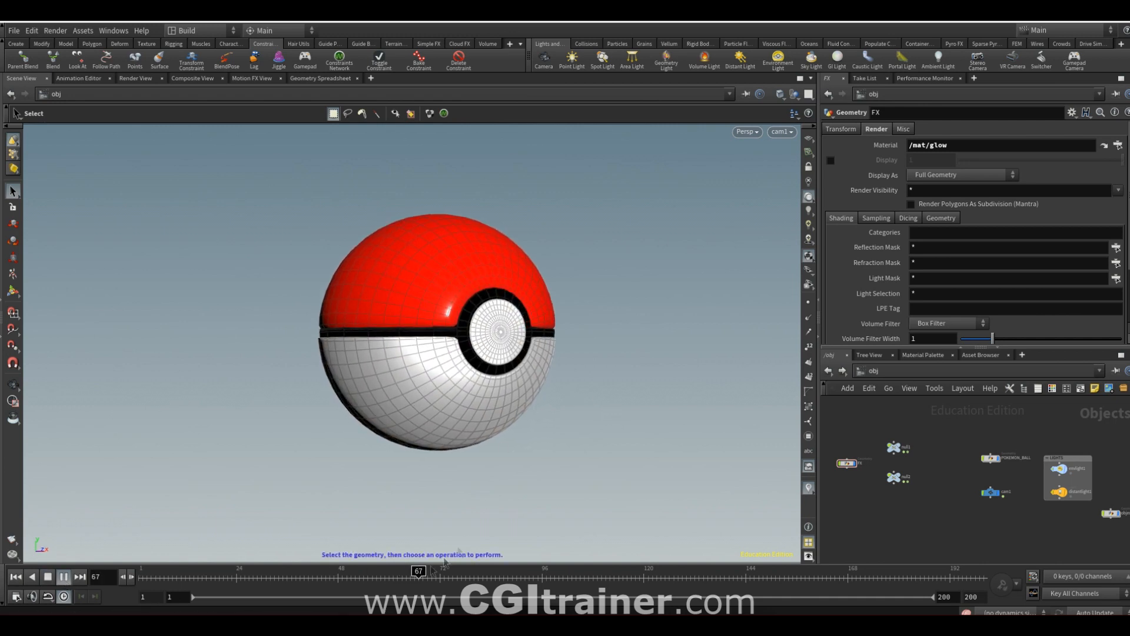
pyautogui.moveTo(429, 573); pyautogui.dragTo(671, 572)
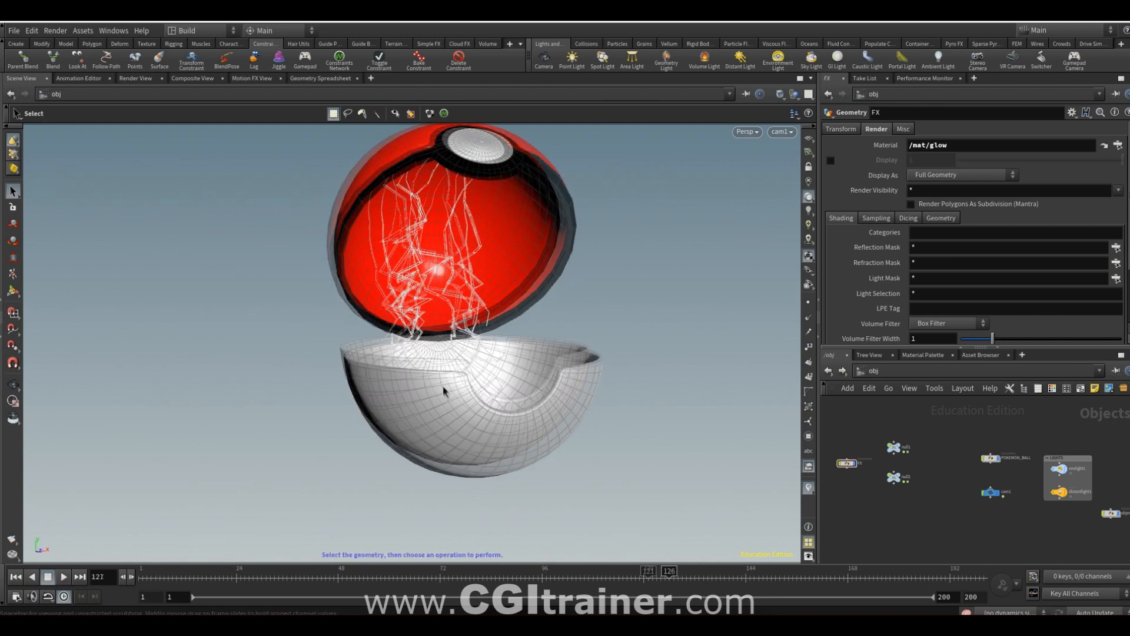
pyautogui.click(670, 570)
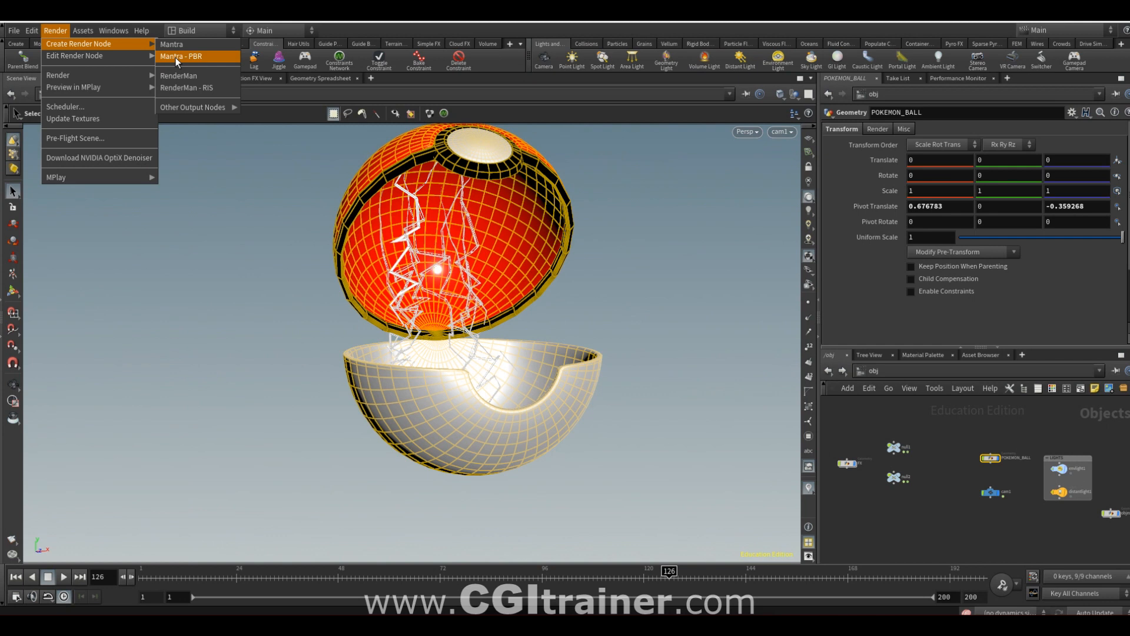
# Step: Create a Mantra PBR render node and override its camera resolution at 1/2 (Half Resolution)
pyautogui.click(174, 57)
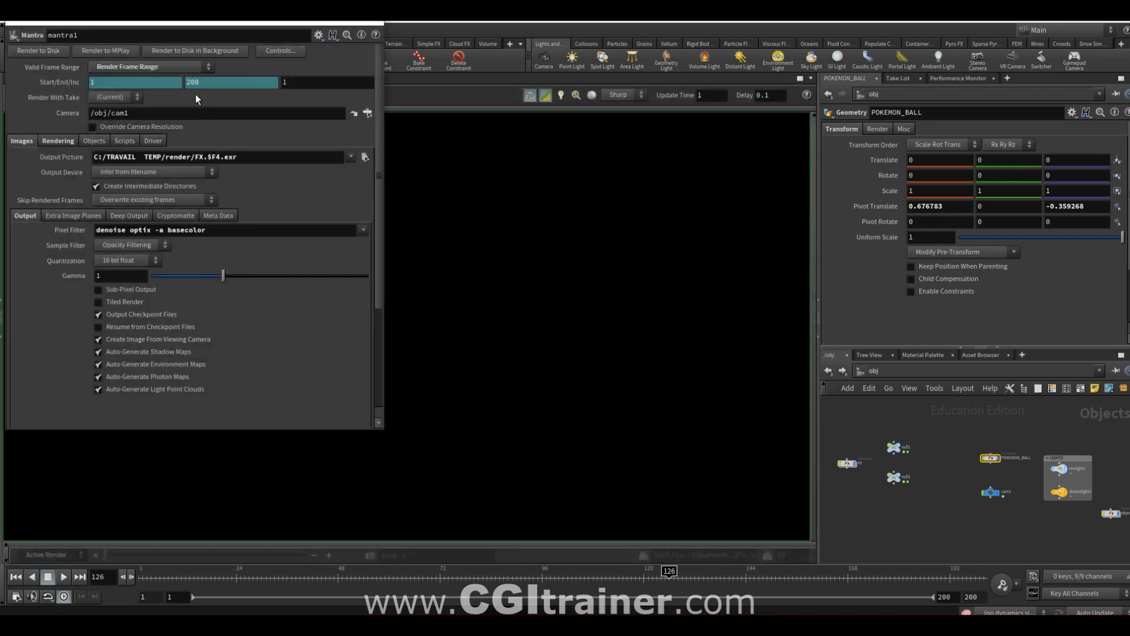
pyautogui.click(96, 126)
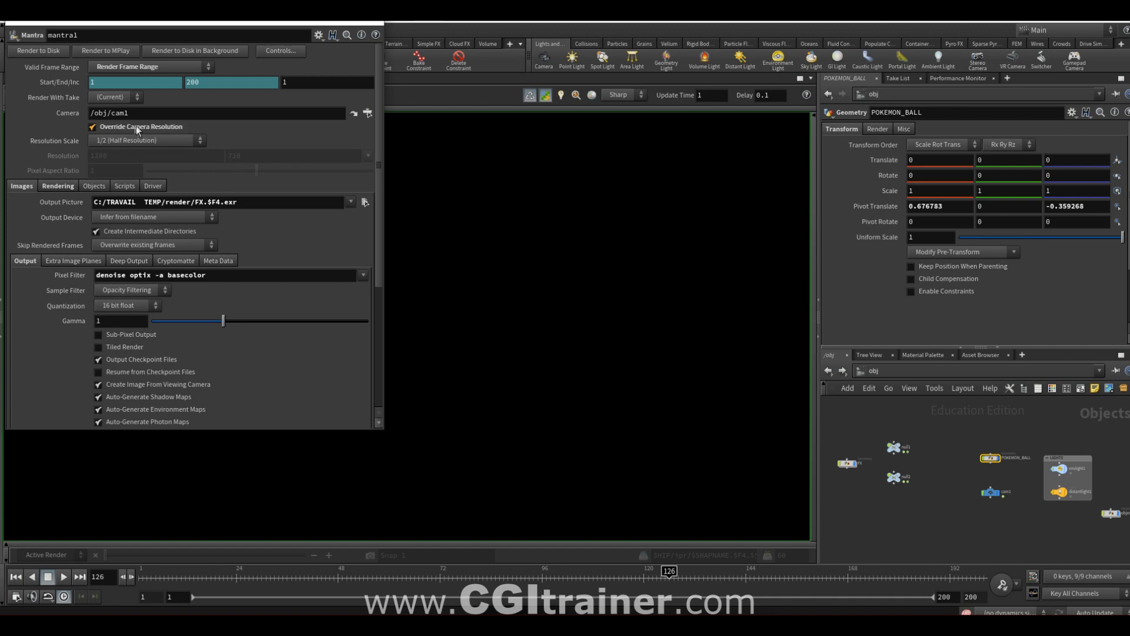
pyautogui.click(374, 24)
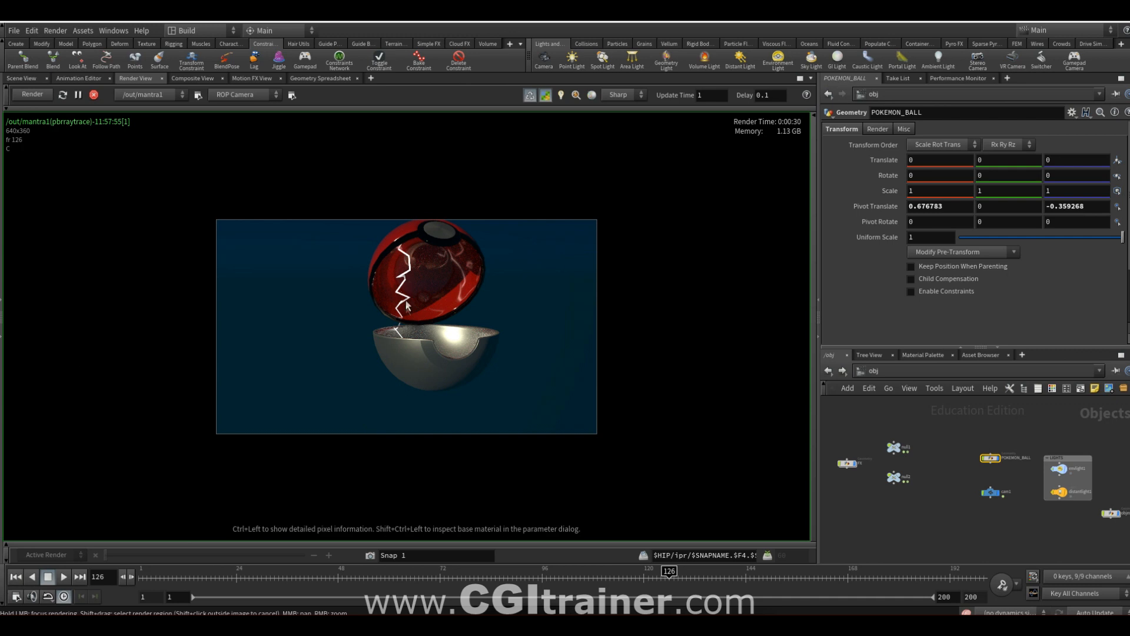
# Step: Compare the render with POKEMON_BALL hidden and shown, and turn on Matte shading in the ball's render settings
pyautogui.click(1000, 462)
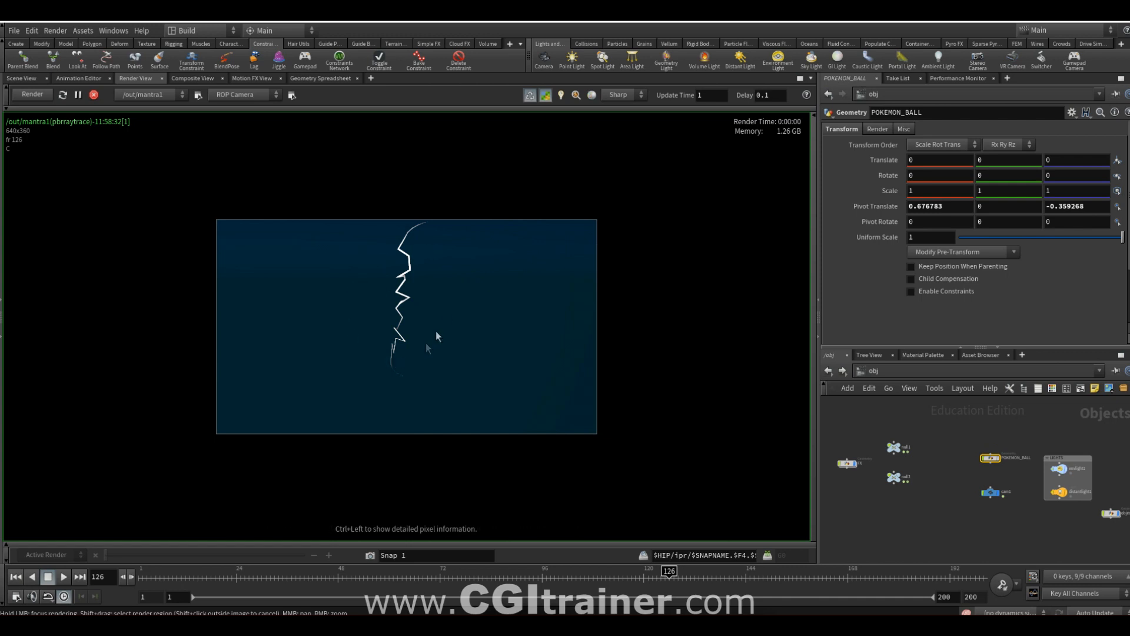
pyautogui.click(1000, 460)
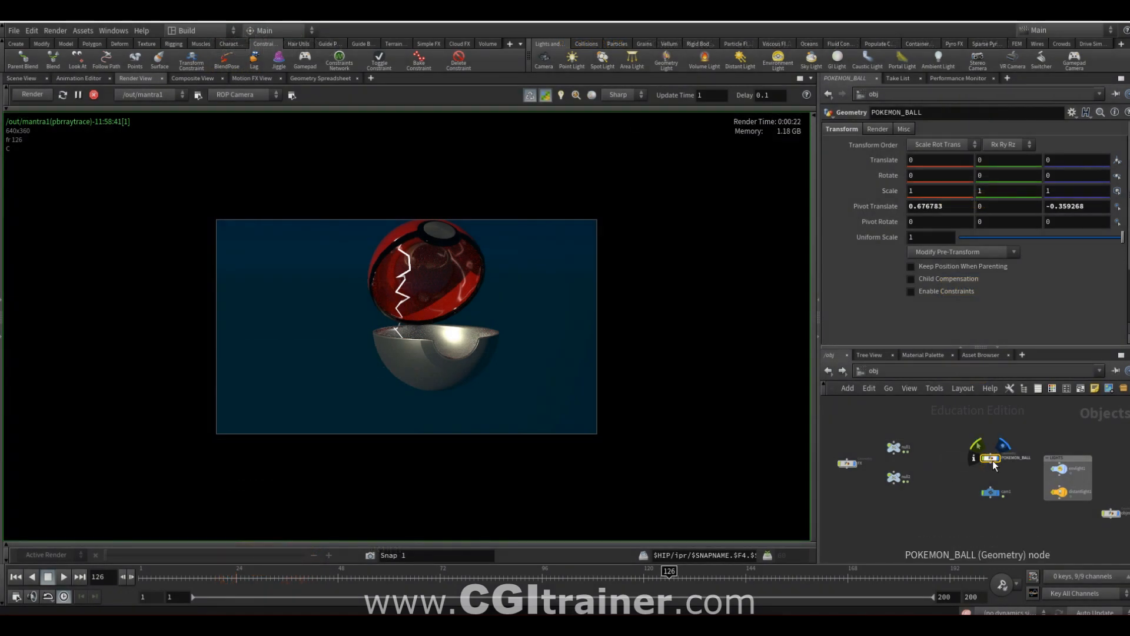
pyautogui.click(872, 131)
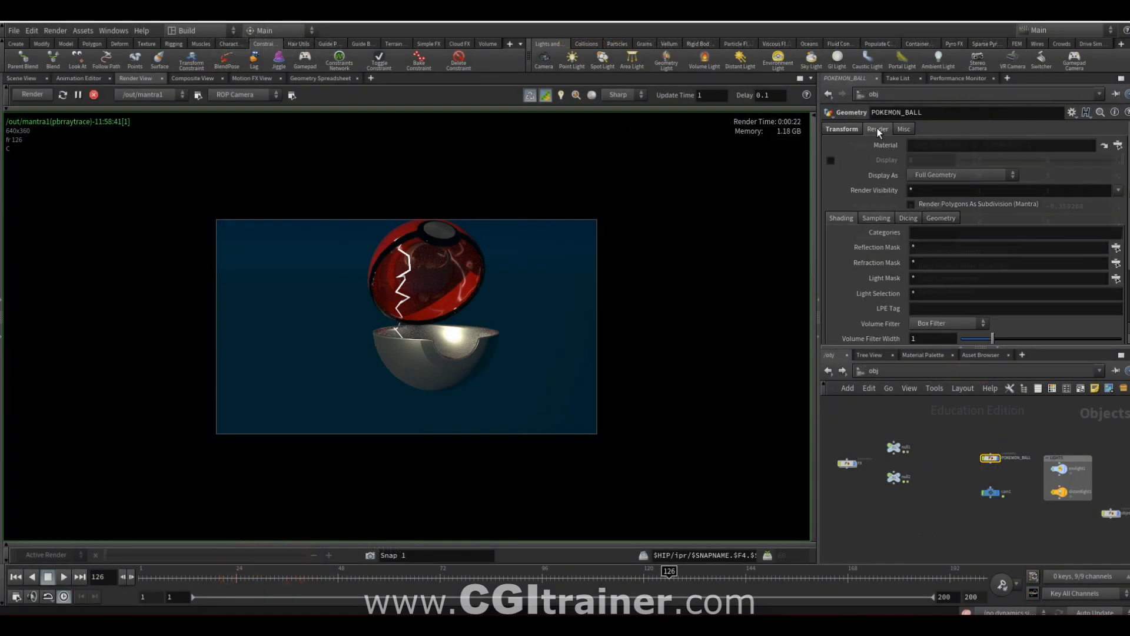
pyautogui.scroll(-3, 878, 330)
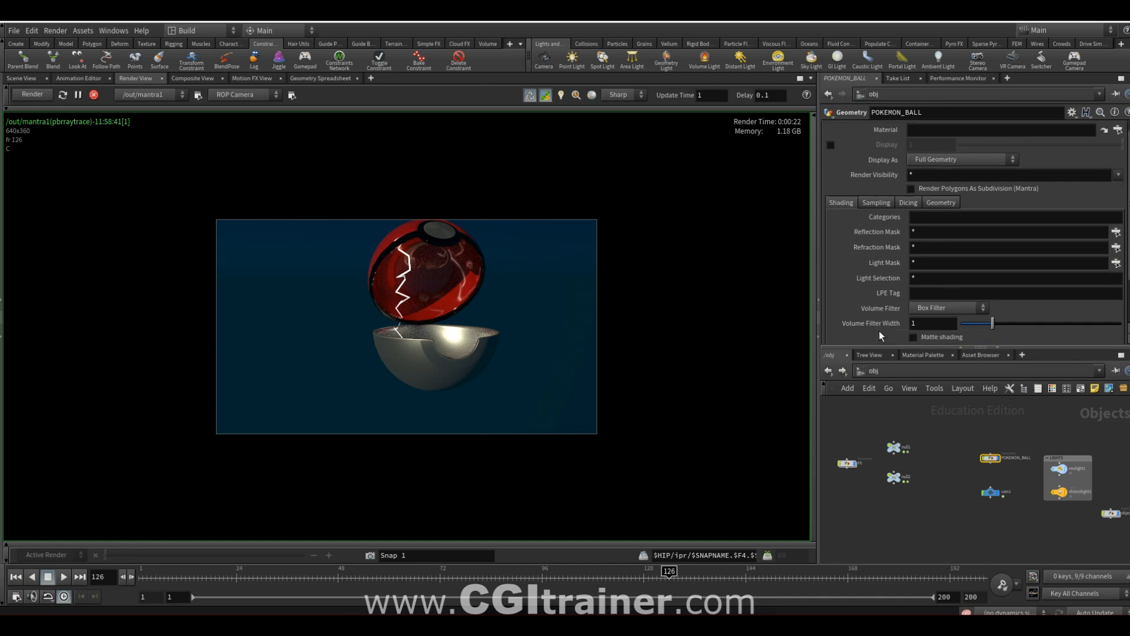
pyautogui.click(927, 274)
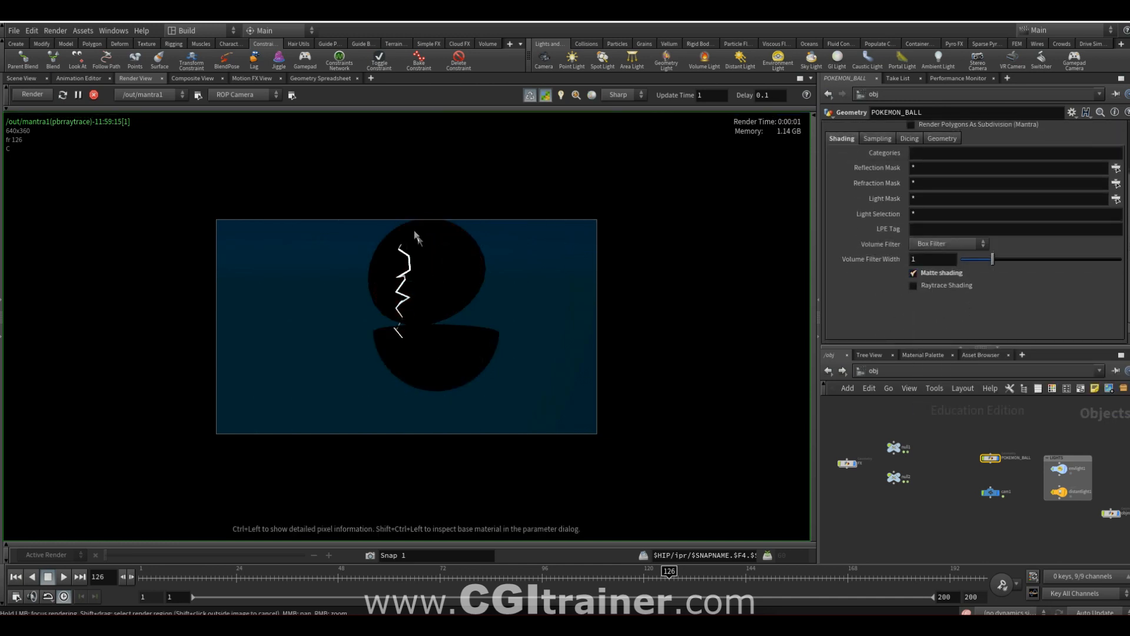
# Step: Turn off Render Light Geometry on the environment light envlight1
pyautogui.moveTo(1073, 529)
pyautogui.mouseDown(button='middle')
pyautogui.moveTo(983, 508)
pyautogui.moveTo(1061, 511)
pyautogui.mouseUp(button='middle')
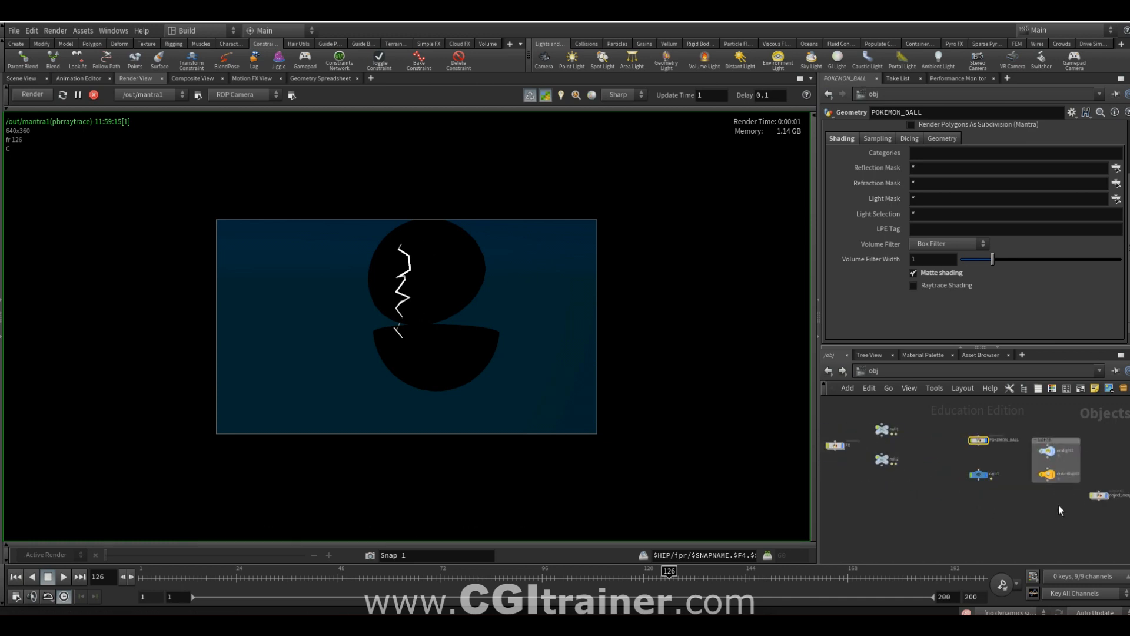
pyautogui.click(1058, 452)
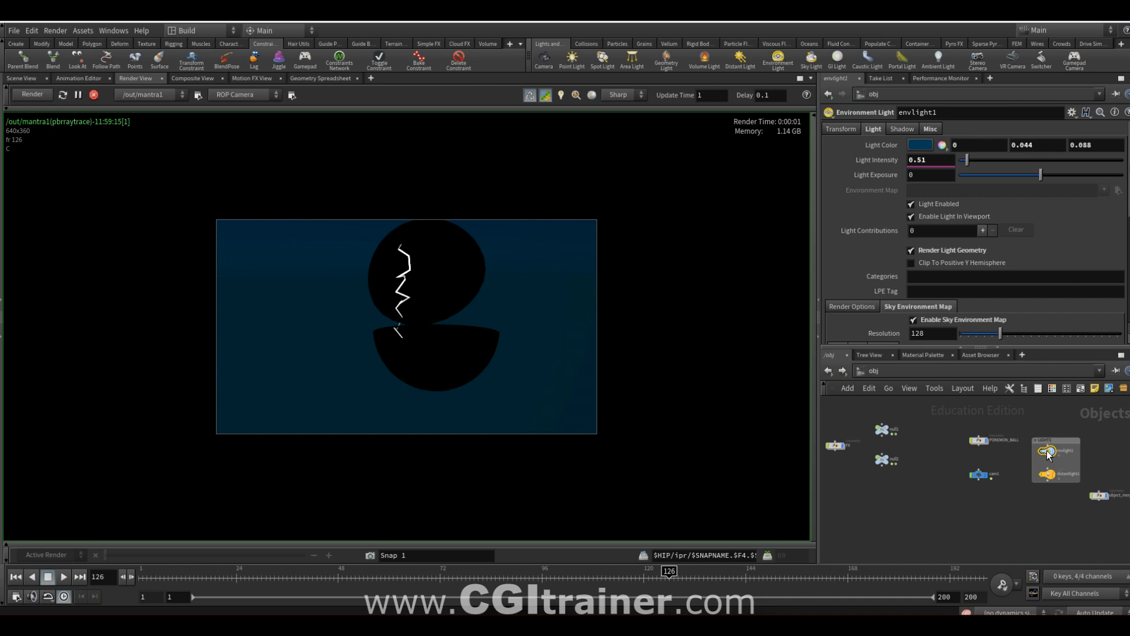
pyautogui.click(934, 252)
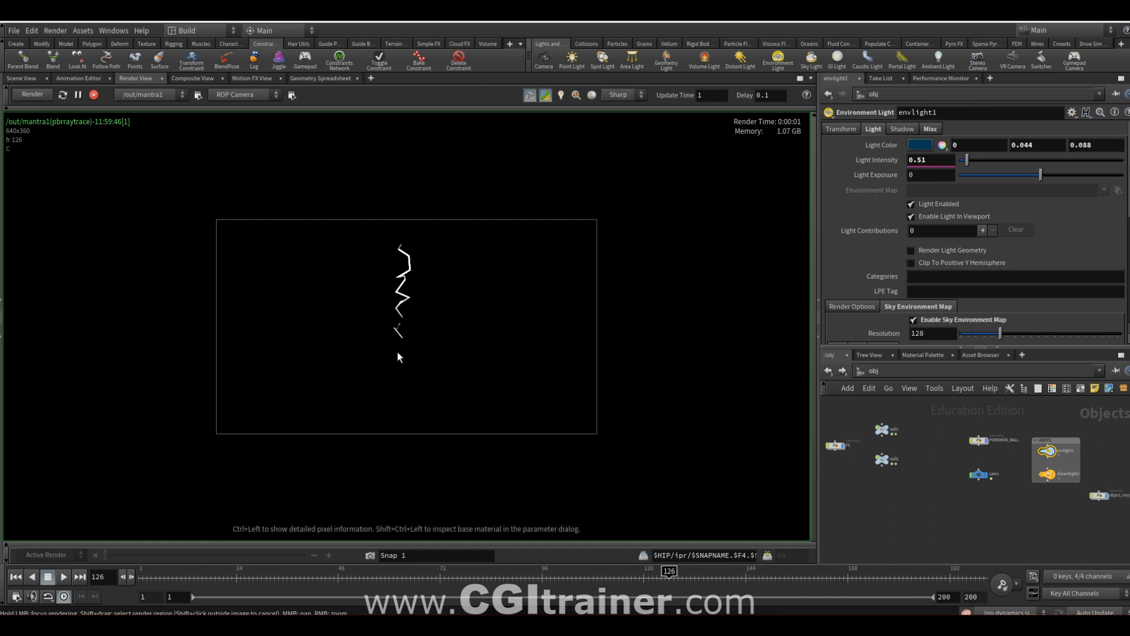
# Step: Turn off the Mantra node's camera resolution override and check the FX.$F4.exr name in its output picture path
pyautogui.click(185, 97)
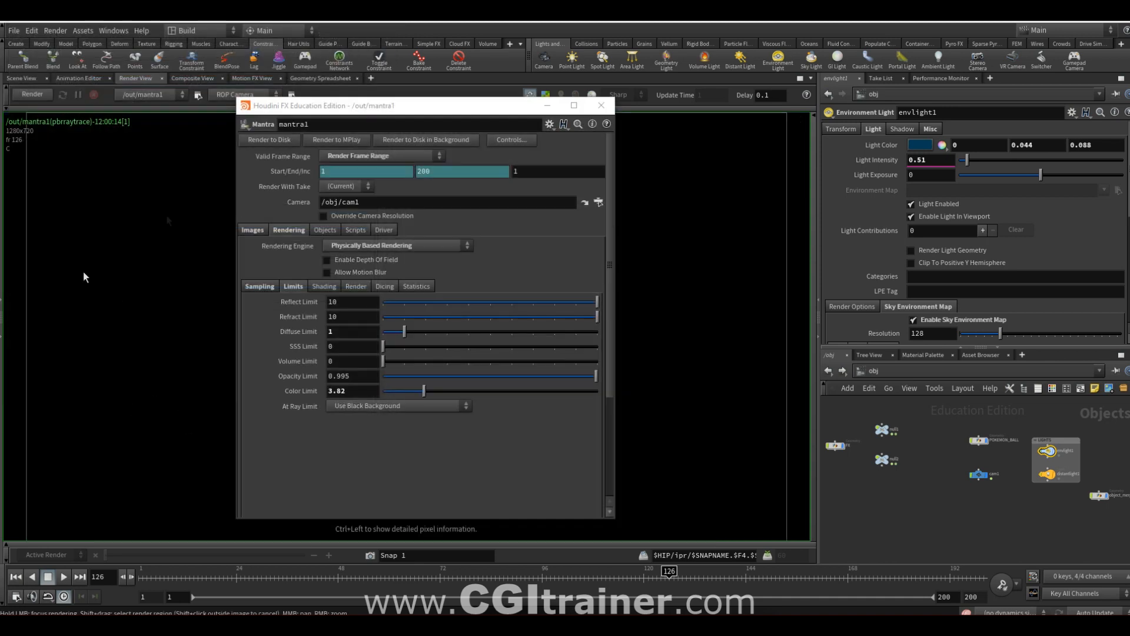
pyautogui.click(253, 229)
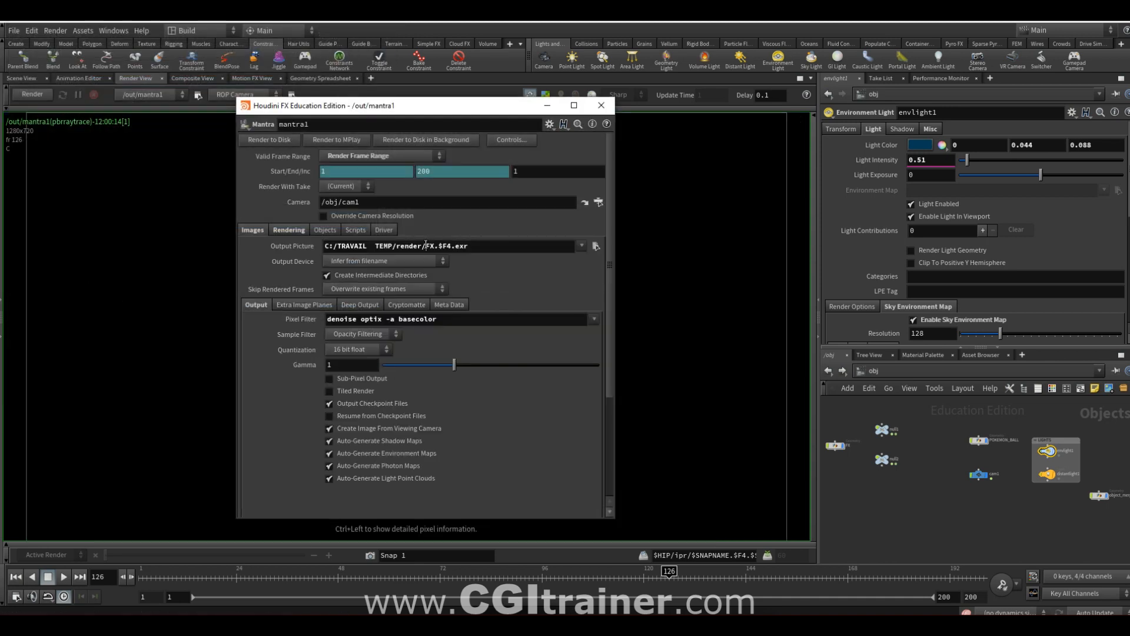
pyautogui.doubleClick(429, 245)
pyautogui.moveTo(438, 246); pyautogui.dragTo(454, 245)
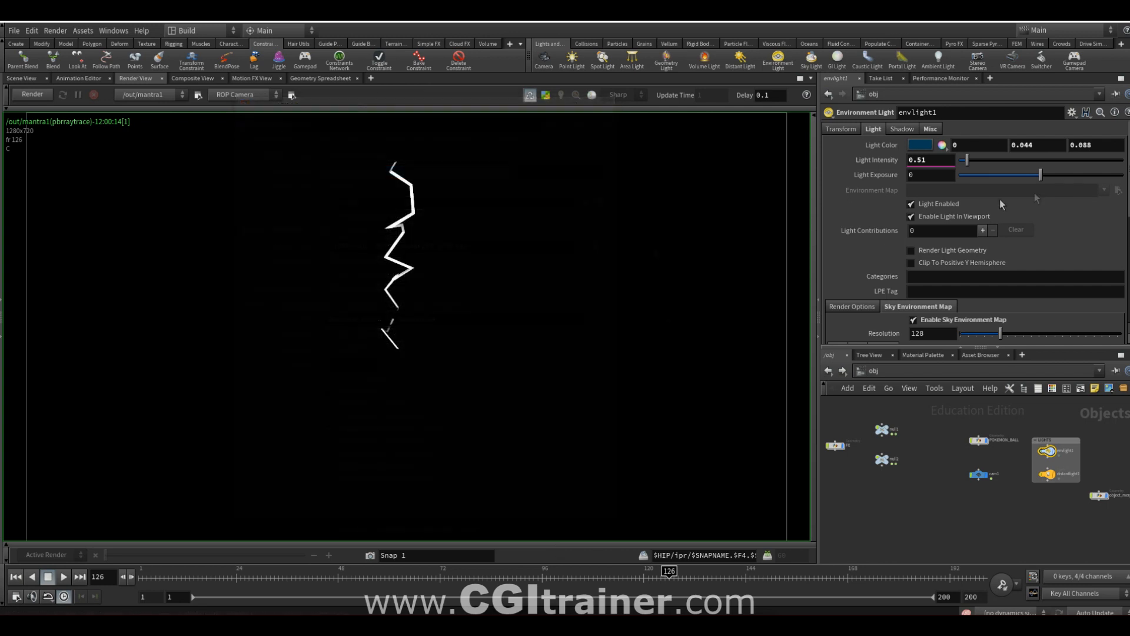
# Step: Turn Render Light Geometry back on for the environment light and turn off Matte shading for POKEMON_BALL
pyautogui.click(928, 252)
pyautogui.click(979, 440)
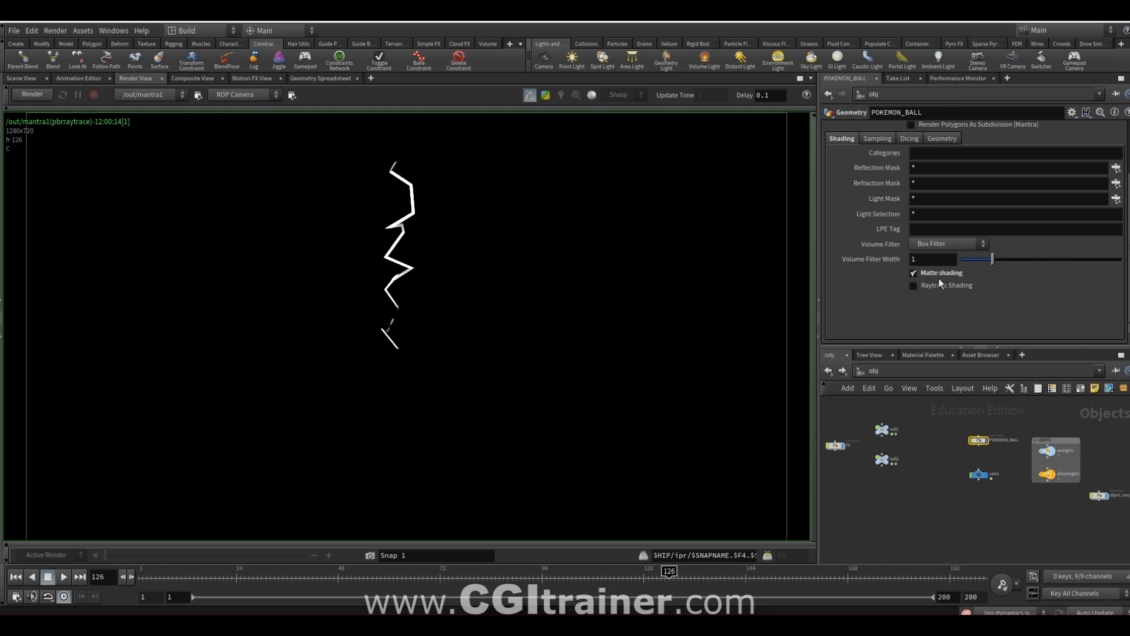
pyautogui.click(931, 276)
pyautogui.scroll(3, 931, 277)
# Step: Show the FX object's render settings and render the scene again with the camera resolution overridden to half
pyautogui.click(834, 446)
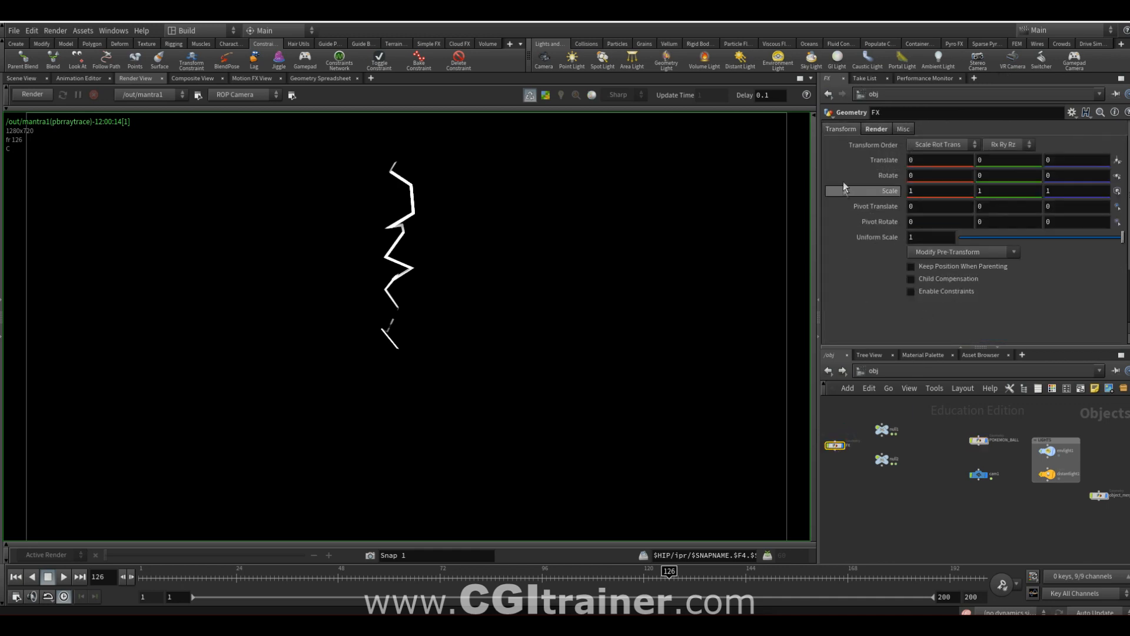
pyautogui.click(876, 129)
pyautogui.click(198, 96)
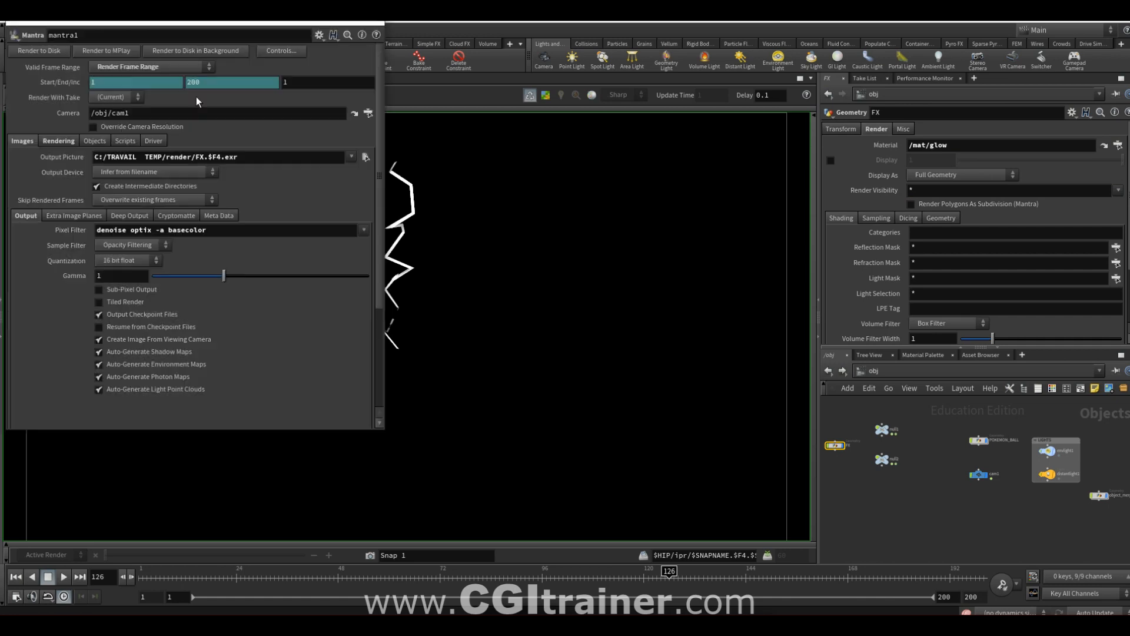
pyautogui.click(119, 126)
pyautogui.click(34, 95)
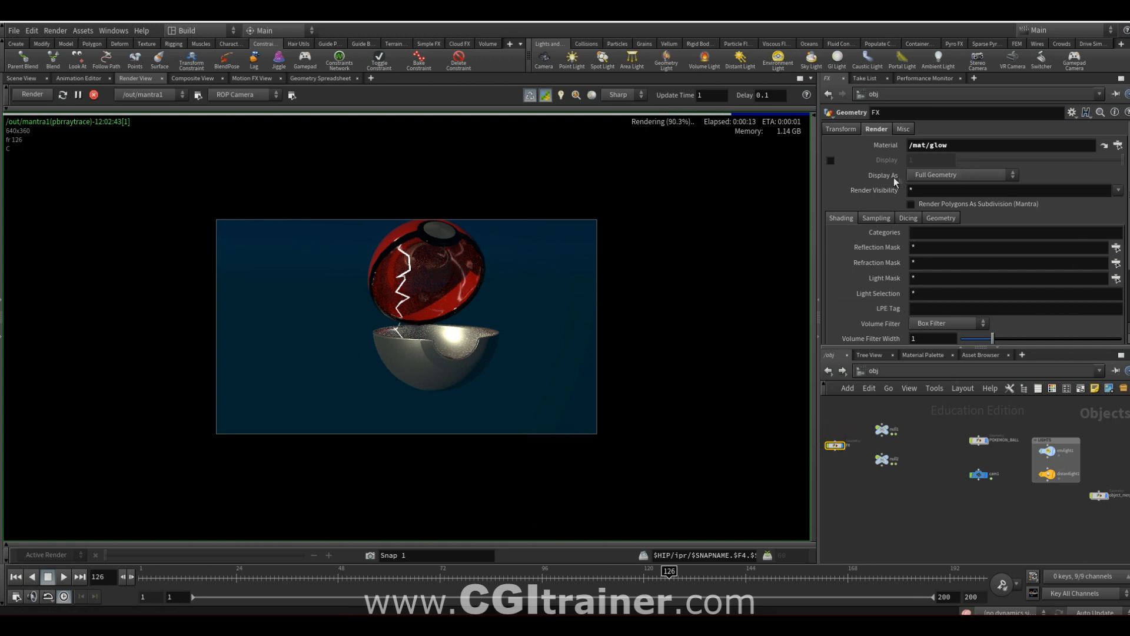
# Step: Set the FX object's Render Visibility to Invisible to primary rays (Phantom) so only its reflections and light render
pyautogui.click(1119, 190)
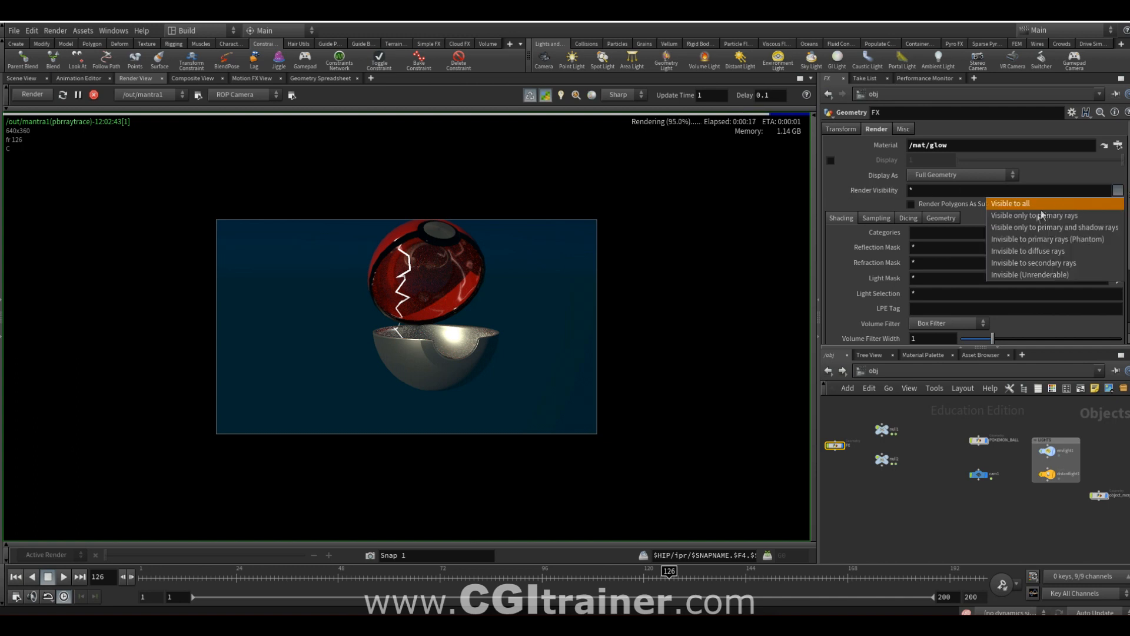
pyautogui.click(1093, 239)
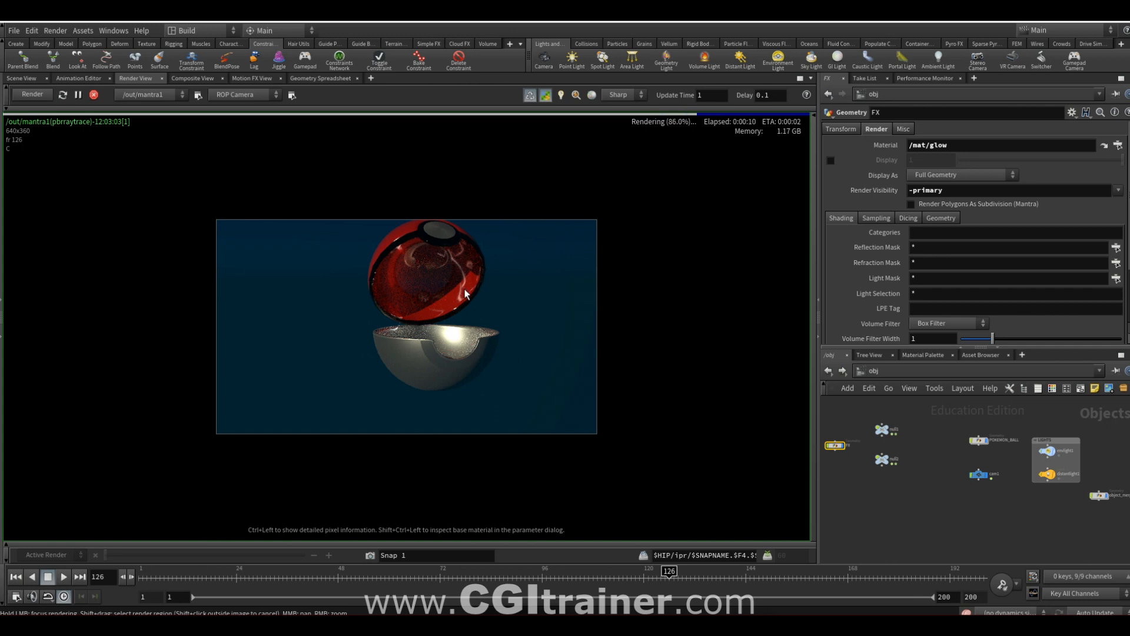
pyautogui.click(925, 355)
pyautogui.click(1105, 422)
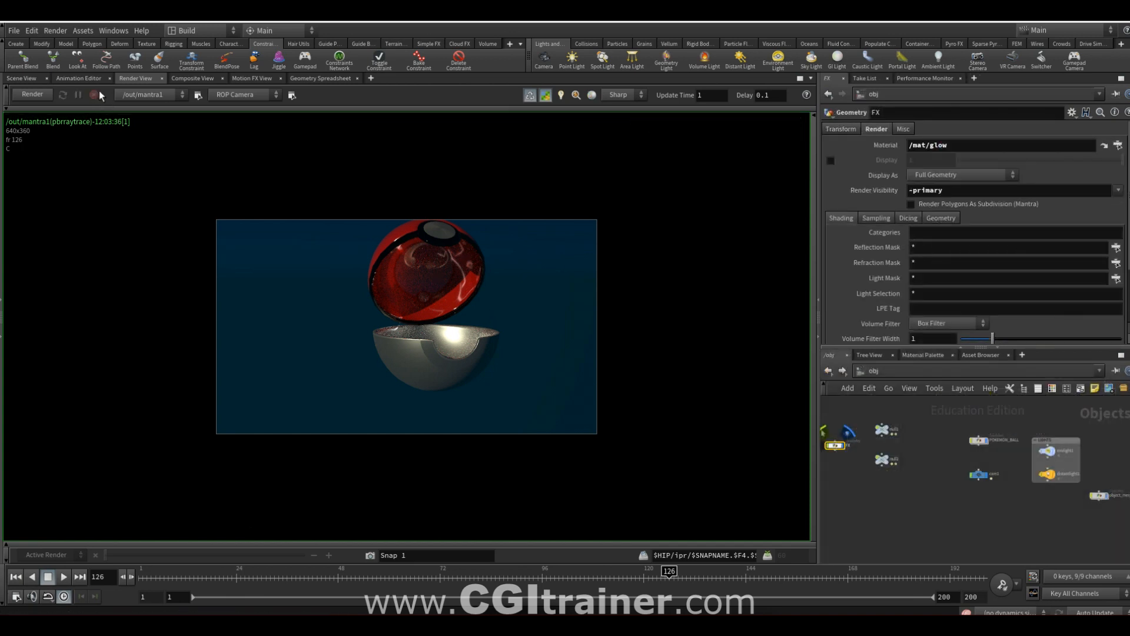
# Step: Turn off the Mantra camera resolution override and rename the output picture as BASE.$F4.exr
pyautogui.click(197, 95)
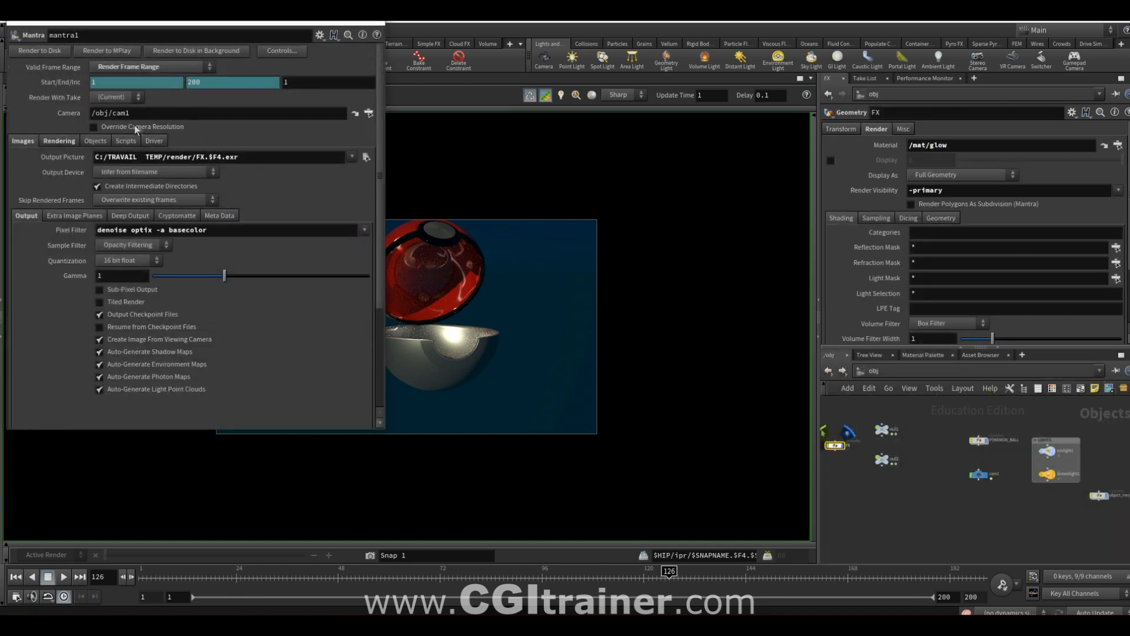
pyautogui.moveTo(207, 26); pyautogui.dragTo(443, 69)
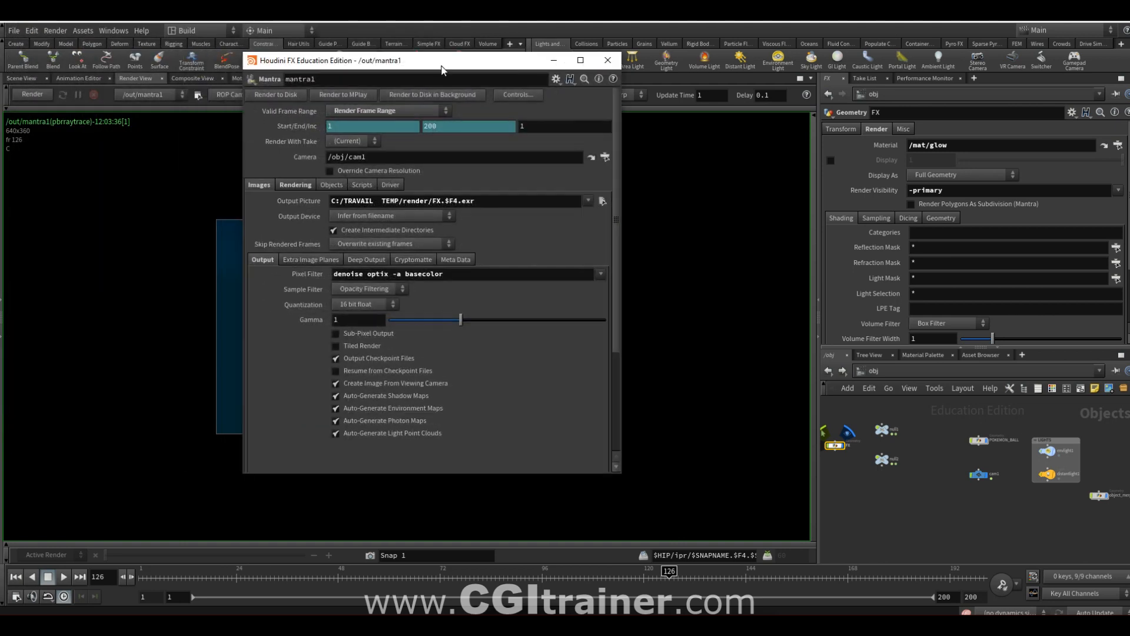
pyautogui.click(442, 201)
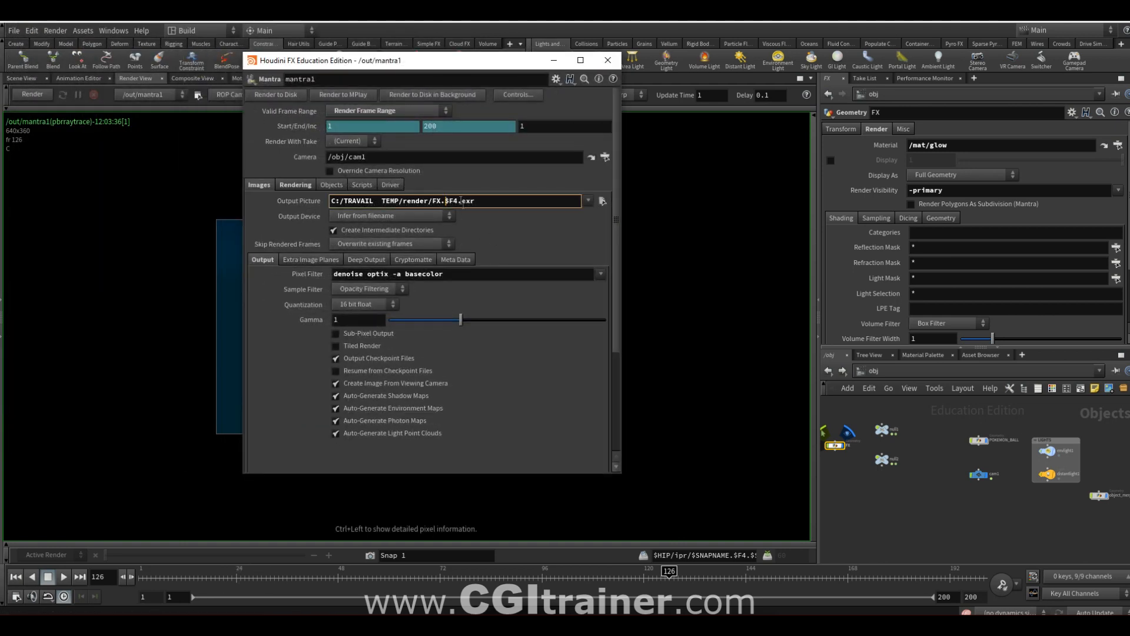
pyautogui.press('BackSpace')
pyautogui.press('BackSpace')
pyautogui.write('BASE')
pyautogui.press('Return')
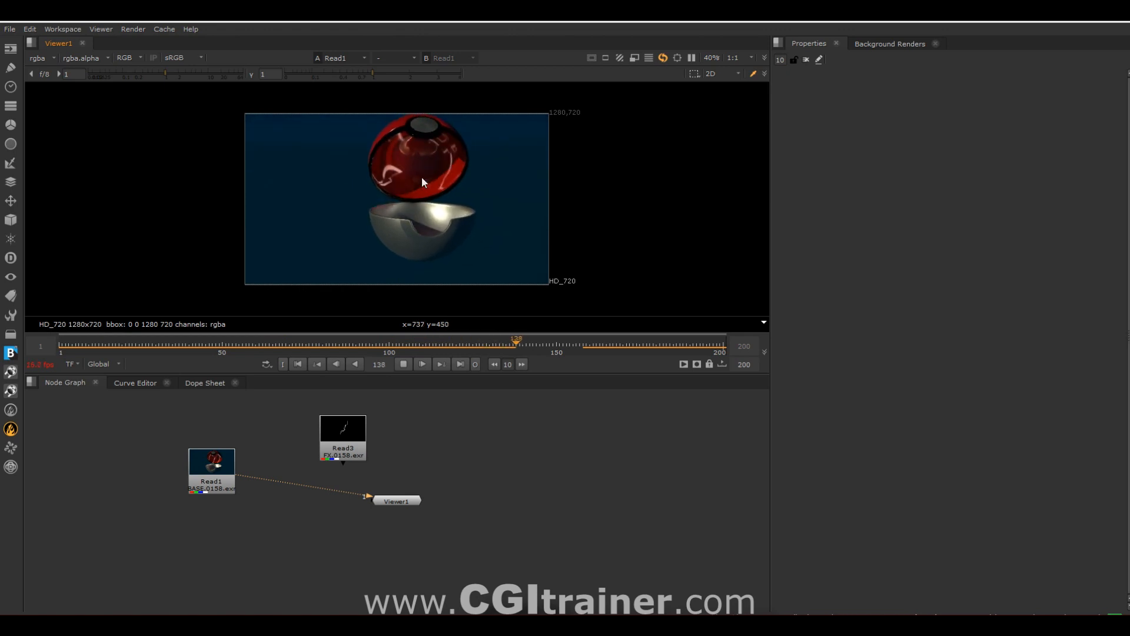
# Step: Switch to Nuke, scrub the rendered base sequence, and view the FX read node to examine the lightning pass
pyautogui.click(404, 364)
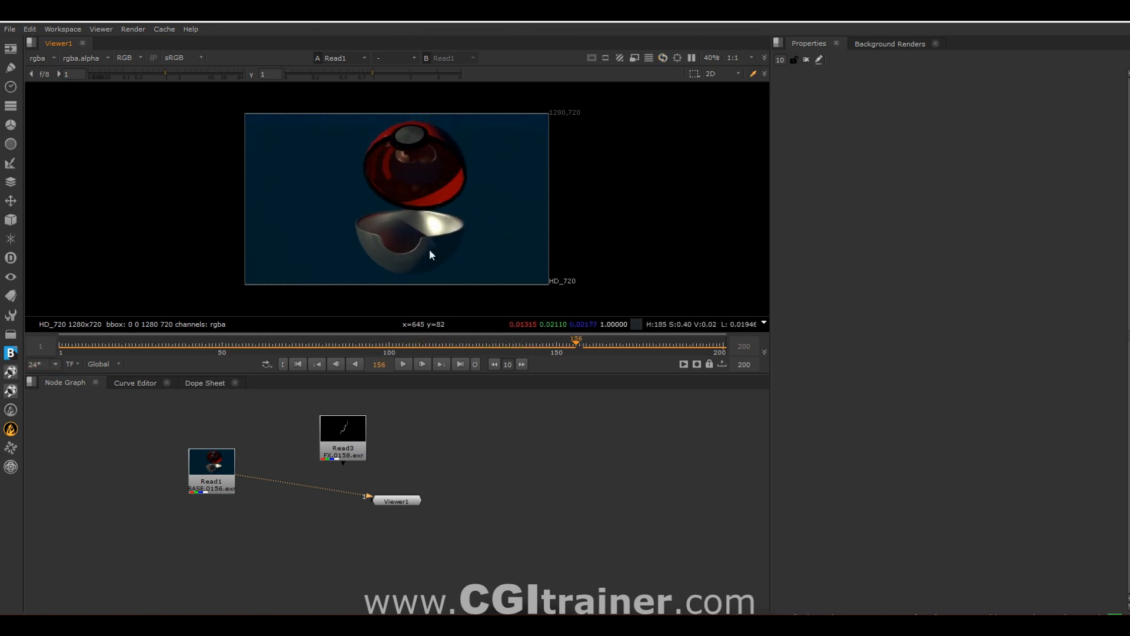
pyautogui.moveTo(577, 346)
pyautogui.mouseDown()
pyautogui.moveTo(674, 348)
pyautogui.moveTo(564, 354)
pyautogui.mouseUp()
pyautogui.moveTo(250, 483); pyautogui.dragTo(343, 440)
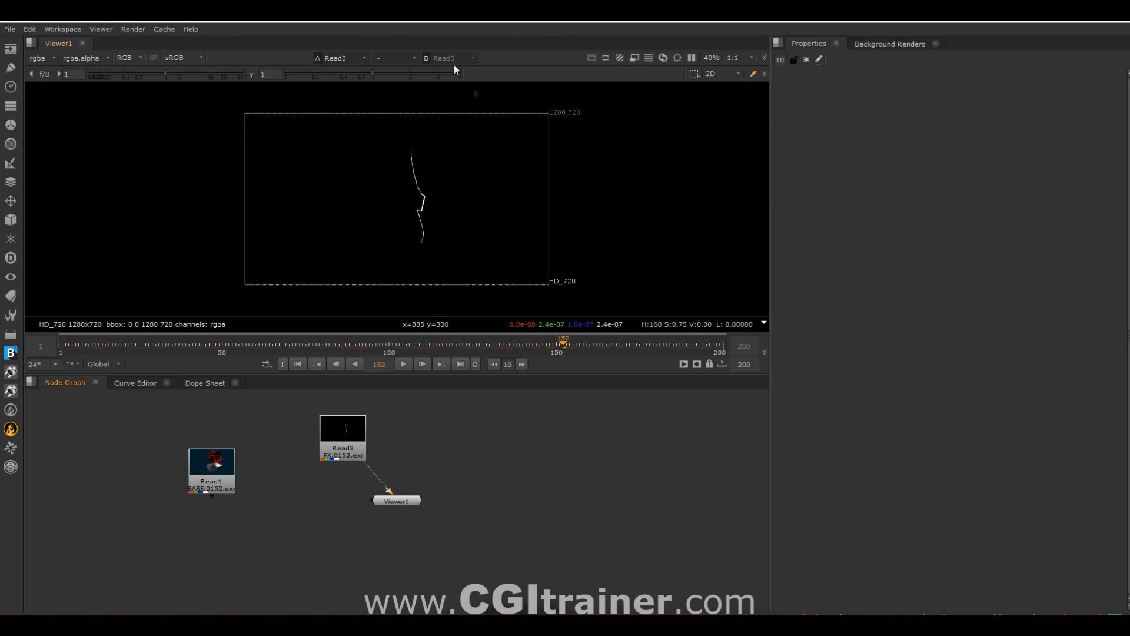
pyautogui.moveTo(564, 347); pyautogui.dragTo(611, 347)
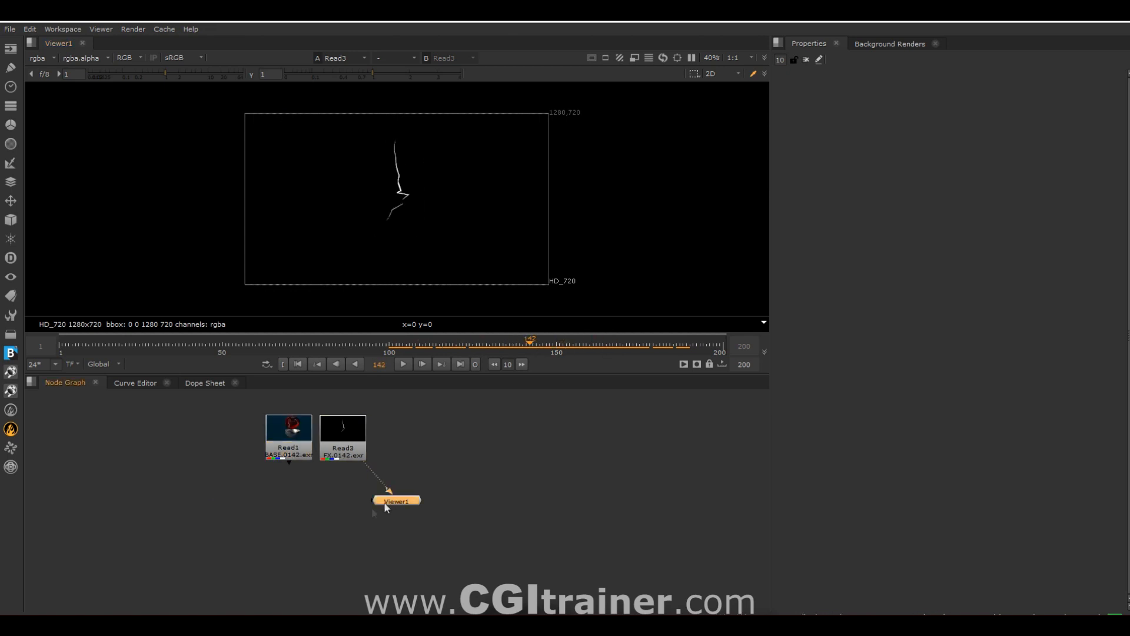
# Step: Switch to Houdini and set up an Alembic export to $HIP/POKEMON.abc with the valid frame range set to Export Frame Range
pyautogui.moveTo(393, 501); pyautogui.dragTo(312, 525)
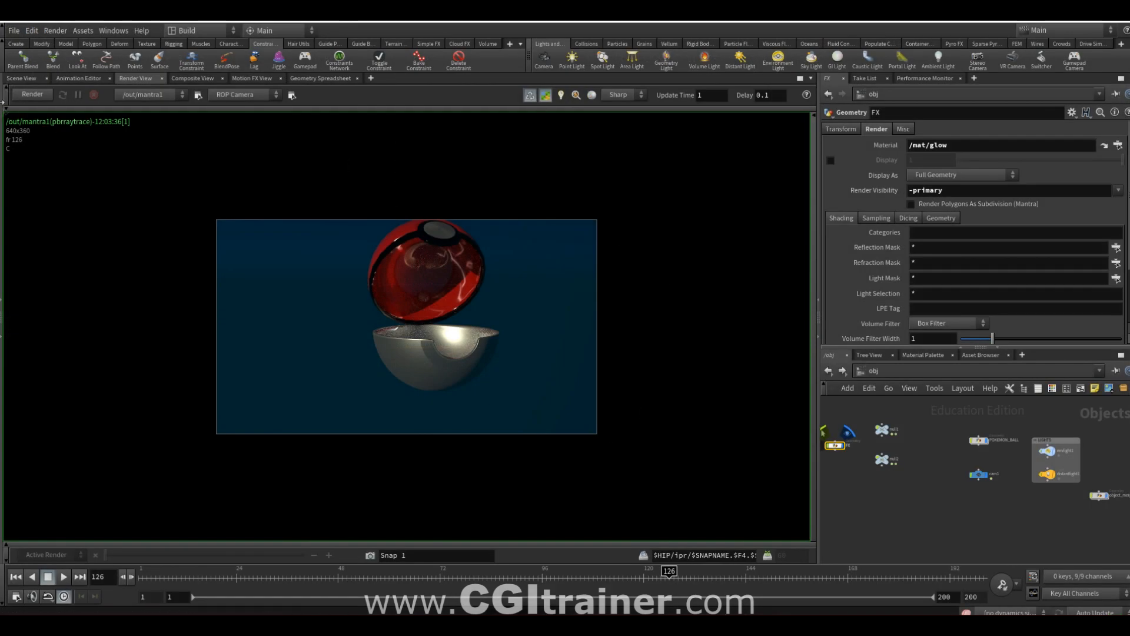
pyautogui.click(21, 78)
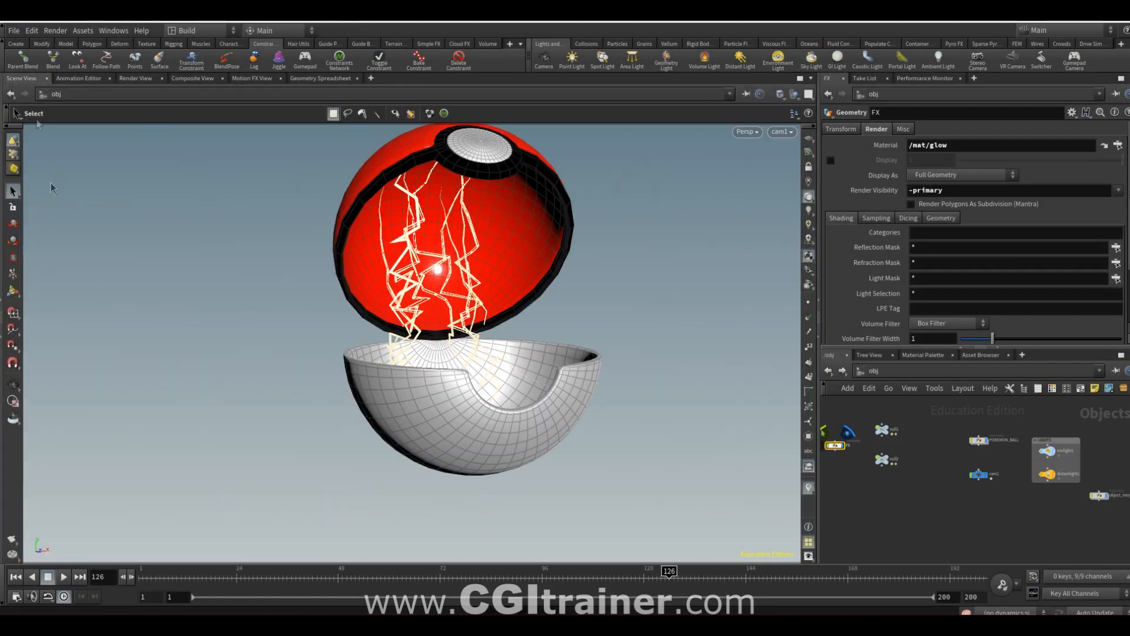
pyautogui.click(13, 31)
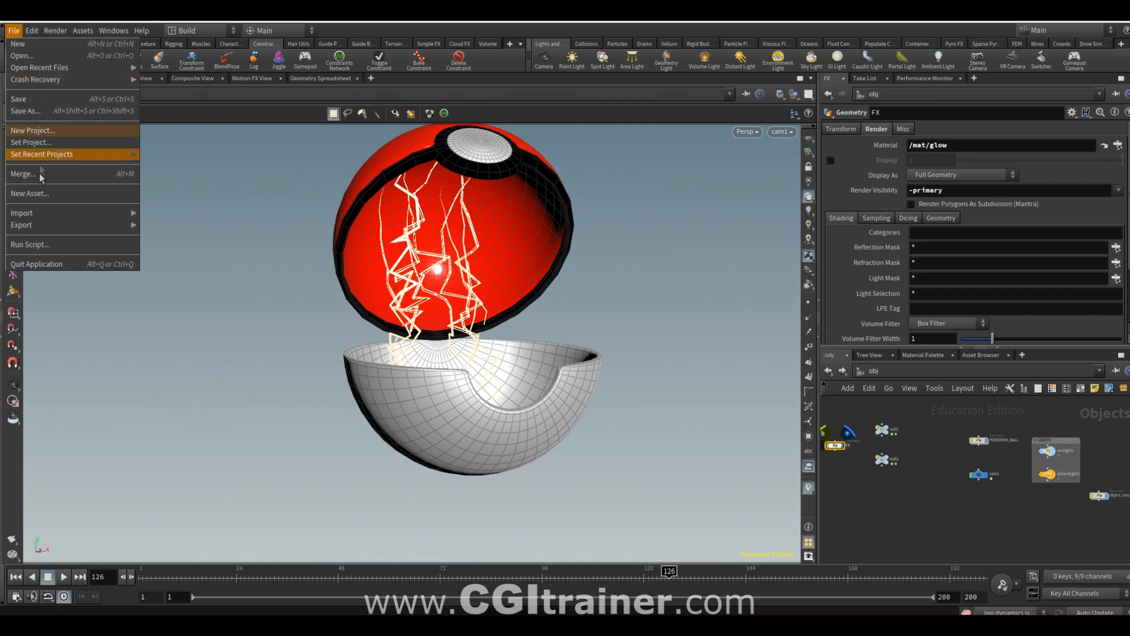
pyautogui.moveTo(29, 227)
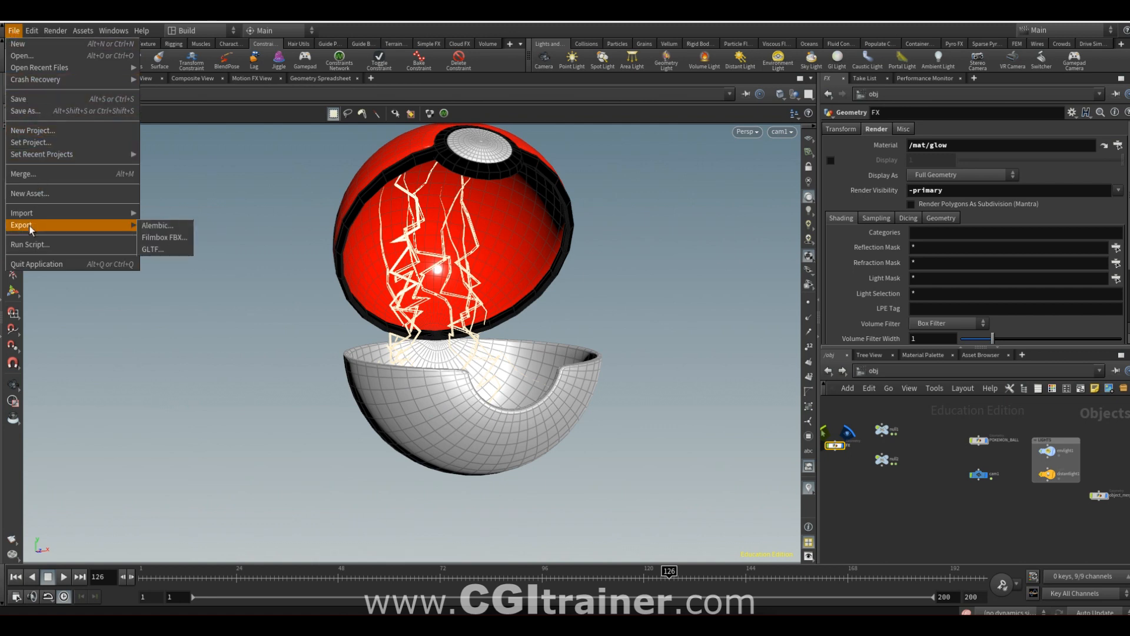
pyautogui.click(158, 226)
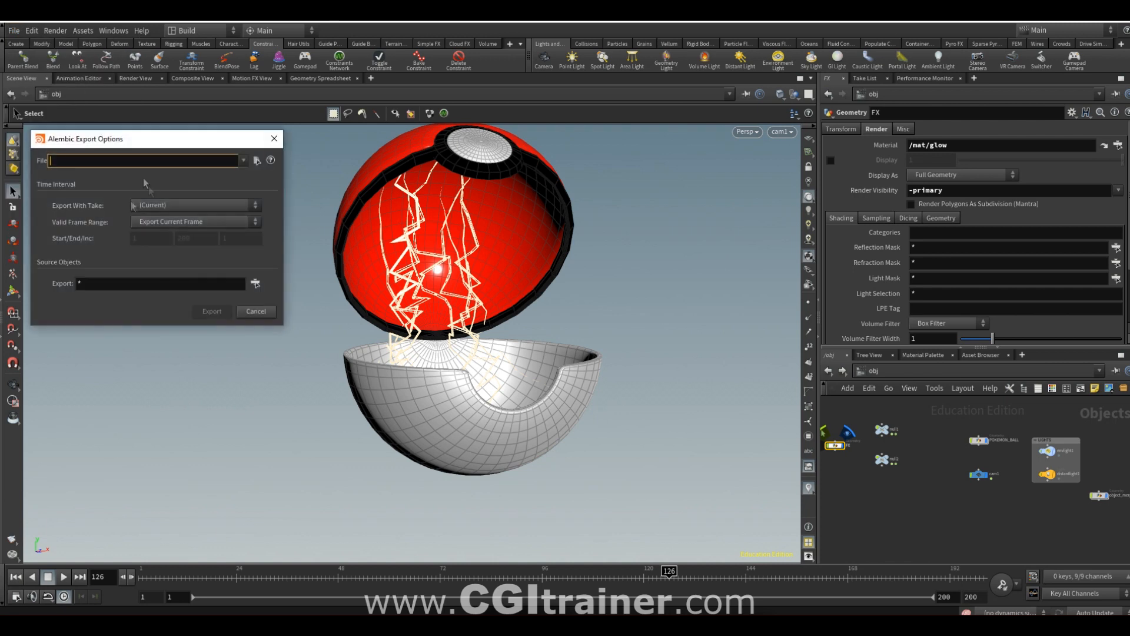
pyautogui.write('$HIP/POKEMON.abc')
pyautogui.click(156, 222)
pyautogui.click(164, 246)
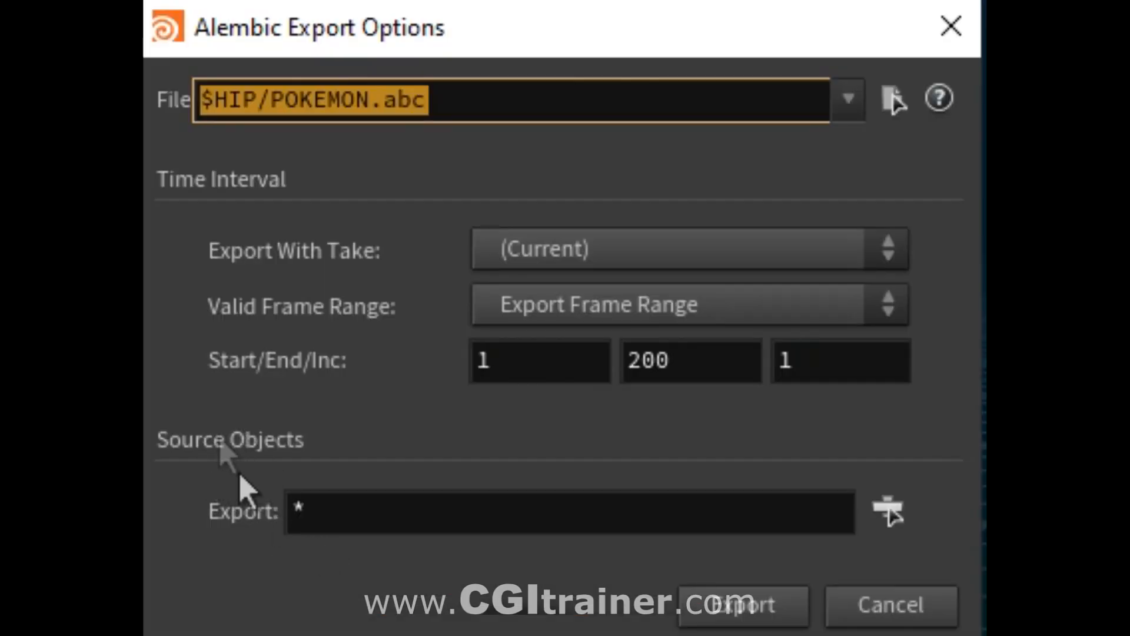
# Step: Choose POKEMON_BALL and cam1 as the source objects of the Alembic export
pyautogui.click(889, 525)
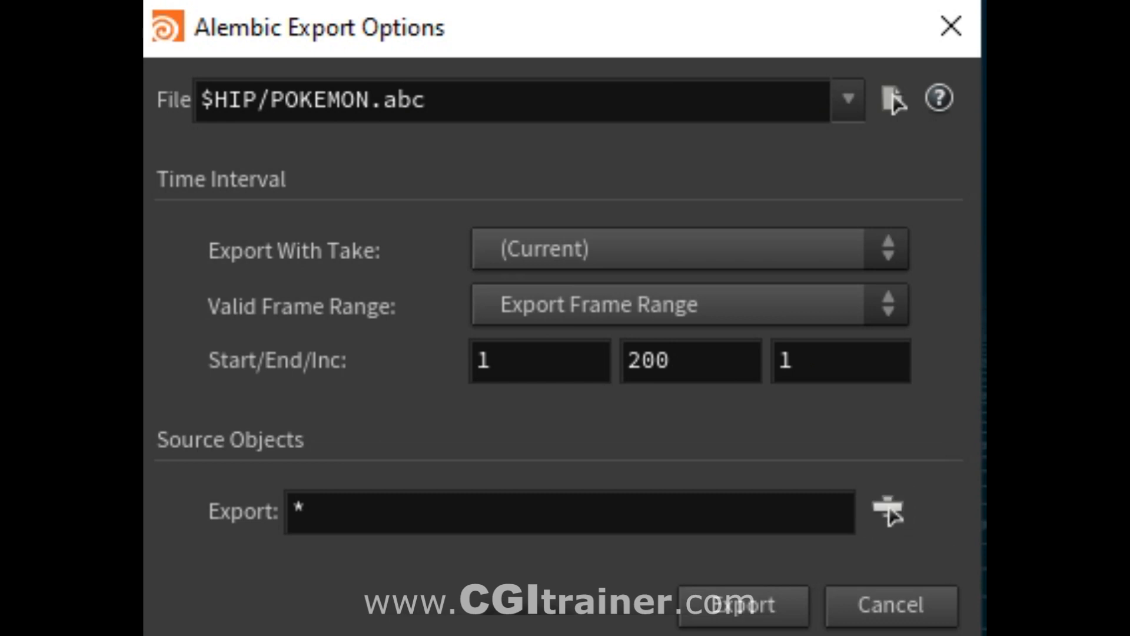
pyautogui.click(889, 511)
pyautogui.click(695, 181)
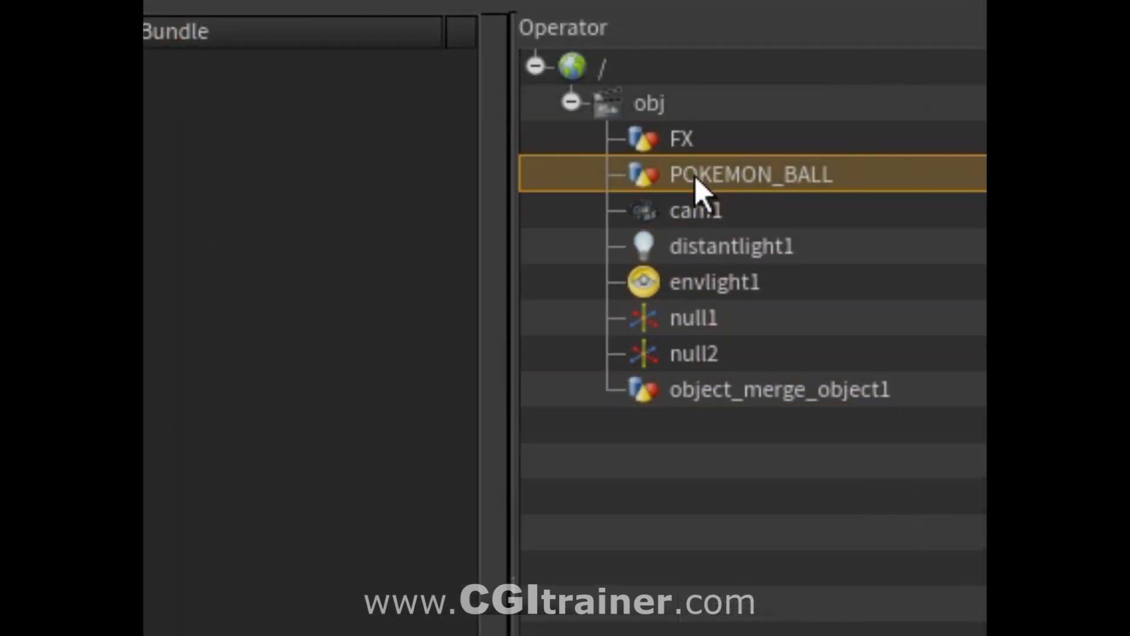
pyautogui.keyDown('ctrl'); pyautogui.click(685, 219); pyautogui.keyUp('ctrl')
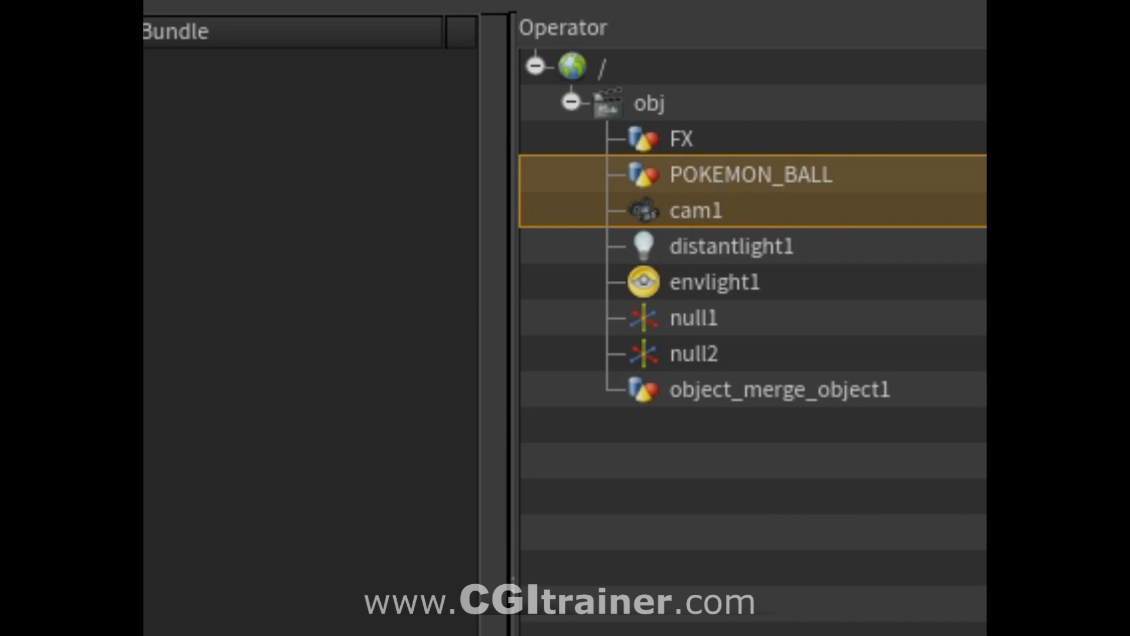
pyautogui.click(462, 143)
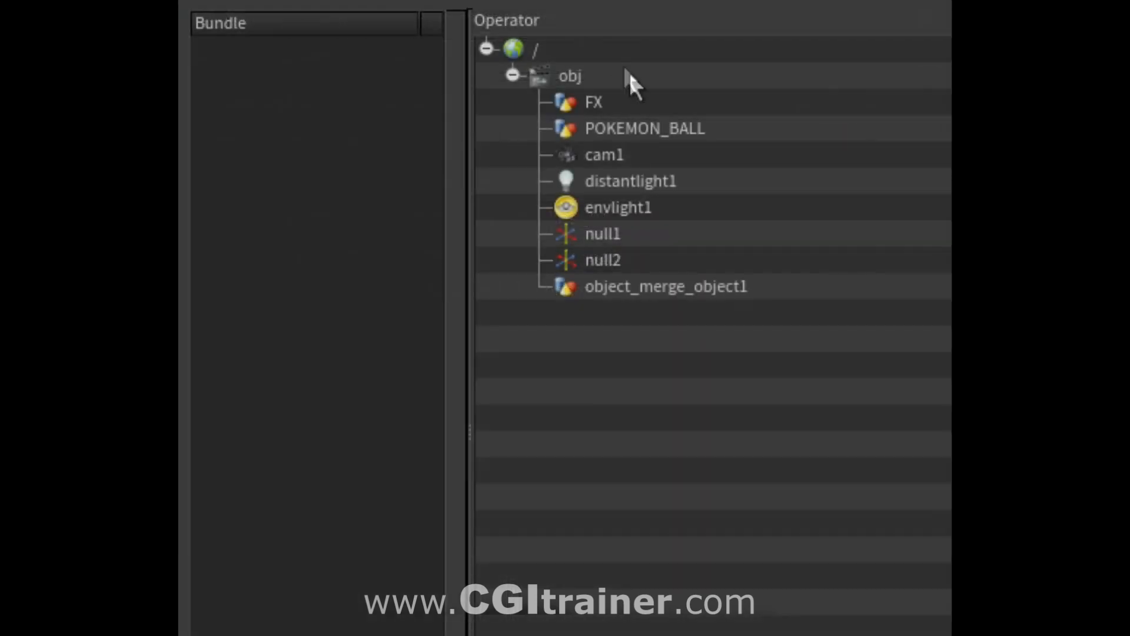
pyautogui.click(626, 125)
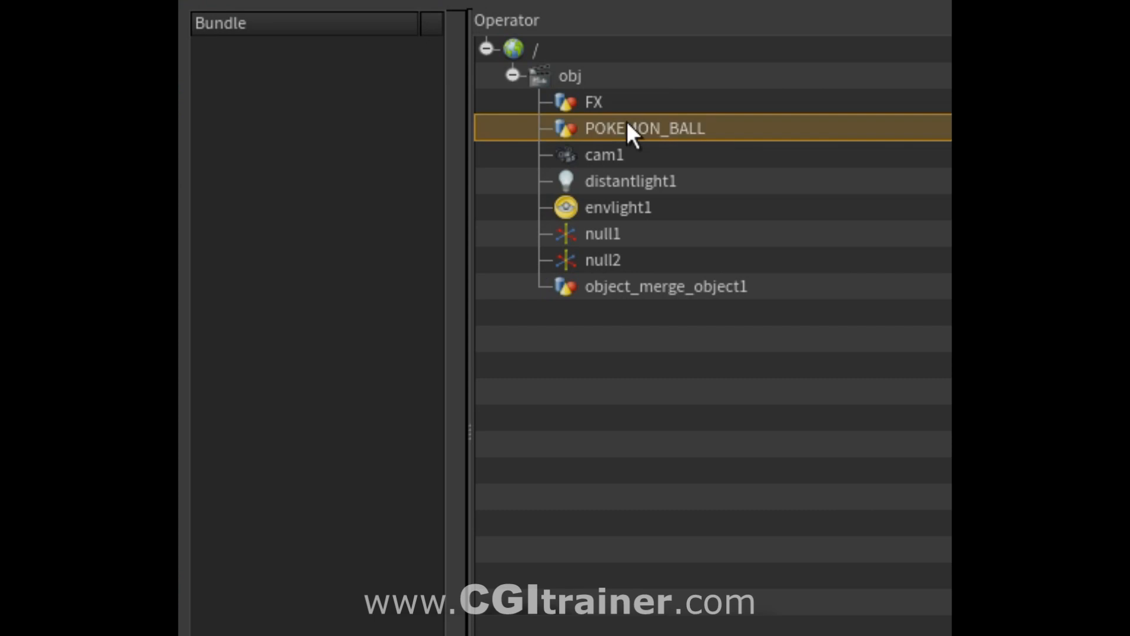
pyautogui.keyDown('ctrl'); pyautogui.click(604, 155); pyautogui.keyUp('ctrl')
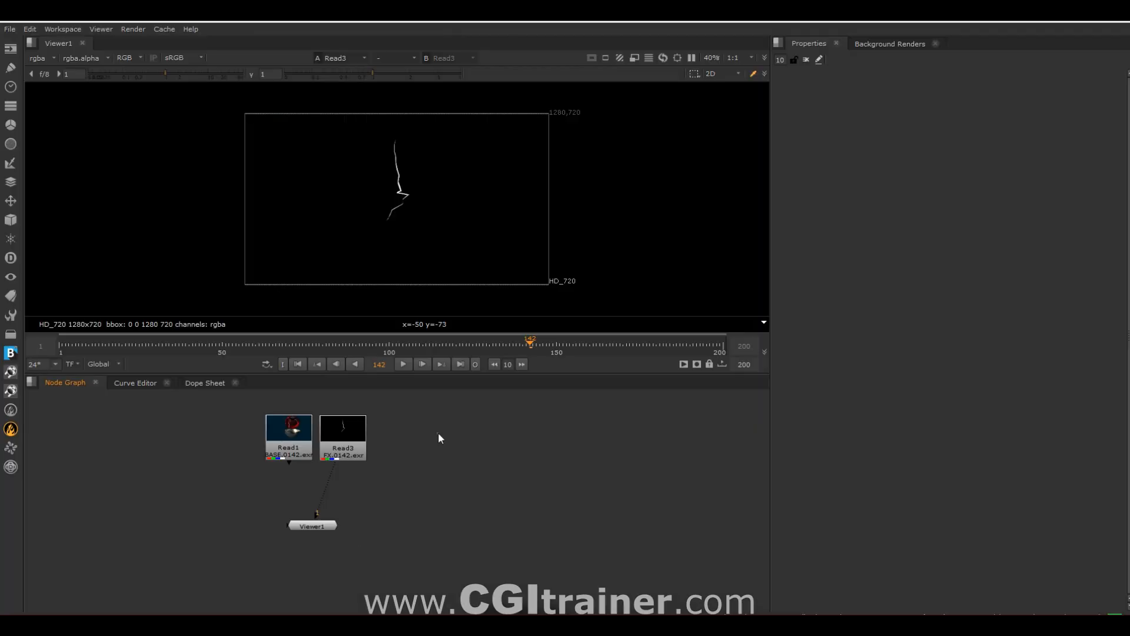
# Step: Switch to Nuke, add a ReadGeo node beside the read nodes, and set the viewer to 3D
pyautogui.press('Tab')
pyautogui.write('read')
pyautogui.click(376, 454)
pyautogui.click(730, 74)
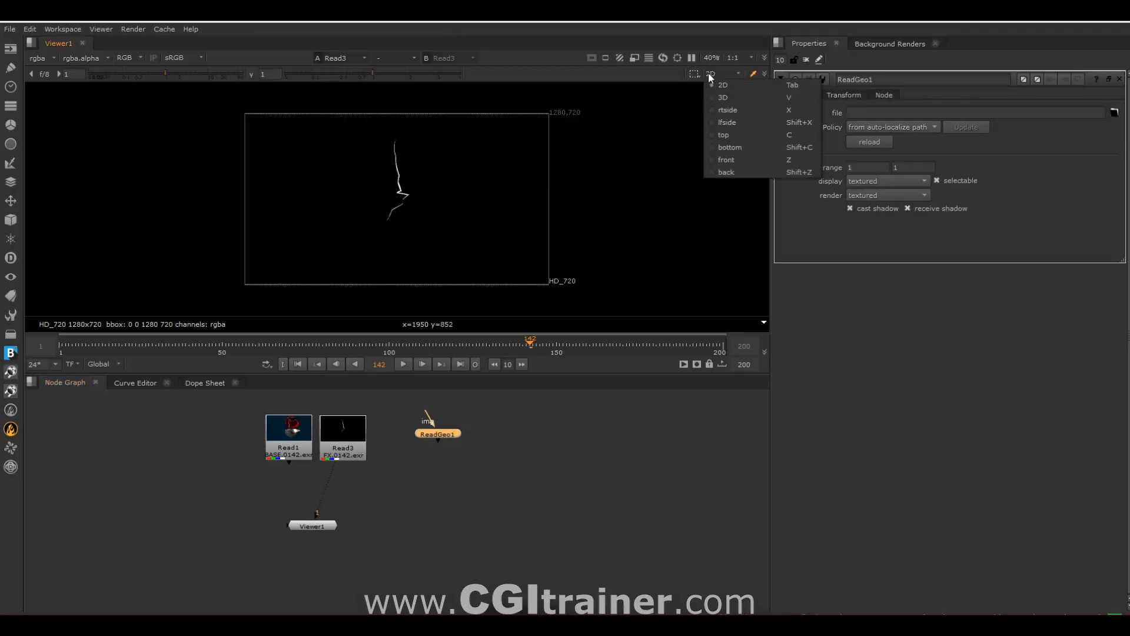
pyautogui.click(716, 97)
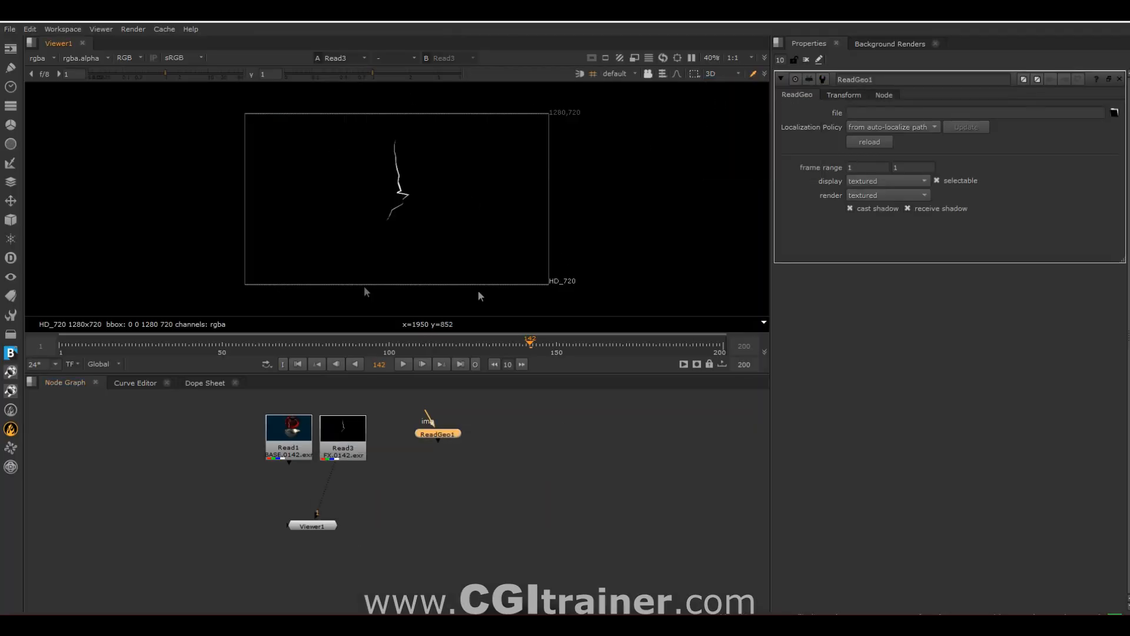
pyautogui.press('Tab')
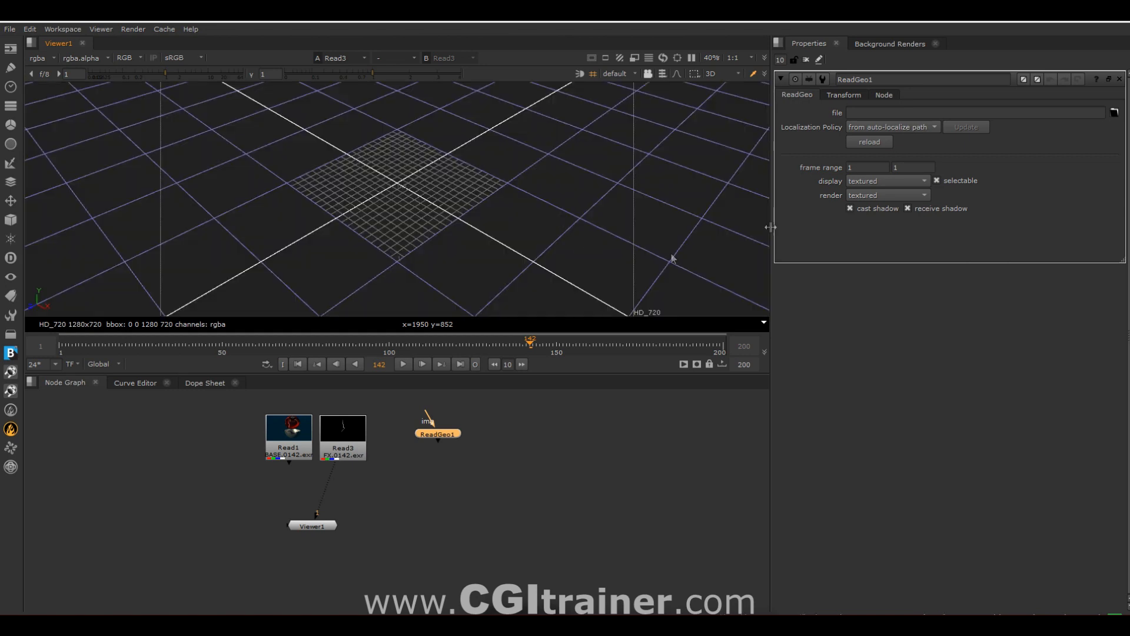
# Step: Load POKEMON.abc into the ReadGeo node, importing the whole Poké Ball group and cam1 with the all-in-one option
pyautogui.click(1114, 112)
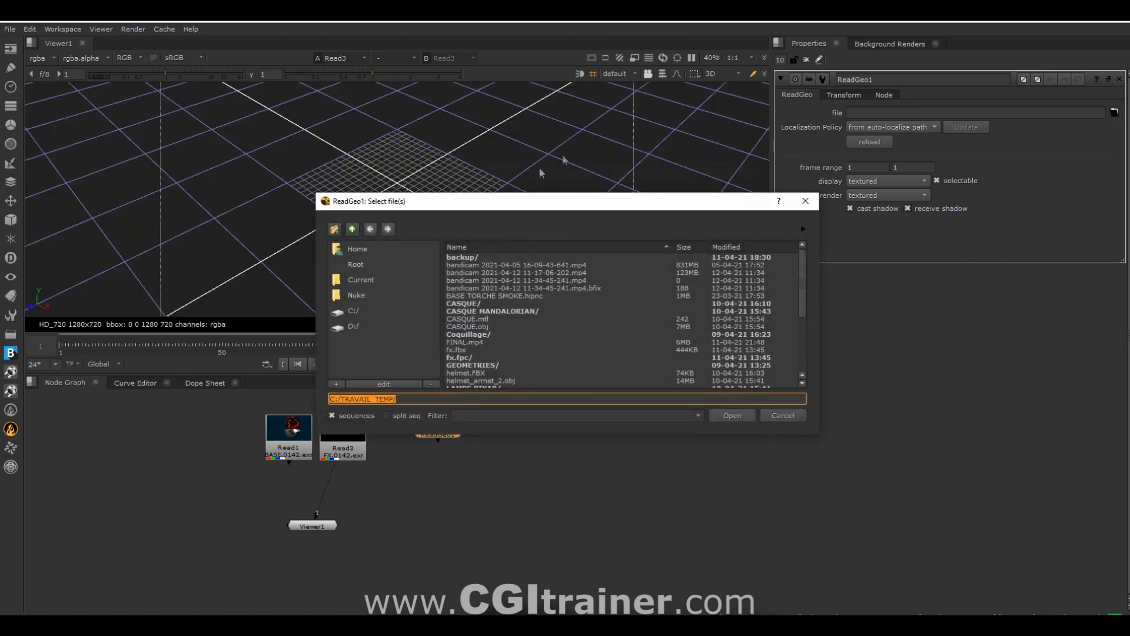
pyautogui.doubleClick(465, 215)
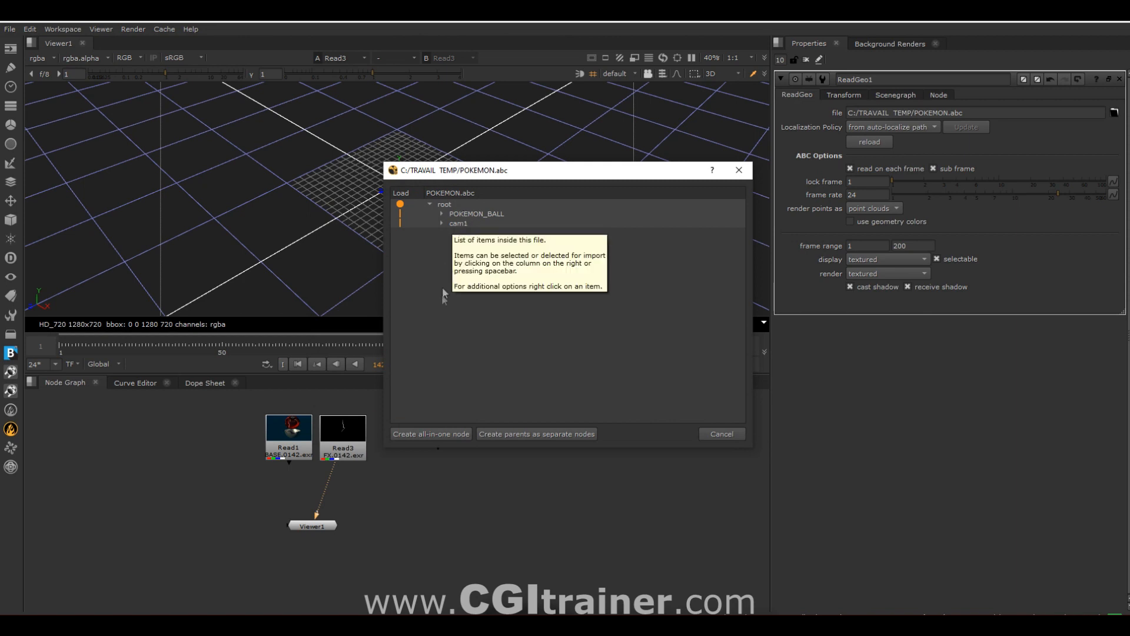
pyautogui.click(400, 216)
pyautogui.click(444, 214)
pyautogui.click(453, 223)
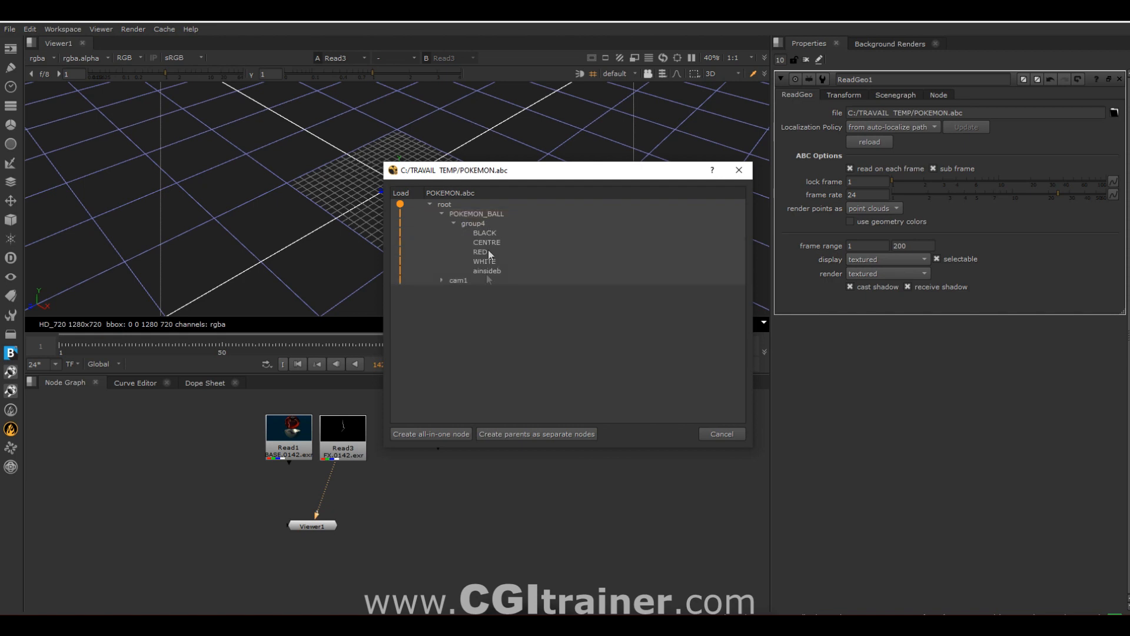
pyautogui.click(432, 434)
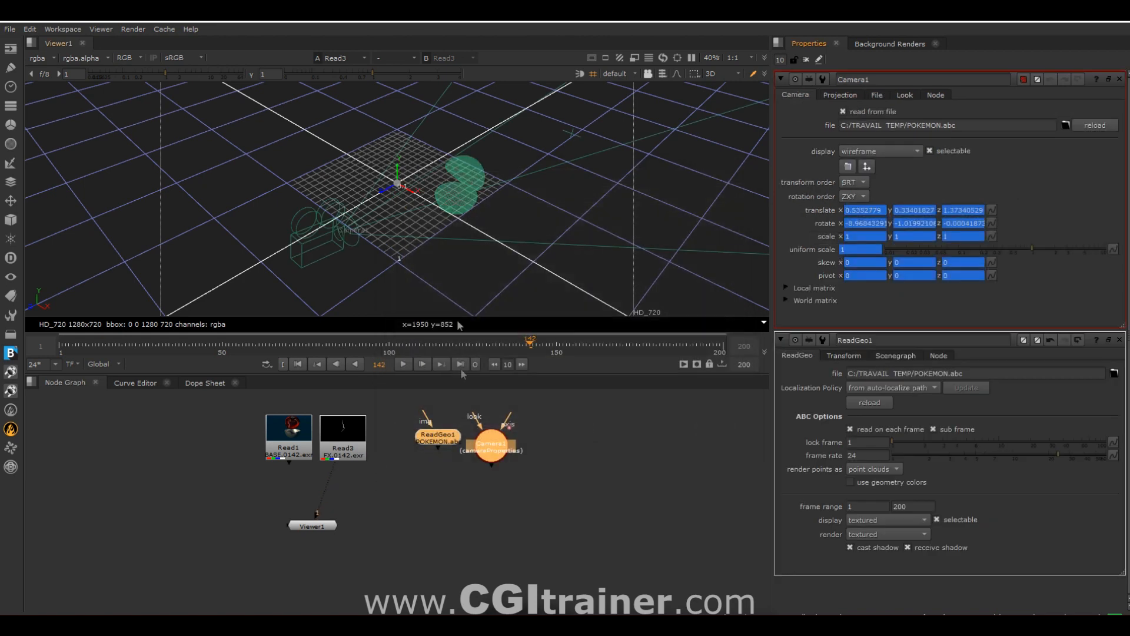
pyautogui.click(484, 463)
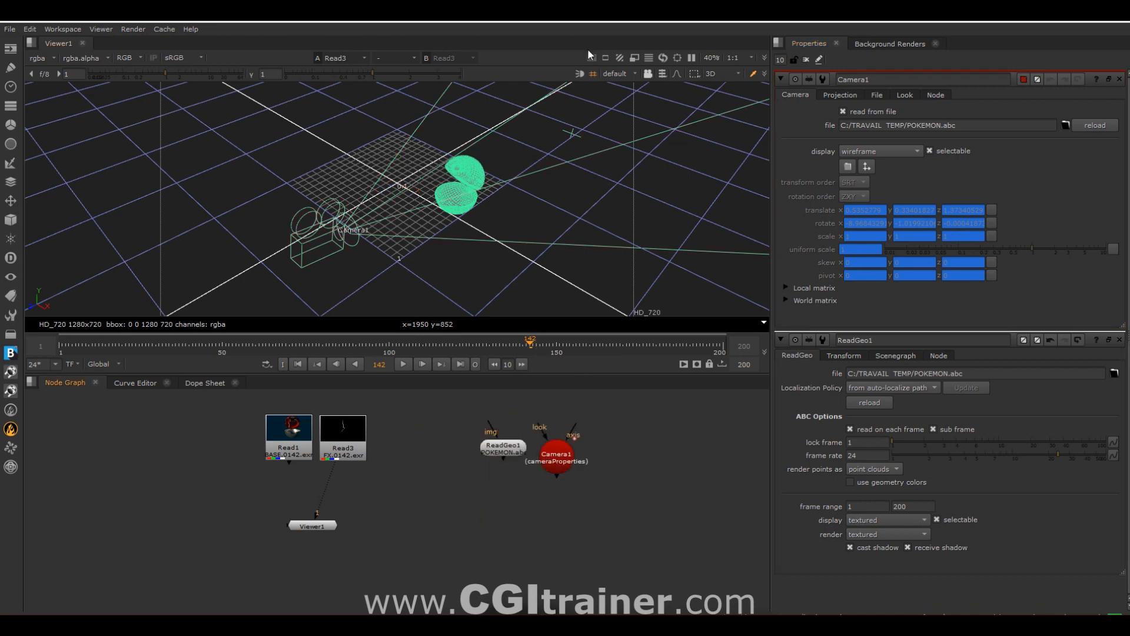
# Step: Look through Camera1 while scrubbing the timeline, and compare it with the base render at frame 130
pyautogui.click(614, 74)
pyautogui.click(620, 96)
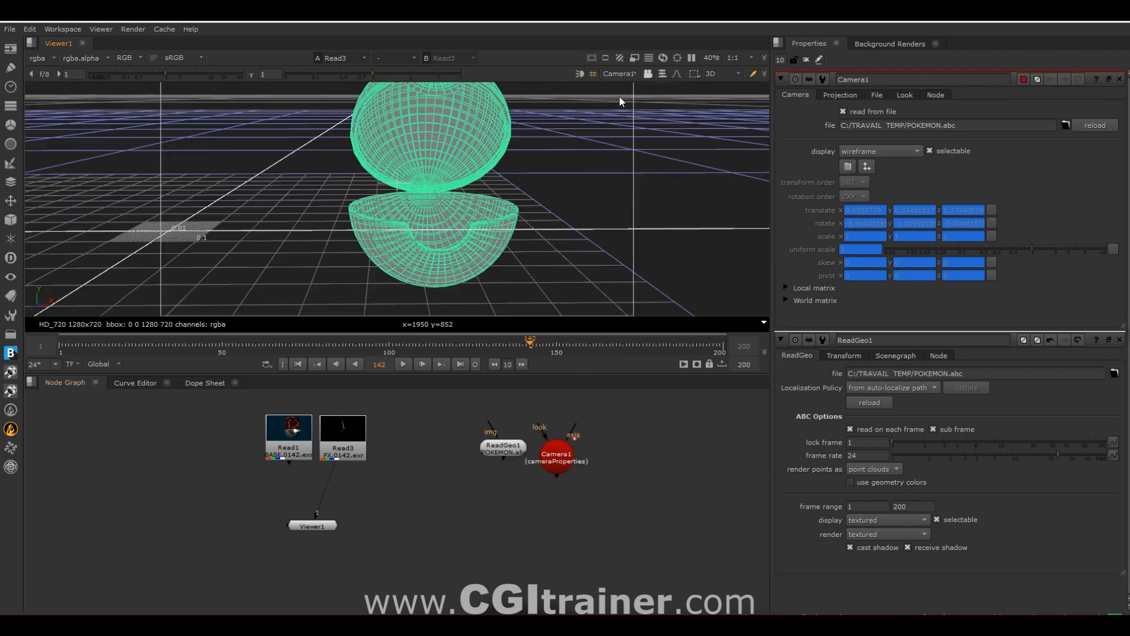
pyautogui.moveTo(528, 349)
pyautogui.mouseDown()
pyautogui.moveTo(192, 357)
pyautogui.moveTo(536, 362)
pyautogui.moveTo(499, 372)
pyautogui.moveTo(328, 360)
pyautogui.mouseUp()
pyautogui.click(334, 440)
pyautogui.moveTo(337, 467); pyautogui.dragTo(295, 445)
pyautogui.moveTo(408, 347); pyautogui.dragTo(489, 344)
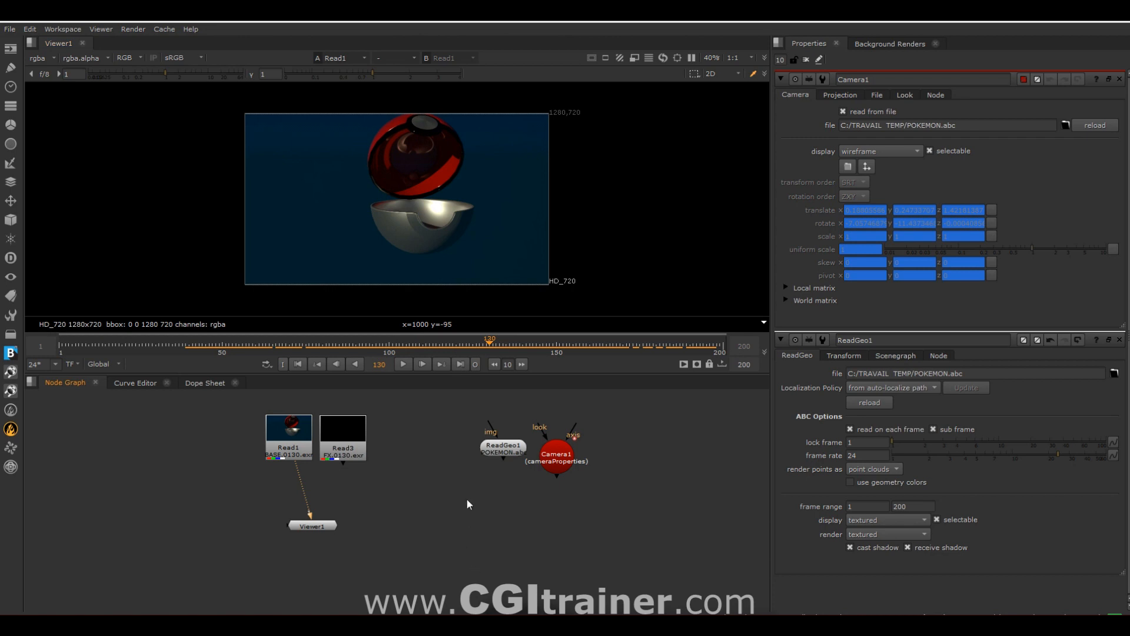
# Step: Set the project's full size format to HD_720 1280x720
pyautogui.press('s')
pyautogui.click(917, 462)
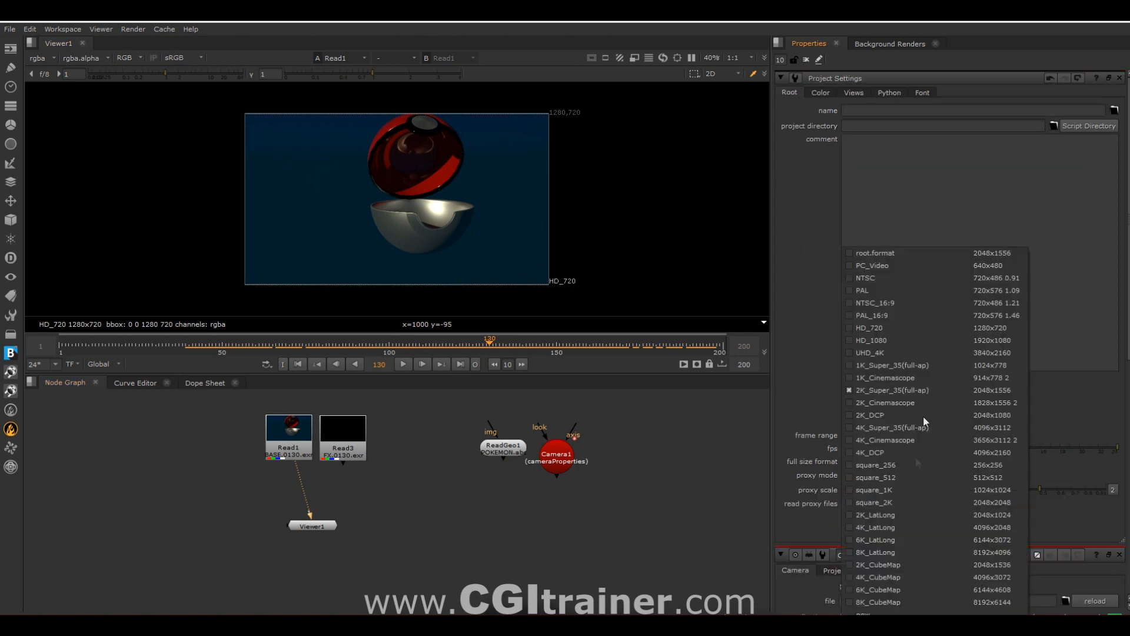
pyautogui.click(912, 326)
# Step: Rearrange the node graph, moving the two read nodes and the viewer away from the ReadGeo and camera nodes
pyautogui.moveTo(548, 459); pyautogui.dragTo(483, 452)
pyautogui.moveTo(412, 474); pyautogui.dragTo(245, 397)
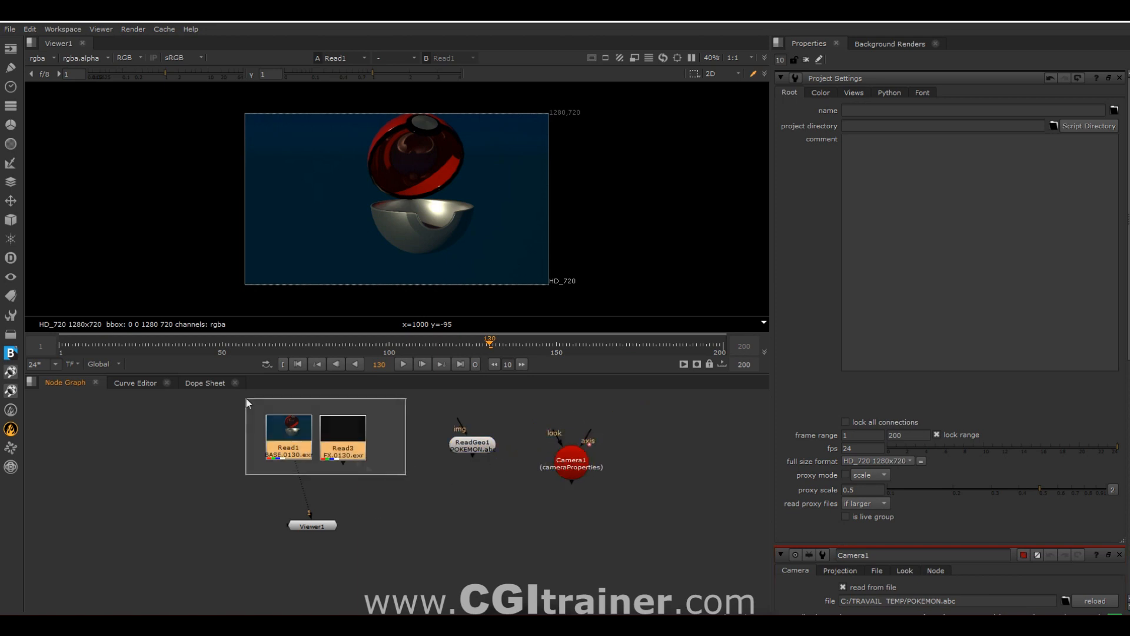
pyautogui.moveTo(284, 434); pyautogui.dragTo(100, 441)
pyautogui.moveTo(316, 528); pyautogui.dragTo(206, 566)
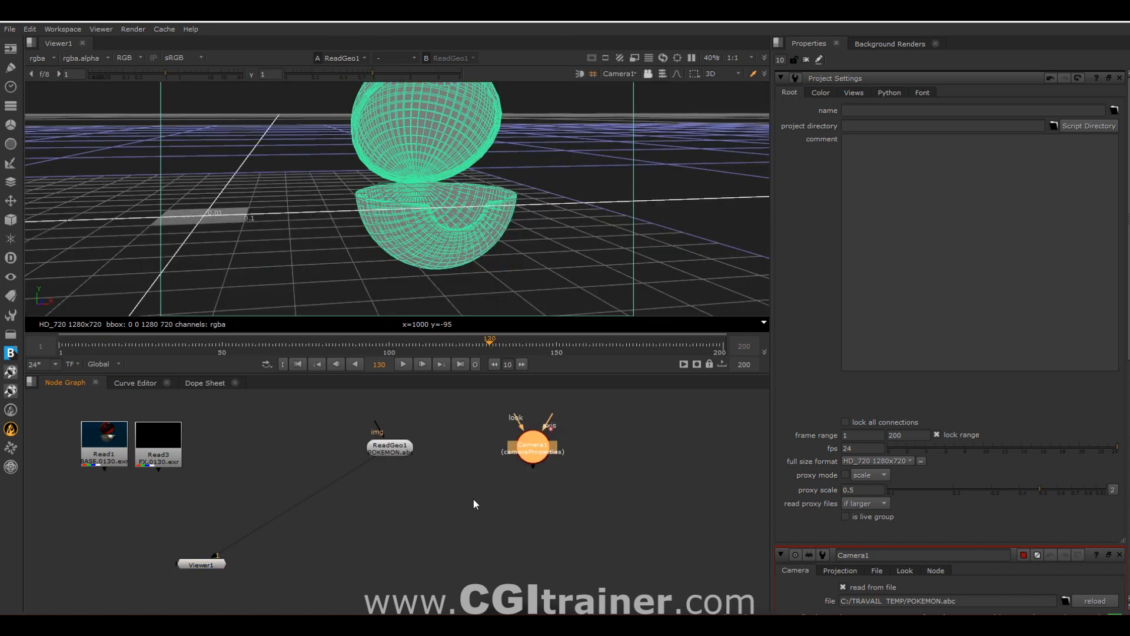
# Step: Add a RayRender node and connect Camera1 to its cam input and ReadGeo1 to its obj/scn input
pyautogui.rightClick(473, 500)
pyautogui.moveTo(512, 329)
pyautogui.click(647, 468)
pyautogui.moveTo(611, 445); pyautogui.dragTo(488, 517)
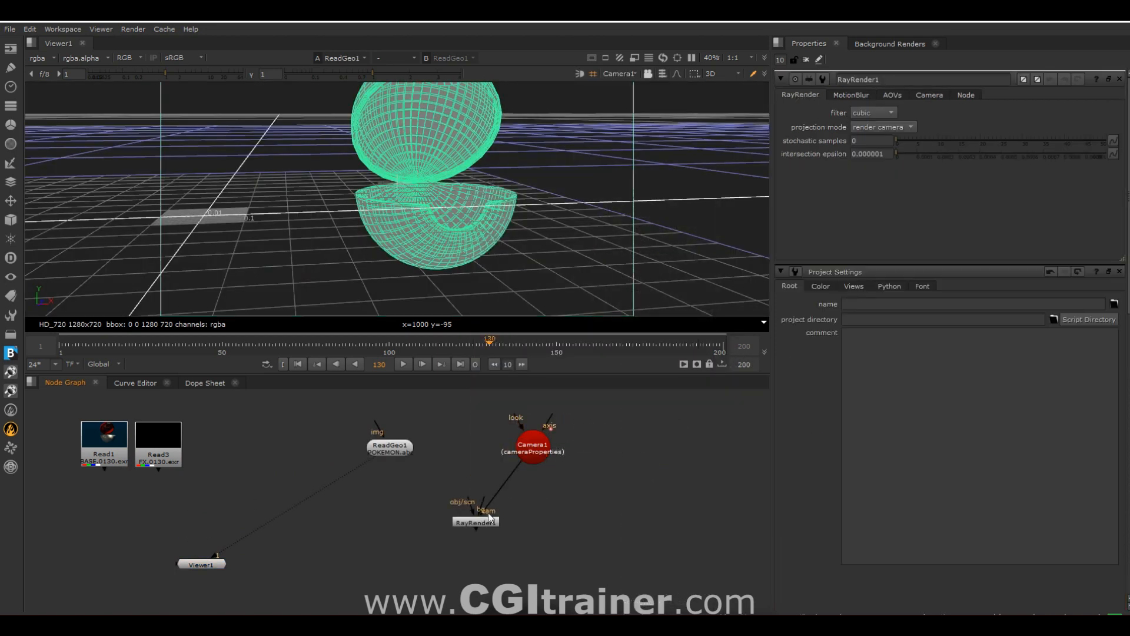
pyautogui.moveTo(391, 457); pyautogui.dragTo(390, 450)
# Step: View the RayRender output in 2D and place the viewer node beneath it
pyautogui.click(466, 523)
pyautogui.press('1')
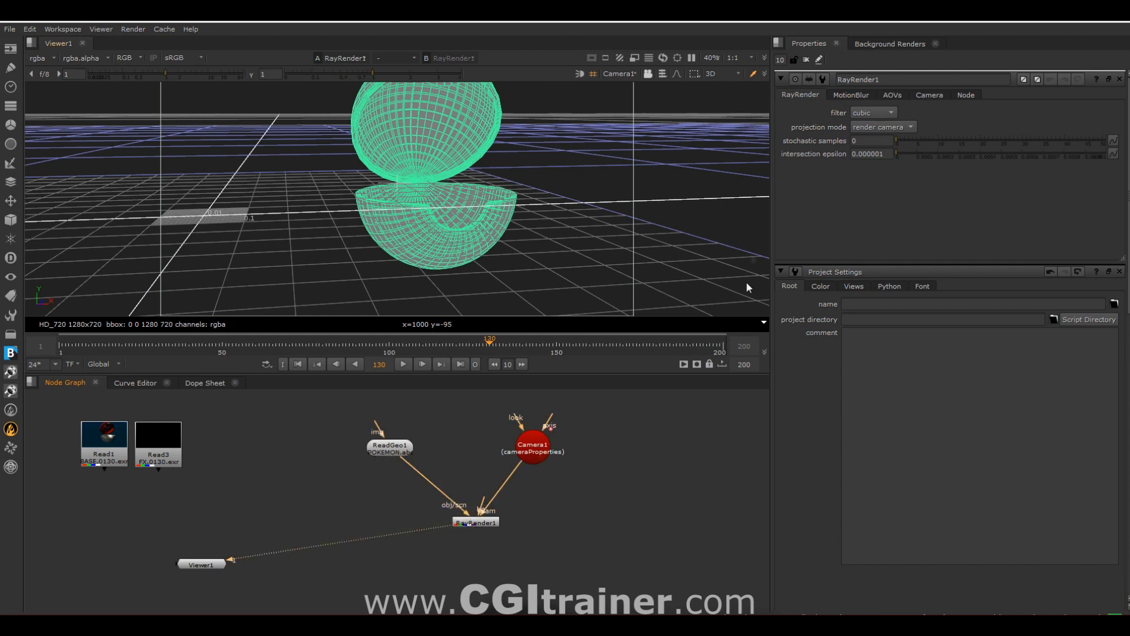
pyautogui.click(716, 76)
pyautogui.click(718, 83)
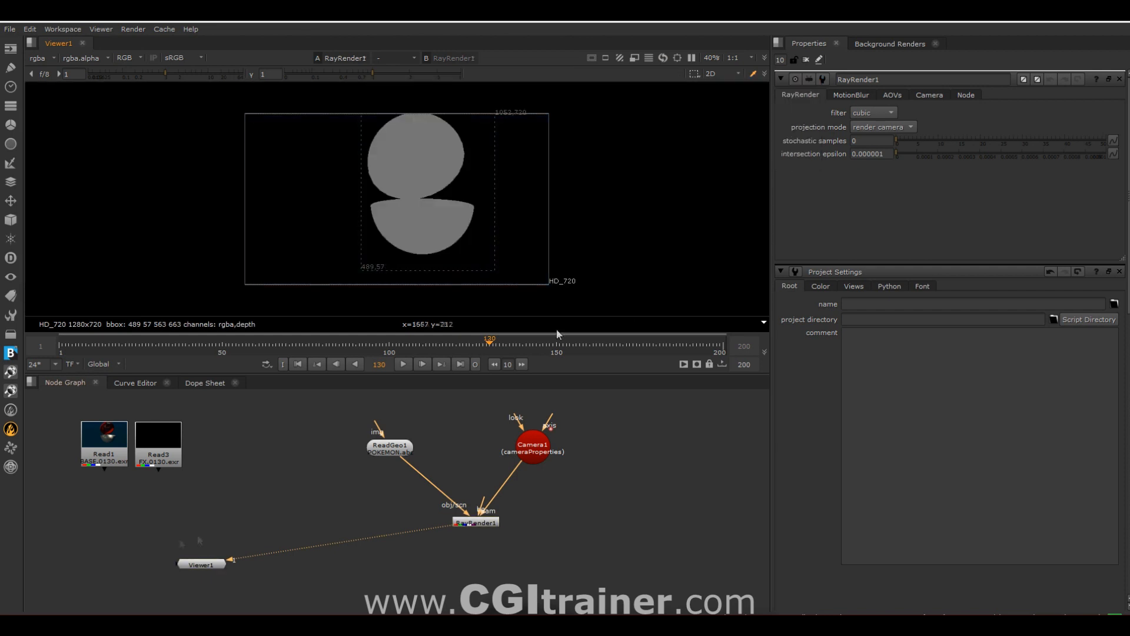
pyautogui.moveTo(205, 568); pyautogui.dragTo(479, 563)
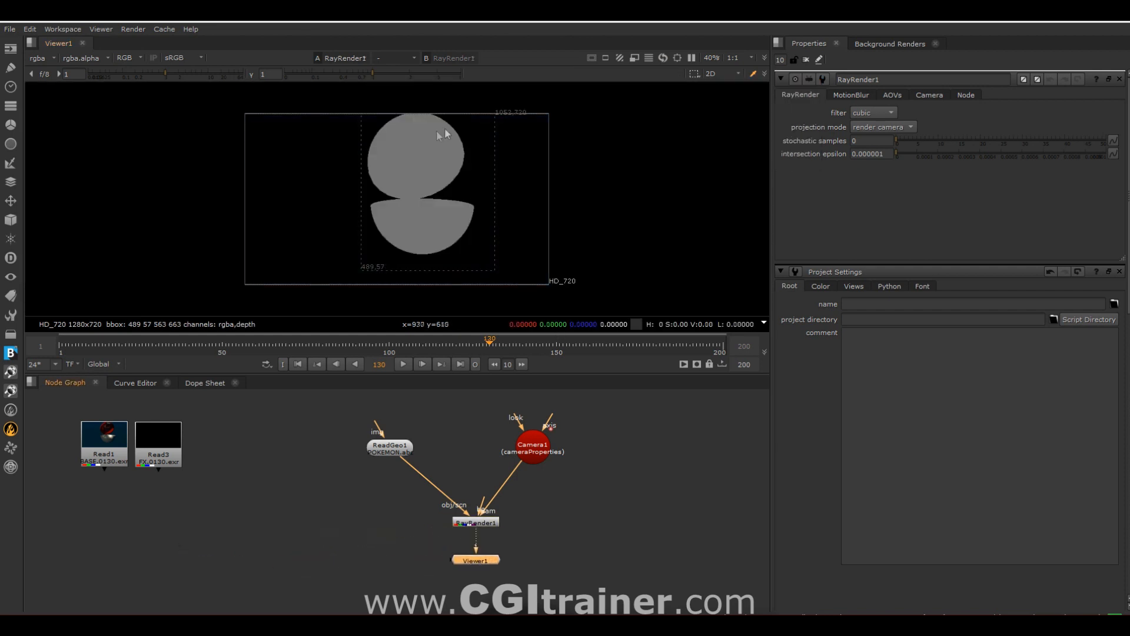
pyautogui.scroll(3, 473, 524)
pyautogui.moveTo(472, 524); pyautogui.dragTo(345, 462, button='middle')
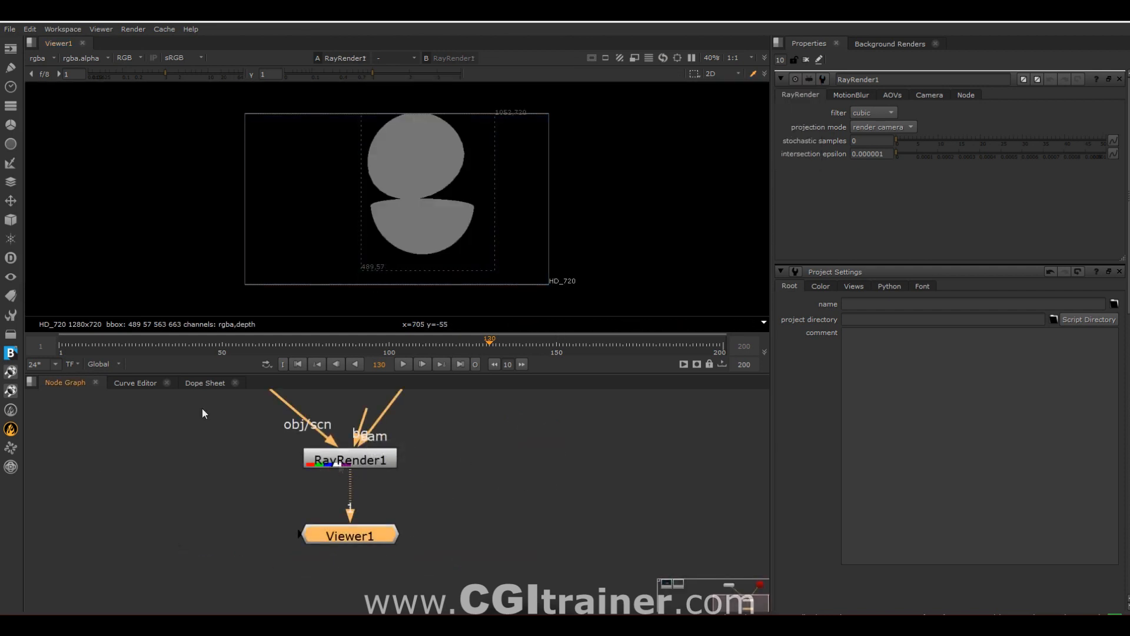
# Step: Display the depth channel and insert a Grade node after RayRender with its channels set to depth
pyautogui.click(48, 61)
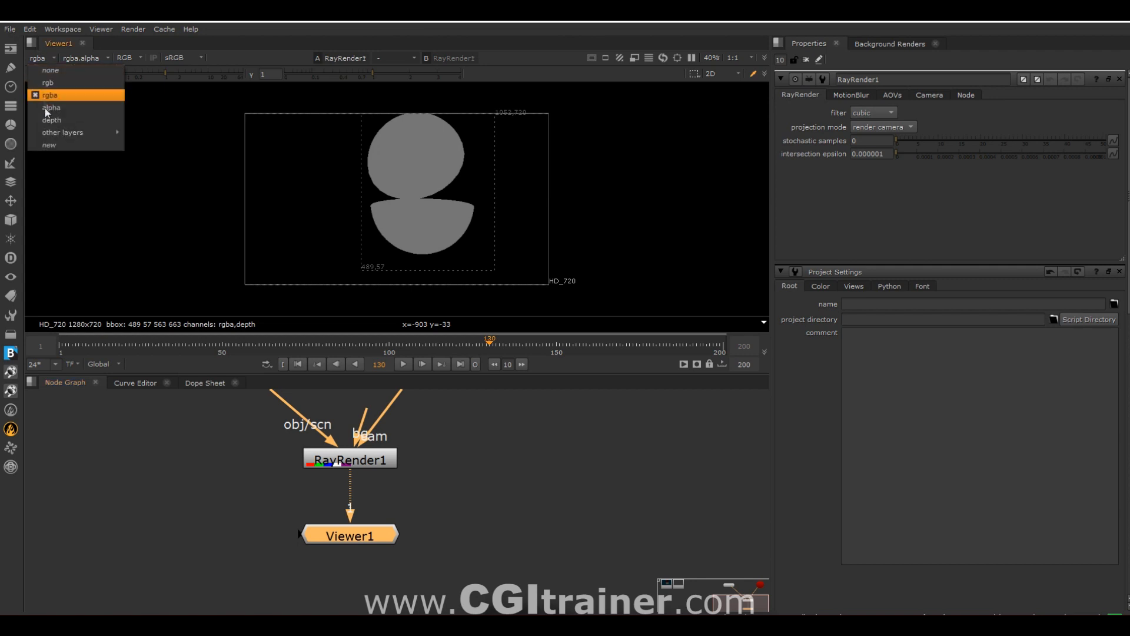
pyautogui.click(47, 124)
pyautogui.scroll(5, 338, 267)
pyautogui.moveTo(352, 556); pyautogui.dragTo(352, 581)
pyautogui.click(347, 463)
pyautogui.press('g')
pyautogui.click(859, 111)
pyautogui.click(862, 185)
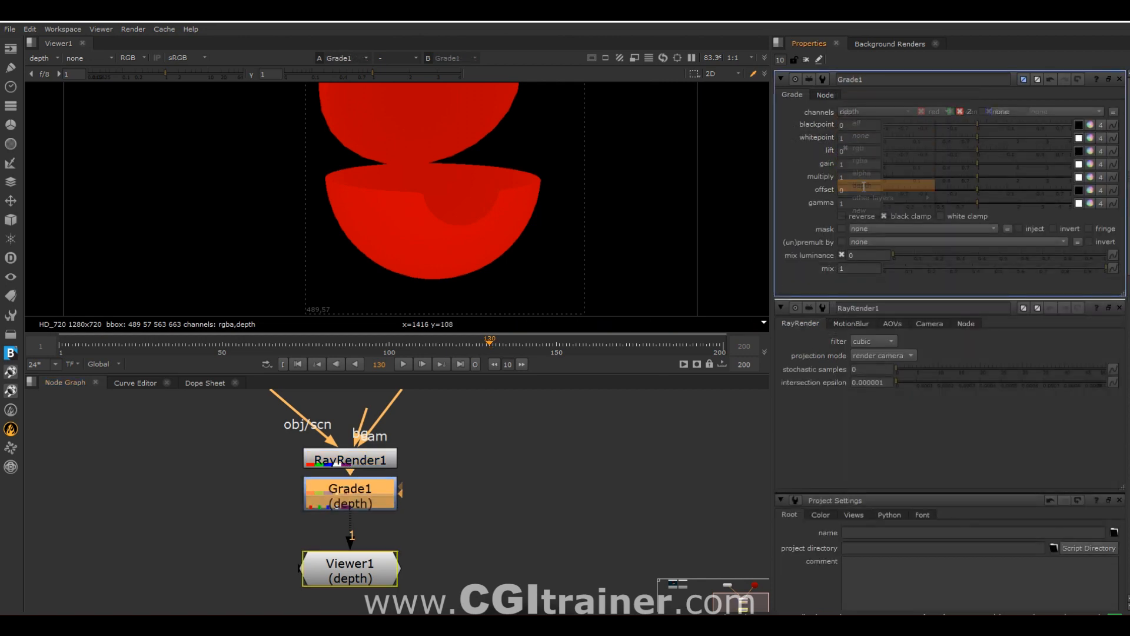
# Step: Set the depth Grade's multiply to 0.5, blackpoint to 0.45 and whitepoint to 1.4
pyautogui.moveTo(978, 175); pyautogui.dragTo(950, 171)
pyautogui.moveTo(1001, 124); pyautogui.dragTo(1040, 124)
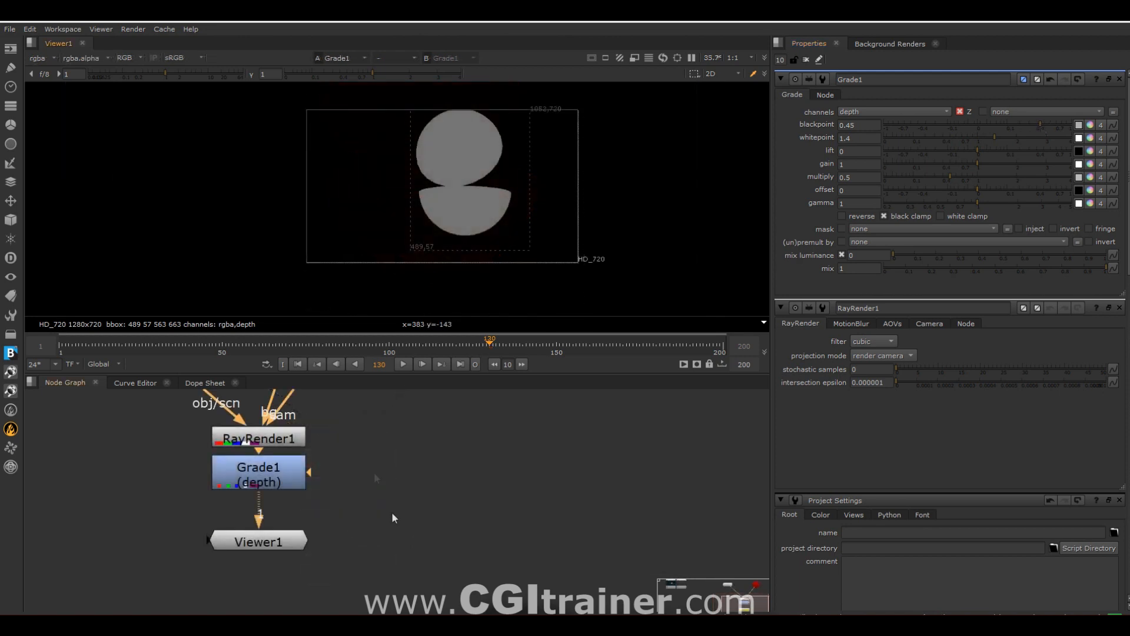
pyautogui.scroll(-5, 603, 486)
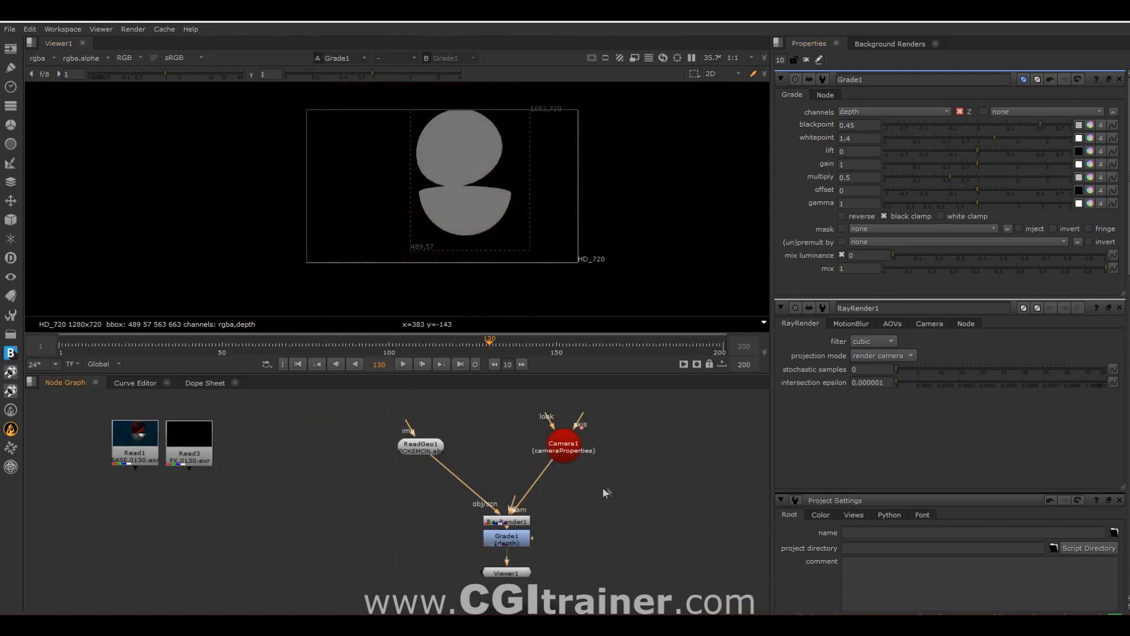
pyautogui.moveTo(602, 486); pyautogui.dragTo(560, 494, button='middle')
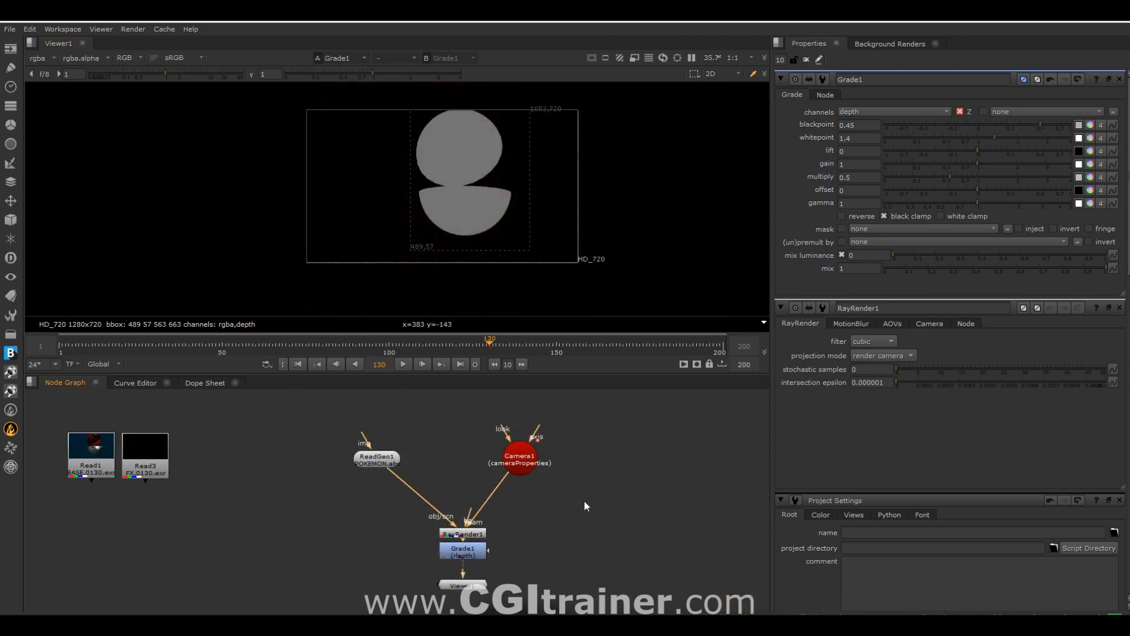
# Step: Add a FillMat node feeding ReadGeo1's img input and set its color to 1
pyautogui.moveTo(376, 458); pyautogui.dragTo(329, 480)
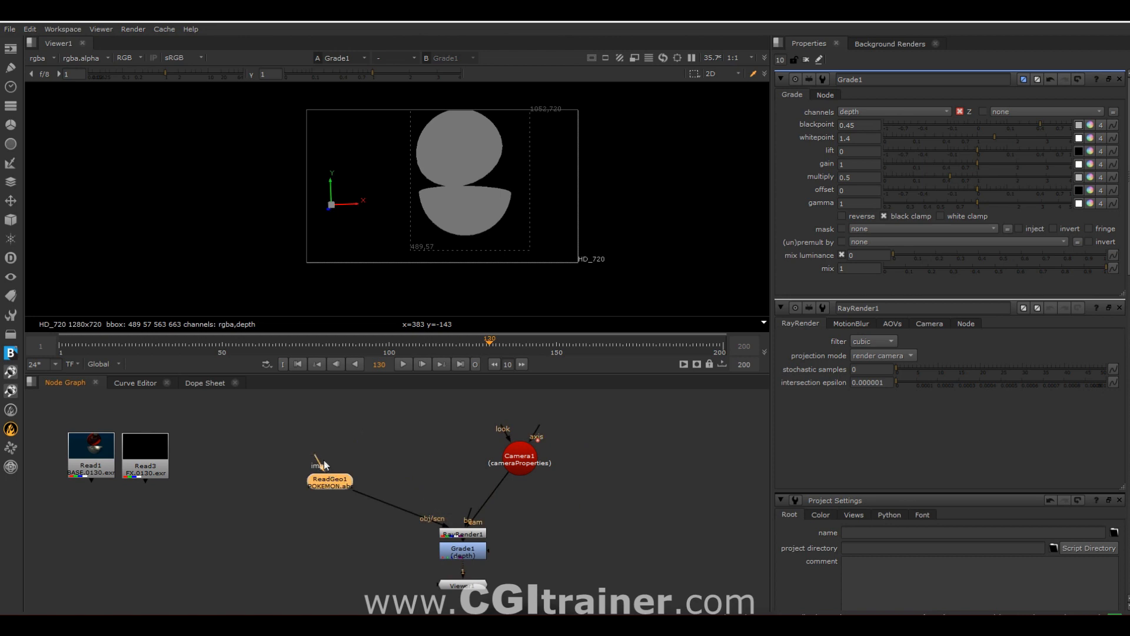
pyautogui.rightClick(298, 408)
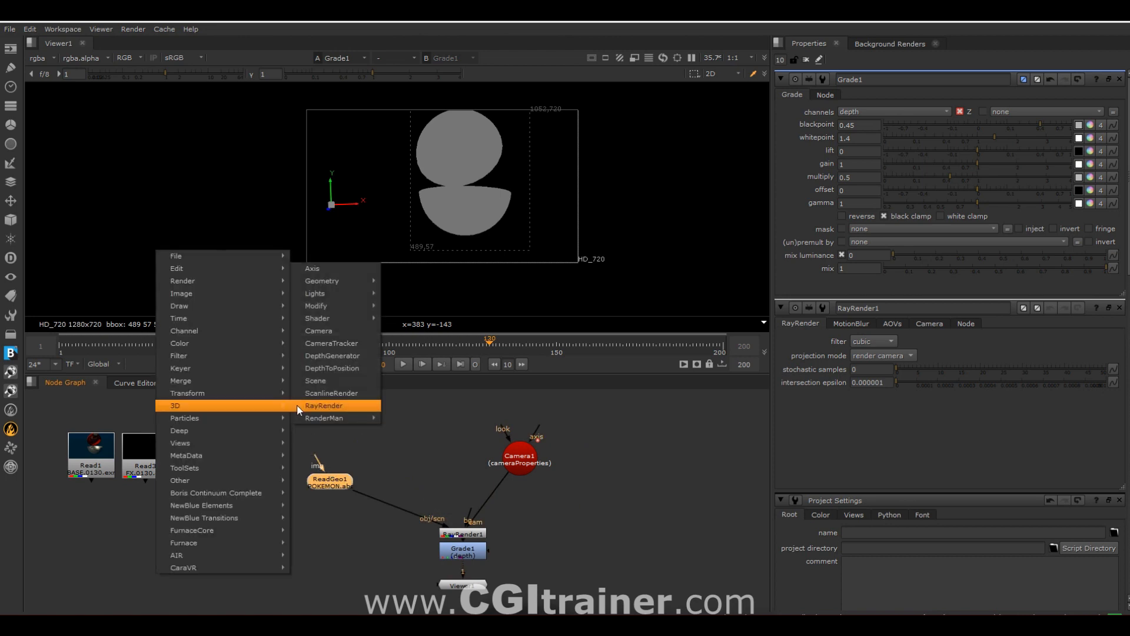
pyautogui.moveTo(355, 316)
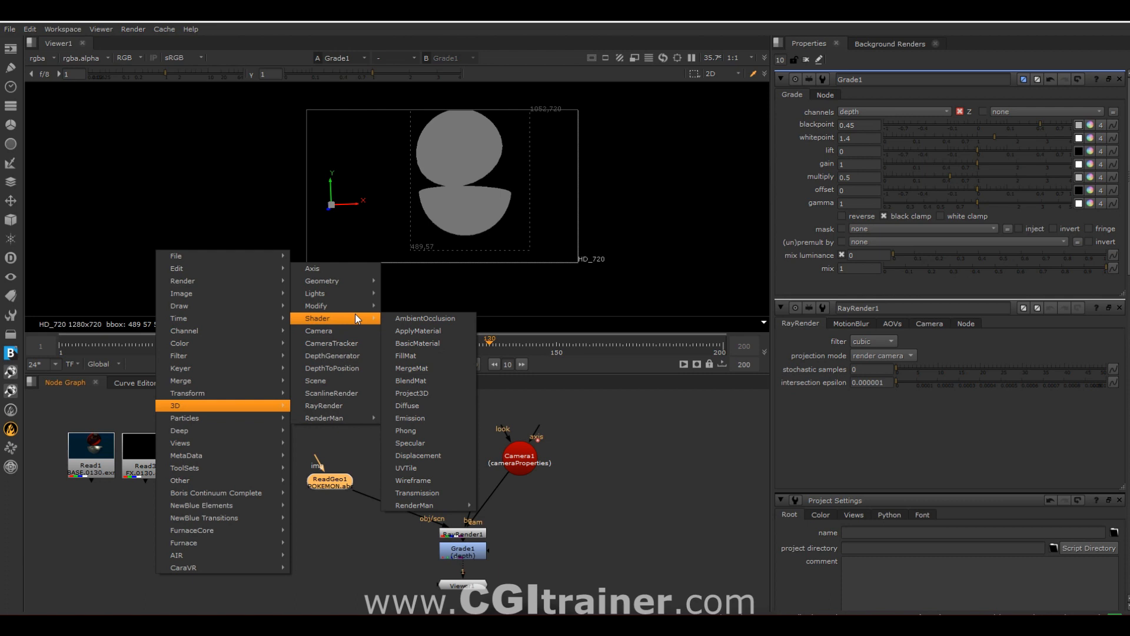
pyautogui.click(405, 356)
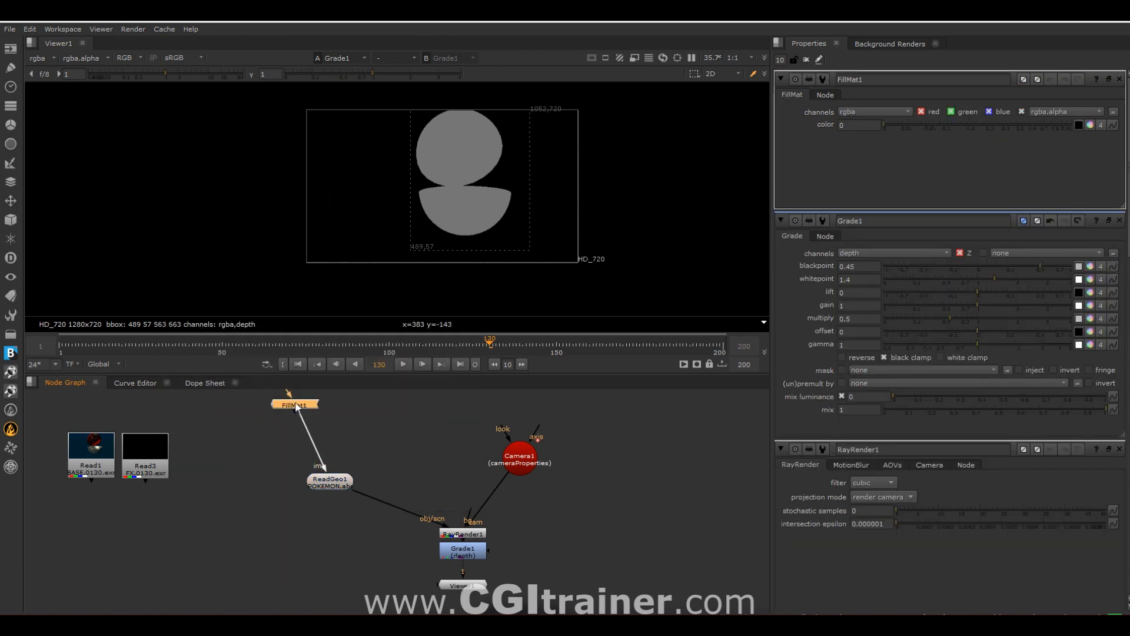
pyautogui.moveTo(905, 126); pyautogui.dragTo(1072, 127)
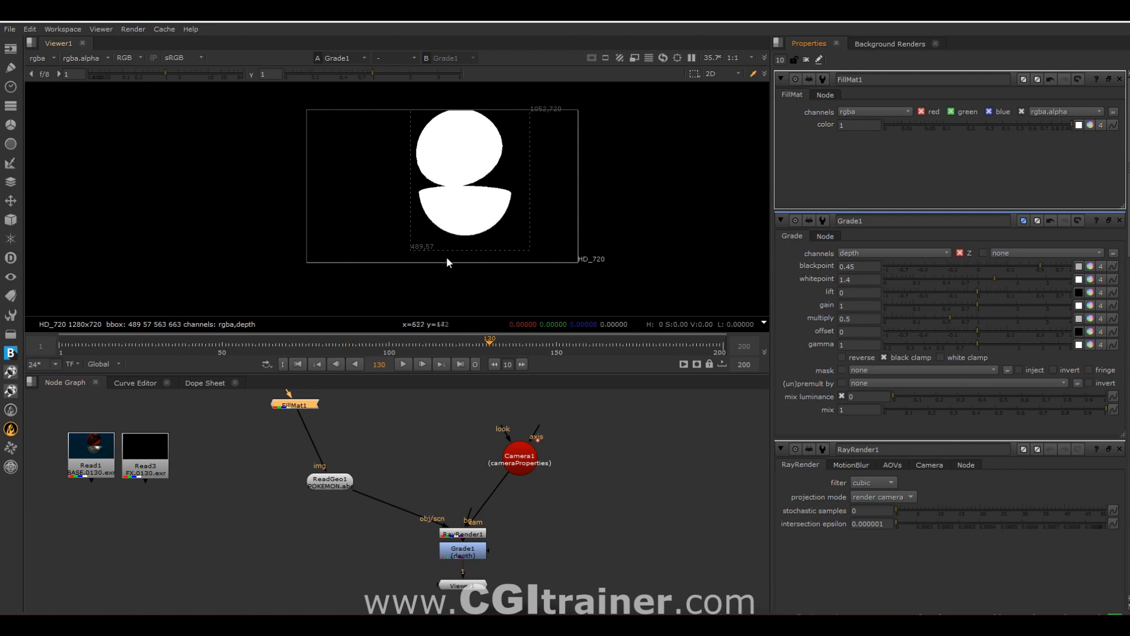
# Step: Insert an AmbientOcclusion node between FillMat1 and ReadGeo1, and rearrange ReadGeo1 beside it
pyautogui.rightClick(347, 422)
pyautogui.press('Escape')
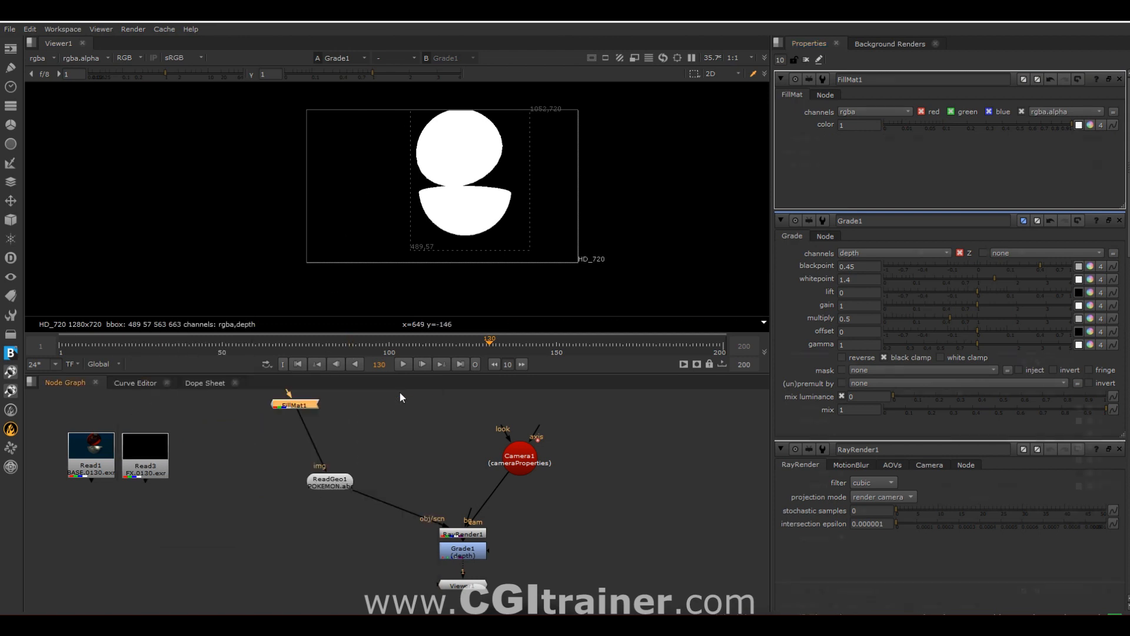
pyautogui.scroll(3, 474, 169)
pyautogui.moveTo(297, 419); pyautogui.dragTo(309, 437)
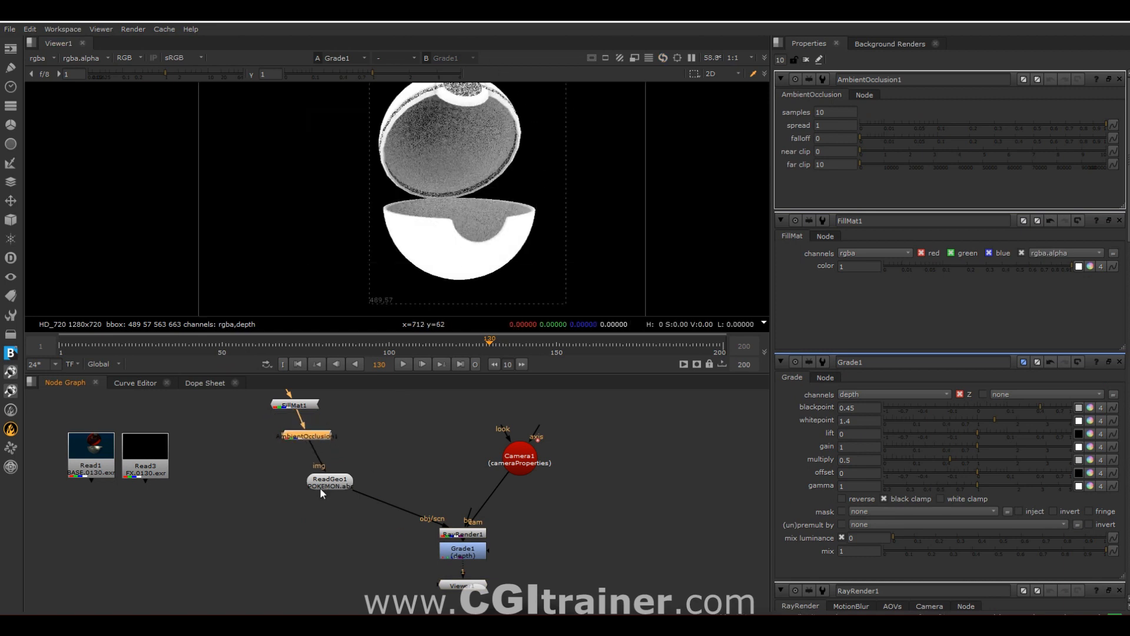
pyautogui.moveTo(338, 486); pyautogui.dragTo(401, 440)
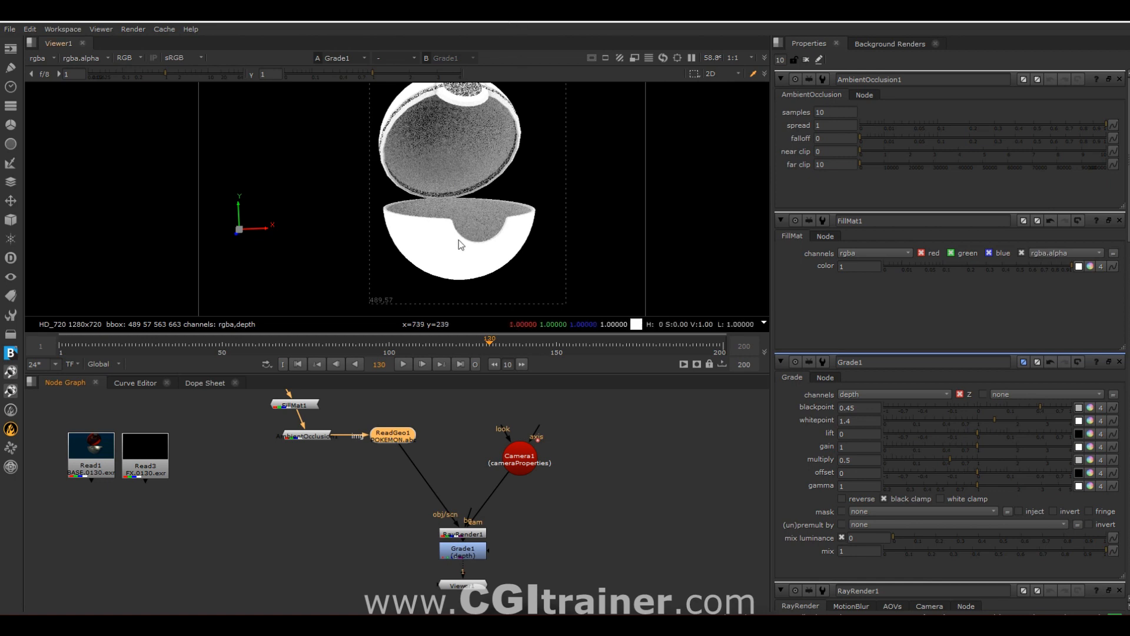
# Step: Unload the BLACK and CENTRE objects from ReadGeo1's scenegraph
pyautogui.doubleClick(391, 441)
pyautogui.click(892, 96)
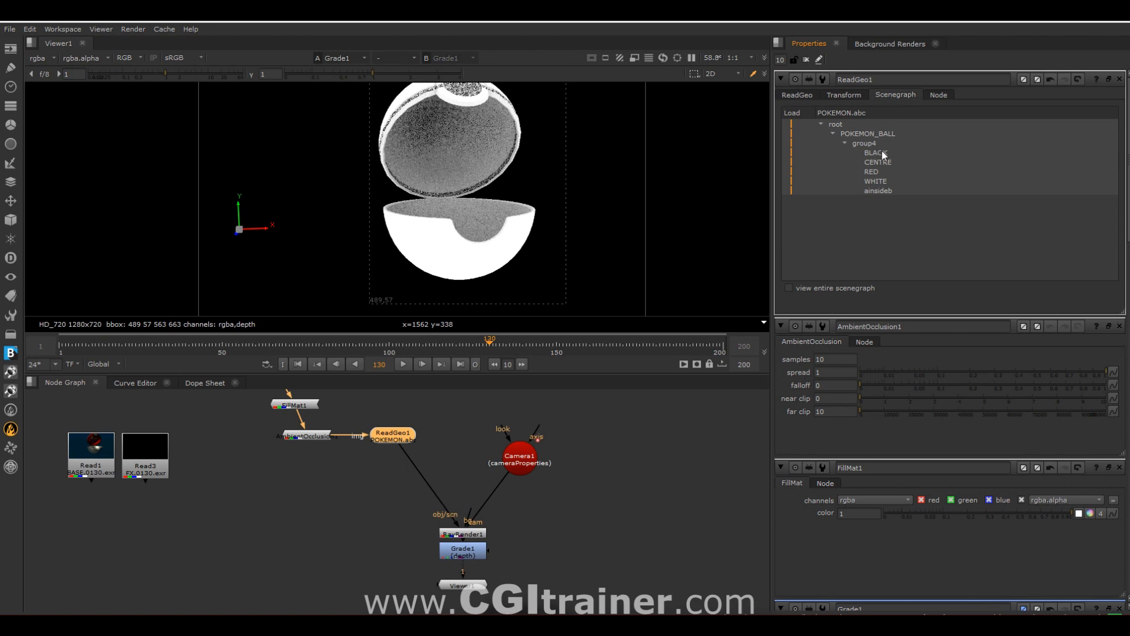
pyautogui.click(795, 152)
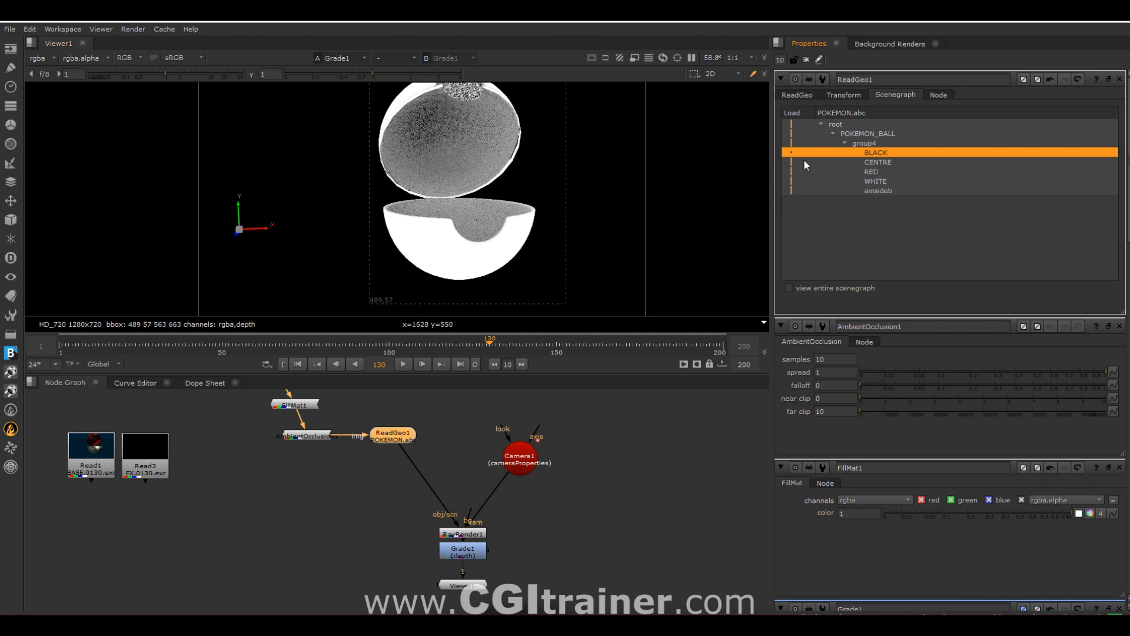
pyautogui.click(790, 161)
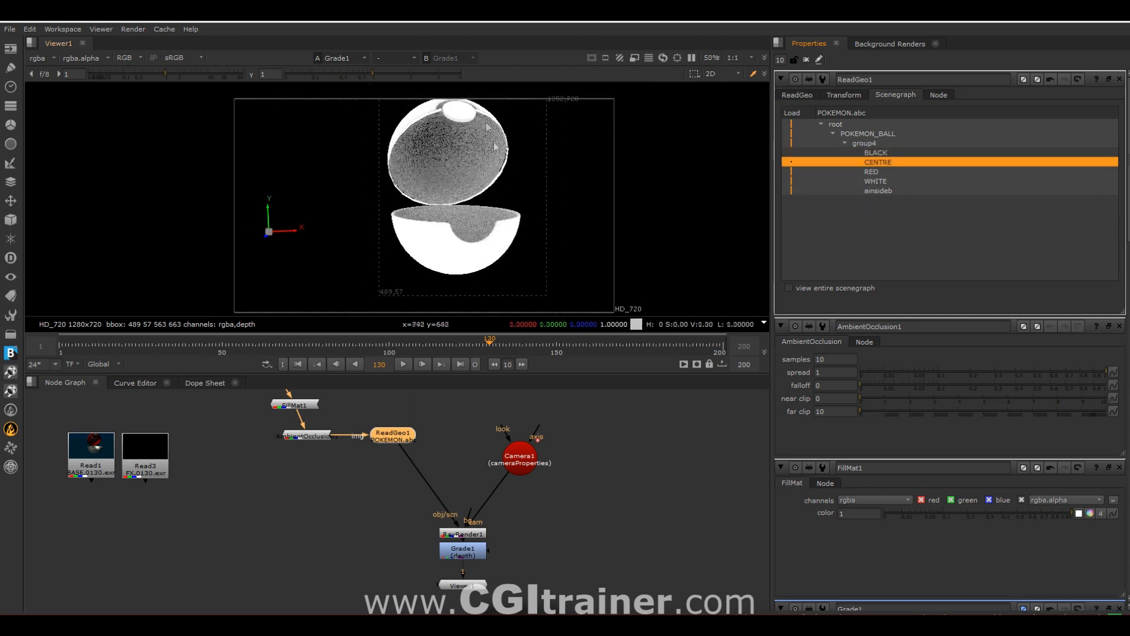
# Step: Set AmbientOcclusion1's samples to 50 and far clip to 100000
pyautogui.click(305, 438)
pyautogui.doubleClick(304, 436)
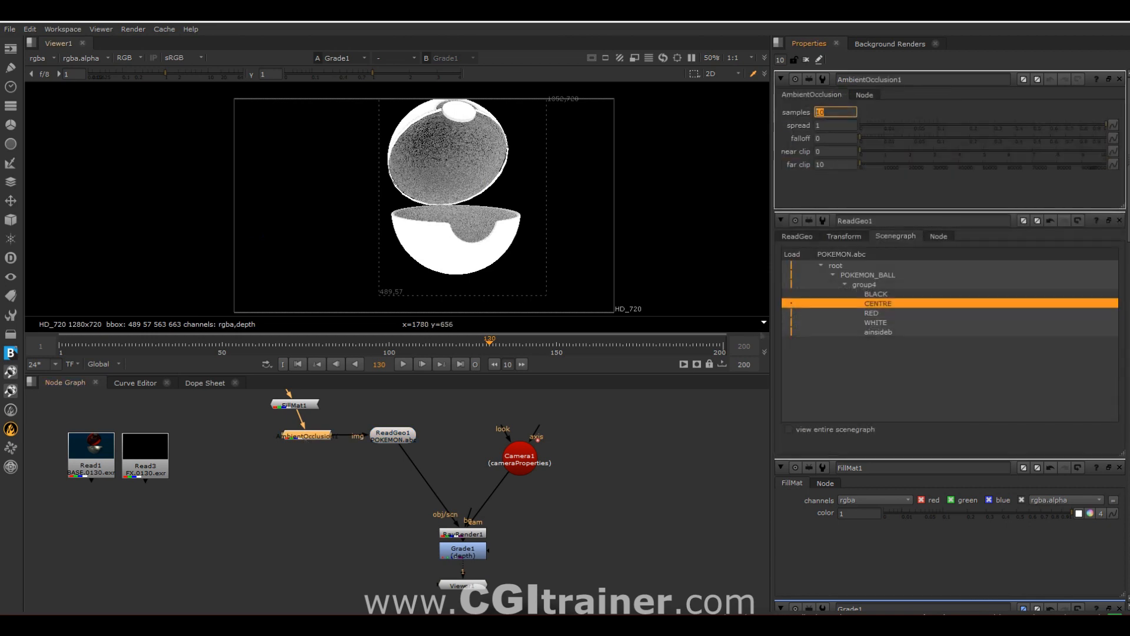
pyautogui.press('Return')
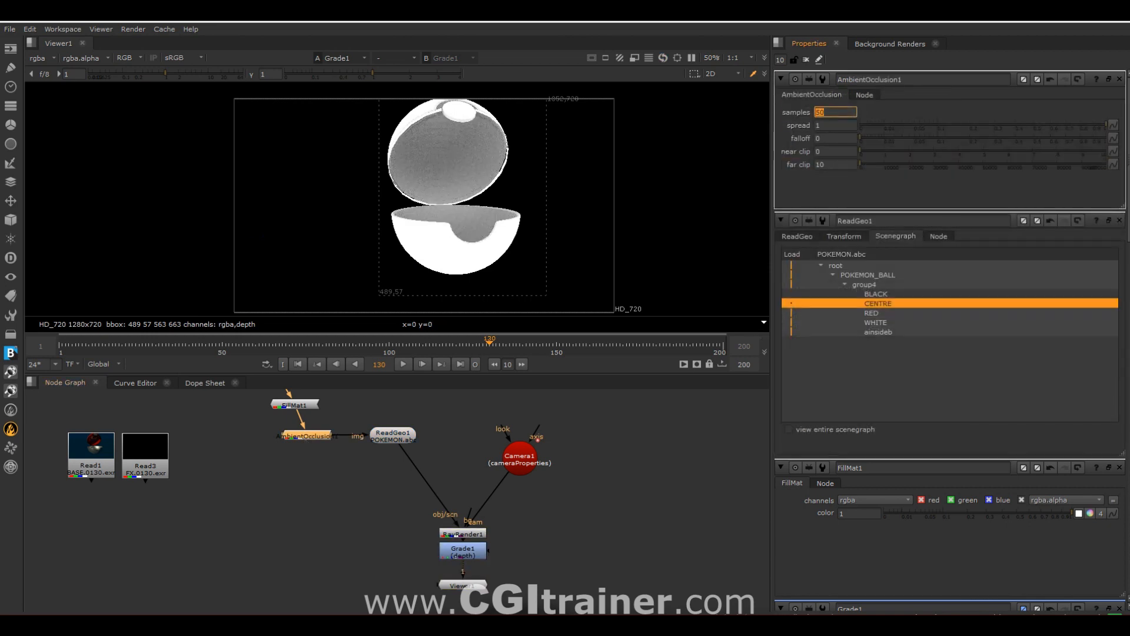
pyautogui.scroll(3, 450, 173)
pyautogui.scroll(-2, 439, 190)
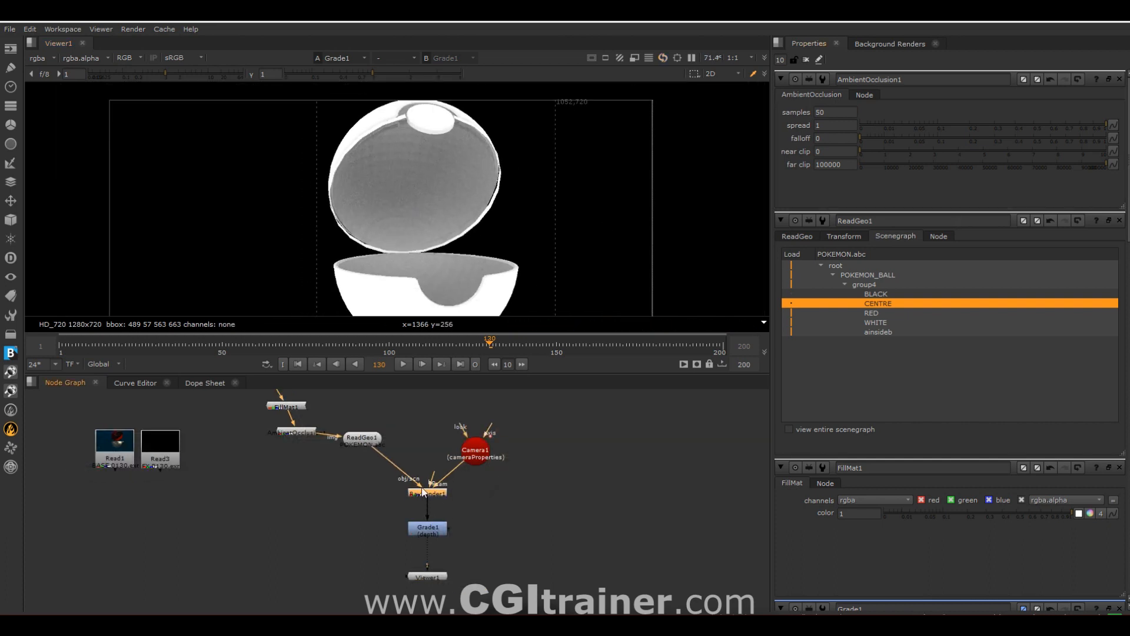
# Step: Create a new layer N with rgba channels for RayRender1's surface normal AOV
pyautogui.doubleClick(424, 494)
pyautogui.click(892, 94)
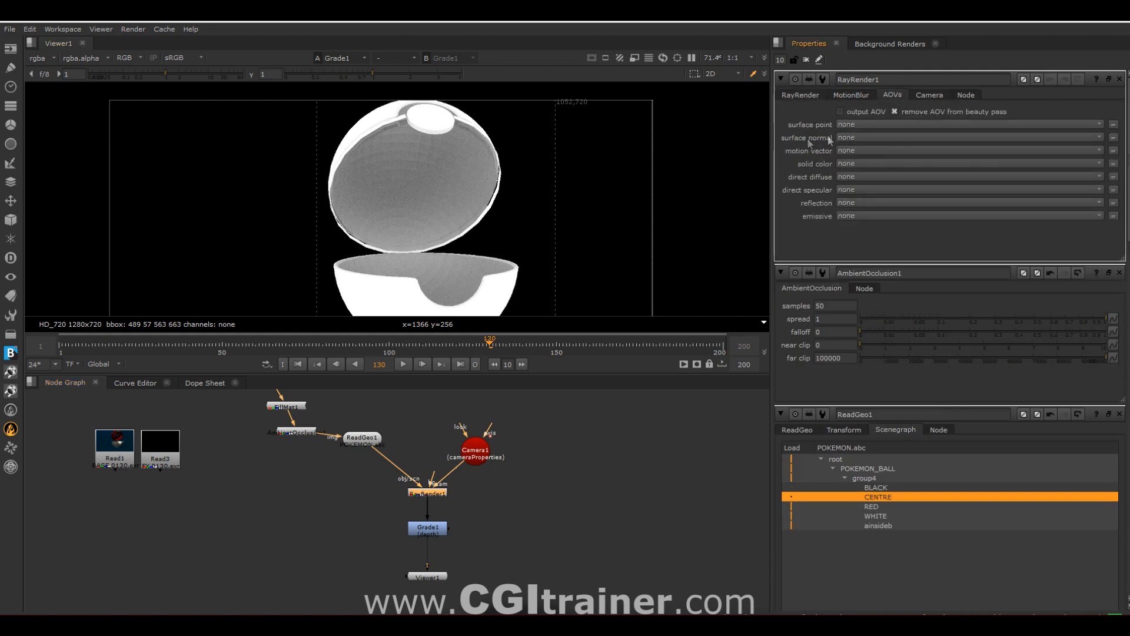
pyautogui.click(878, 135)
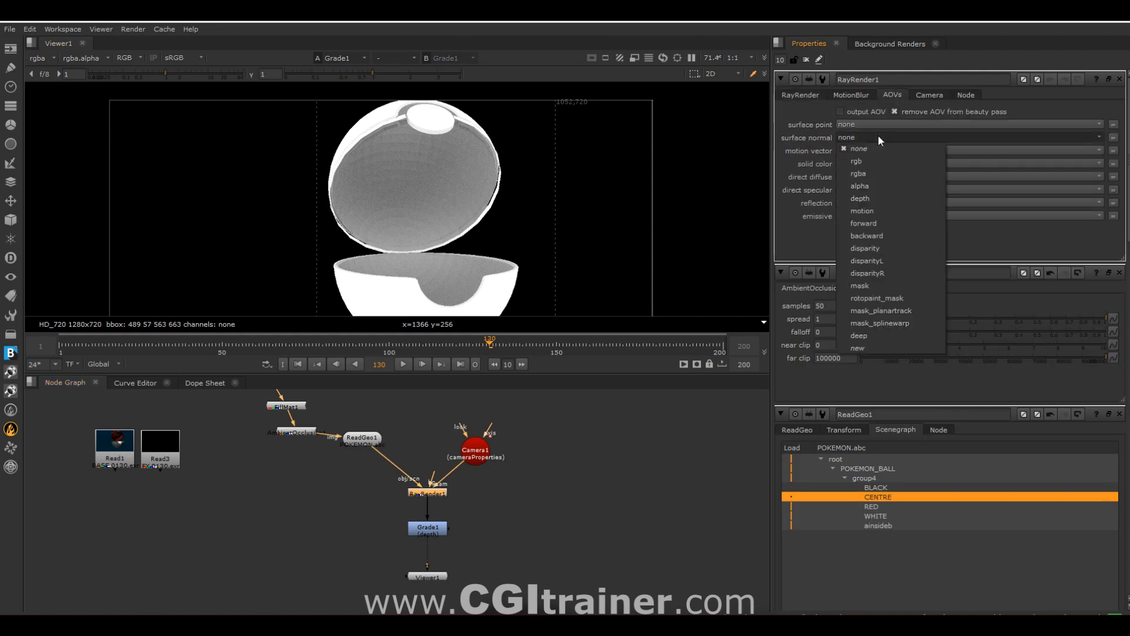
pyautogui.click(858, 347)
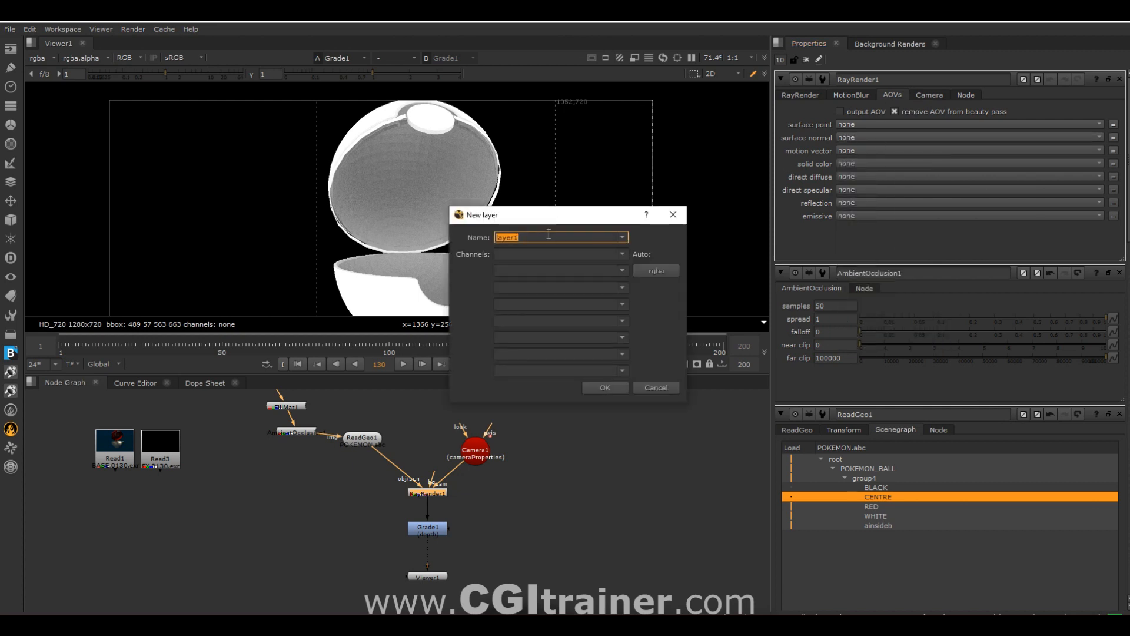
pyautogui.write('N')
pyautogui.click(664, 269)
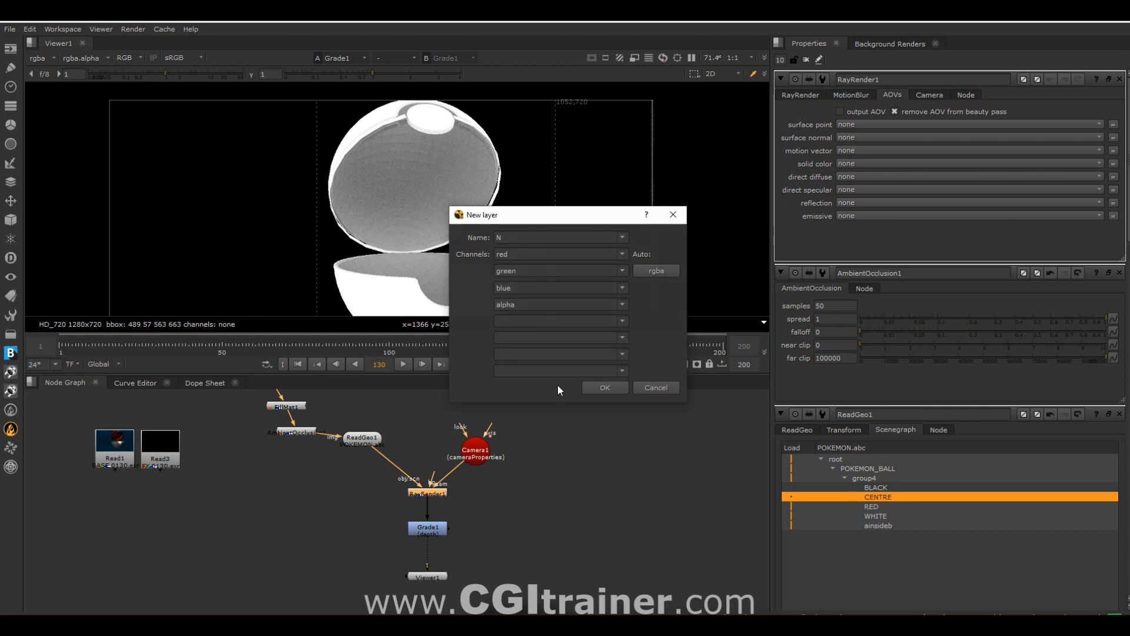
pyautogui.click(605, 388)
# Step: Show the N layer in the viewer and enable output AOV on RayRender1
pyautogui.click(37, 57)
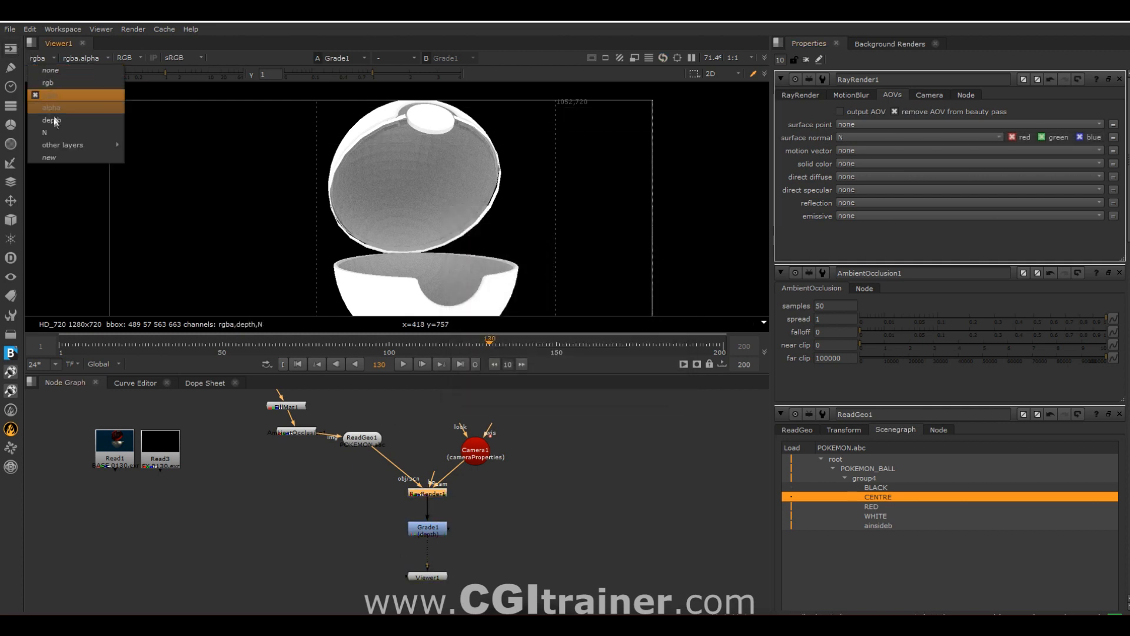
pyautogui.click(45, 133)
pyautogui.click(849, 111)
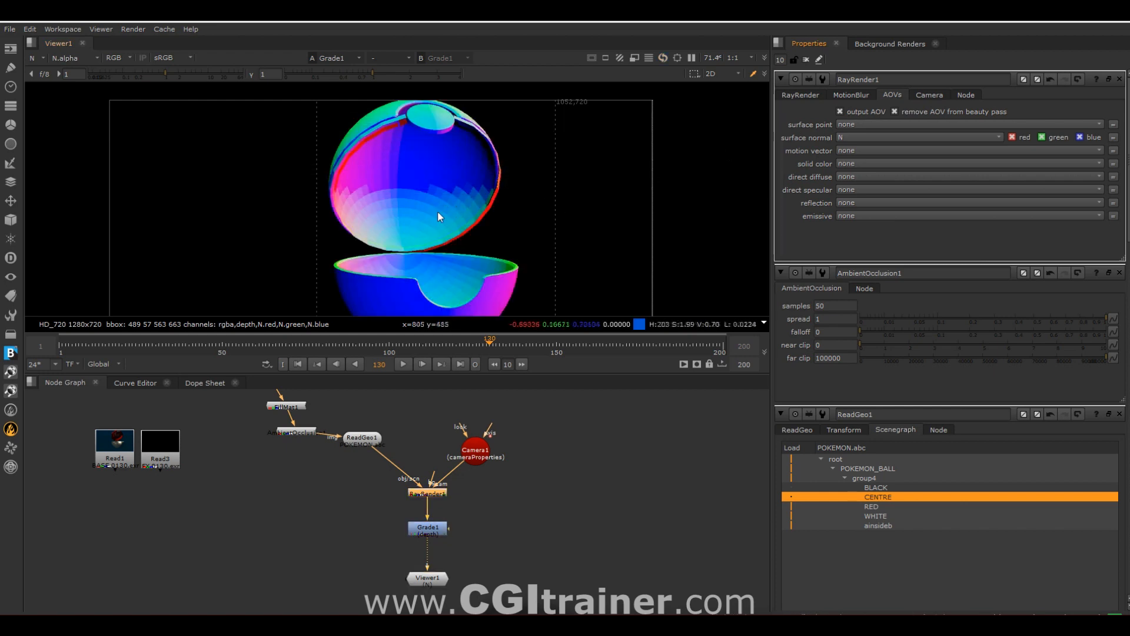
# Step: Rearrange FillMat1 and AmbientOcclusion1 higher in the node graph to free space around ReadGeo1
pyautogui.moveTo(575, 462); pyautogui.dragTo(609, 548, button='middle')
pyautogui.moveTo(320, 493); pyautogui.dragTo(330, 452)
pyautogui.click(327, 523)
pyautogui.moveTo(326, 523); pyautogui.dragTo(324, 481)
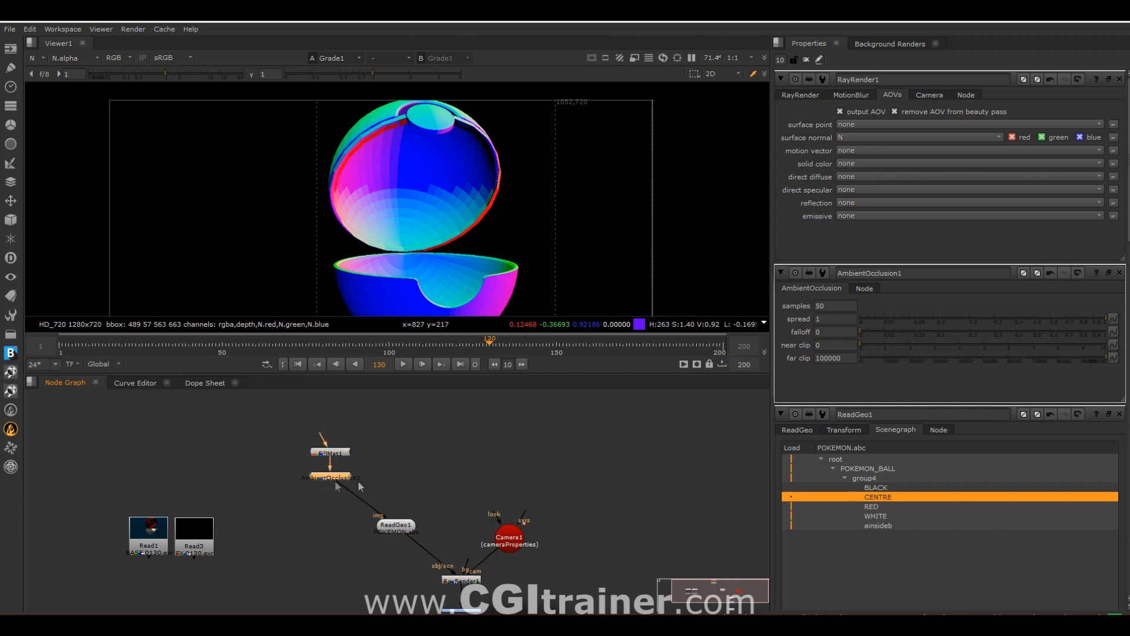
pyautogui.moveTo(406, 474); pyautogui.dragTo(395, 435, button='middle')
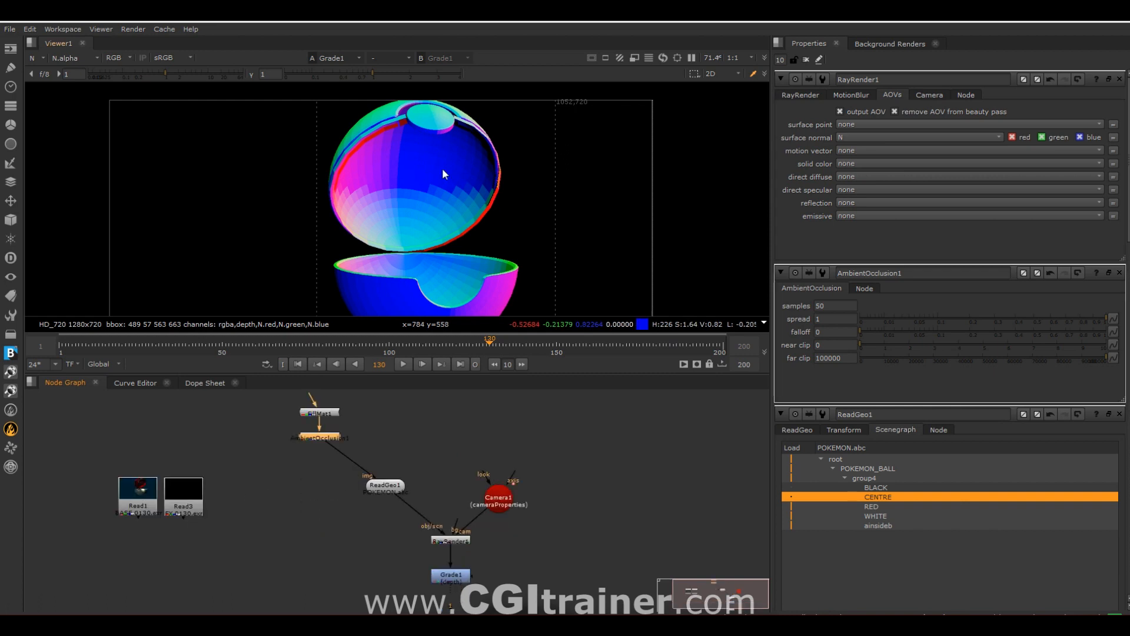
# Step: Insert a Normals node after ReadGeo1 with action build and angle threshold 45, and tidy its position
pyautogui.rightClick(382, 442)
pyautogui.moveTo(356, 428)
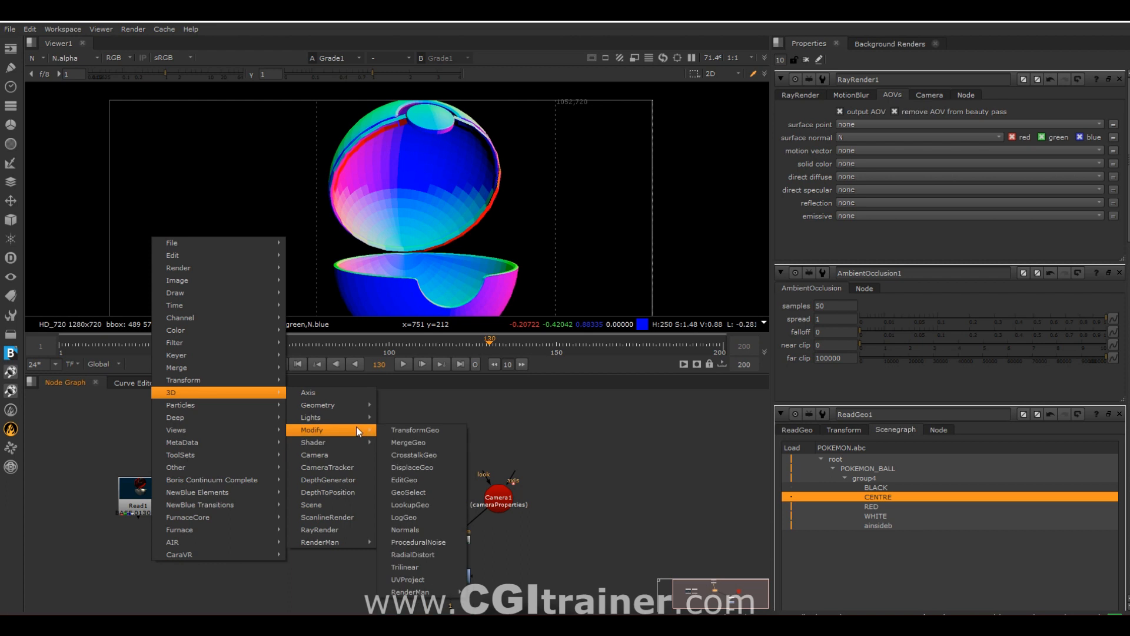
pyautogui.click(406, 530)
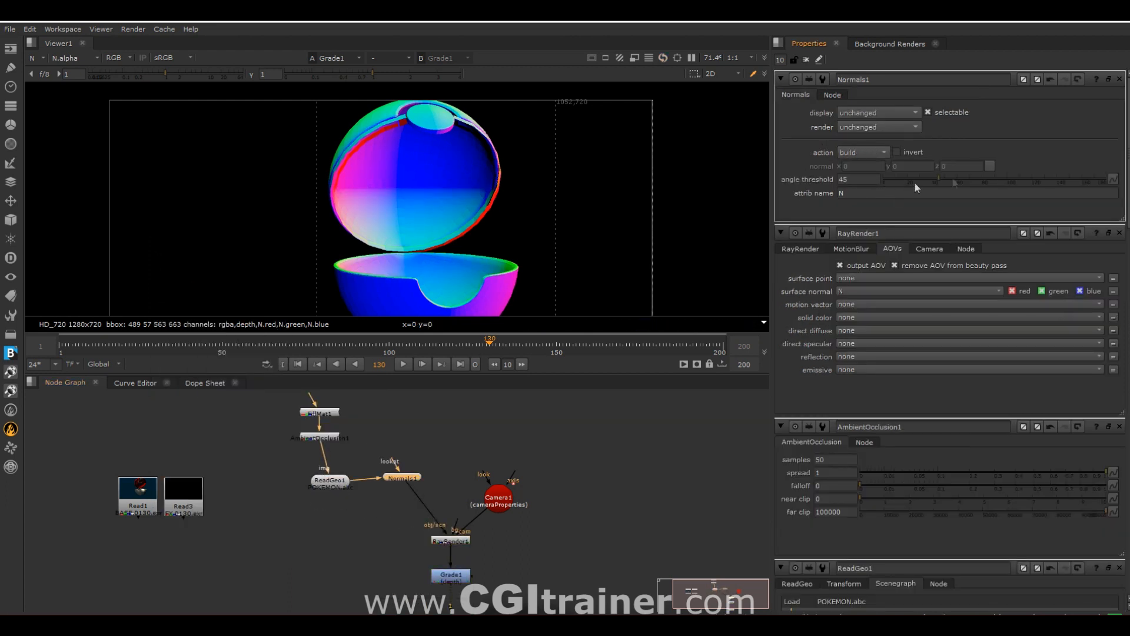
pyautogui.scroll(-2, 454, 162)
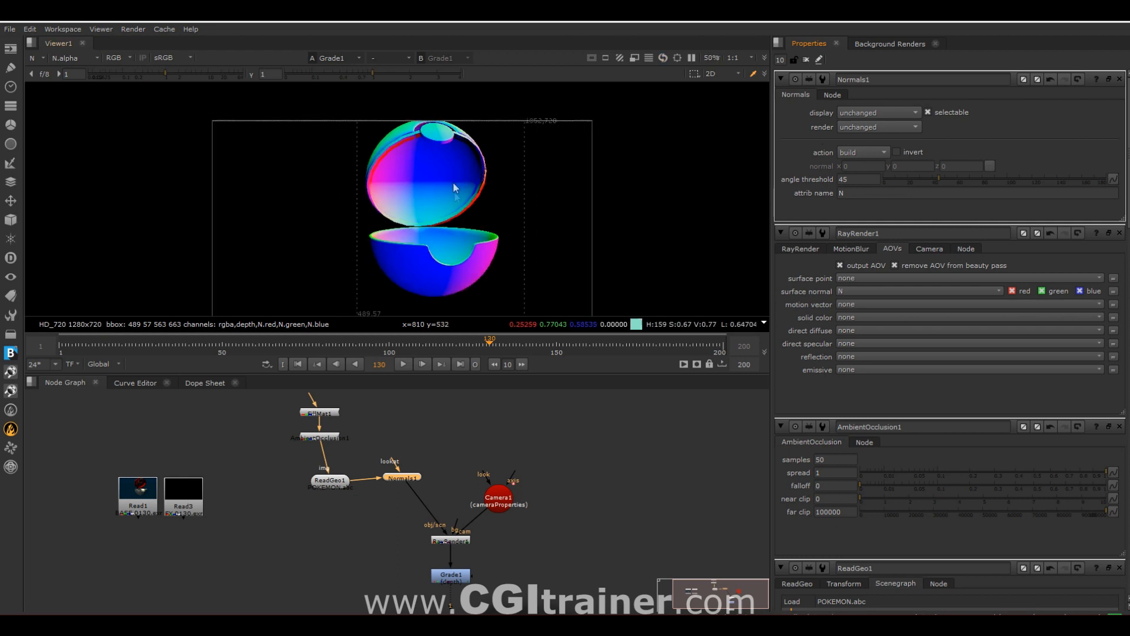
pyautogui.scroll(2, 454, 199)
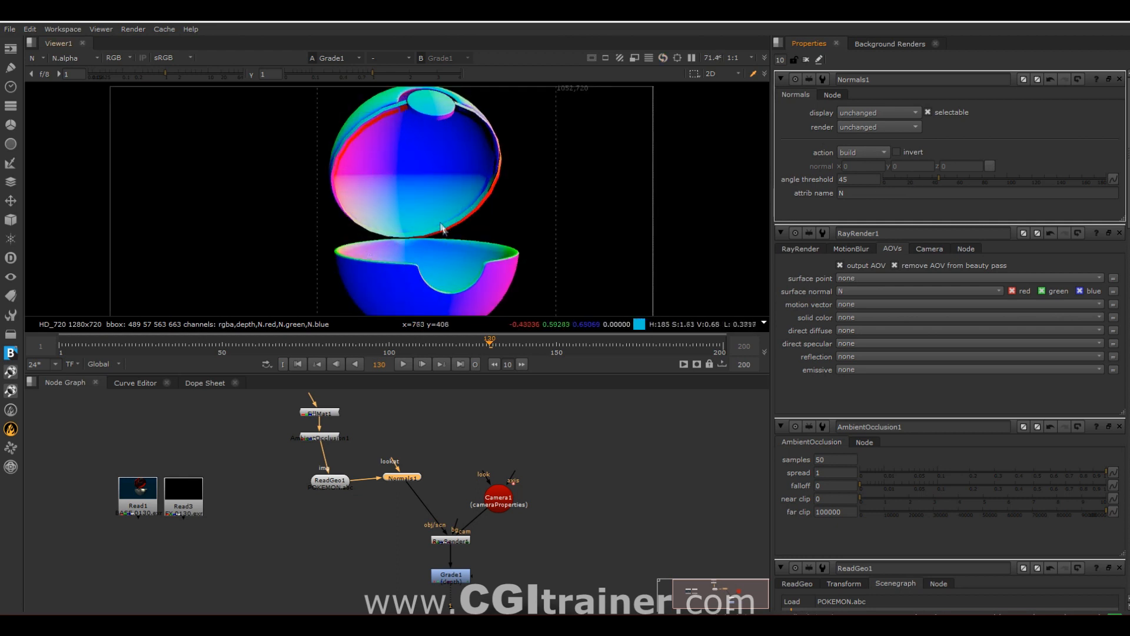
pyautogui.scroll(-2, 448, 224)
pyautogui.moveTo(406, 479)
pyautogui.mouseDown()
pyautogui.moveTo(382, 496)
pyautogui.moveTo(398, 485)
pyautogui.mouseUp()
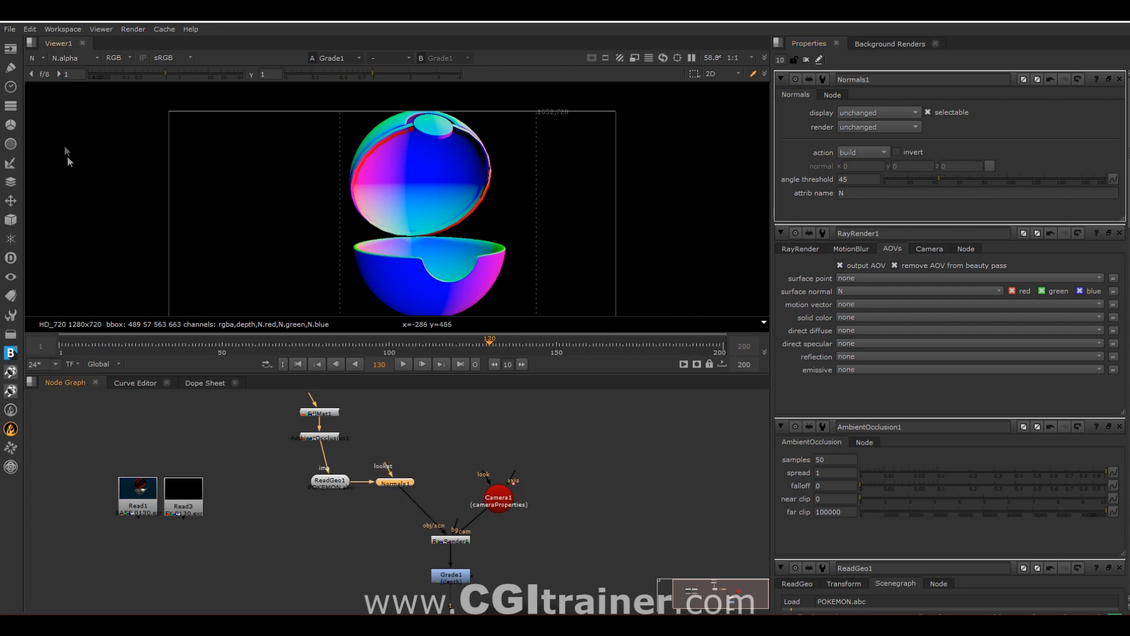
# Step: Switch the viewer back to the rgba layer and examine the ambient occlusion on the ball
pyautogui.click(35, 57)
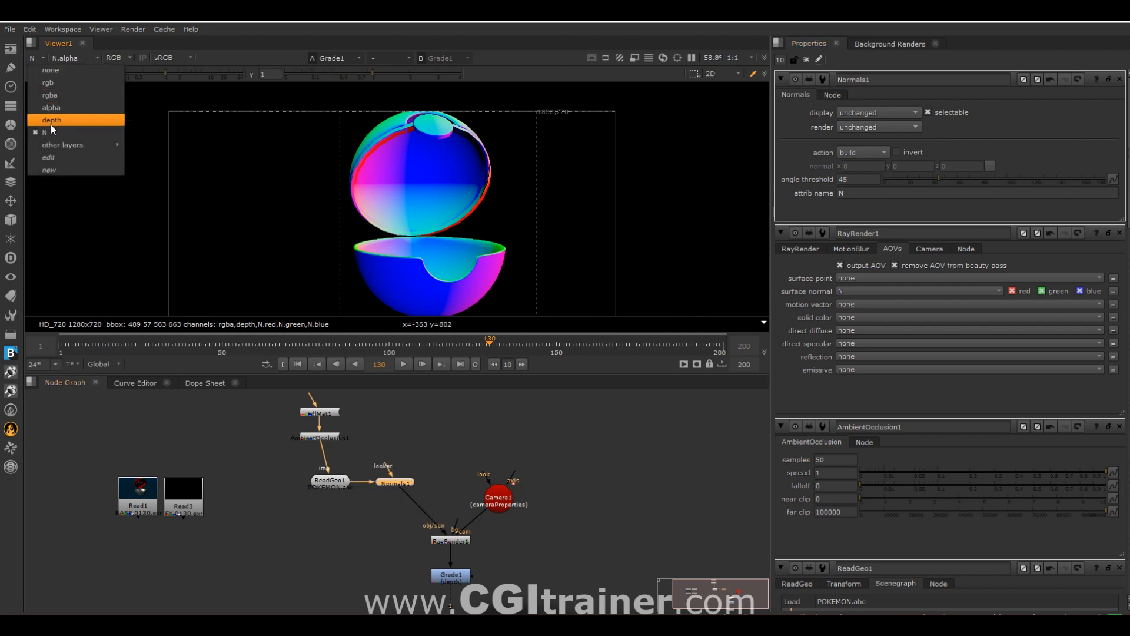
pyautogui.click(48, 98)
pyautogui.scroll(1, 438, 185)
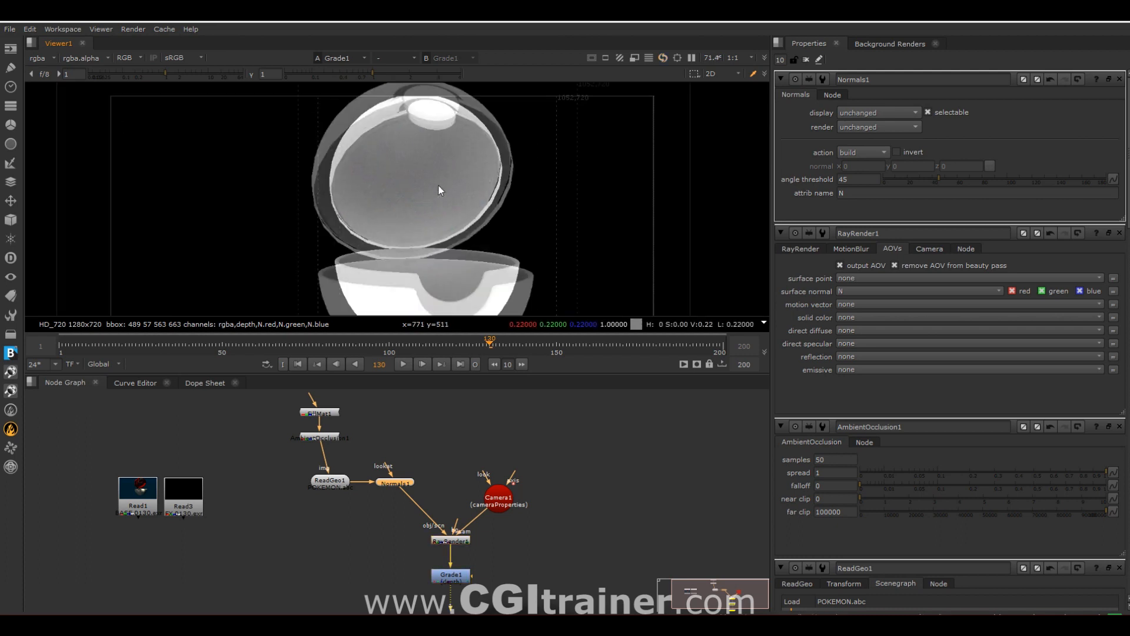
pyautogui.scroll(1, 438, 184)
pyautogui.scroll(-4, 438, 185)
pyautogui.scroll(-2, 436, 500)
# Step: Duplicate the branch of FillMat1, AmbientOcclusion1, ReadGeo1, Normals1 and RayRender1 beside the original
pyautogui.click(416, 504)
pyautogui.scroll(2, 471, 465)
pyautogui.moveTo(479, 461); pyautogui.dragTo(377, 468, button='middle')
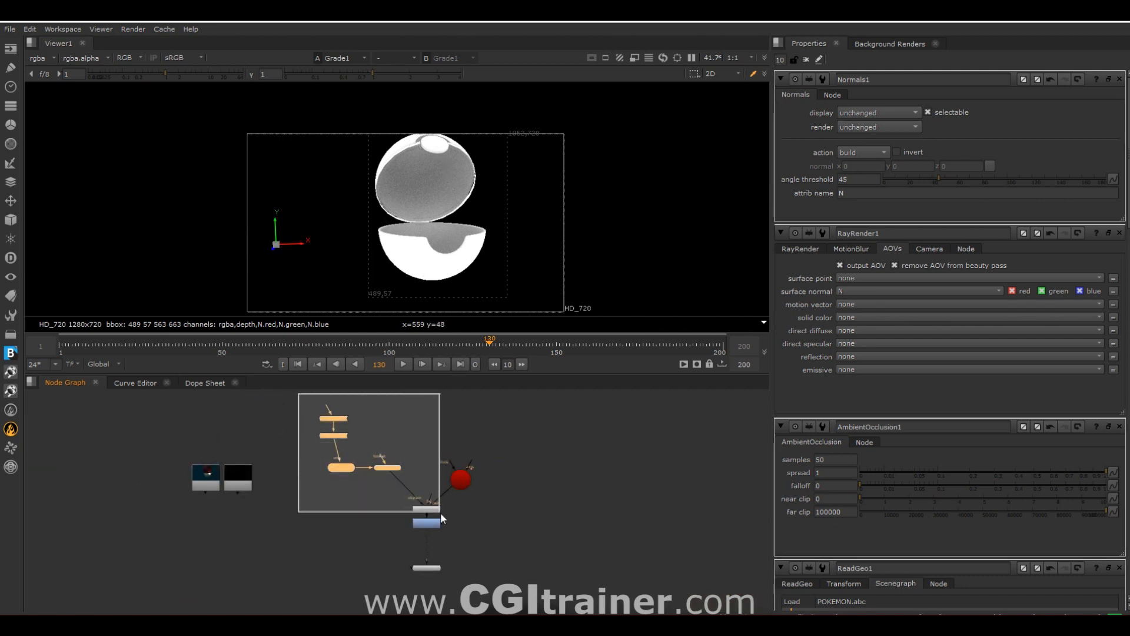
pyautogui.moveTo(440, 513); pyautogui.dragTo(440, 515)
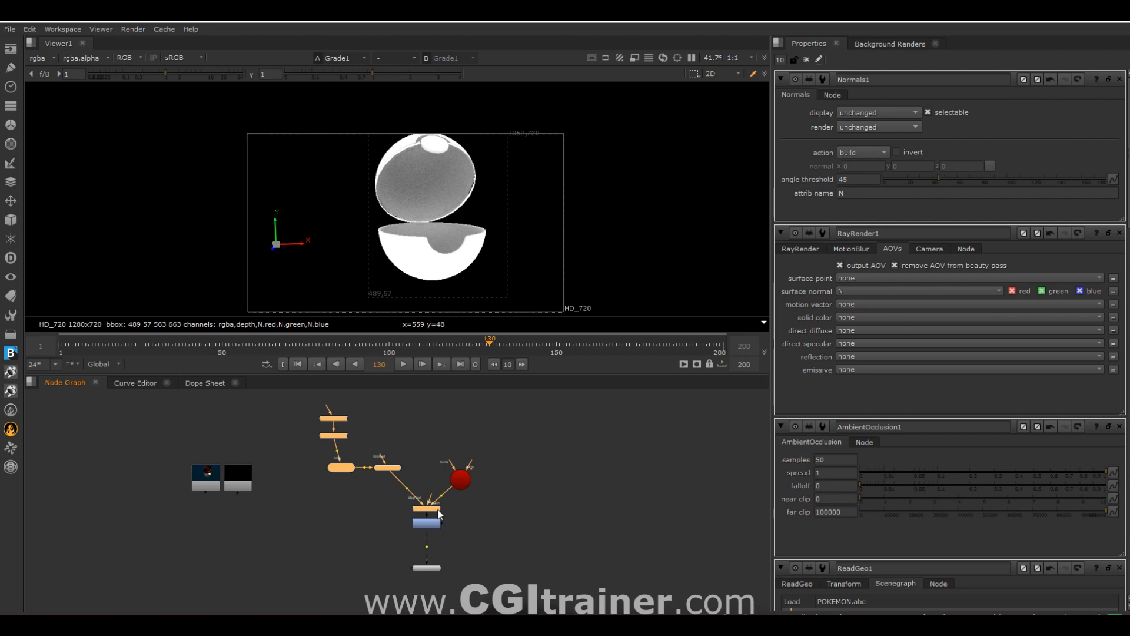
pyautogui.hotkey('ctrl', 'v')
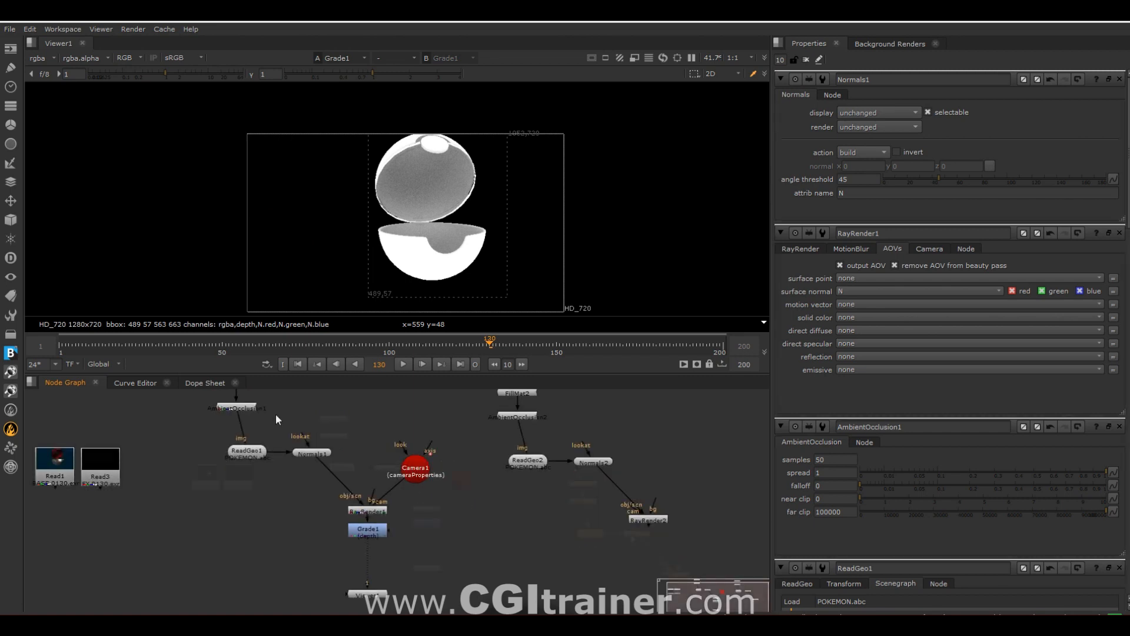
# Step: Delete FillMat1 and AmbientOcclusion1 from the original ReadGeo1 branch
pyautogui.moveTo(275, 414); pyautogui.dragTo(358, 490, button='middle')
pyautogui.moveTo(261, 419); pyautogui.dragTo(362, 504)
pyautogui.press('Delete')
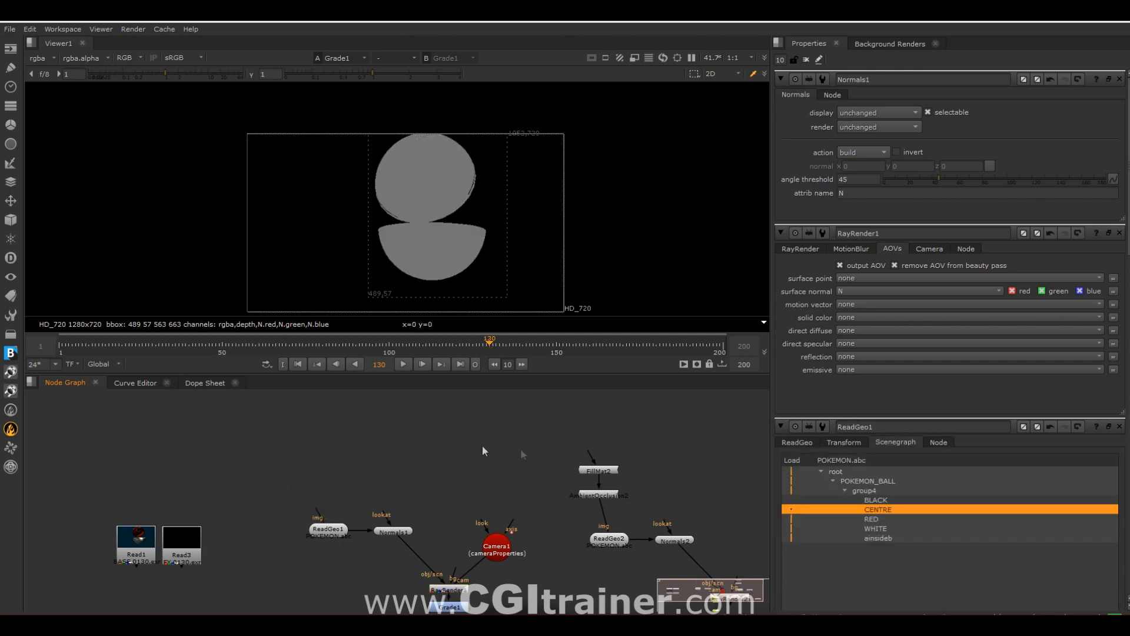
# Step: Display the N layer and the depth layer of Grade1's output in the viewer and examine both passes
pyautogui.moveTo(471, 457); pyautogui.dragTo(398, 381, button='middle')
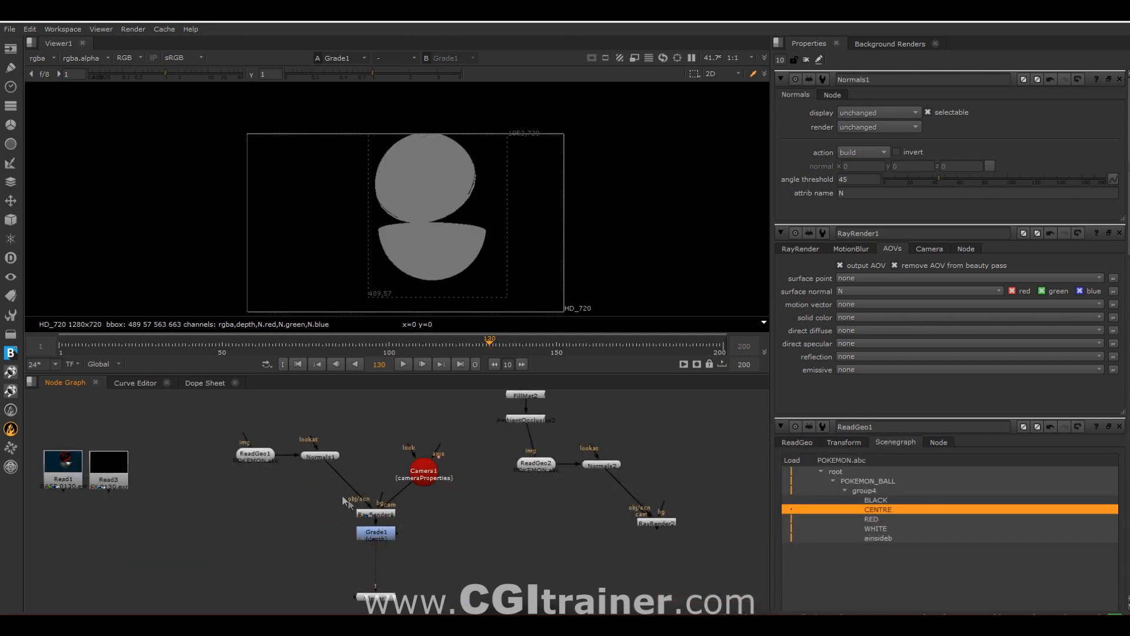
pyautogui.click(41, 58)
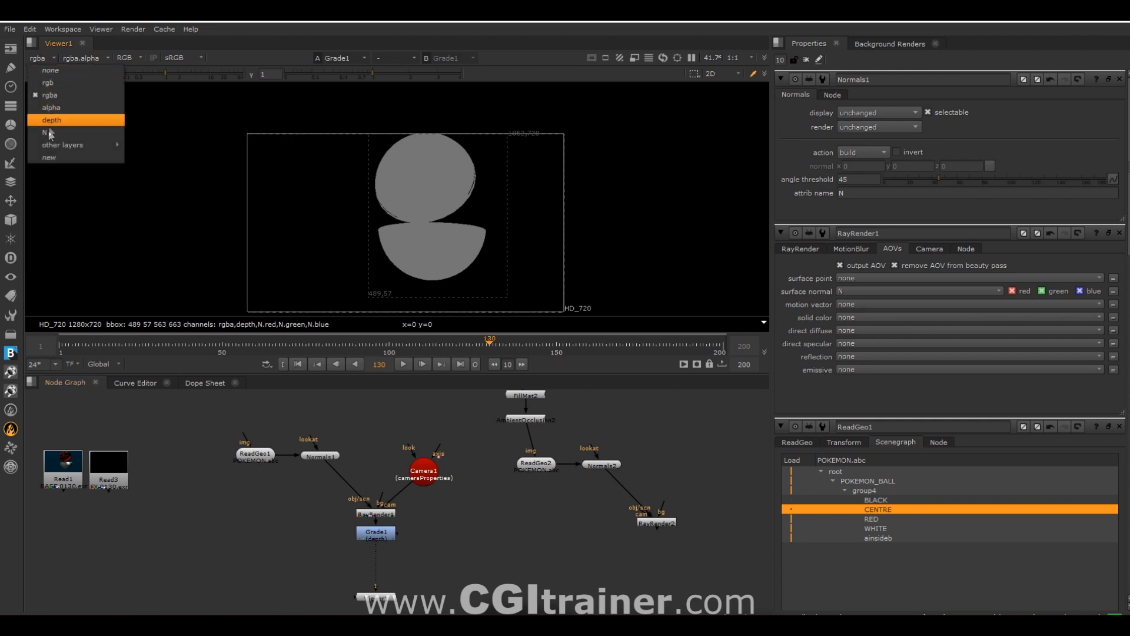
pyautogui.click(48, 132)
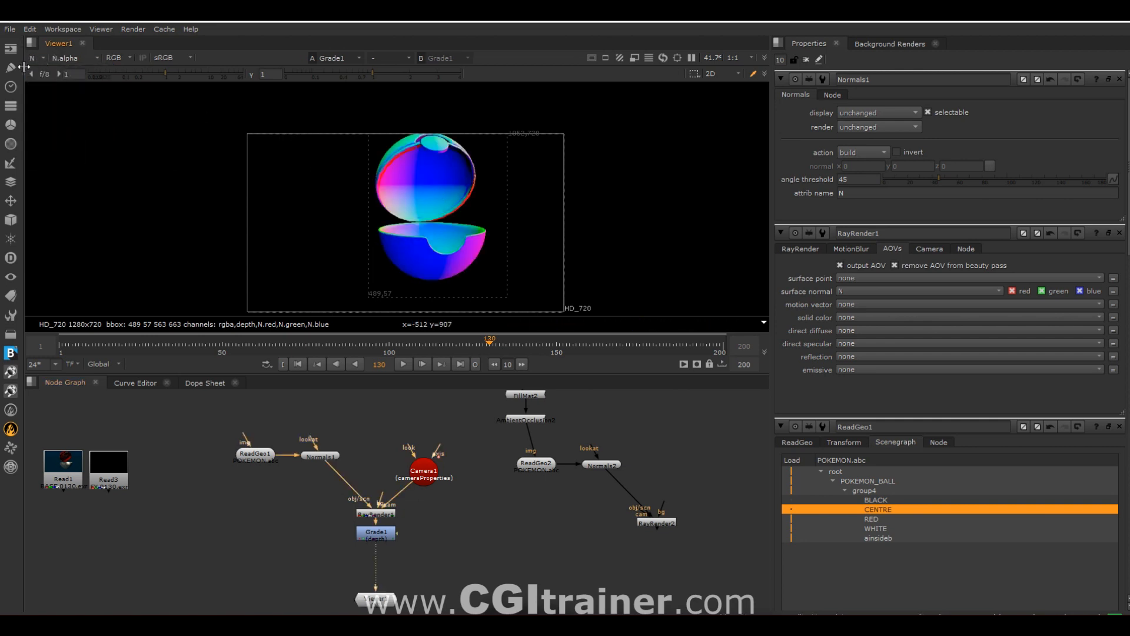
pyautogui.click(32, 57)
pyautogui.click(48, 121)
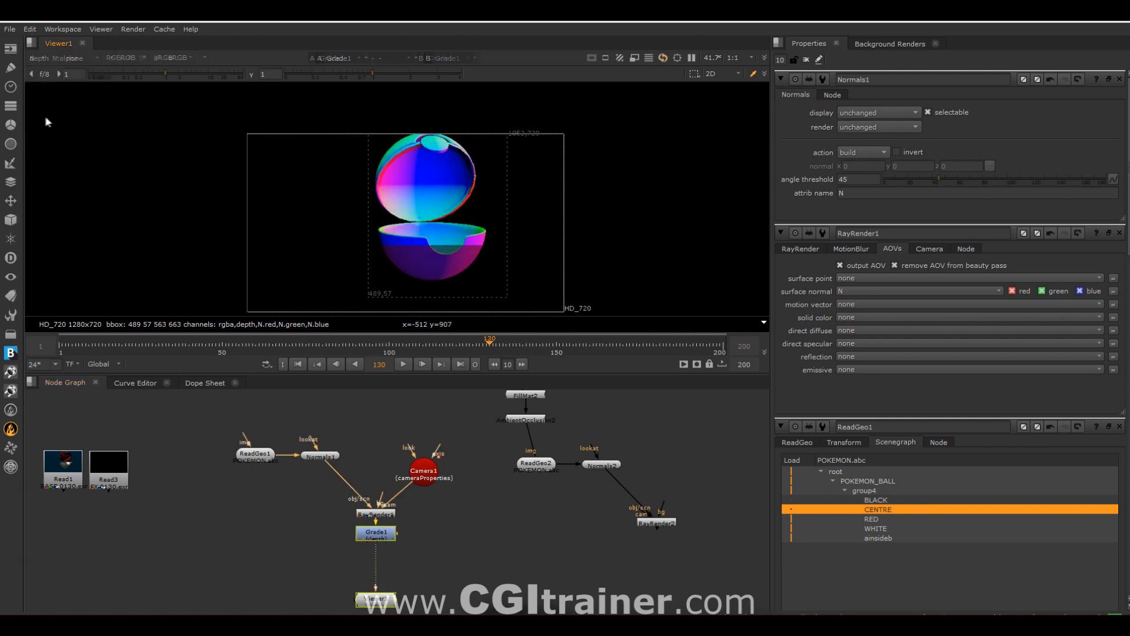
pyautogui.scroll(2, 398, 206)
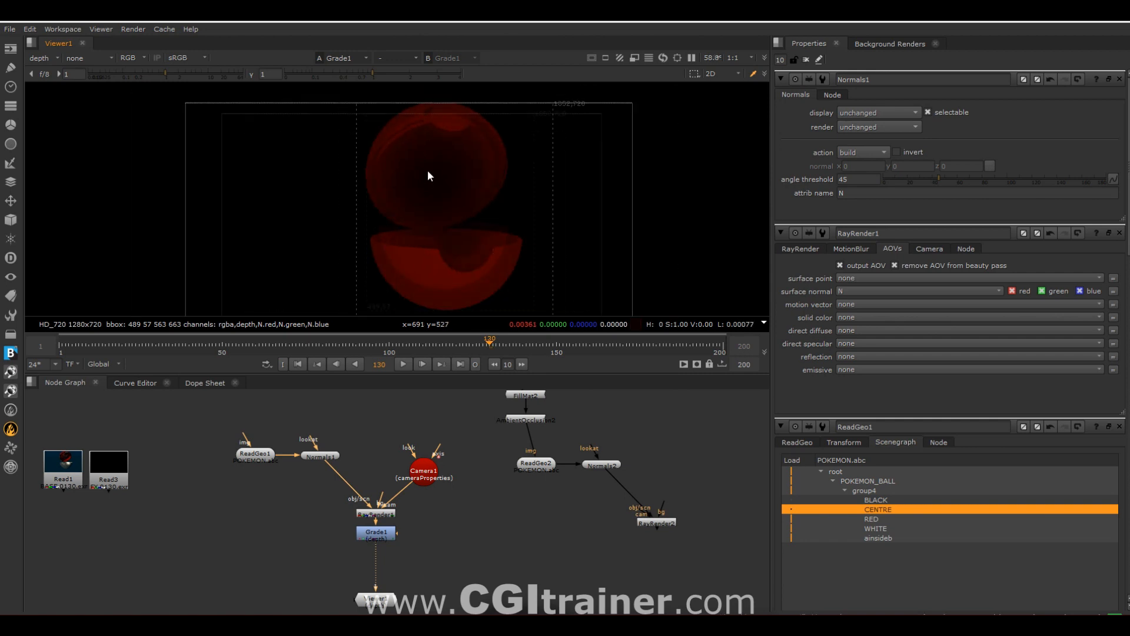
pyautogui.scroll(-1, 428, 172)
# Step: Open ReadGeo1's properties and tidy its branch by stacking Normals1 beneath ReadGeo1 and moving Camera1 slightly higher
pyautogui.click(253, 457)
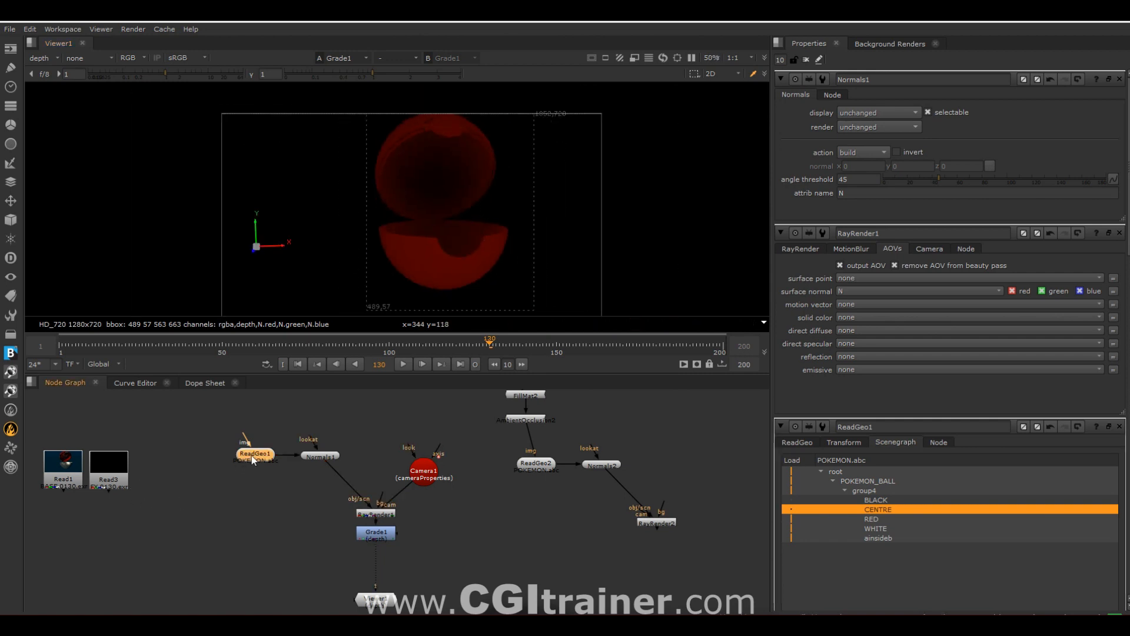
pyautogui.doubleClick(254, 458)
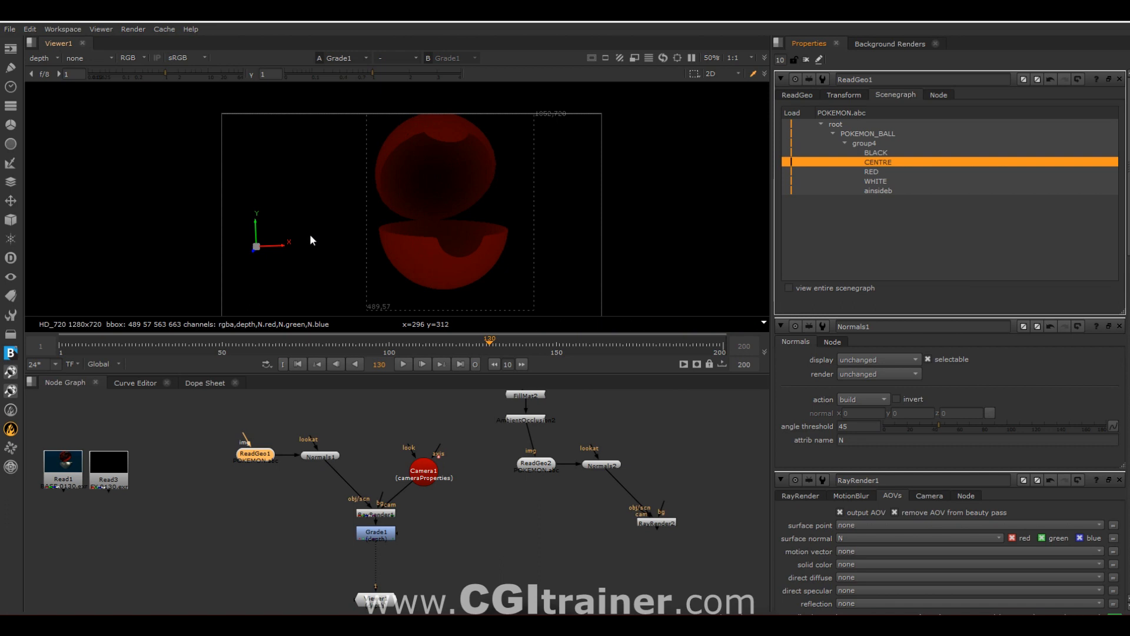
pyautogui.moveTo(268, 458); pyautogui.dragTo(266, 428)
pyautogui.moveTo(319, 456); pyautogui.dragTo(268, 467)
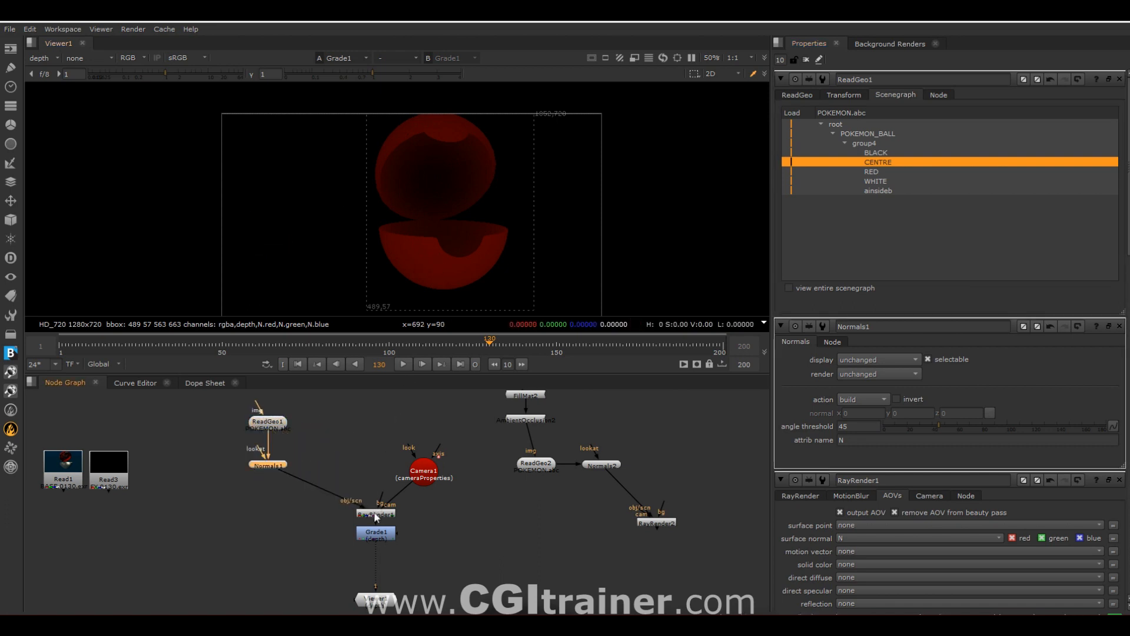
pyautogui.moveTo(431, 471); pyautogui.dragTo(438, 438)
pyautogui.moveTo(408, 514); pyautogui.dragTo(412, 465, button='middle')
# Step: Switch the viewer to the N layer of Grade1's output and inspect the ball's surface normals
pyautogui.click(370, 489)
pyautogui.click(45, 61)
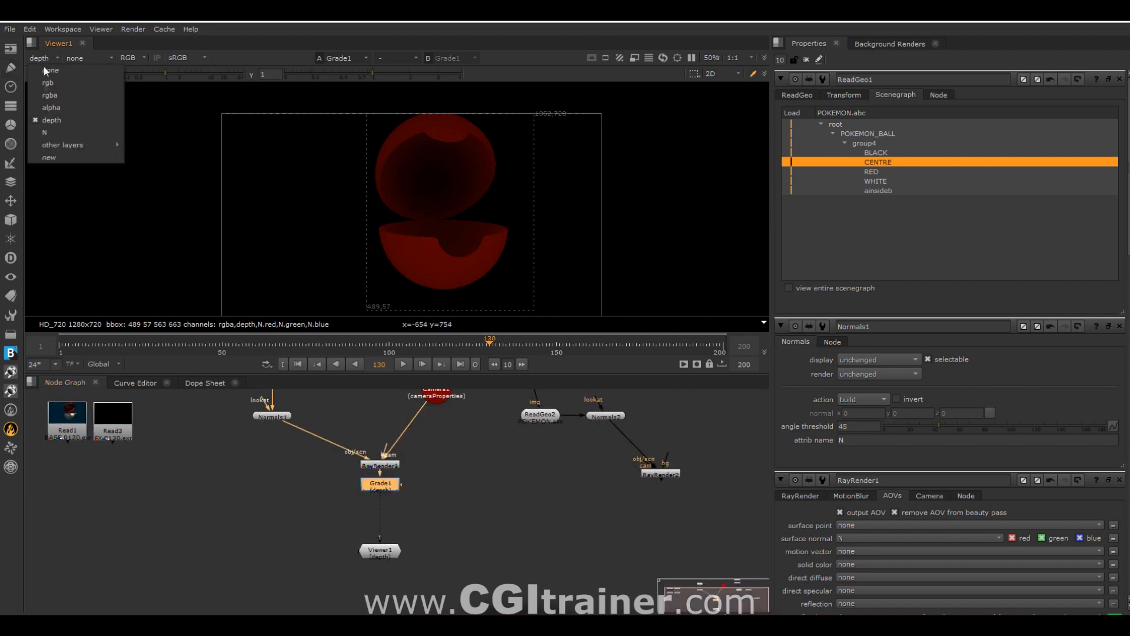
pyautogui.click(47, 130)
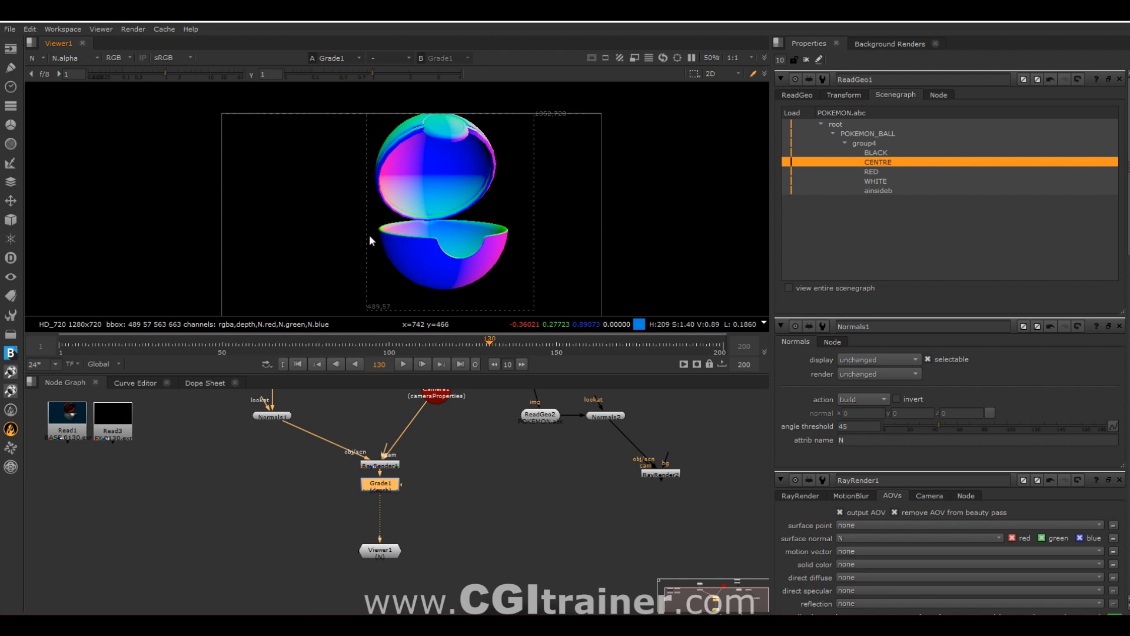
pyautogui.click(465, 472)
pyautogui.scroll(-2, 448, 475)
pyautogui.moveTo(395, 490); pyautogui.dragTo(179, 517, button='middle')
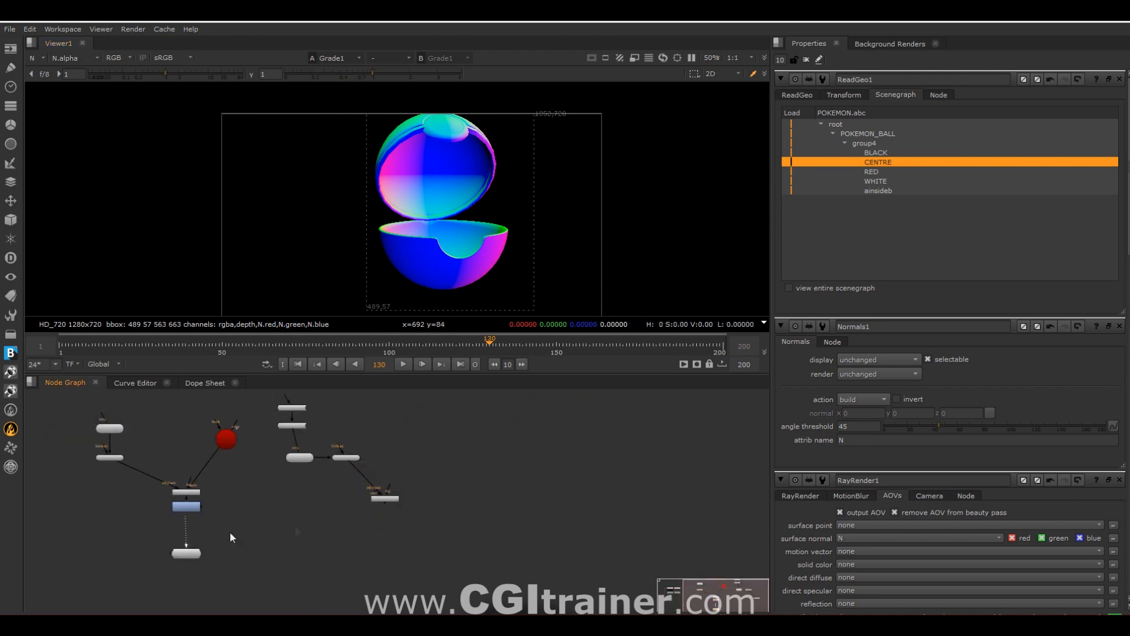
# Step: View RayRender2, connect Camera1 to its cam input, and move the ambient occlusion branch closer to the camera
pyautogui.click(382, 500)
pyautogui.press('1')
pyautogui.scroll(3, 382, 500)
pyautogui.moveTo(380, 495); pyautogui.dragTo(117, 406)
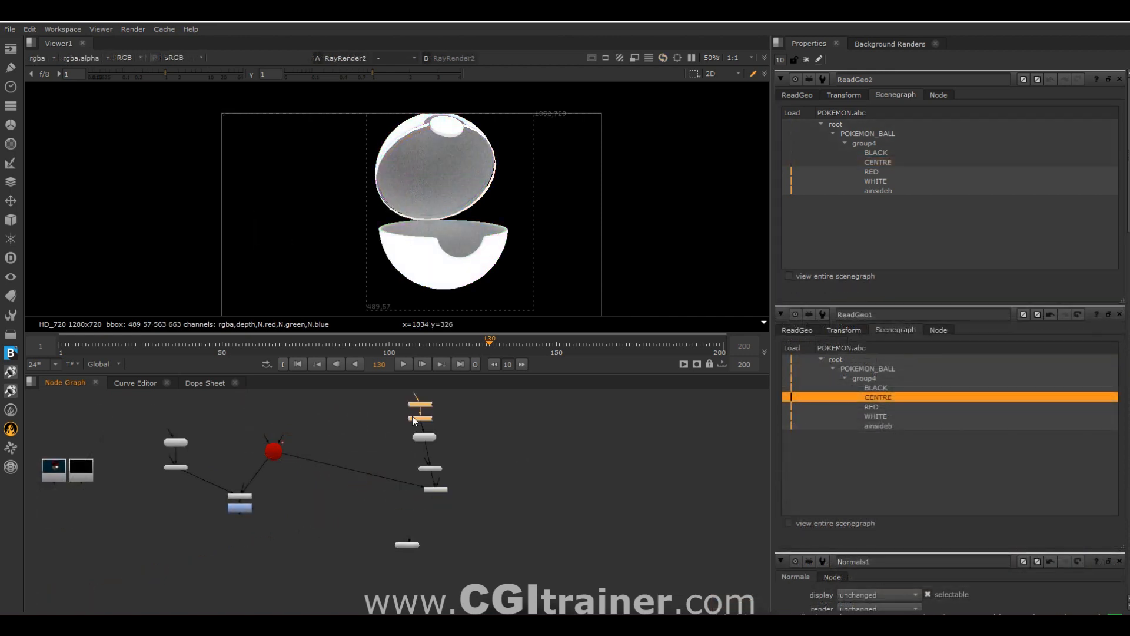
pyautogui.moveTo(474, 522); pyautogui.dragTo(402, 394)
pyautogui.moveTo(415, 437); pyautogui.dragTo(314, 436)
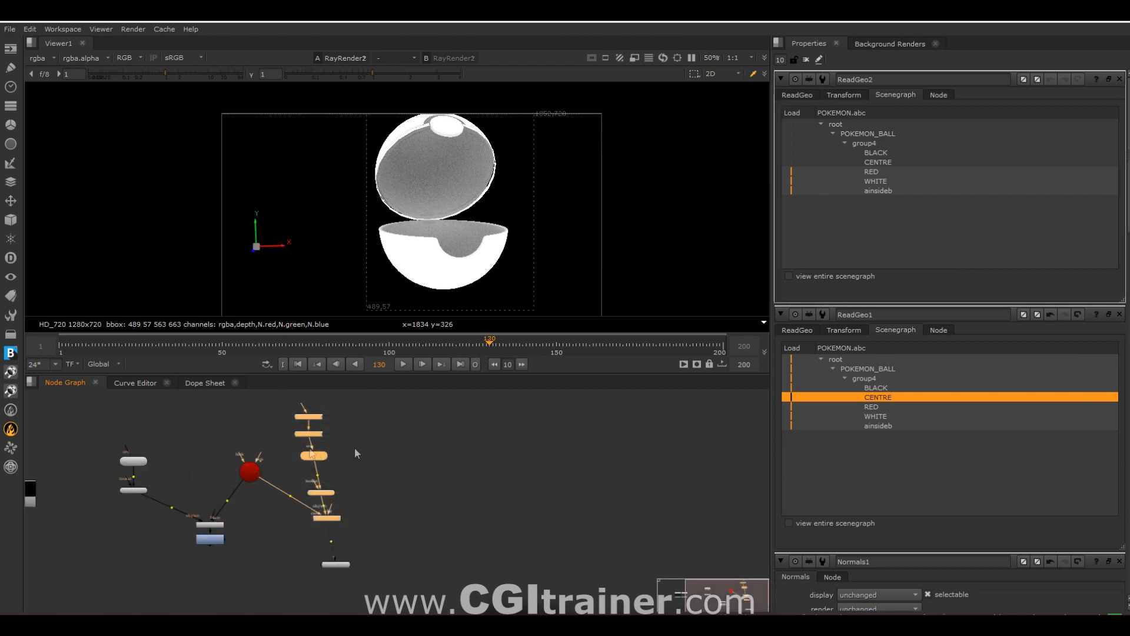
# Step: Duplicate the ambient occlusion branch beside the original, connect Camera1 to RayRender3, and view its output
pyautogui.hotkey('ctrl', 'v')
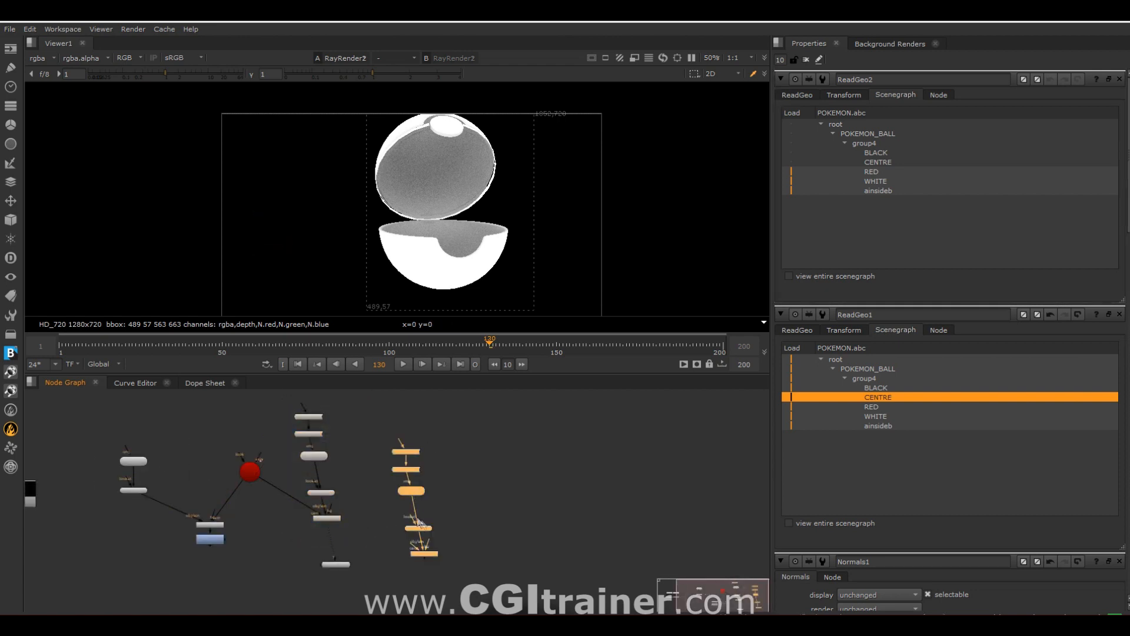
pyautogui.moveTo(412, 537); pyautogui.dragTo(259, 473)
pyautogui.press('1')
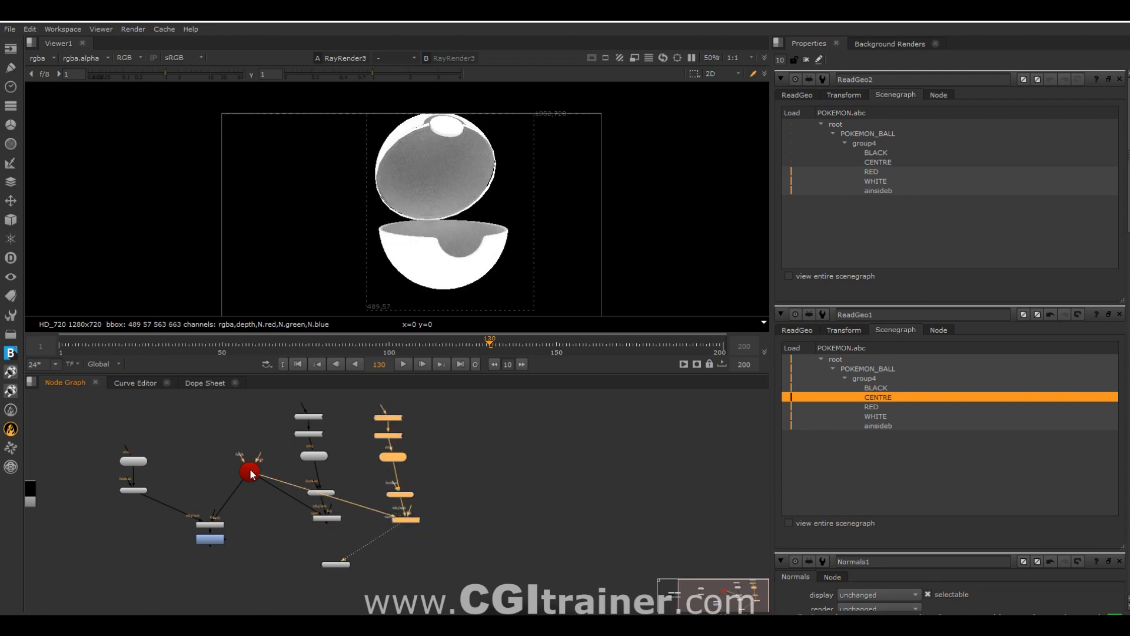
# Step: Delete the duplicated FillMat and AmbientOcclusion nodes feeding ReadGeo3
pyautogui.scroll(5, 444, 465)
pyautogui.moveTo(454, 485); pyautogui.dragTo(461, 550, button='middle')
pyautogui.moveTo(294, 417); pyautogui.dragTo(418, 503)
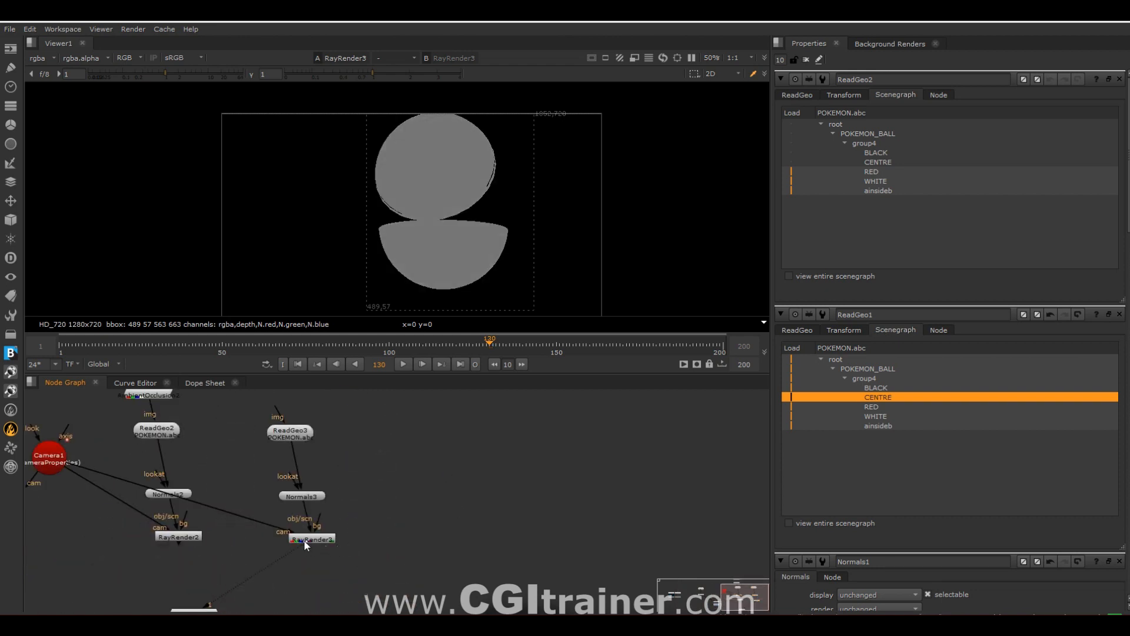
# Step: Set ReadGeo3's scenegraph to load only the CENTRE object, unloading RED, WHITE and ainsideb
pyautogui.doubleClick(306, 541)
pyautogui.doubleClick(287, 433)
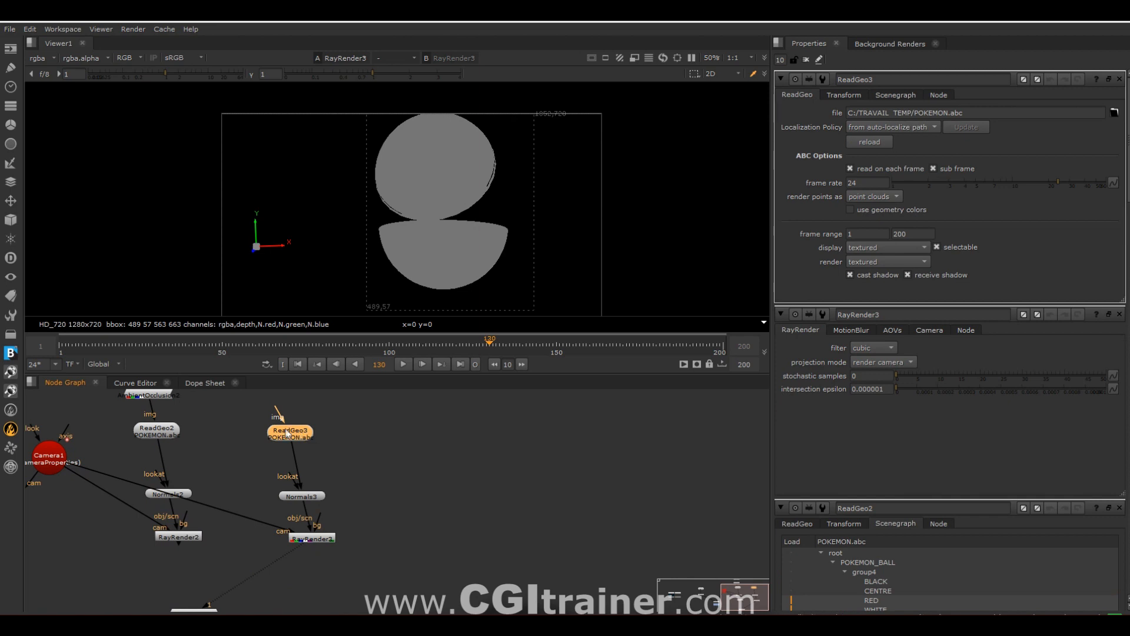
pyautogui.click(895, 95)
pyautogui.click(791, 162)
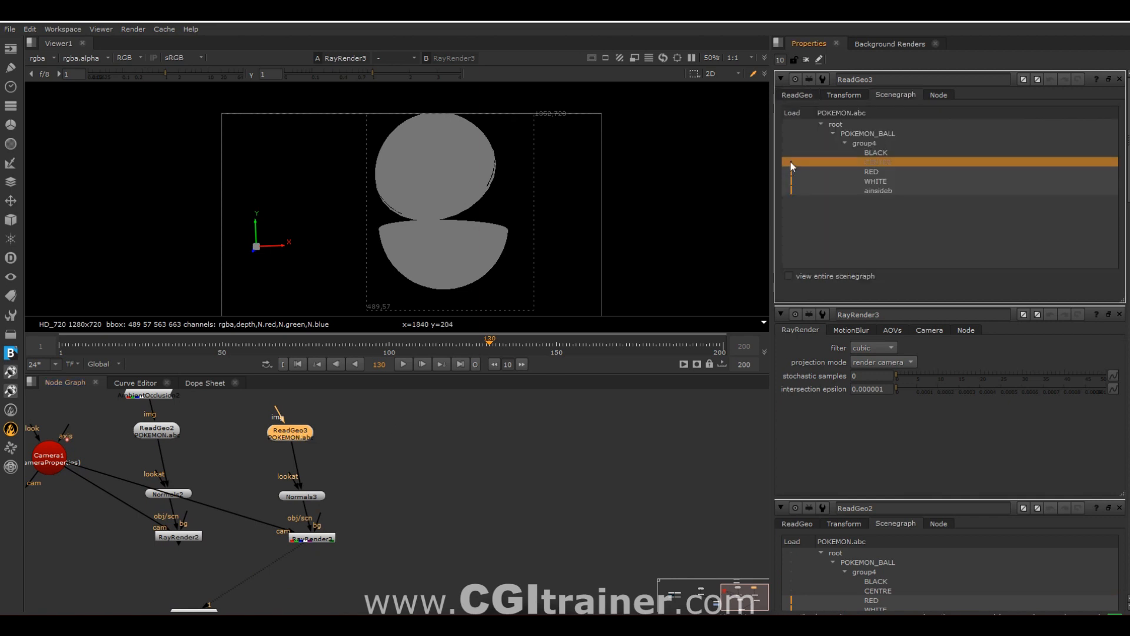
pyautogui.click(791, 172)
pyautogui.click(790, 181)
pyautogui.click(791, 190)
# Step: Scrub through the animation on RayRender3 and Grade1 to frame 121, checking the normals and depth layers
pyautogui.moveTo(490, 341); pyautogui.dragTo(198, 345)
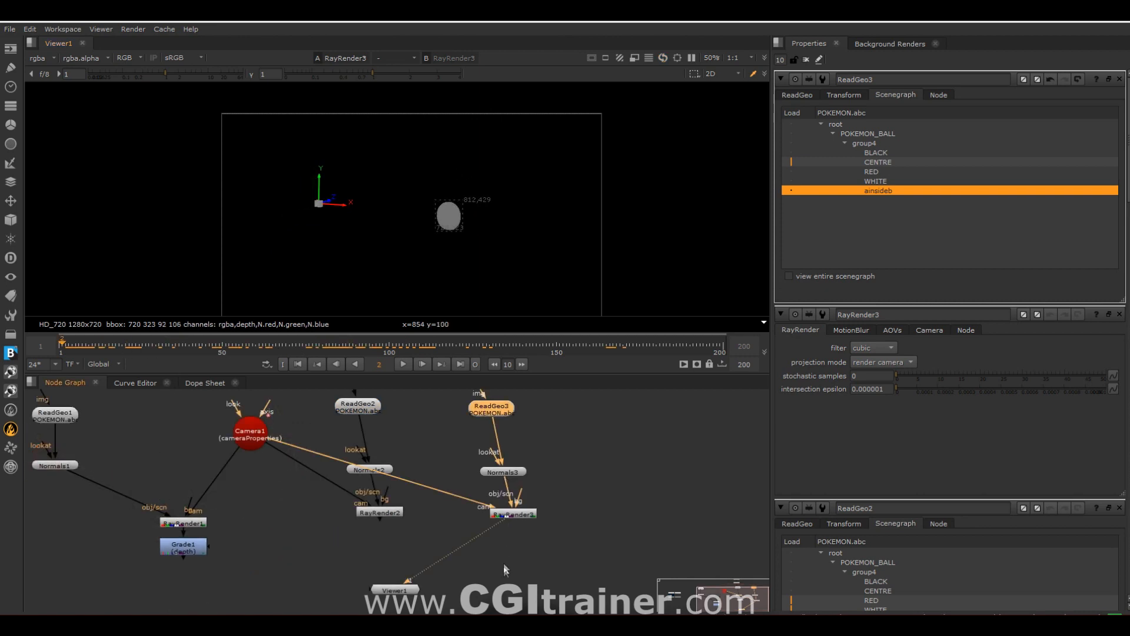
pyautogui.moveTo(502, 524); pyautogui.dragTo(375, 511)
pyautogui.moveTo(490, 343)
pyautogui.mouseDown()
pyautogui.moveTo(560, 344)
pyautogui.moveTo(470, 346)
pyautogui.mouseUp()
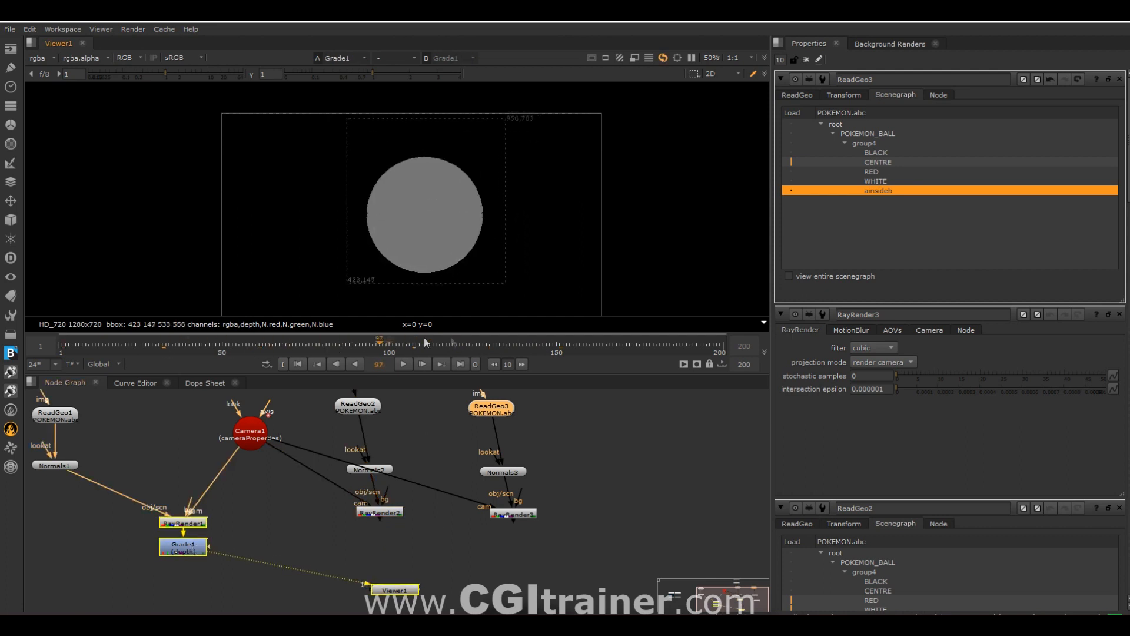
pyautogui.moveTo(425, 343); pyautogui.dragTo(462, 341)
pyautogui.moveTo(463, 342); pyautogui.dragTo(459, 342)
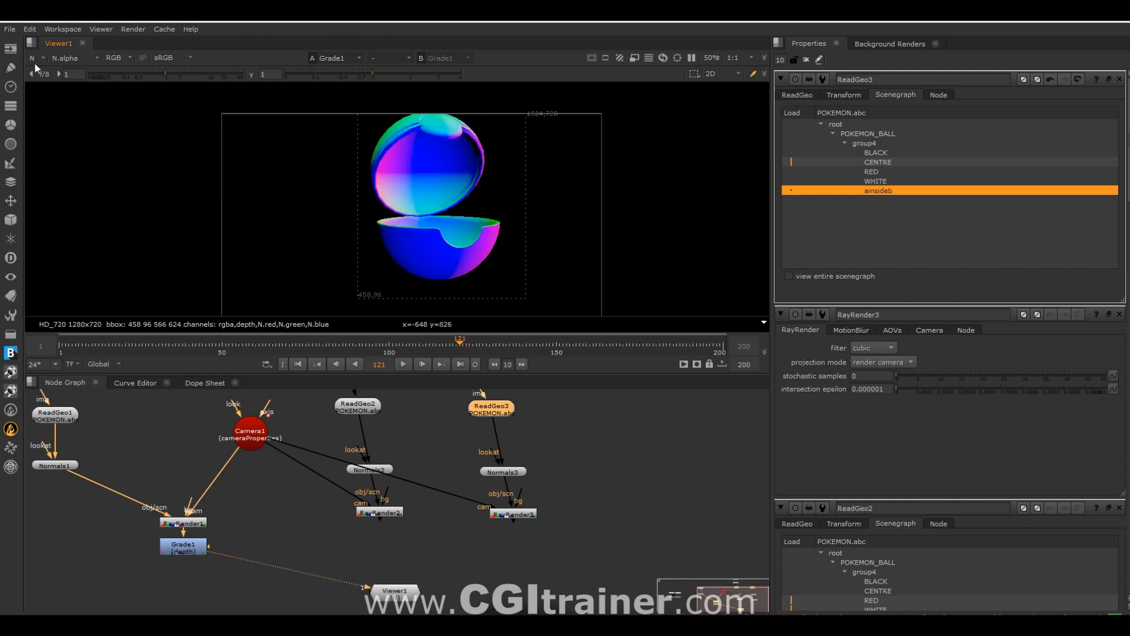
pyautogui.click(37, 58)
pyautogui.click(46, 122)
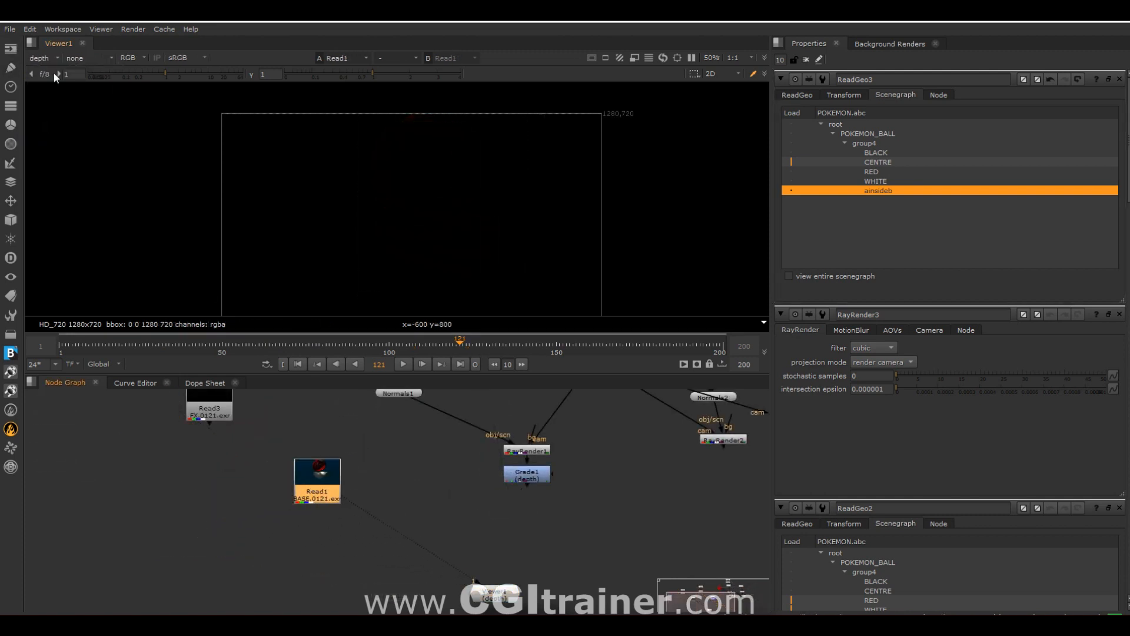
# Step: Display Read1's rgb layer and scrub to frame 61 to examine the Poké Ball's central button
pyautogui.click(41, 58)
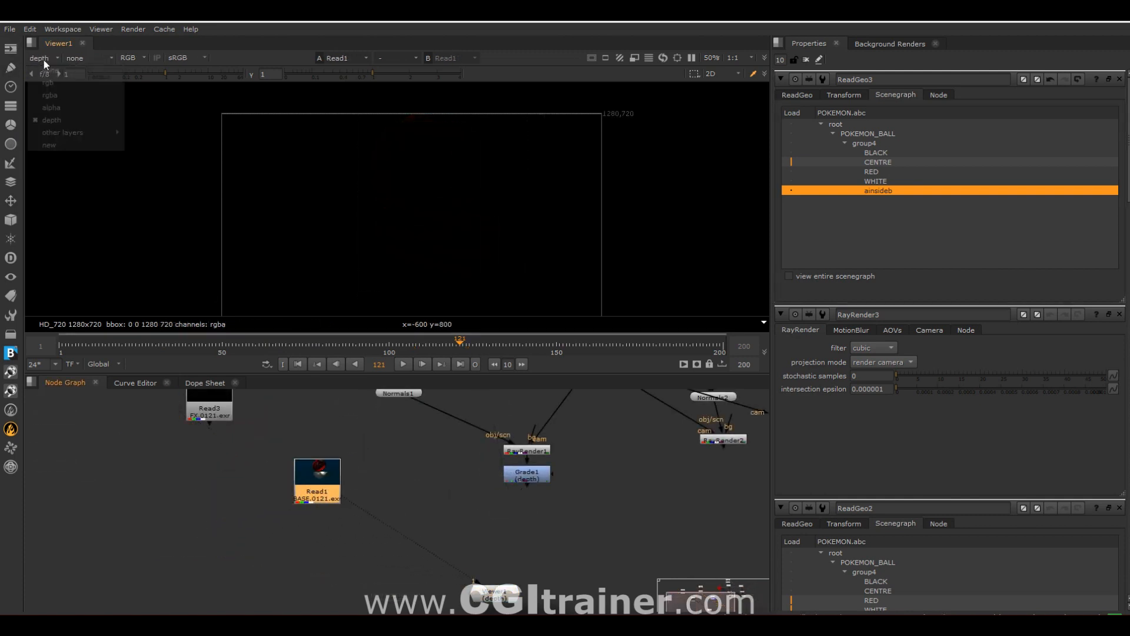
pyautogui.click(48, 104)
pyautogui.click(36, 60)
pyautogui.click(46, 84)
pyautogui.moveTo(107, 345); pyautogui.dragTo(238, 354)
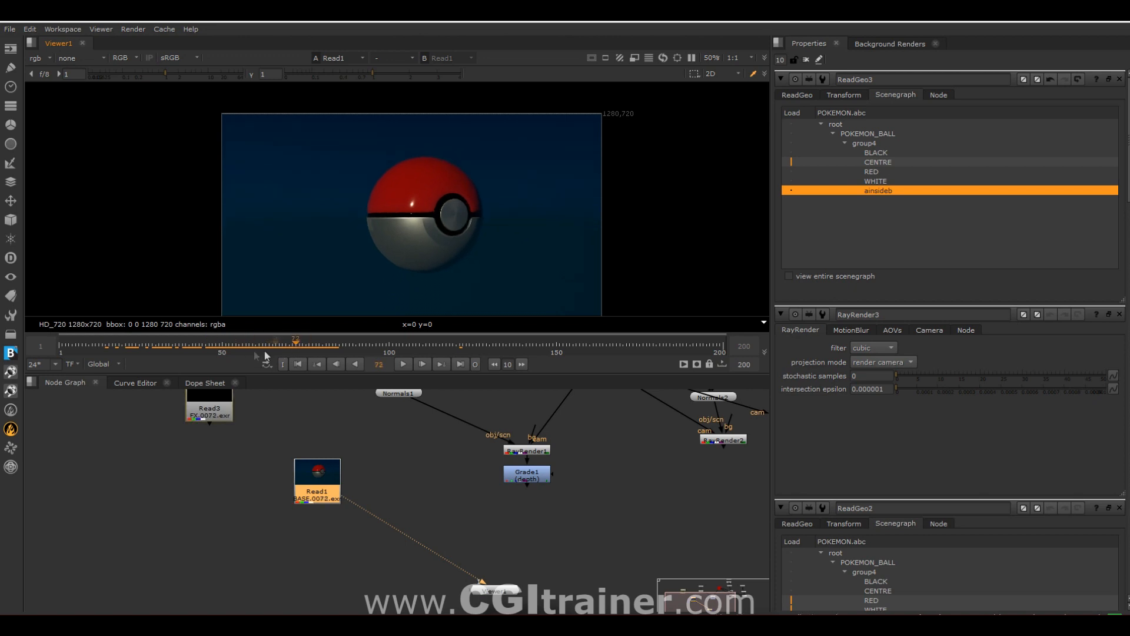
pyautogui.scroll(4, 429, 244)
pyautogui.moveTo(248, 347)
pyautogui.mouseDown()
pyautogui.moveTo(168, 343)
pyautogui.moveTo(312, 353)
pyautogui.moveTo(200, 349)
pyautogui.moveTo(269, 351)
pyautogui.moveTo(259, 350)
pyautogui.mouseUp()
# Step: View RayRender3's output and switch the viewer to the alpha layer to inspect the button matte
pyautogui.scroll(-3, 487, 478)
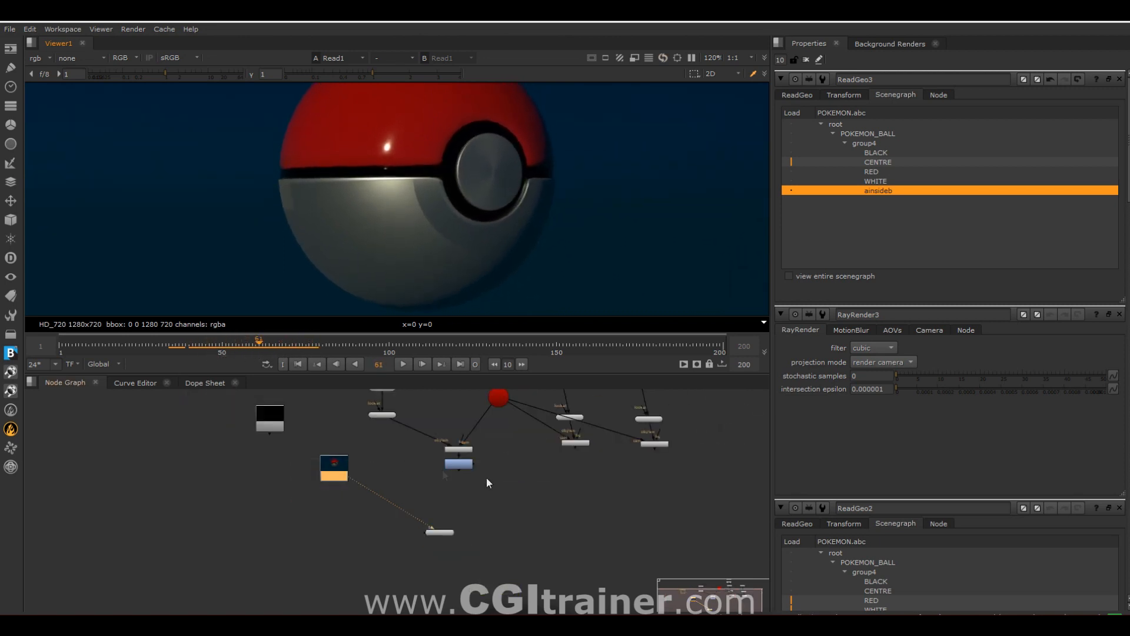
pyautogui.moveTo(369, 481); pyautogui.dragTo(260, 490, button='middle')
pyautogui.click(546, 453)
pyautogui.press('1')
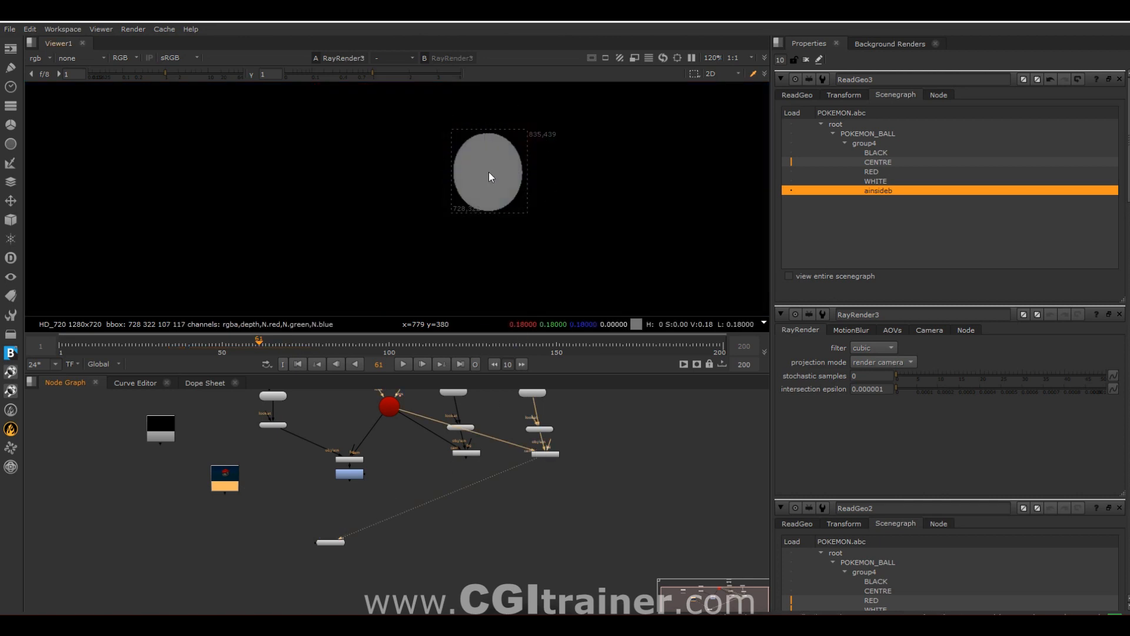
pyautogui.click(34, 60)
pyautogui.click(46, 110)
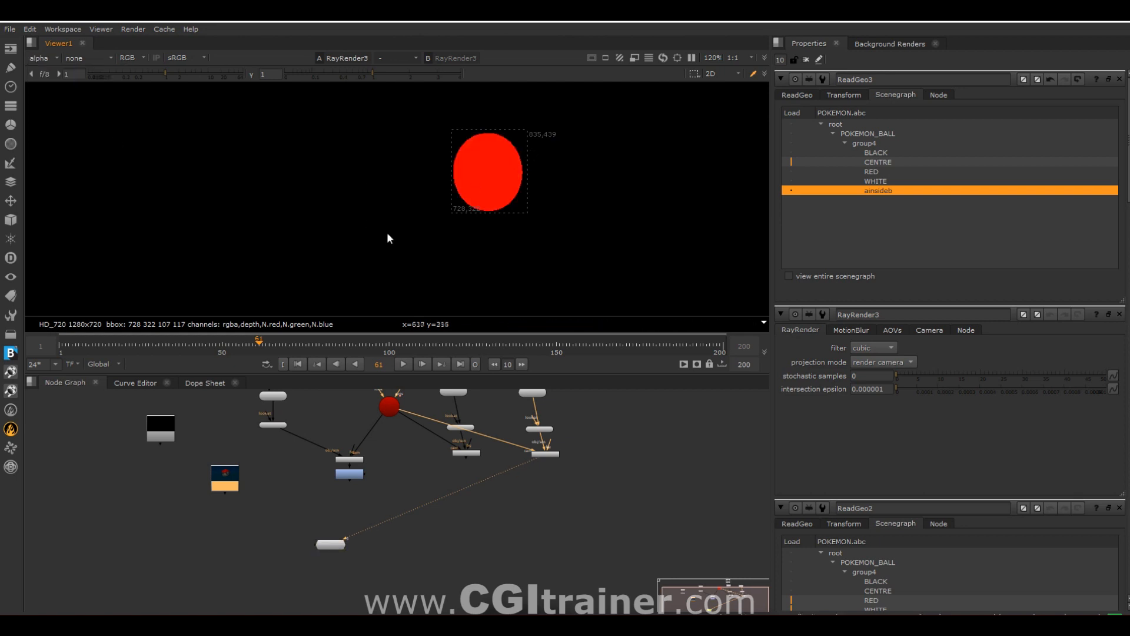
# Step: Move RayRender3 lower, add a Blur node of size 15.5 after it, and check the softened matte at frame 72
pyautogui.moveTo(550, 458); pyautogui.dragTo(514, 515)
pyautogui.scroll(5, 511, 518)
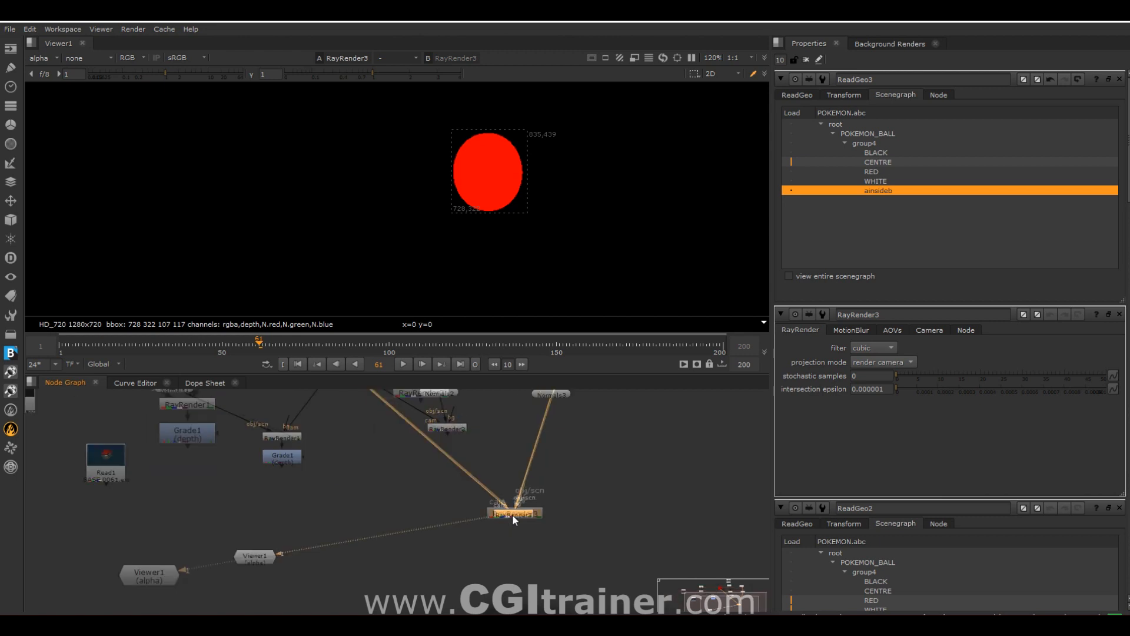
pyautogui.press('b')
pyautogui.moveTo(863, 125); pyautogui.dragTo(953, 124)
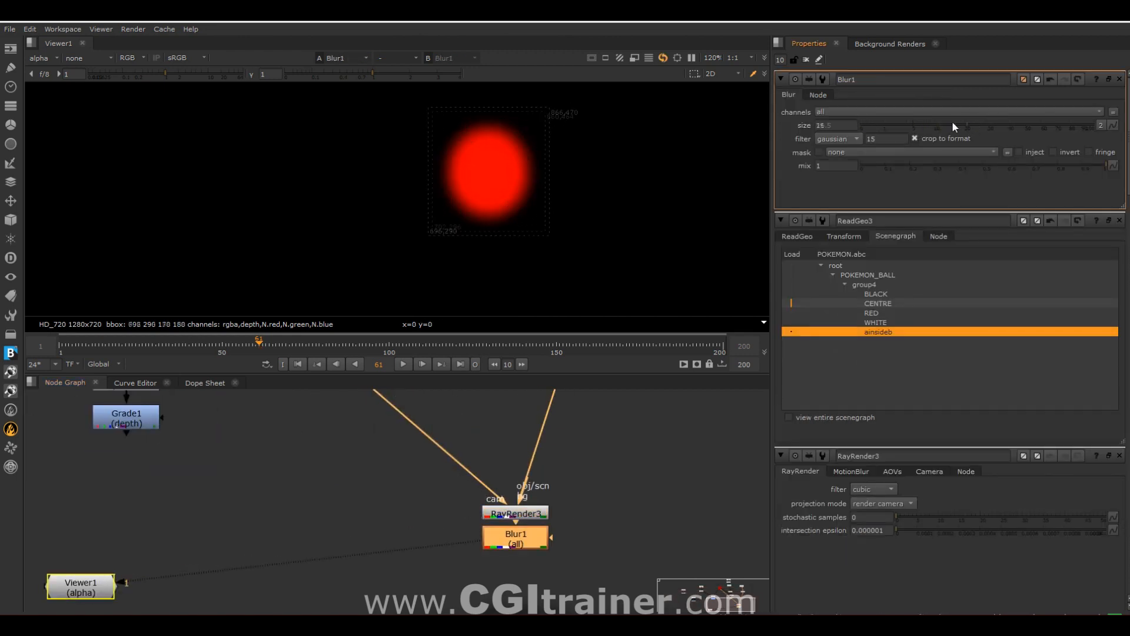
pyautogui.scroll(-4, 539, 490)
pyautogui.moveTo(264, 343); pyautogui.dragTo(297, 312)
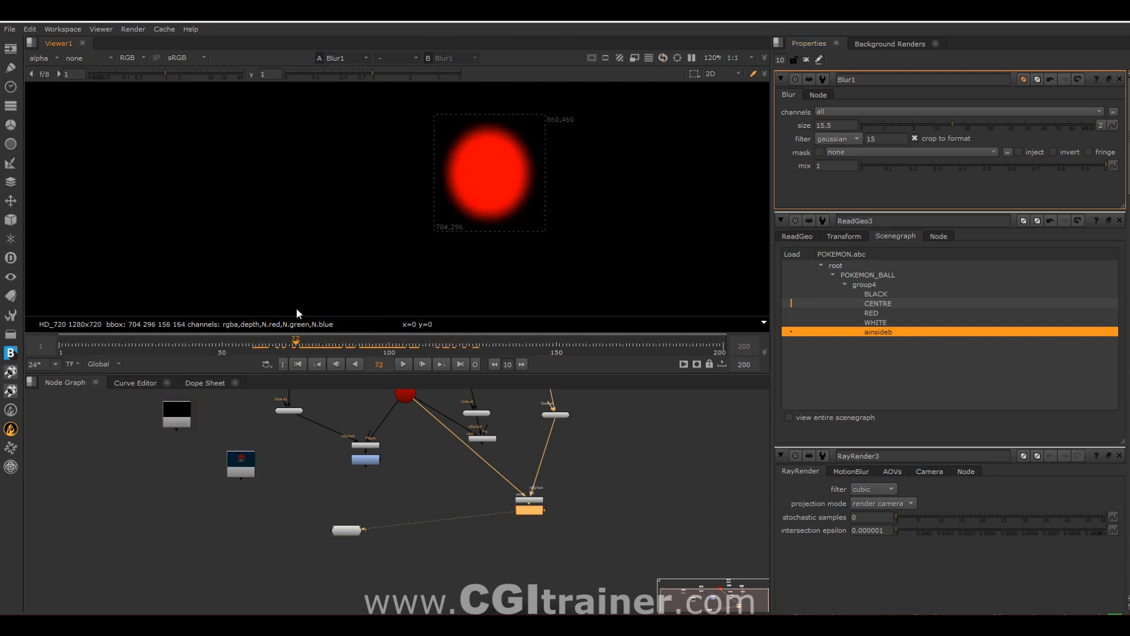
# Step: View Read1 and switch the viewer to the rgba layer
pyautogui.moveTo(507, 519); pyautogui.dragTo(239, 470)
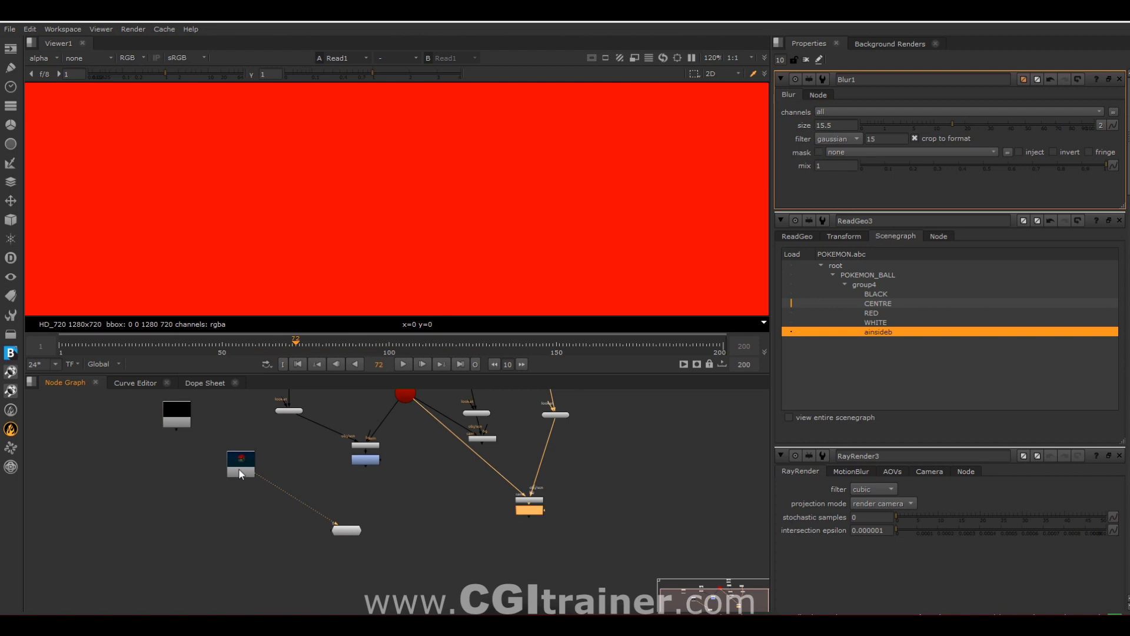
pyautogui.click(39, 58)
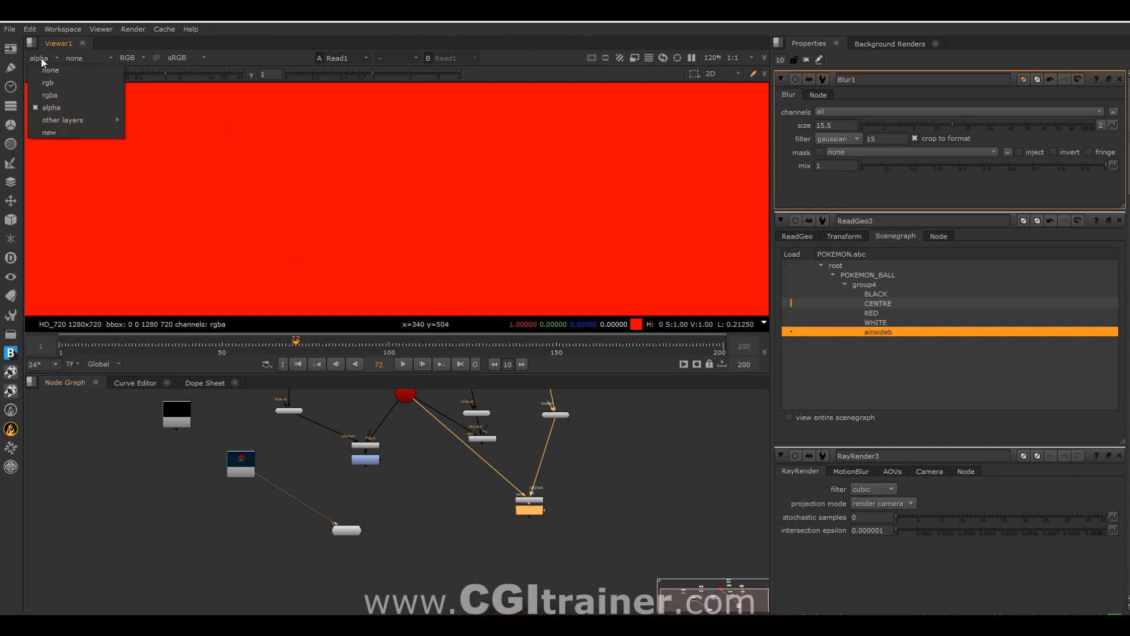
pyautogui.click(47, 93)
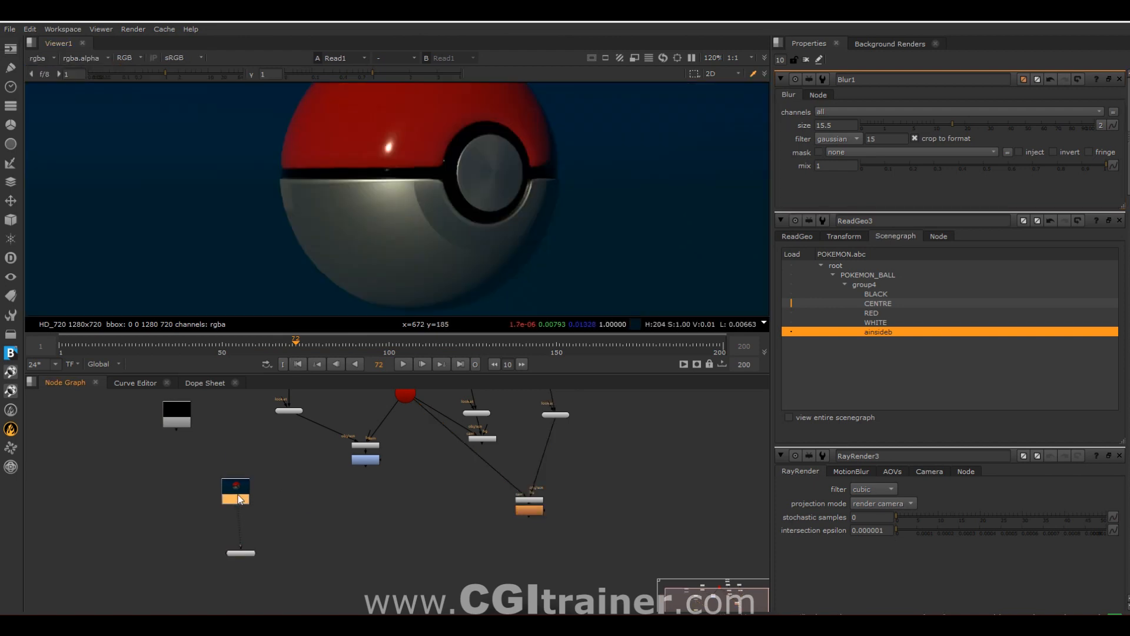
# Step: Add a Grade node after Read1, connect its mask input to RayRender3's alpha, and move Blur1 further down
pyautogui.moveTo(239, 499); pyautogui.dragTo(244, 504)
pyautogui.scroll(2, 303, 507)
pyautogui.moveTo(303, 508); pyautogui.dragTo(325, 473, button='middle')
pyautogui.press('g')
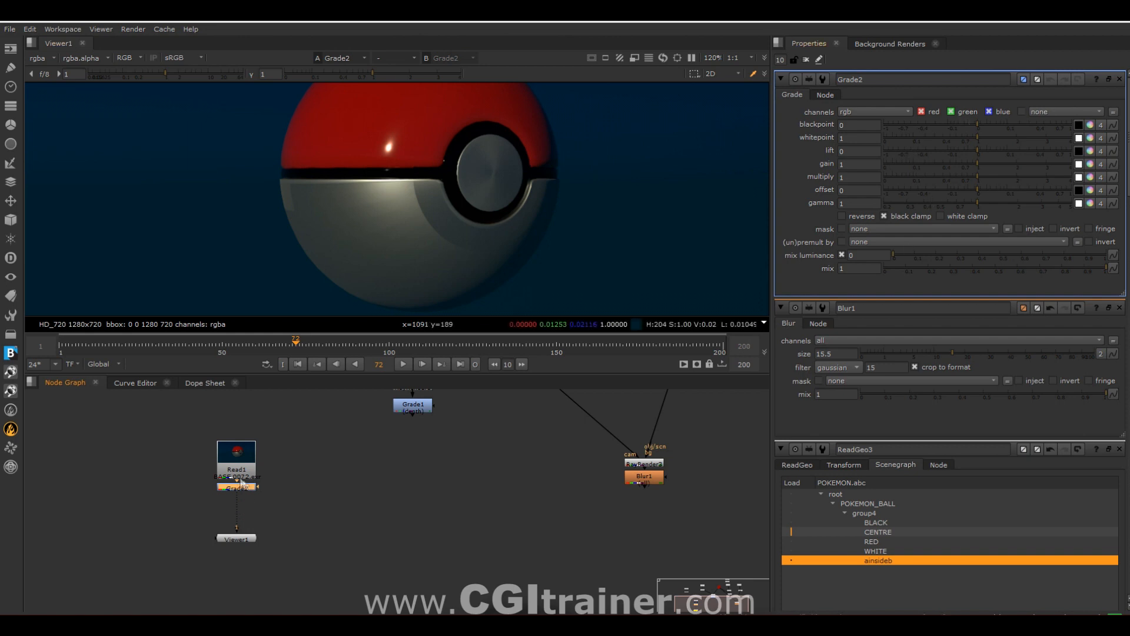
pyautogui.moveTo(256, 486); pyautogui.dragTo(644, 516)
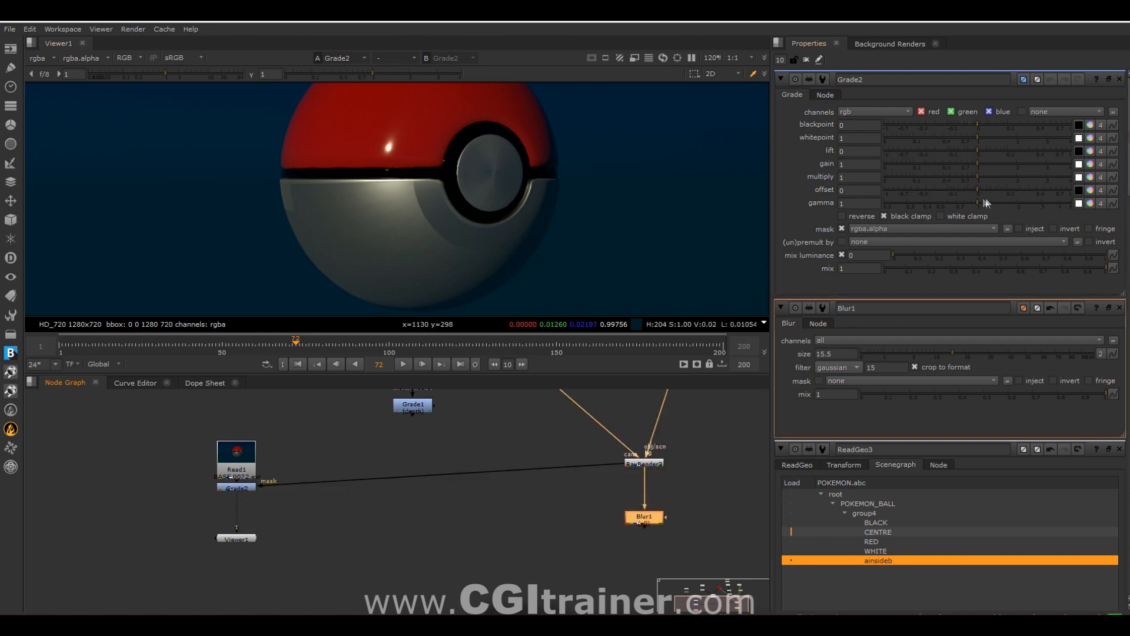
# Step: Set Grade2's gamma to 4.4, fit the frame in the viewer, and check the brightened button at frame 78
pyautogui.moveTo(980, 199); pyautogui.dragTo(1059, 207)
pyautogui.press('f')
pyautogui.moveTo(355, 341); pyautogui.dragTo(436, 320)
# Step: Add a Glow node after Grade2 and connect its mask input to Blur1
pyautogui.click(234, 488)
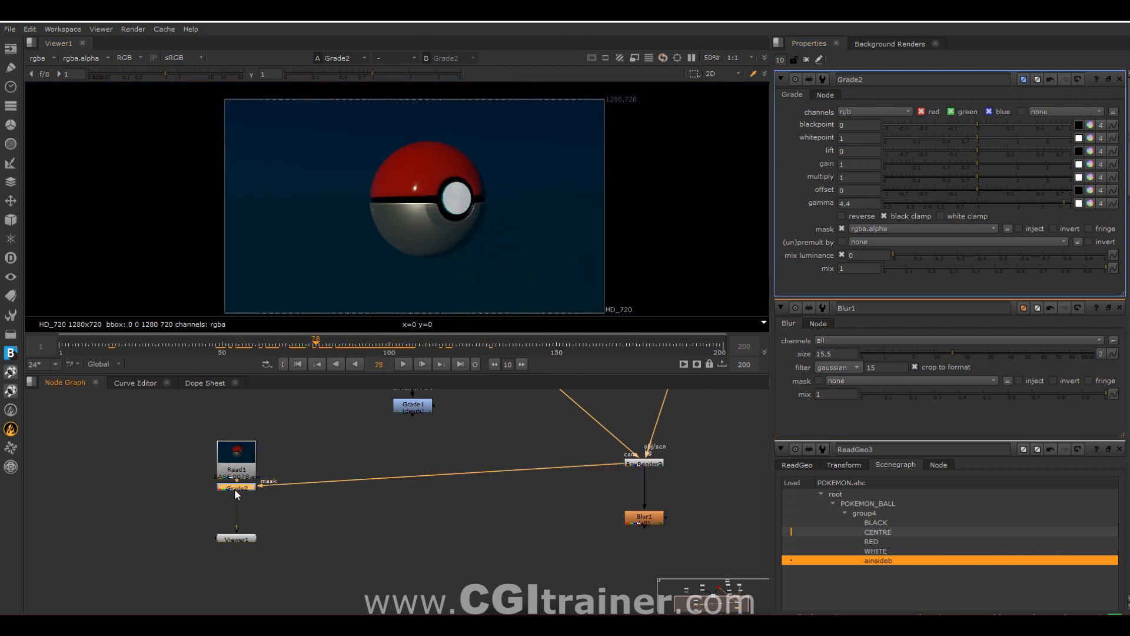
pyautogui.press('Tab')
pyautogui.write('g')
pyautogui.press('Return')
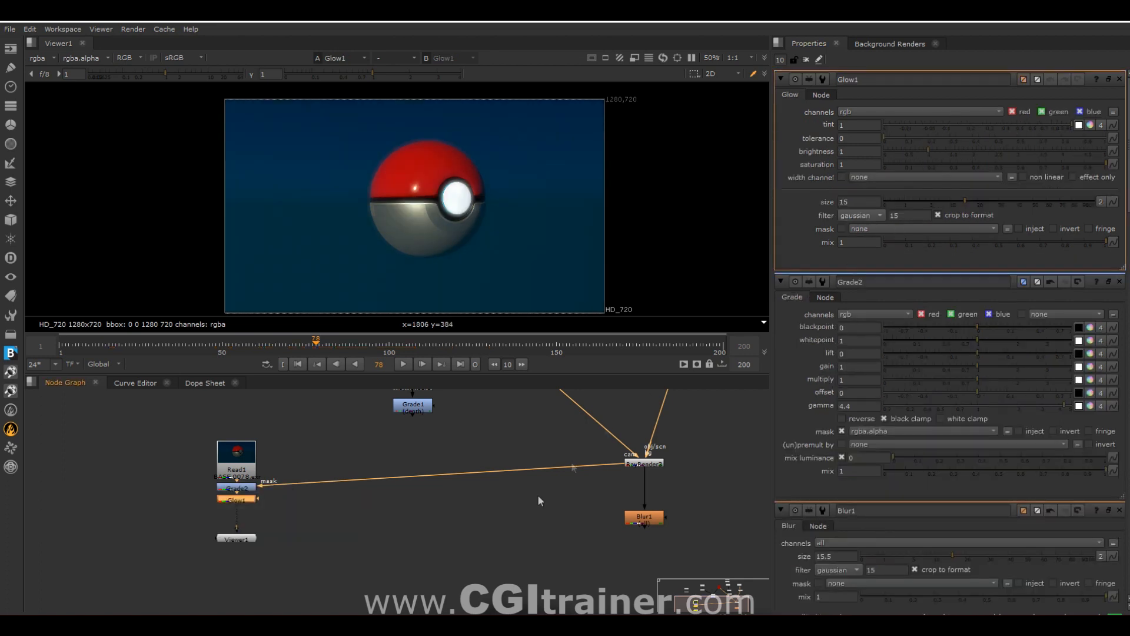
pyautogui.moveTo(301, 491); pyautogui.dragTo(642, 516)
# Step: Turn off Glow1's red channel, keep green and blue, and set brightness to 2.14 and tolerance to 0.14
pyautogui.click(1014, 112)
pyautogui.click(1042, 112)
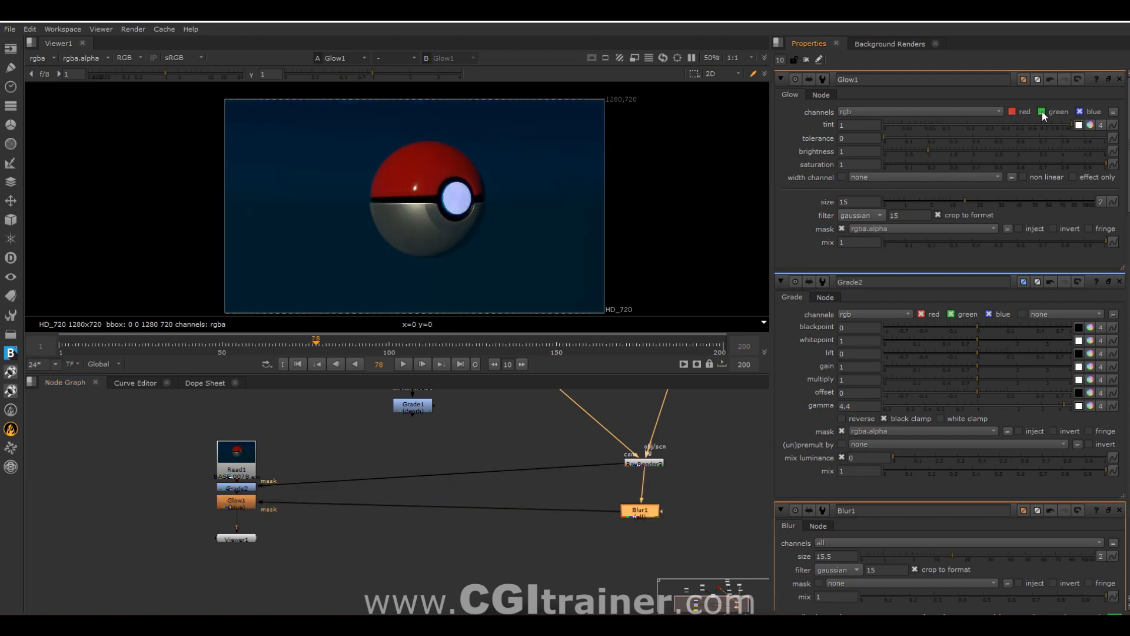
pyautogui.click(1042, 111)
pyautogui.click(978, 151)
pyautogui.moveTo(897, 138); pyautogui.dragTo(948, 125)
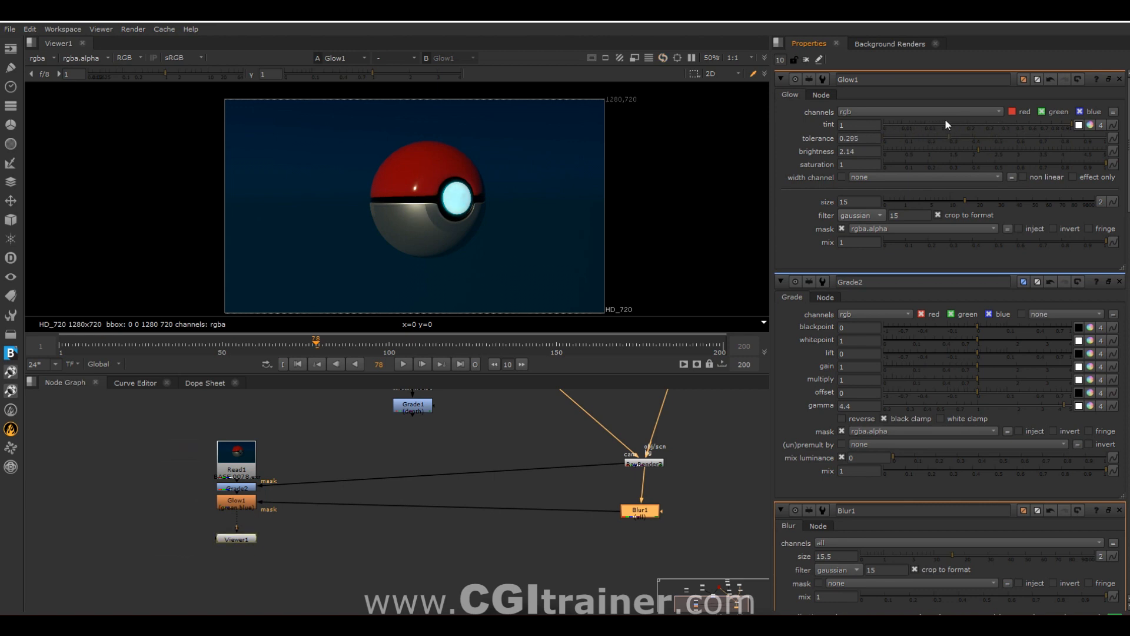
pyautogui.moveTo(948, 124); pyautogui.dragTo(914, 125)
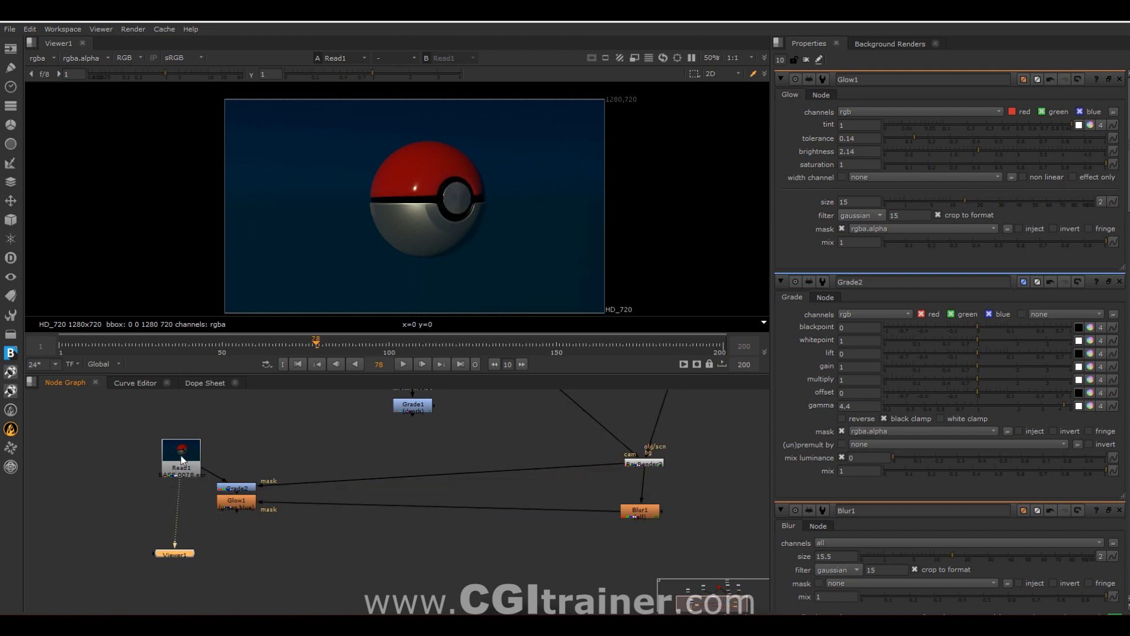
# Step: Move Read1 and Viewer1 away from the Grade2 branch, with the viewer showing Read1 directly
pyautogui.moveTo(182, 459); pyautogui.dragTo(134, 465)
pyautogui.press('1')
pyautogui.moveTo(159, 557); pyautogui.dragTo(115, 569)
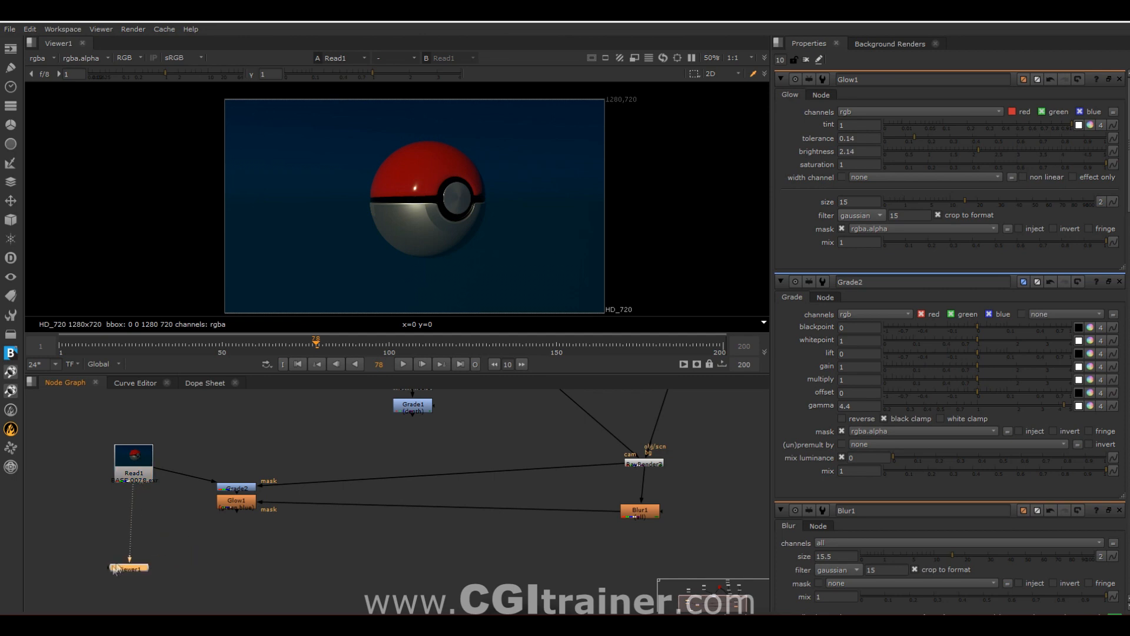
# Step: Add a Merge node with Read1 as B and Glow1 as A, feeding the viewer, and set its operation to copy
pyautogui.moveTo(237, 500); pyautogui.dragTo(145, 472)
pyautogui.press('m')
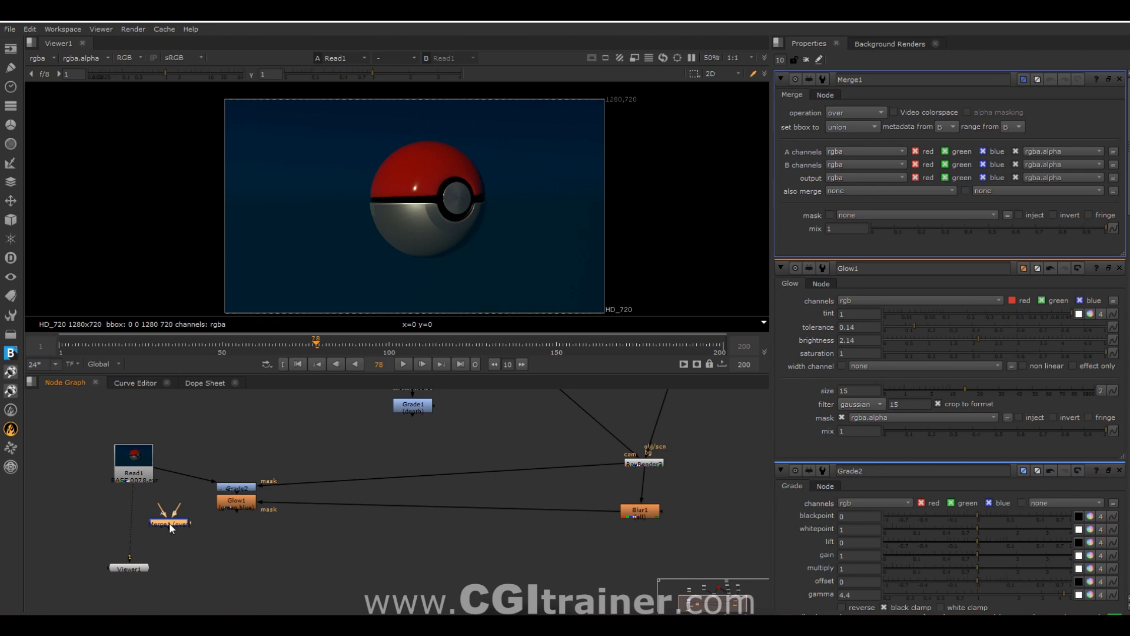
pyautogui.moveTo(162, 524); pyautogui.dragTo(152, 537)
pyautogui.moveTo(242, 506); pyautogui.dragTo(243, 504)
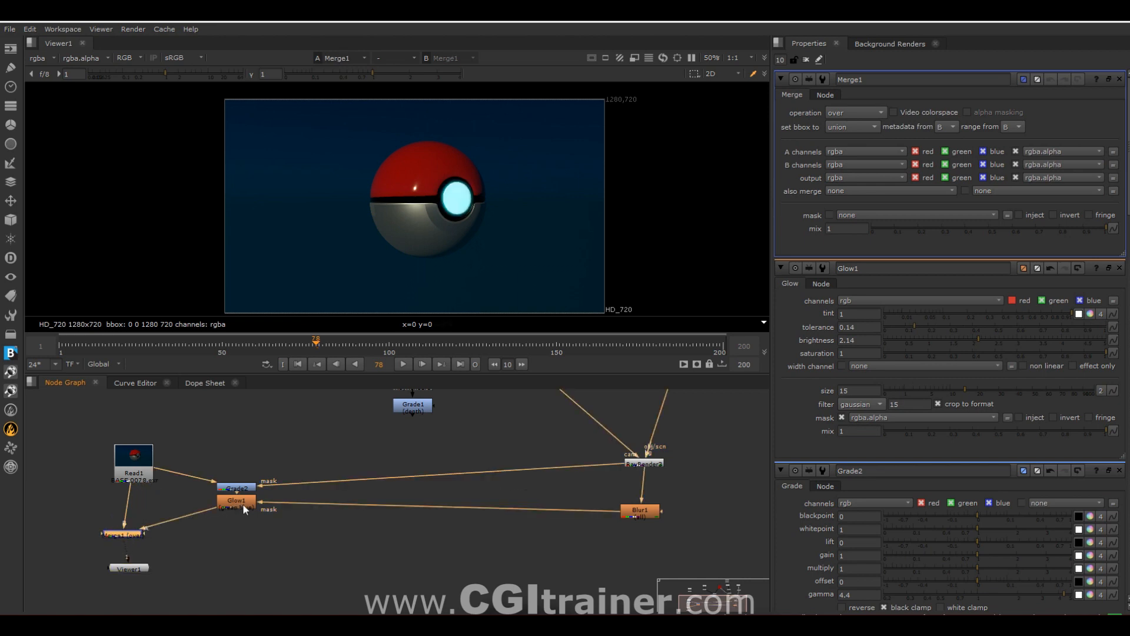
pyautogui.click(844, 111)
pyautogui.click(854, 74)
pyautogui.moveTo(129, 569); pyautogui.dragTo(158, 572)
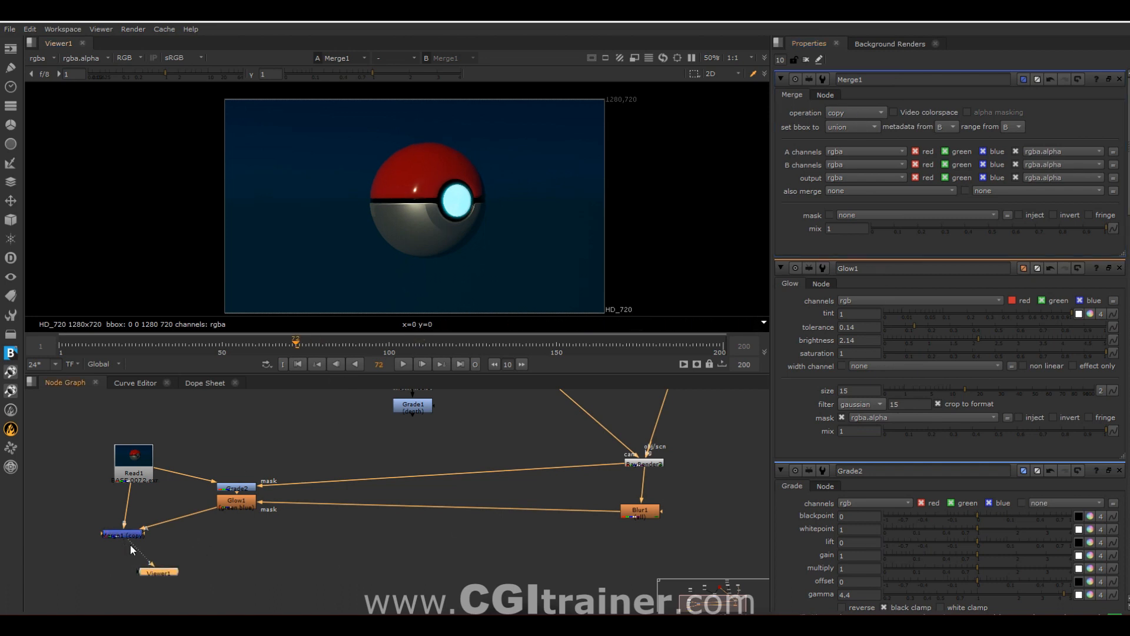
# Step: View Read1 and scrub the ball animation to frame 70
pyautogui.moveTo(165, 517); pyautogui.dragTo(142, 472)
pyautogui.click(227, 343)
pyautogui.moveTo(228, 345)
pyautogui.mouseDown()
pyautogui.moveTo(280, 347)
pyautogui.moveTo(210, 344)
pyautogui.moveTo(378, 344)
pyautogui.moveTo(236, 340)
pyautogui.mouseUp()
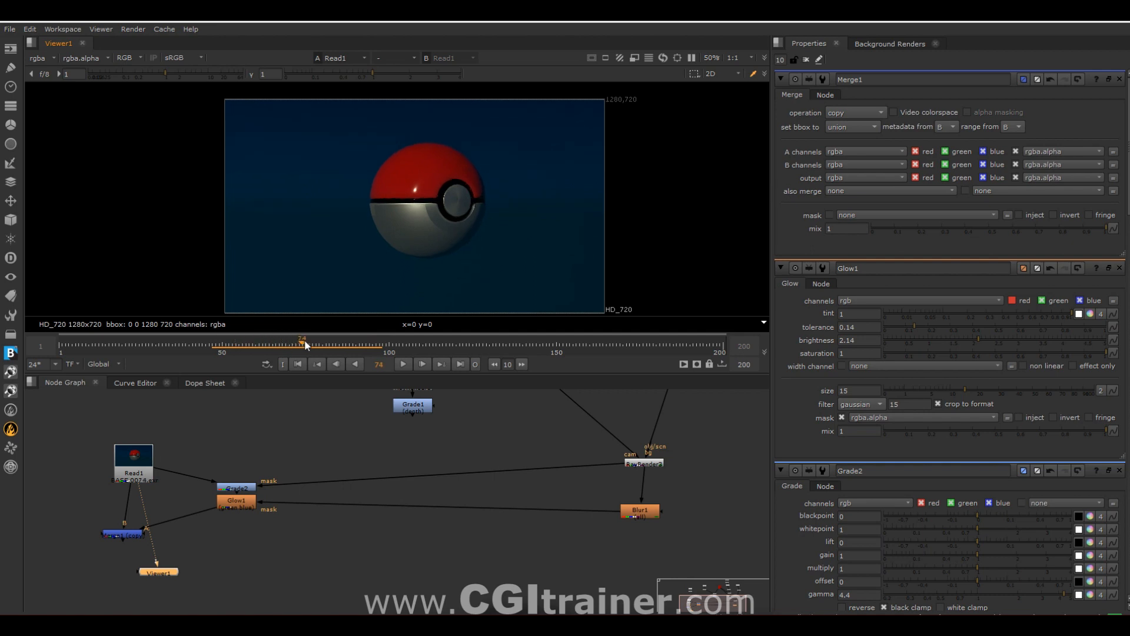
pyautogui.moveTo(290, 341); pyautogui.dragTo(290, 341)
# Step: View Merge1, set its mix to 0, and key the mix at frame 70
pyautogui.click(125, 534)
pyautogui.press('1')
pyautogui.moveTo(125, 534); pyautogui.dragTo(145, 531)
pyautogui.moveTo(1041, 230); pyautogui.dragTo(872, 229)
pyautogui.rightClick(853, 227)
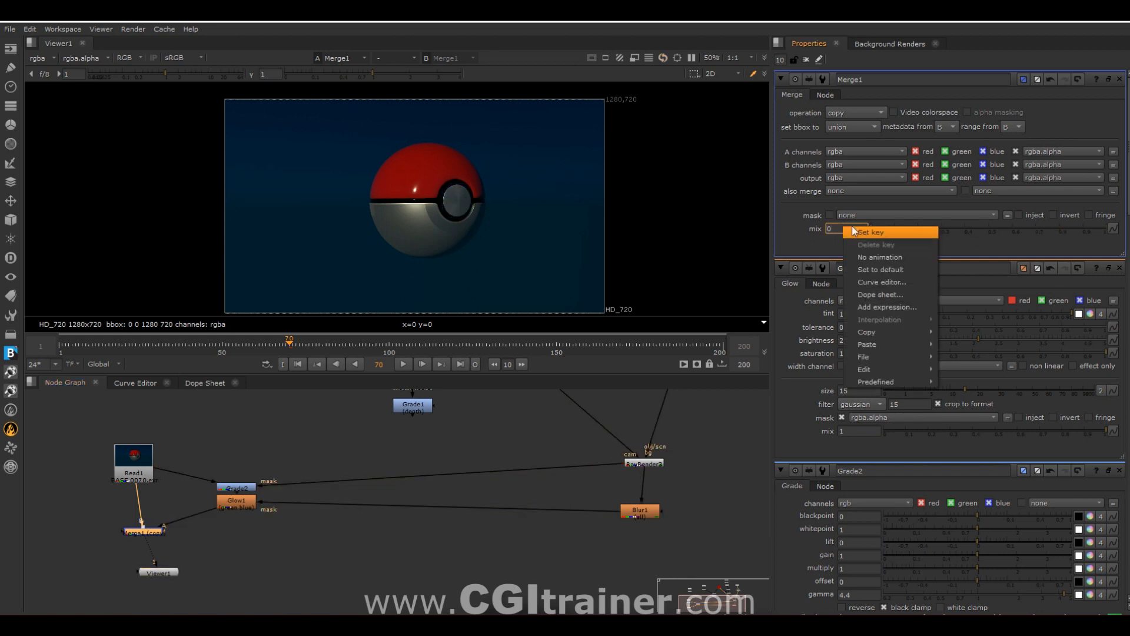
pyautogui.click(864, 234)
# Step: Key Merge1's mix at 1 on frame 88 and check the glow at frame 102
pyautogui.press('l')
pyautogui.moveTo(880, 229); pyautogui.dragTo(1107, 229)
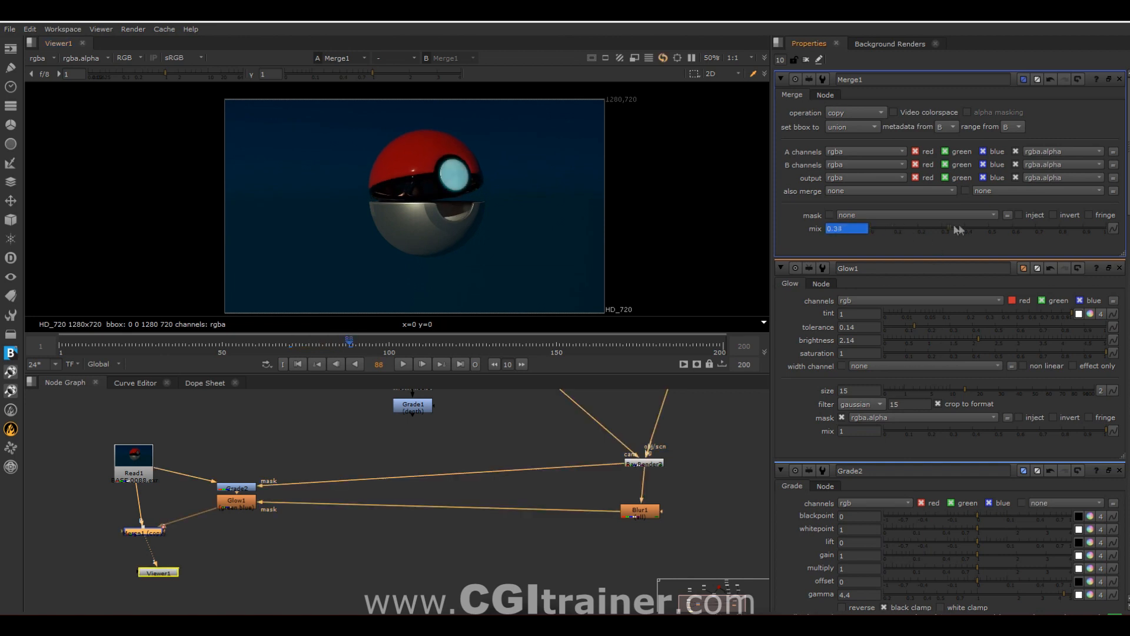
pyautogui.moveTo(358, 344); pyautogui.dragTo(396, 345)
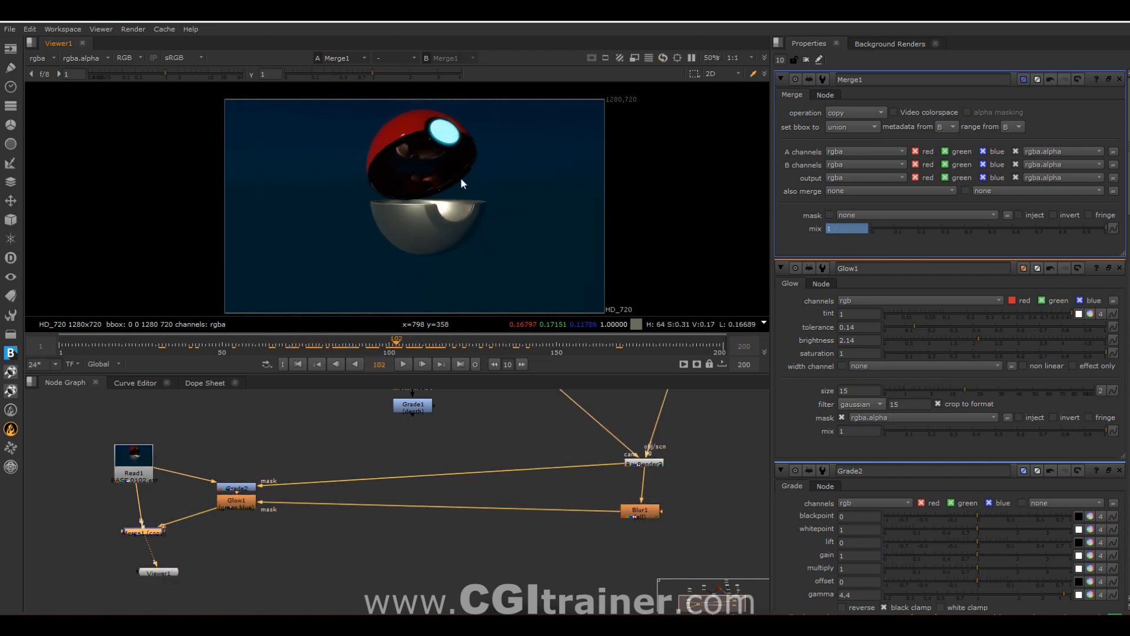
# Step: Set Merge1's operation to hard-light and connect its mask input to Blur1
pyautogui.click(838, 111)
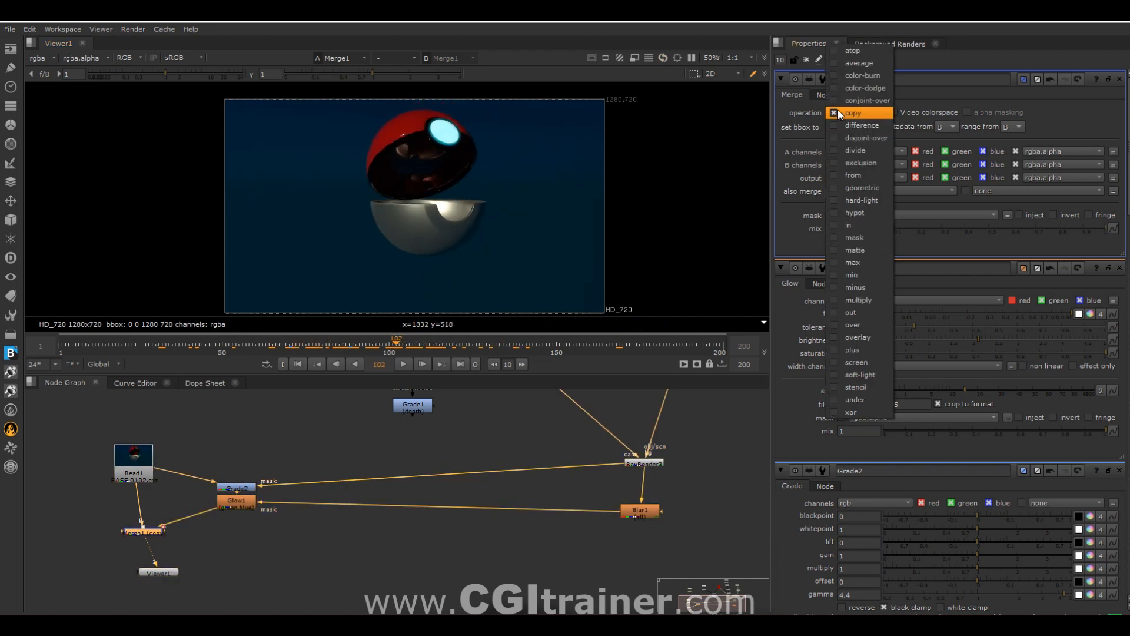
pyautogui.click(845, 198)
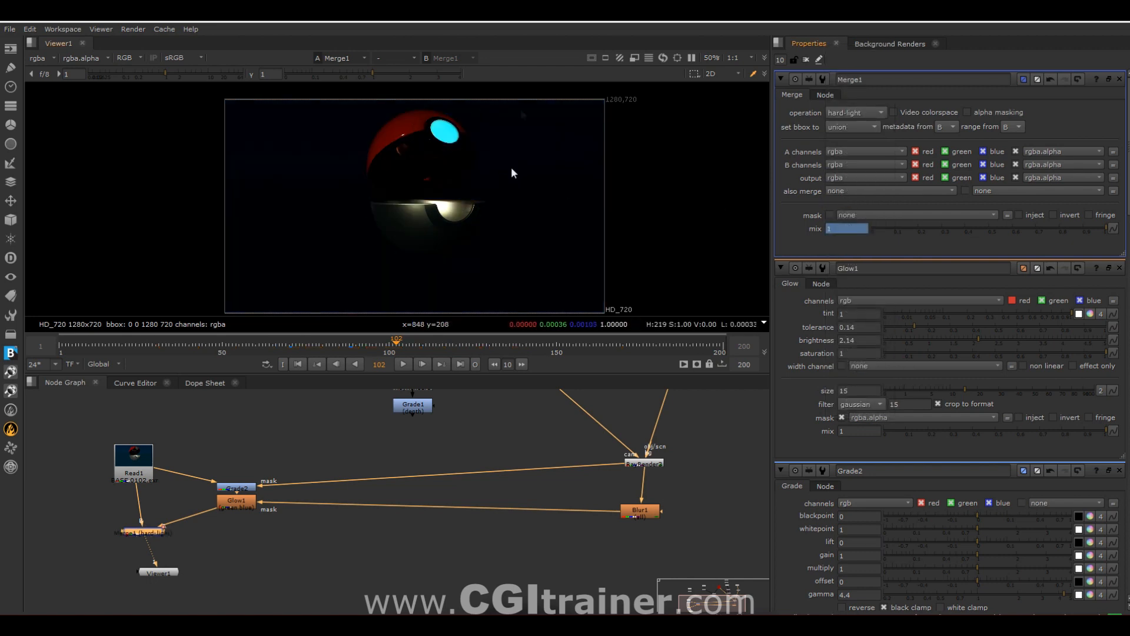
pyautogui.moveTo(159, 537); pyautogui.dragTo(193, 554)
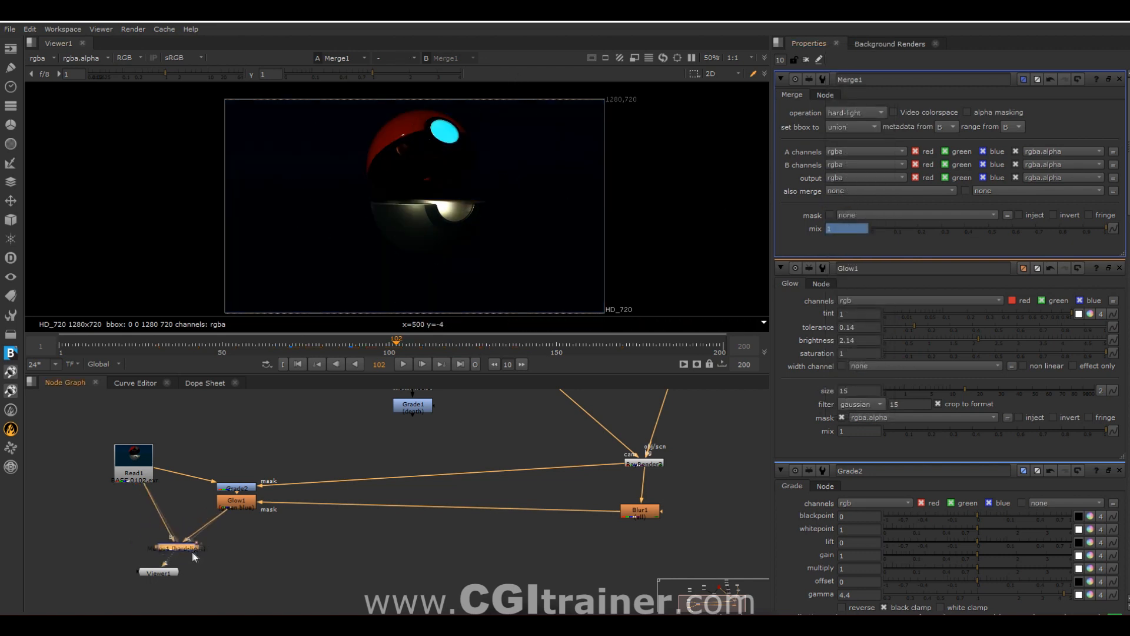
pyautogui.moveTo(296, 545); pyautogui.dragTo(634, 513)
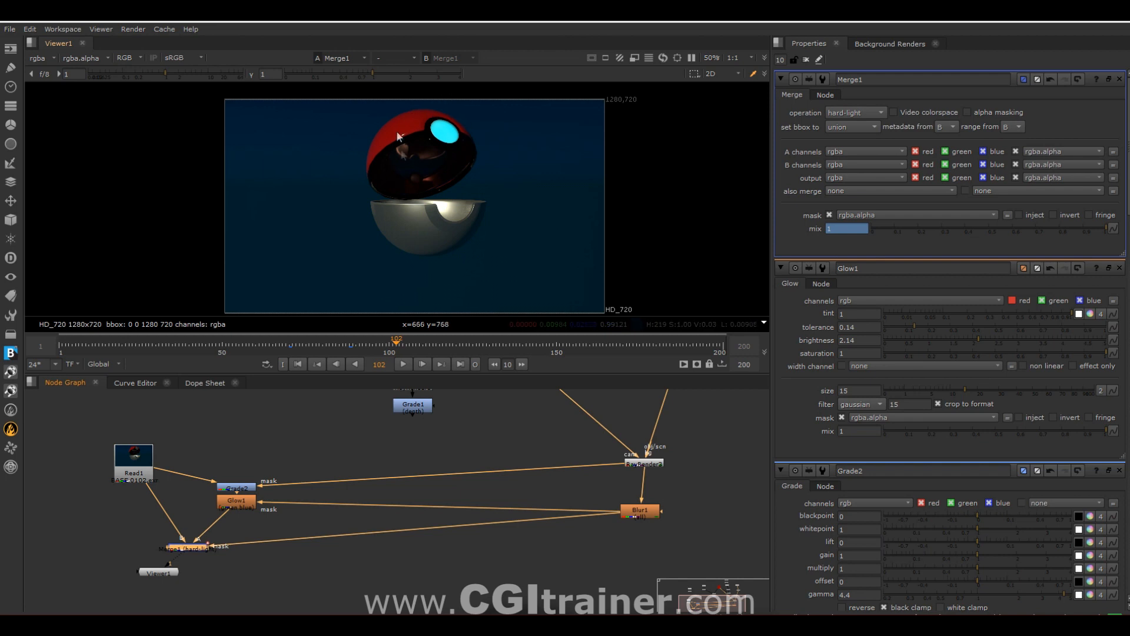
# Step: Compare Merge1's other operations, including divide, atop, under and minus, and return to hard-light
pyautogui.click(854, 112)
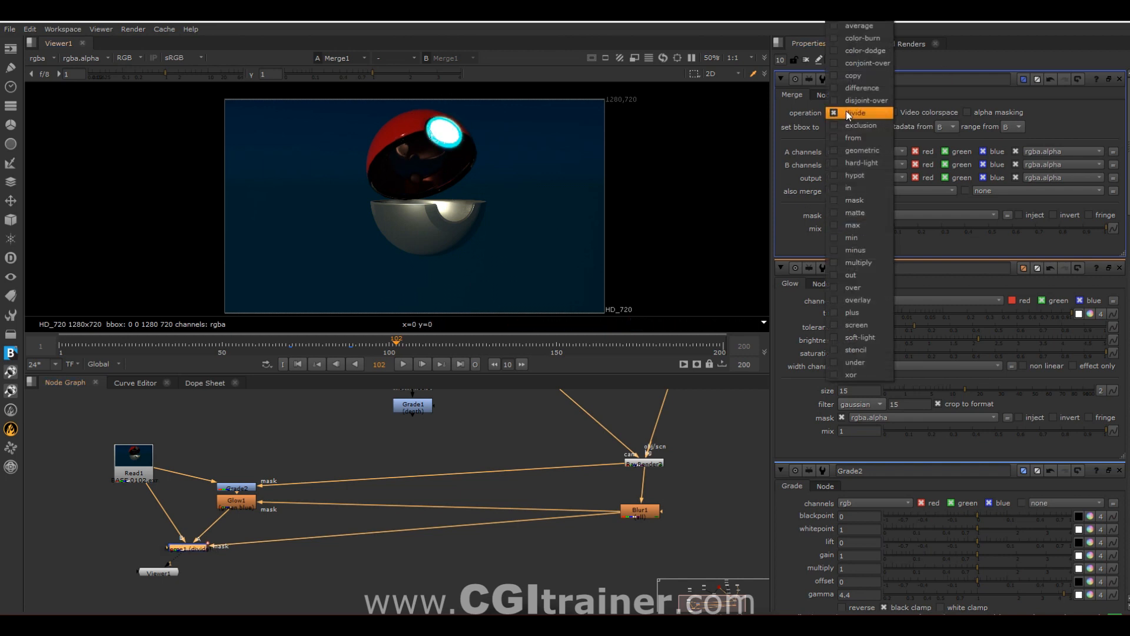
pyautogui.click(860, 26)
pyautogui.click(842, 113)
pyautogui.click(842, 113)
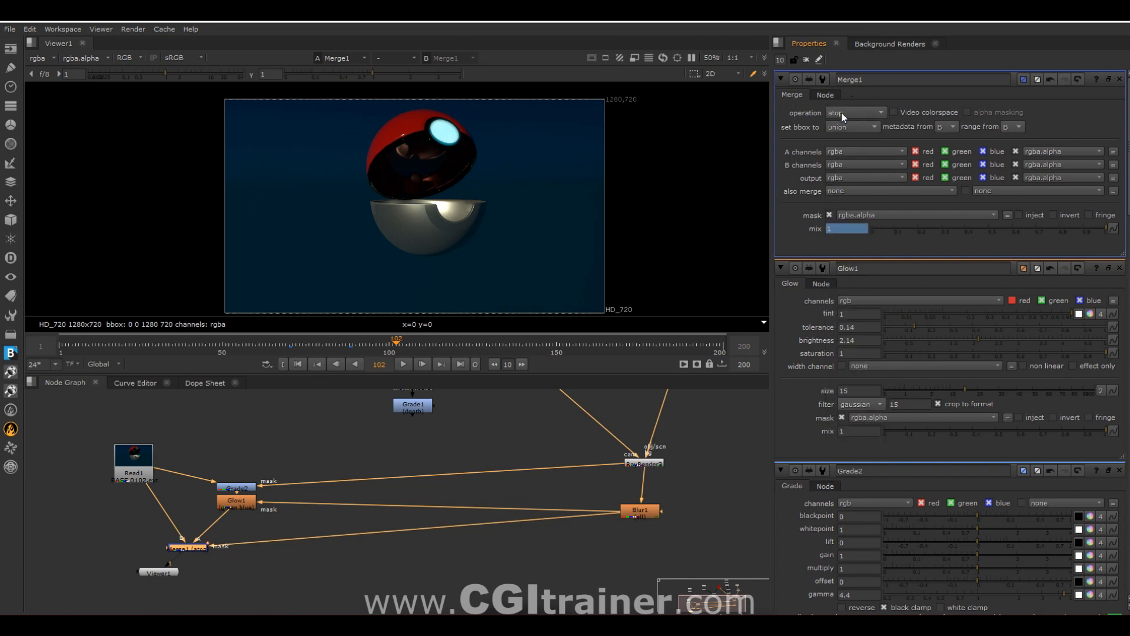
pyautogui.scroll(-7, 842, 112)
pyautogui.scroll(-13, 842, 112)
pyautogui.scroll(-9, 842, 112)
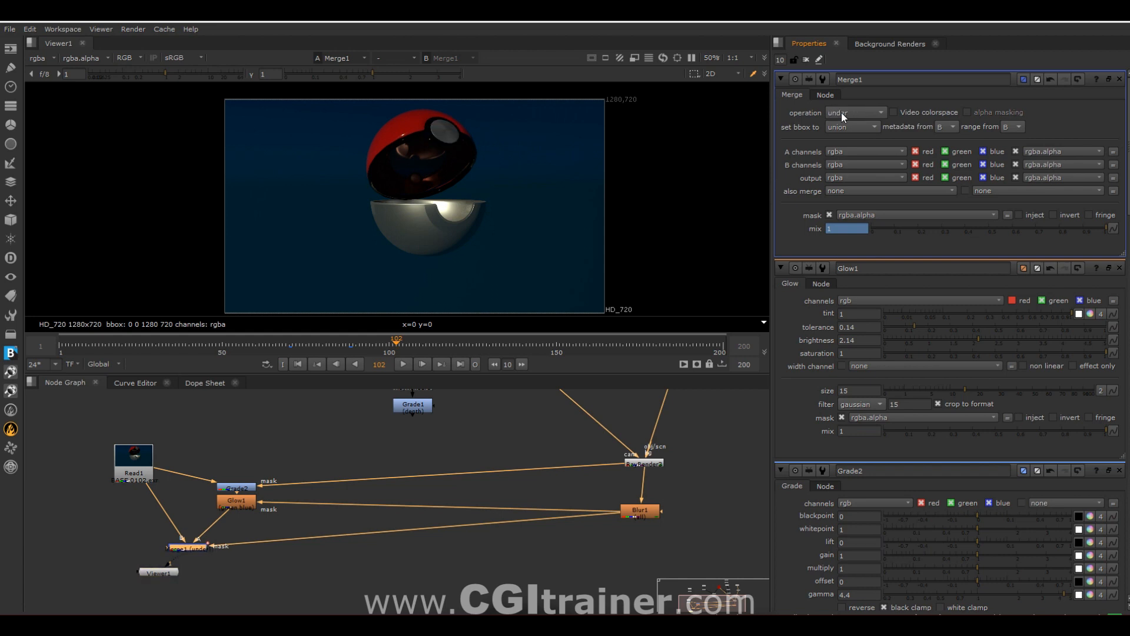
pyautogui.scroll(11, 842, 112)
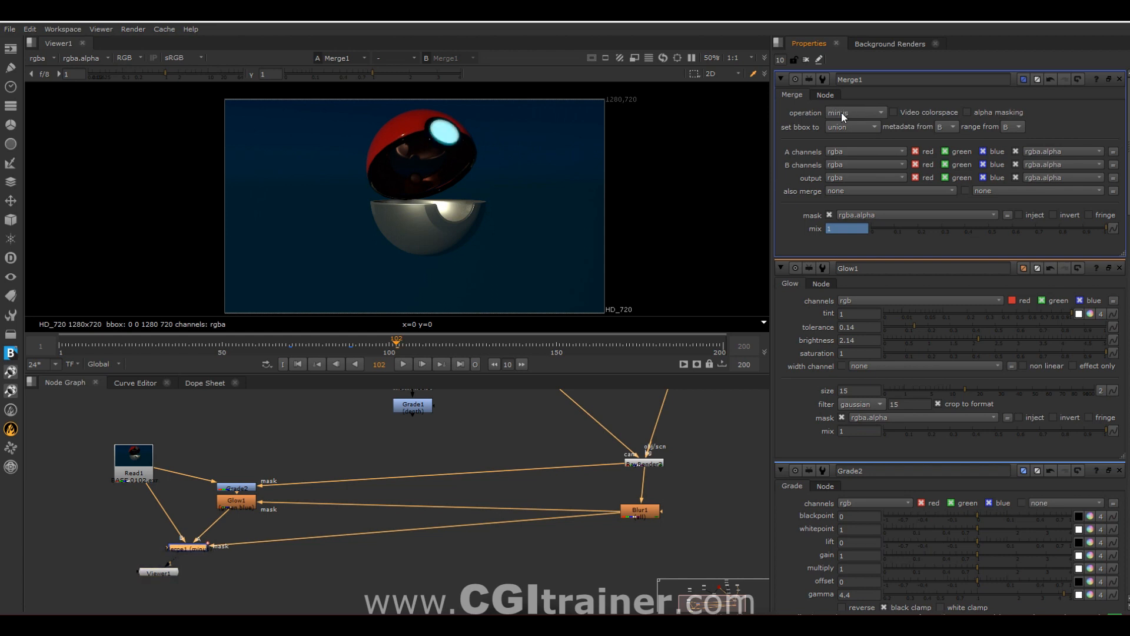
pyautogui.scroll(6, 842, 112)
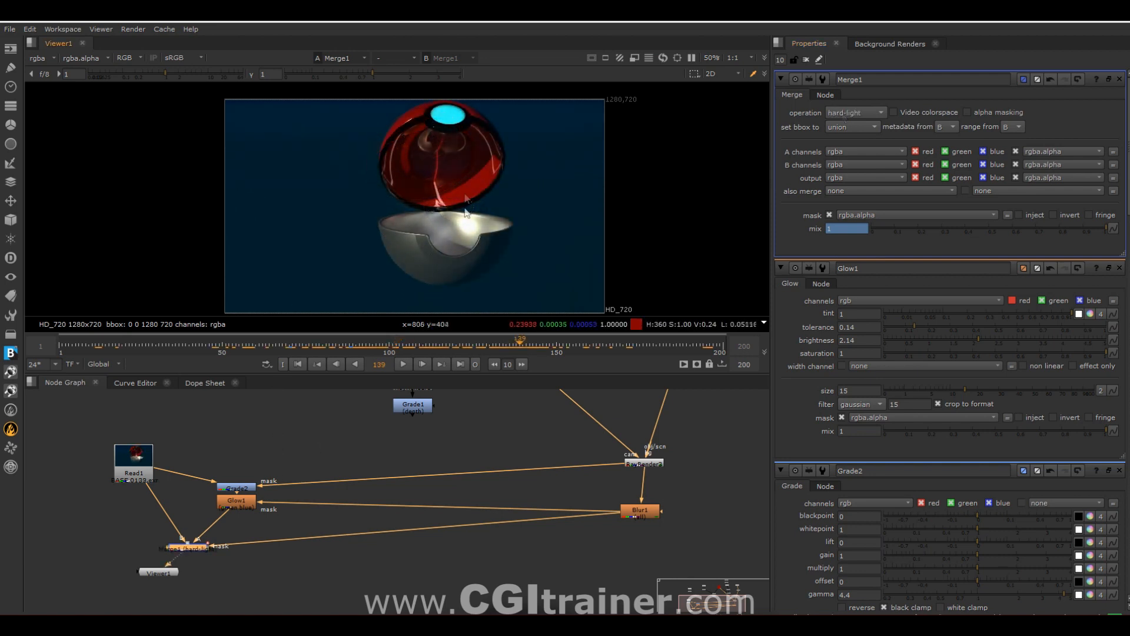
# Step: Move Viewer1 further below Merge1 and view RayRender2's occlusion pass
pyautogui.moveTo(324, 571); pyautogui.dragTo(322, 484, button='middle')
pyautogui.moveTo(156, 485); pyautogui.dragTo(185, 577)
pyautogui.moveTo(414, 487); pyautogui.dragTo(400, 551, button='middle')
pyautogui.scroll(-3, 403, 550)
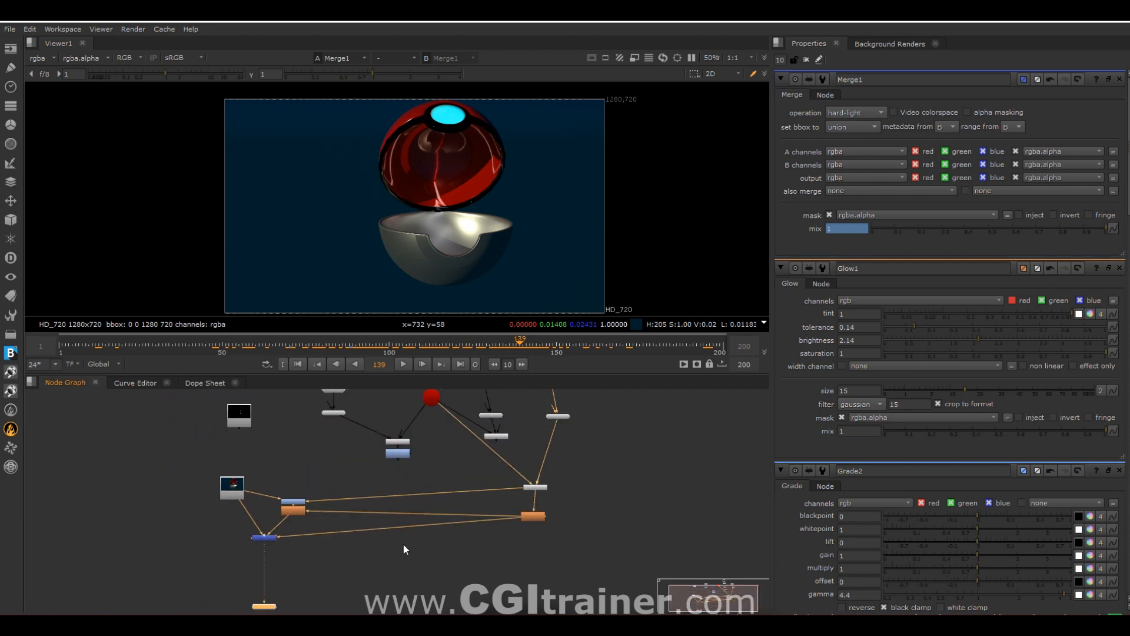
pyautogui.moveTo(264, 550); pyautogui.dragTo(455, 468)
# Step: Add a Merge node after Merge1, connect its A input to RayRender2, set its operation to multiply, and view it
pyautogui.scroll(1, 367, 569)
pyautogui.moveTo(367, 569); pyautogui.dragTo(399, 538, button='middle')
pyautogui.scroll(3, 398, 538)
pyautogui.press('m')
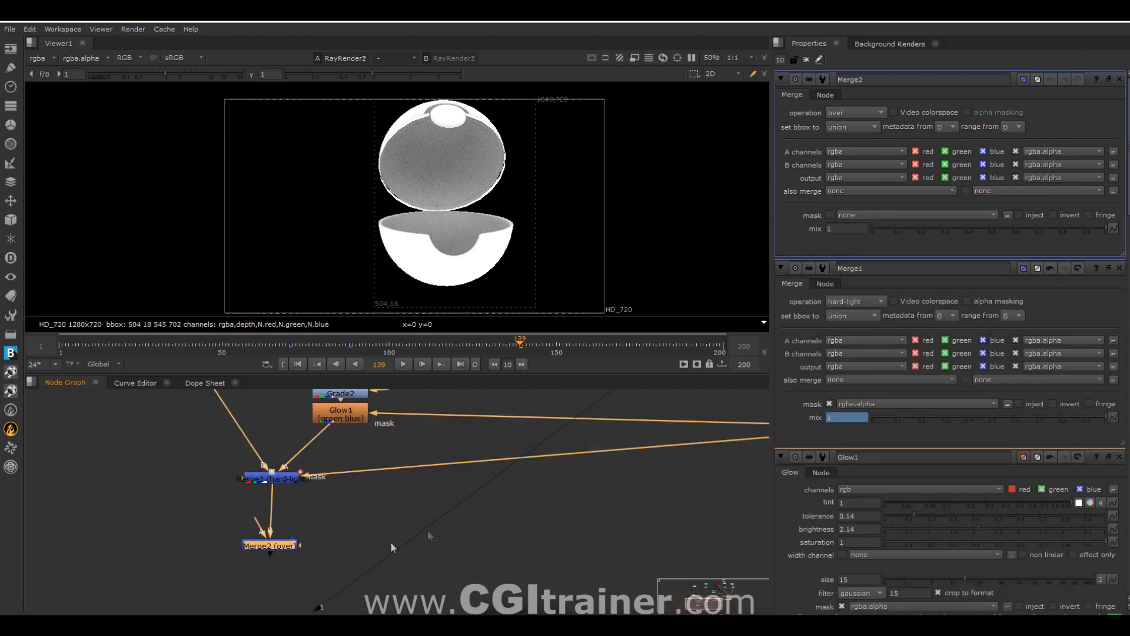
pyautogui.press('1')
pyautogui.scroll(-2, 284, 549)
pyautogui.moveTo(293, 533); pyautogui.dragTo(521, 430)
pyautogui.moveTo(520, 430); pyautogui.dragTo(520, 430)
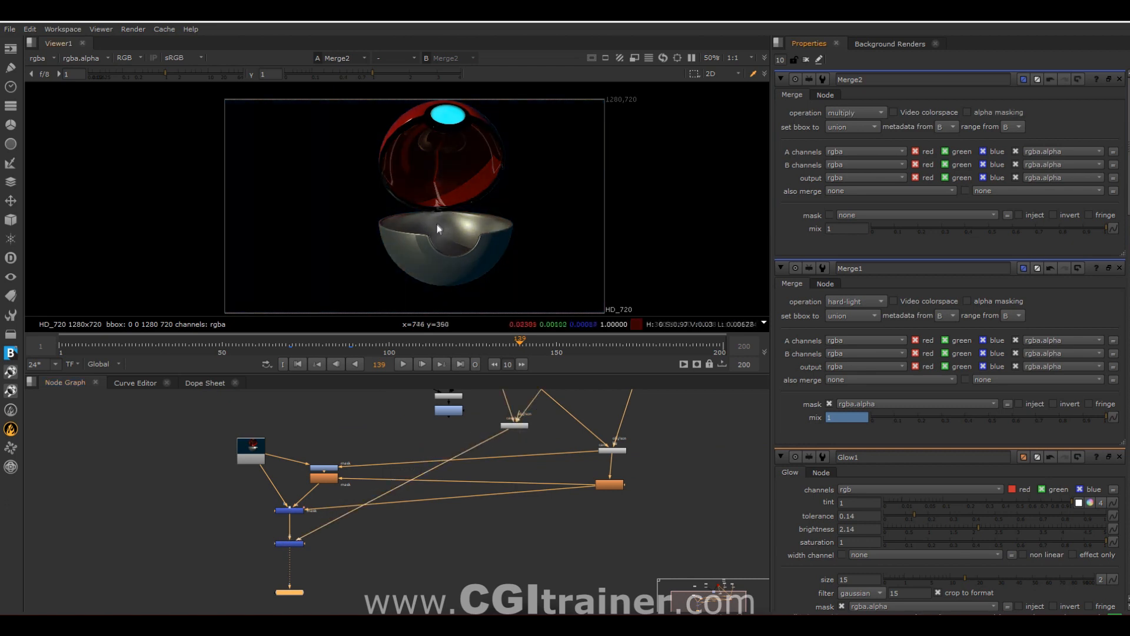
# Step: Examine the multiplied occlusion inside the open ball at frame 139
pyautogui.scroll(2, 436, 226)
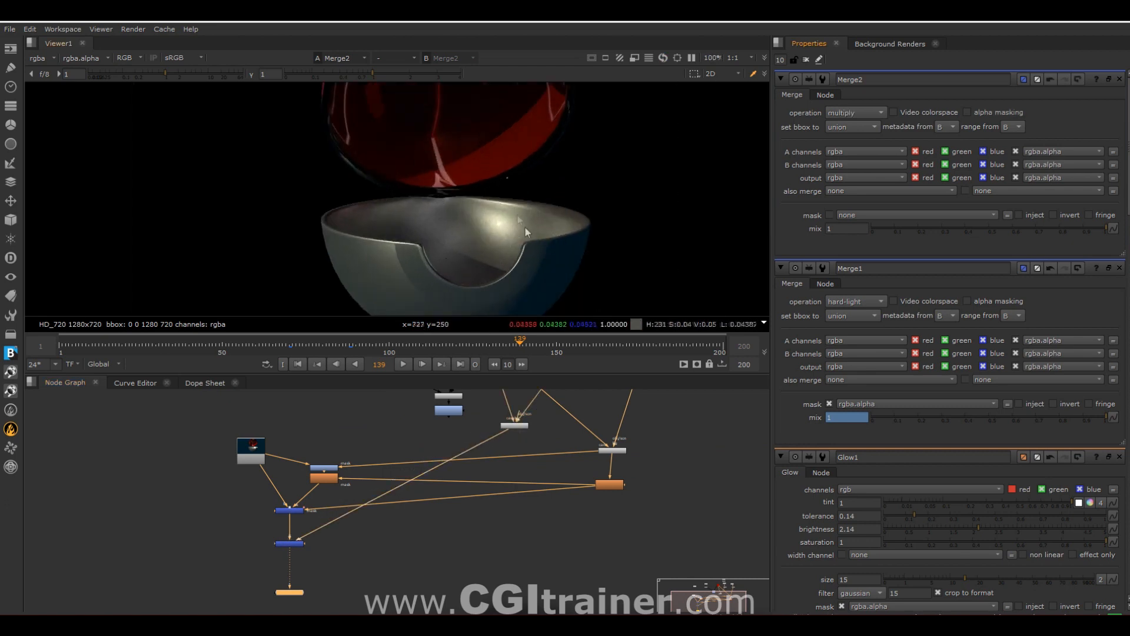
pyautogui.scroll(-1, 499, 215)
pyautogui.scroll(-4, 499, 210)
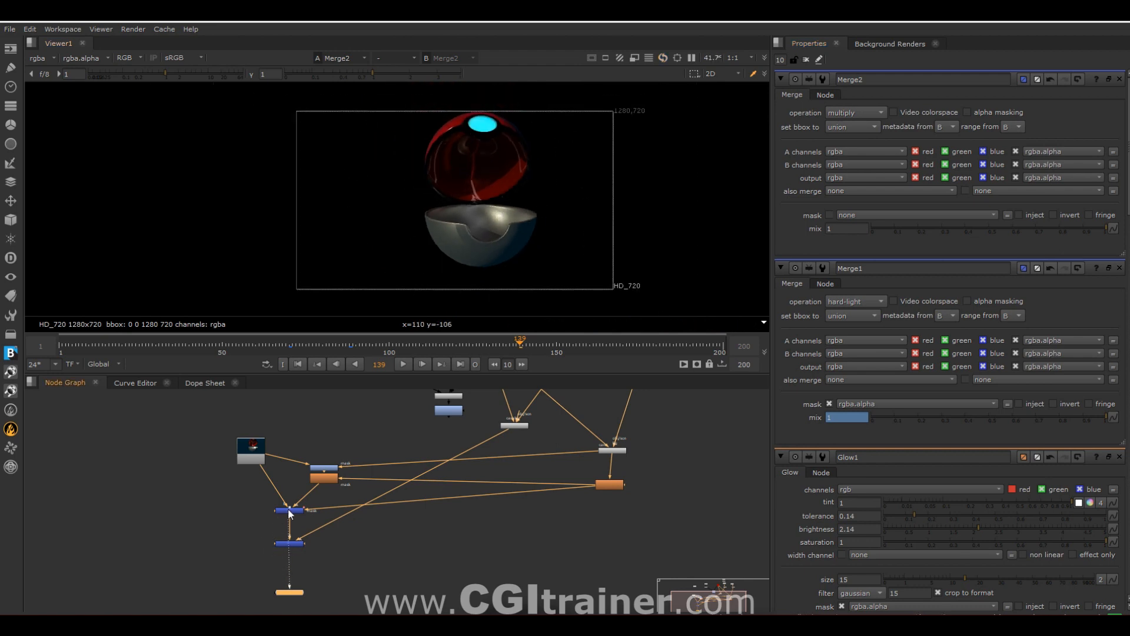
pyautogui.moveTo(288, 510); pyautogui.dragTo(289, 510)
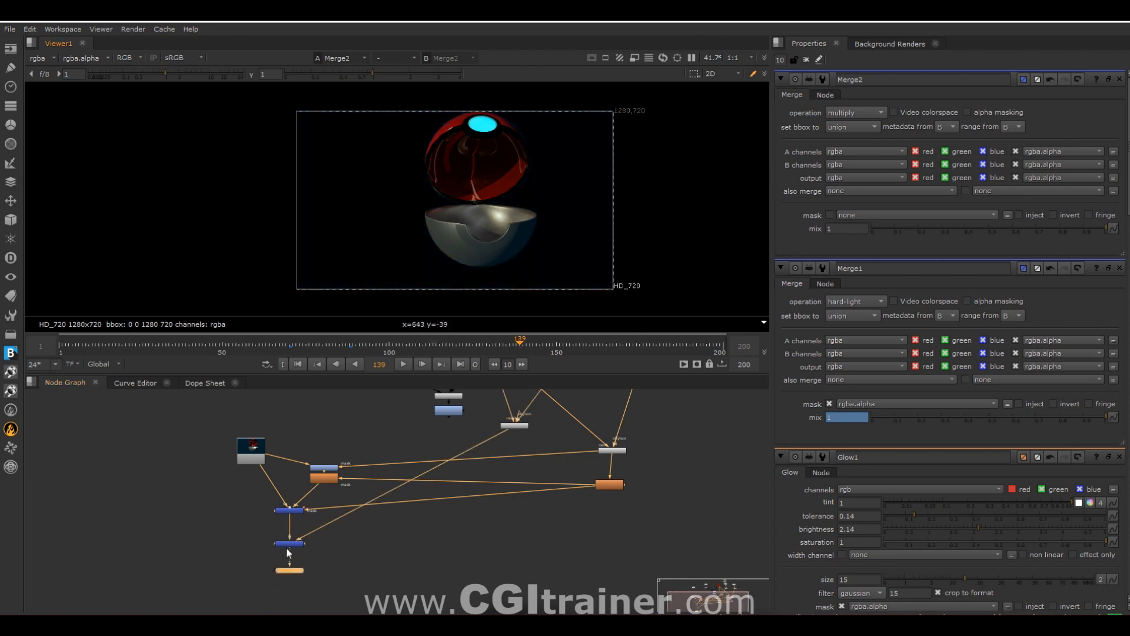
# Step: Check Grade1's and Merge2's outputs in the alpha layer, and return the viewer to Merge2 in rgba
pyautogui.moveTo(288, 550); pyautogui.dragTo(443, 412)
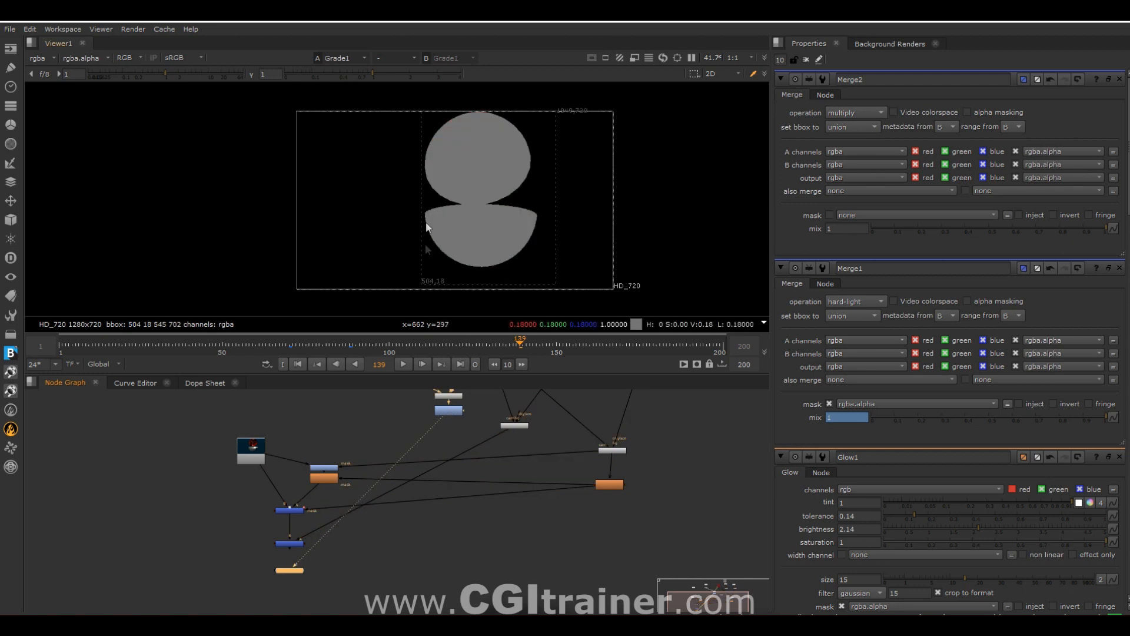
pyautogui.click(43, 54)
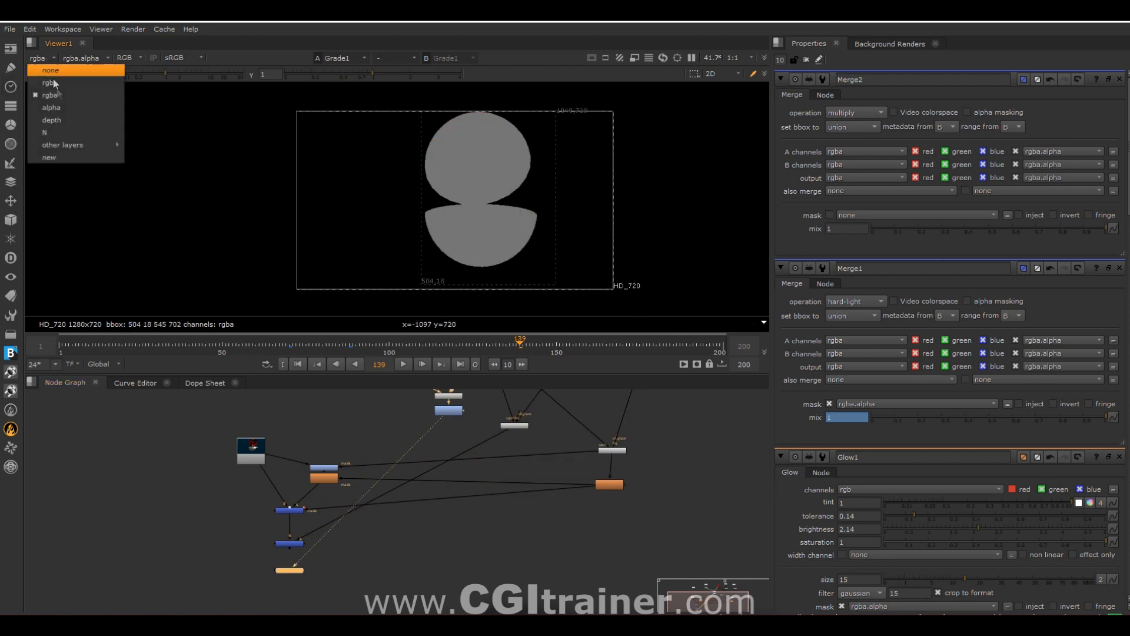
pyautogui.click(59, 108)
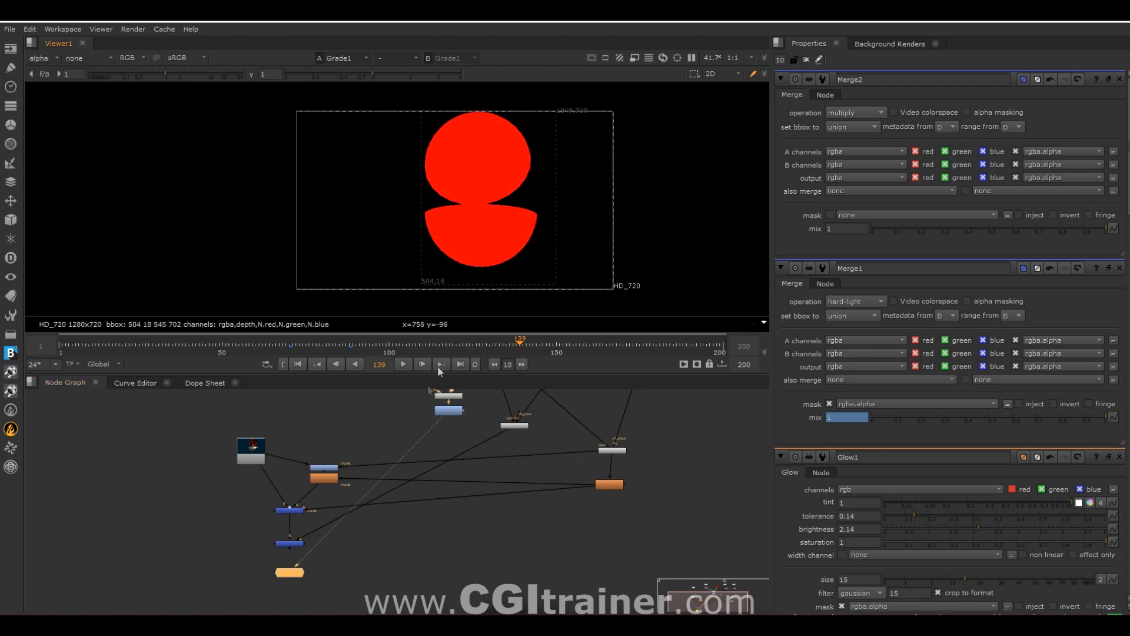
pyautogui.press('1')
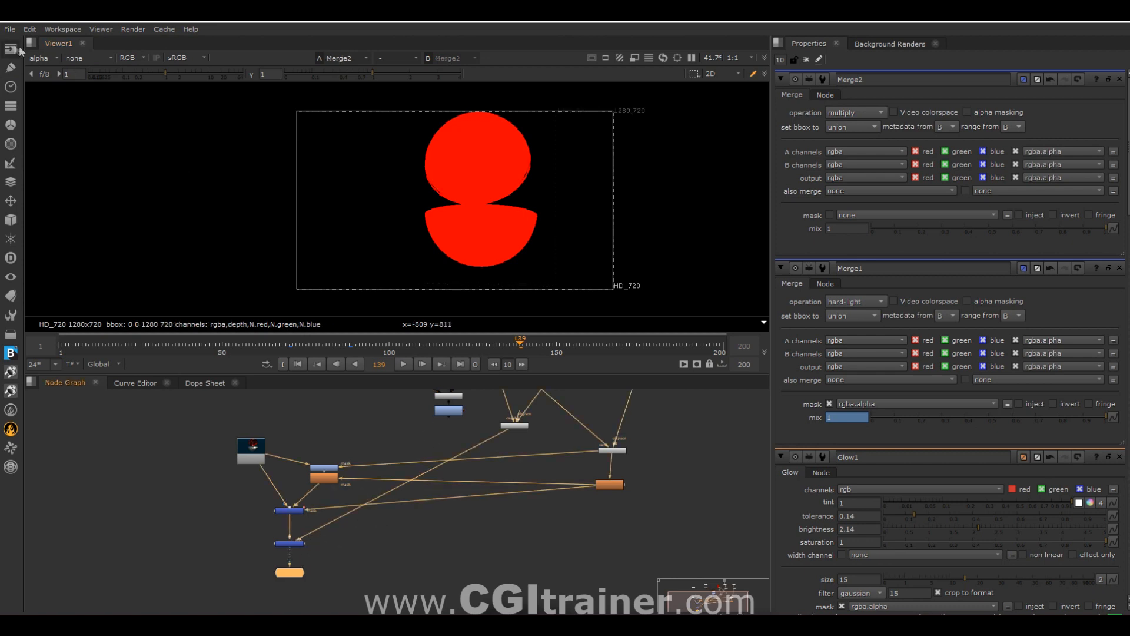
pyautogui.click(39, 58)
pyautogui.click(58, 93)
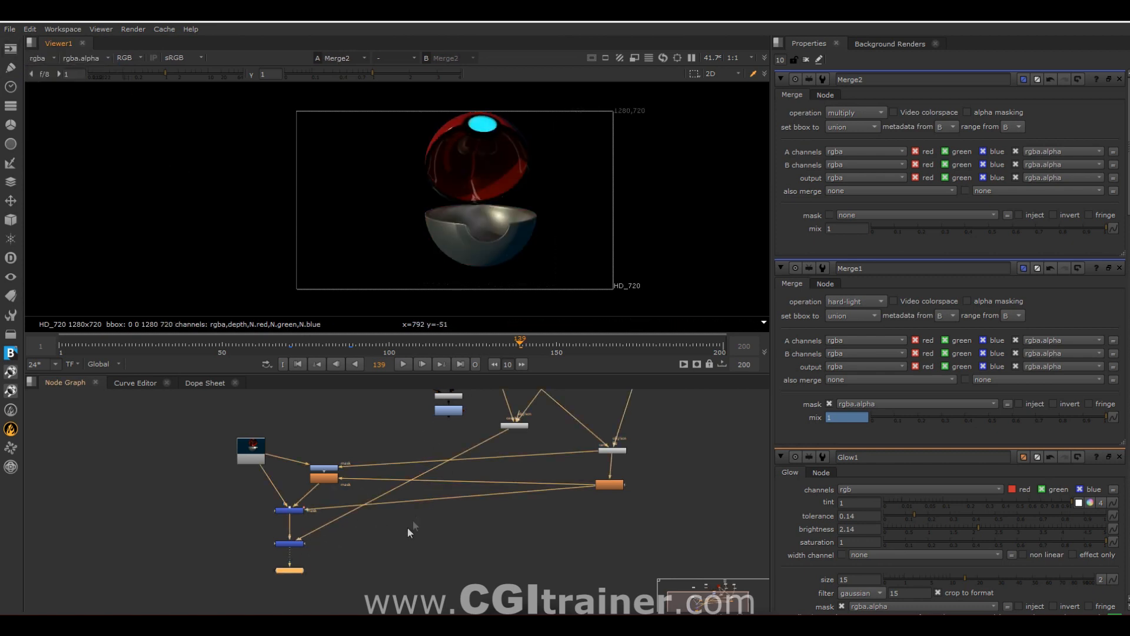
# Step: Connect Merge2's mask input to Grade1 and inspect the ball's lower half up close
pyautogui.moveTo(305, 542); pyautogui.dragTo(444, 413)
pyautogui.scroll(3, 524, 164)
pyautogui.moveTo(503, 189); pyautogui.dragTo(463, 175, button='middle')
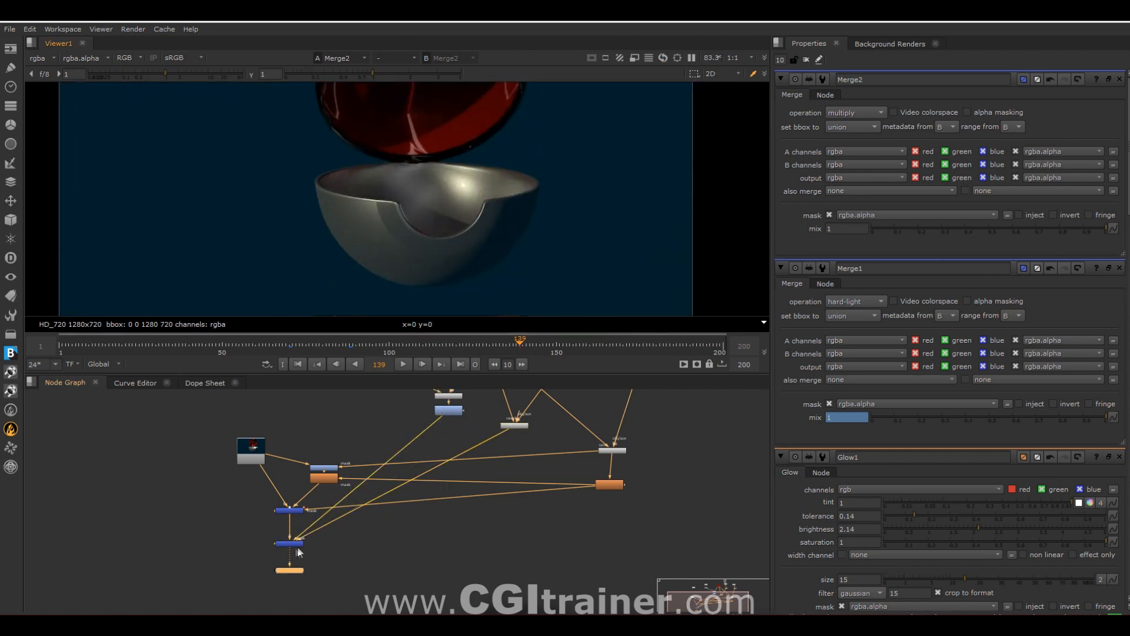
# Step: Add a Grade node after RayRender2 with blackpoint 0.18 and gamma 1.18 to adjust the occlusion inside the ball
pyautogui.scroll(3, 298, 547)
pyautogui.moveTo(293, 545); pyautogui.dragTo(348, 560)
pyautogui.moveTo(588, 465); pyautogui.dragTo(387, 558, button='middle')
pyautogui.click(530, 401)
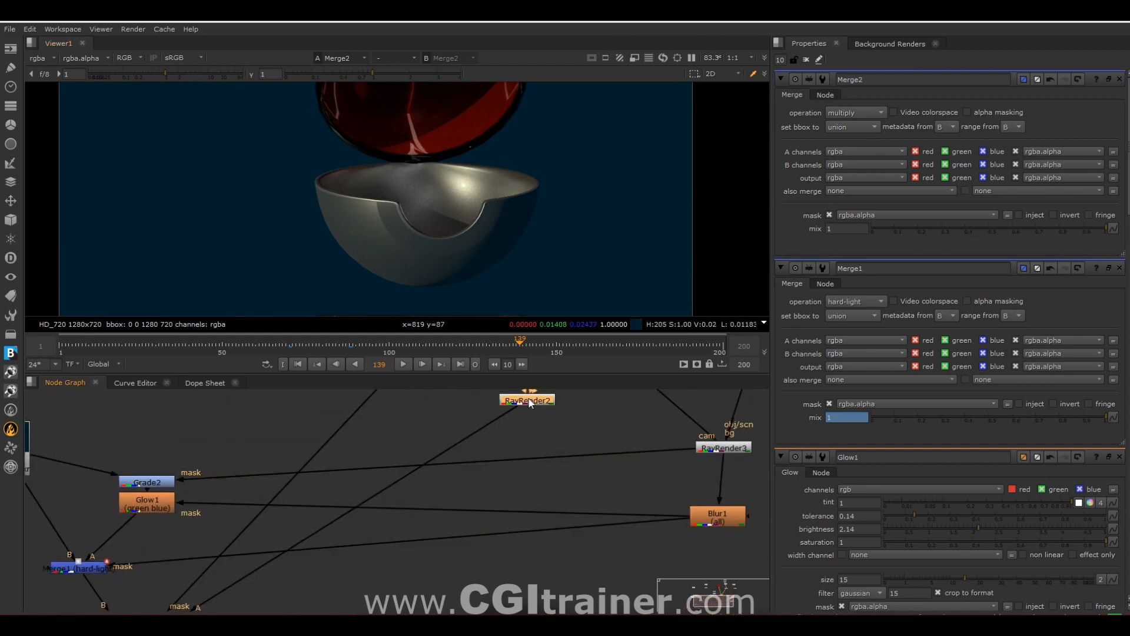
pyautogui.press('g')
pyautogui.moveTo(978, 125); pyautogui.dragTo(1018, 129)
pyautogui.scroll(-2, 531, 222)
pyautogui.moveTo(531, 222); pyautogui.dragTo(450, 225, button='middle')
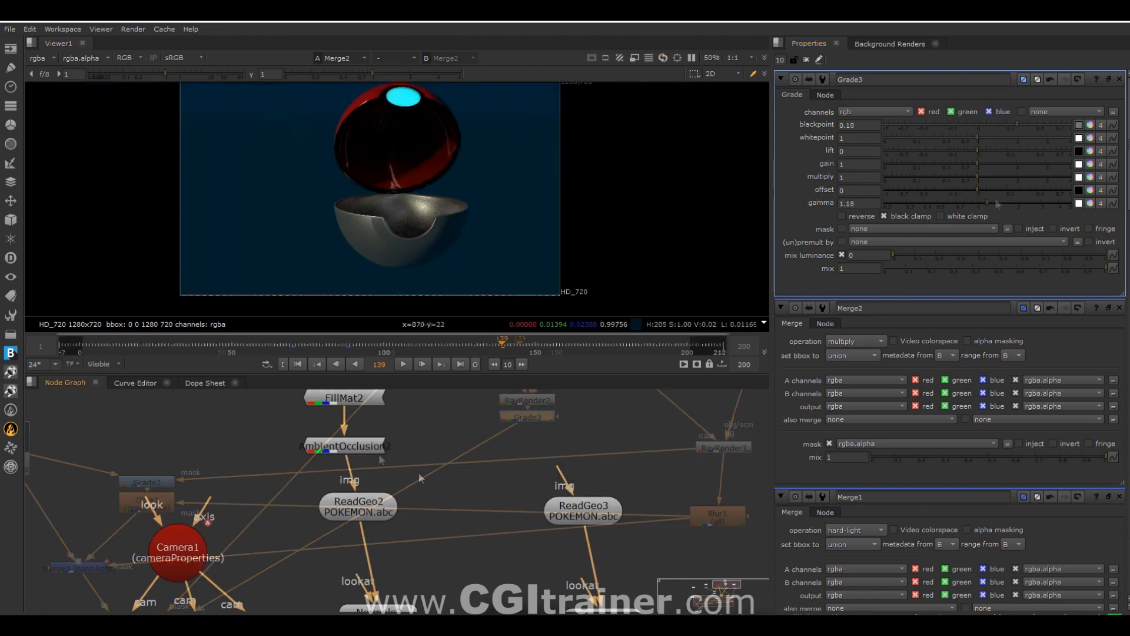
# Step: Set AmbientOcclusion2's samples to 70 and check the multiplied occlusion in the Merge2 result
pyautogui.doubleClick(352, 445)
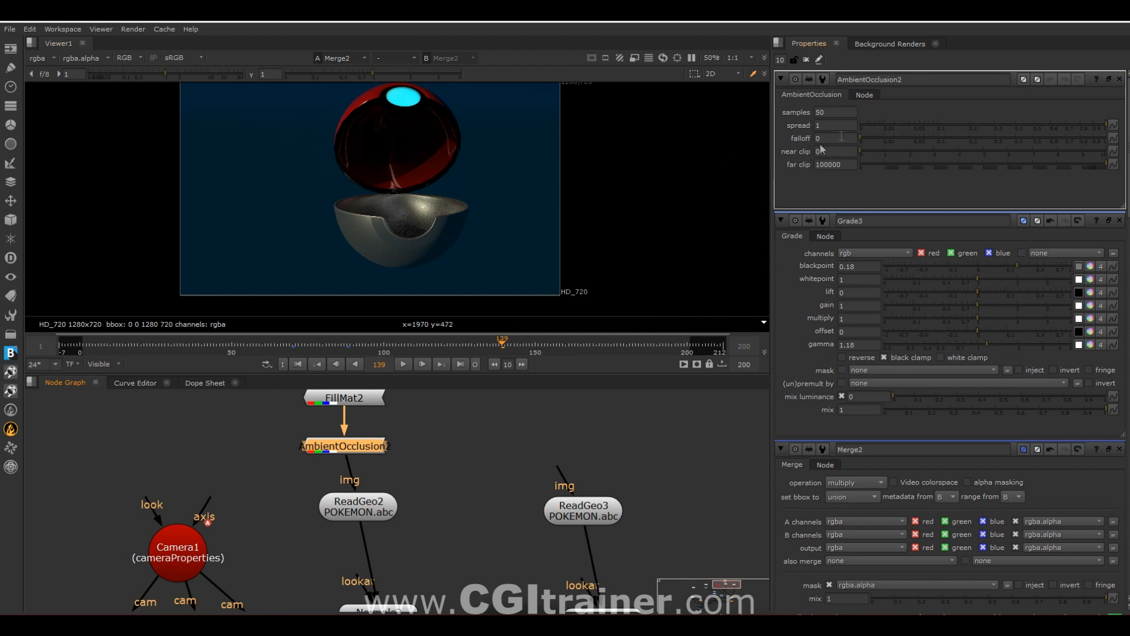
pyautogui.write('70')
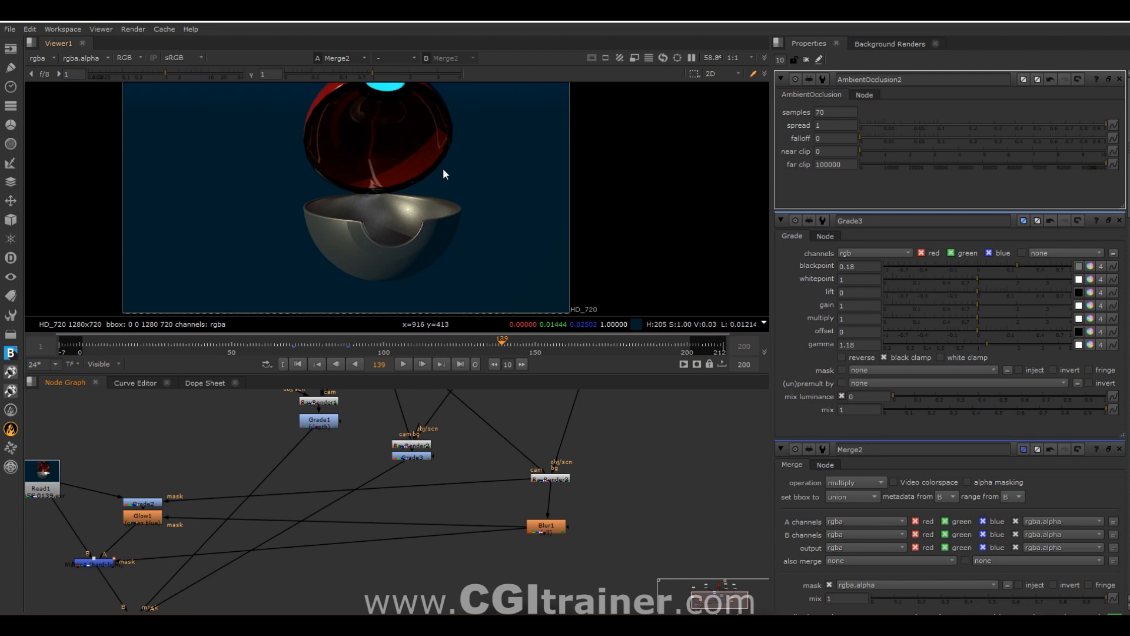
pyautogui.scroll(-2, 442, 167)
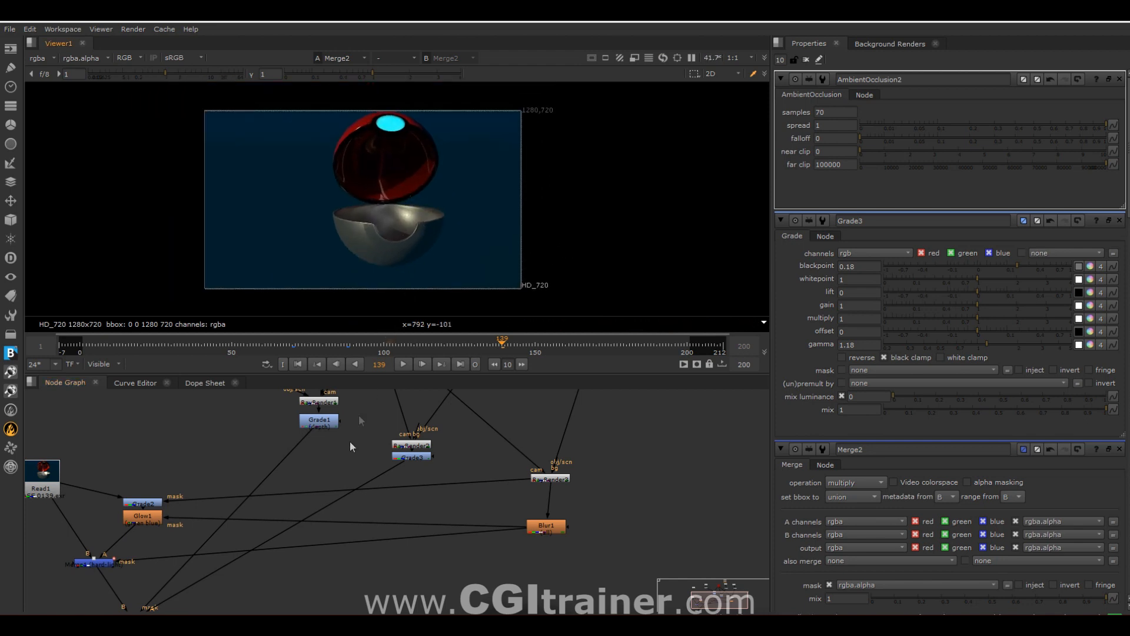
pyautogui.scroll(-2, 373, 515)
pyautogui.moveTo(368, 518); pyautogui.dragTo(442, 480, button='middle')
pyautogui.click(284, 587)
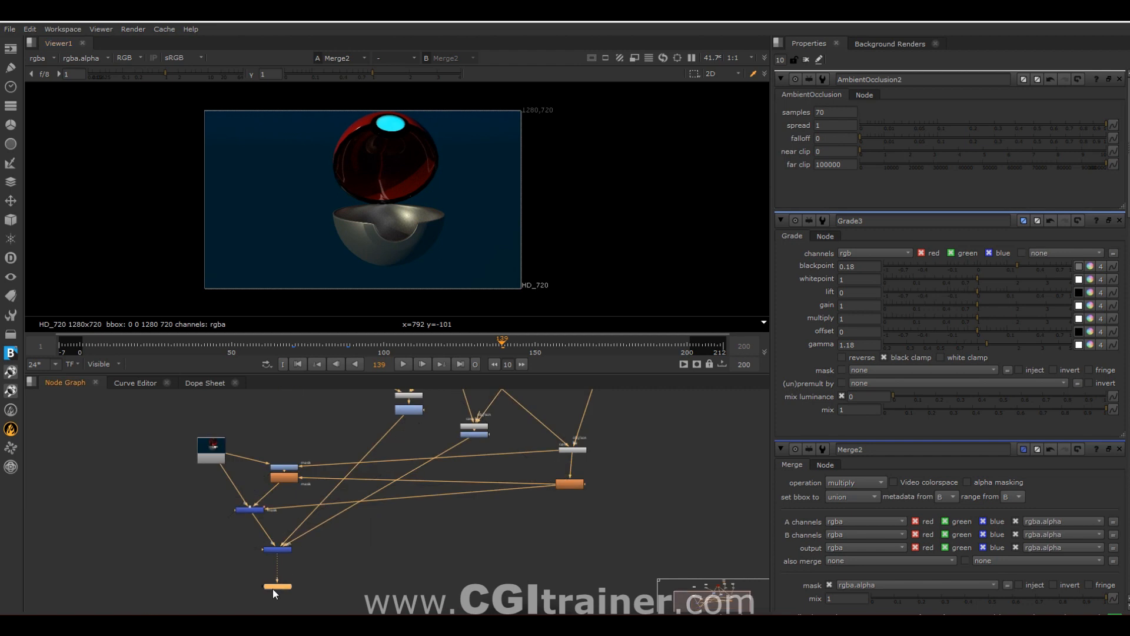
pyautogui.moveTo(348, 572); pyautogui.dragTo(312, 517, button='middle')
pyautogui.scroll(2, 318, 500)
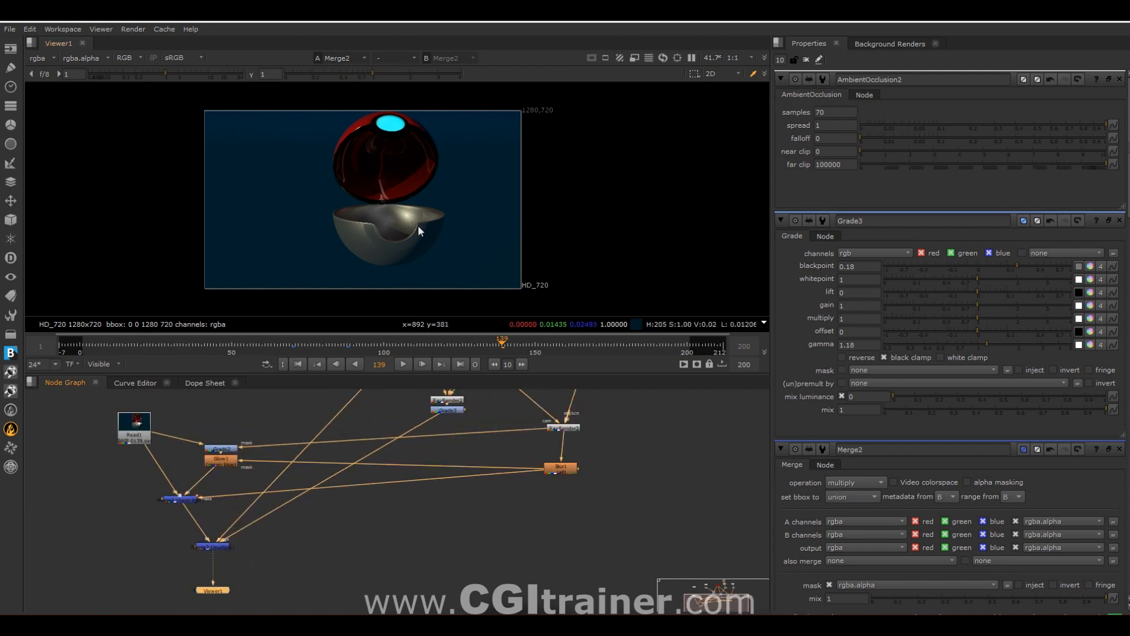
# Step: View Grade1's output in the N layer to examine the ball's normals pass
pyautogui.moveTo(212, 556); pyautogui.dragTo(317, 540)
pyautogui.moveTo(367, 475); pyautogui.dragTo(369, 456)
pyautogui.click(37, 58)
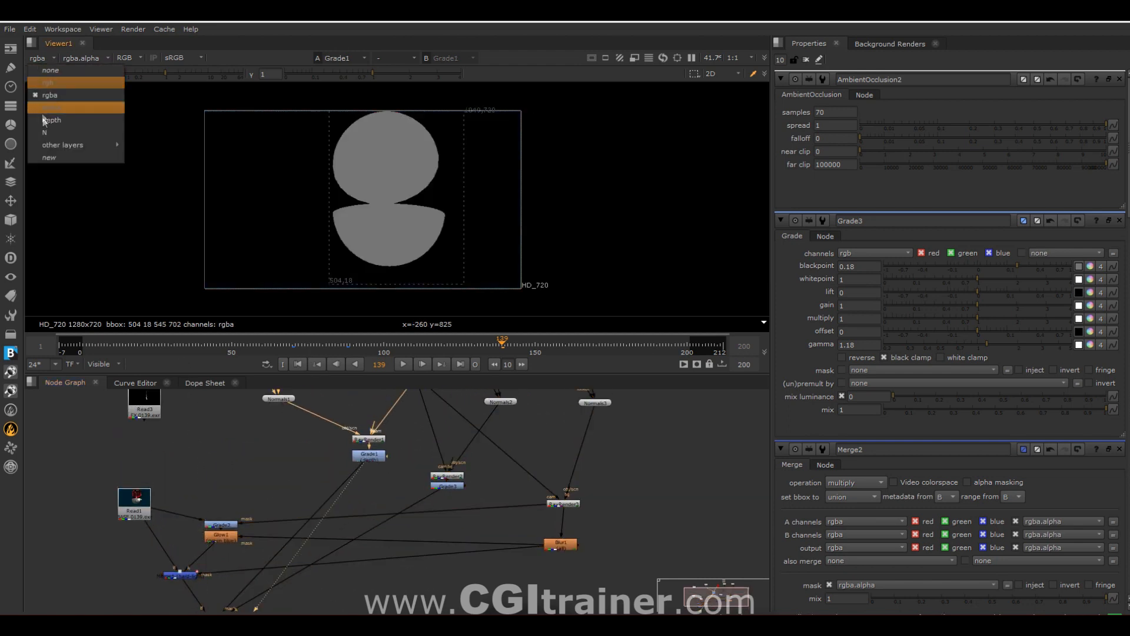
pyautogui.click(43, 131)
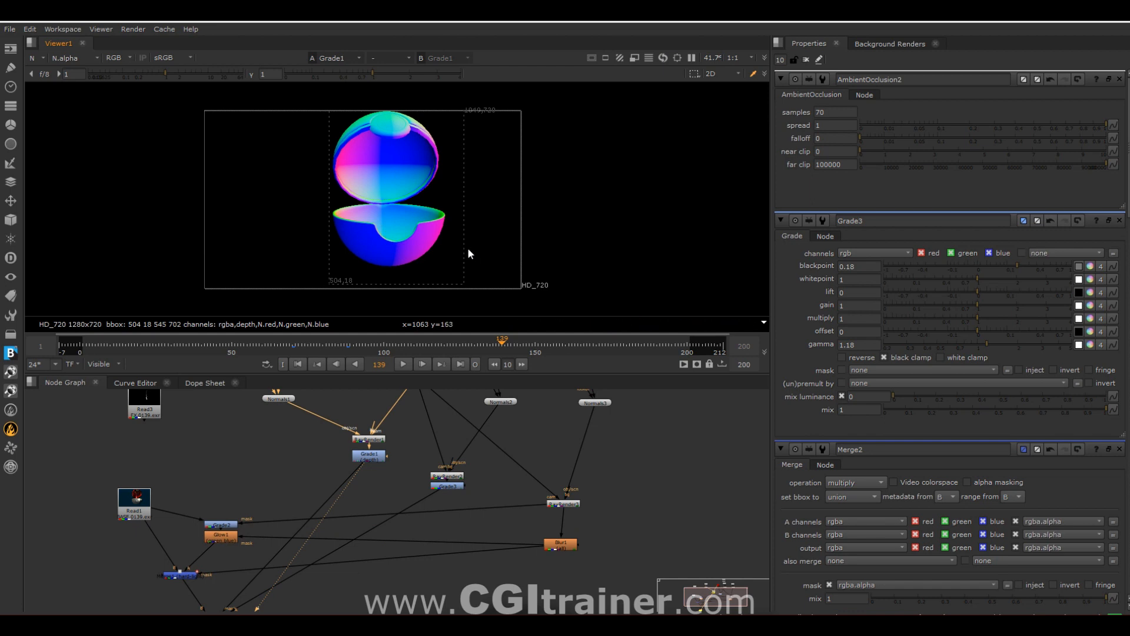
# Step: Return the viewer to Merge2 in rgba and insert a Grade node after it with gamma 2.05
pyautogui.scroll(-3, 407, 424)
pyautogui.moveTo(331, 530); pyautogui.dragTo(329, 519)
pyautogui.scroll(5, 330, 518)
pyautogui.moveTo(377, 560); pyautogui.dragTo(389, 462, button='middle')
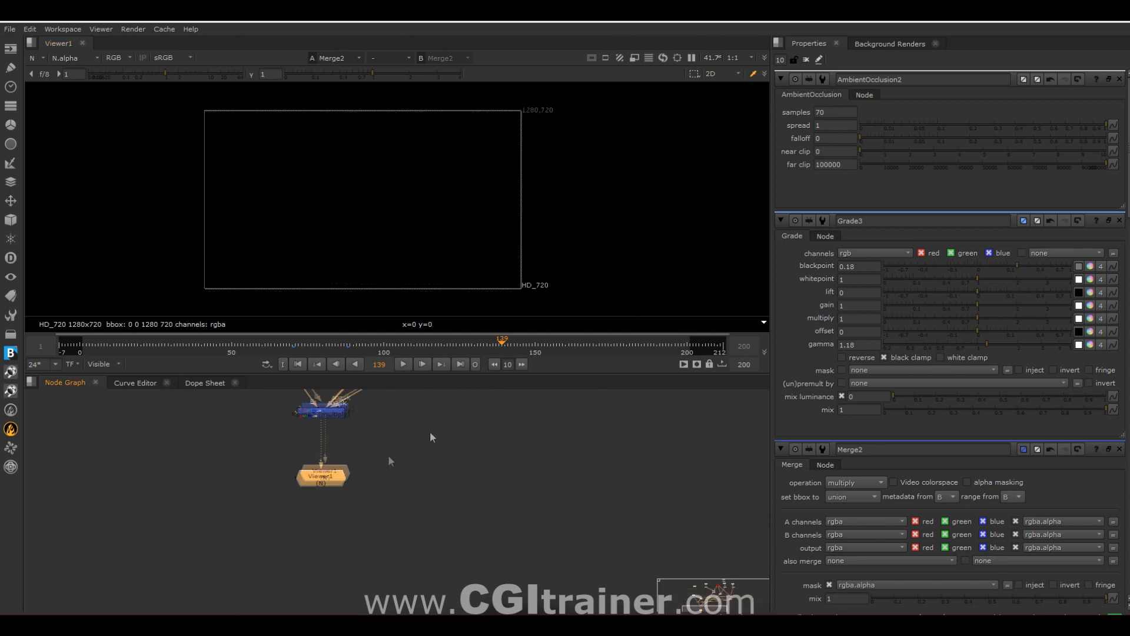
pyautogui.moveTo(325, 470); pyautogui.dragTo(308, 542)
pyautogui.moveTo(329, 407); pyautogui.dragTo(307, 454)
pyautogui.press('g')
pyautogui.click(1019, 203)
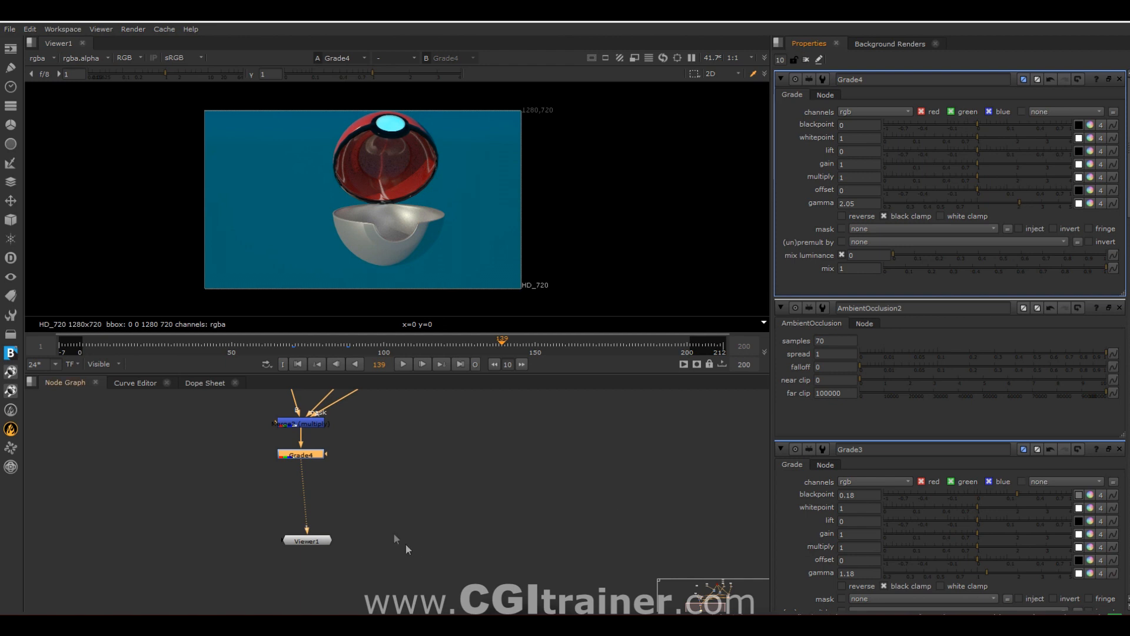
# Step: Route Grade1's output down through a Dot node beside Grade4 and connect Grade4's mask input to it
pyautogui.scroll(-3, 407, 549)
pyautogui.moveTo(431, 516); pyautogui.dragTo(388, 593, button='middle')
pyautogui.scroll(-2, 412, 557)
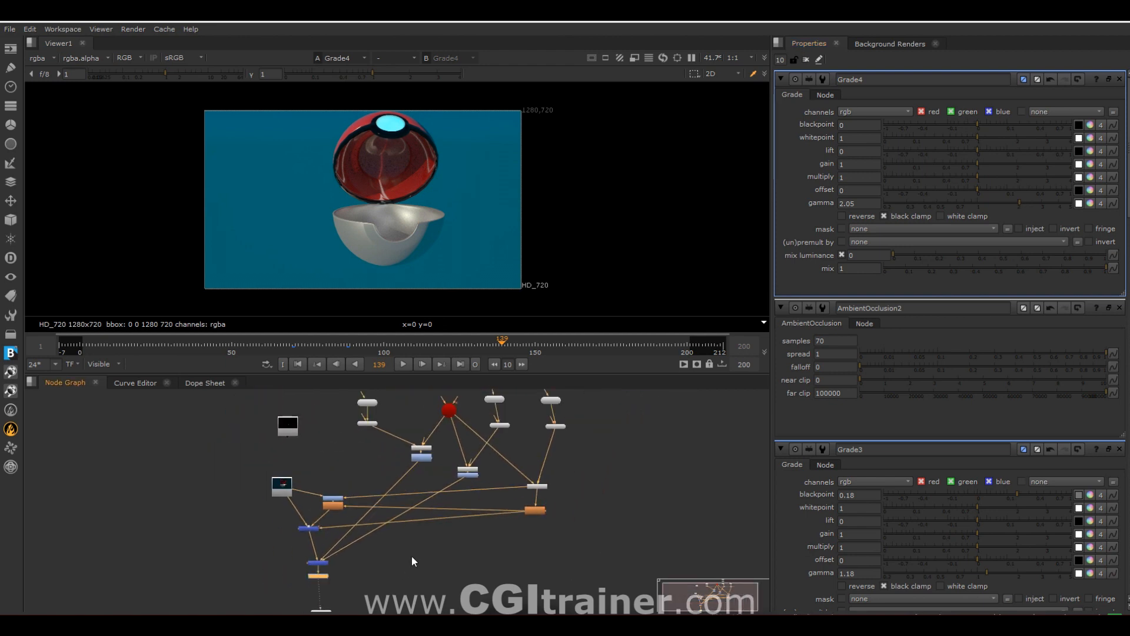
pyautogui.scroll(1, 411, 556)
pyautogui.click(401, 434)
pyautogui.click(380, 543)
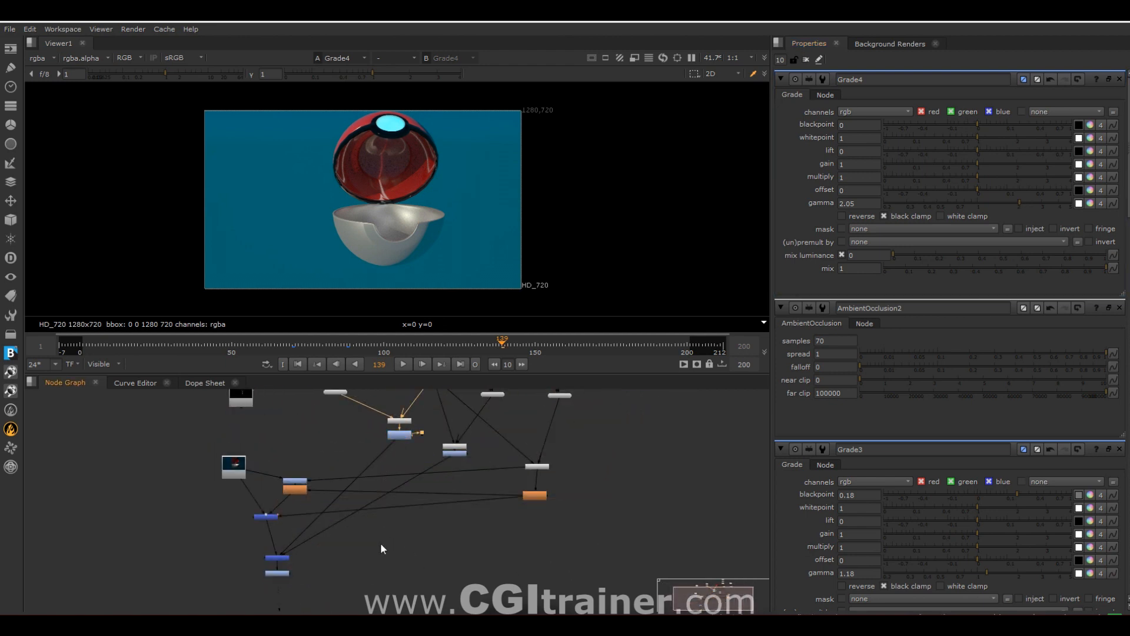
pyautogui.moveTo(400, 440); pyautogui.dragTo(397, 565)
pyautogui.scroll(4, 396, 562)
pyautogui.moveTo(395, 561); pyautogui.dragTo(394, 461, button='middle')
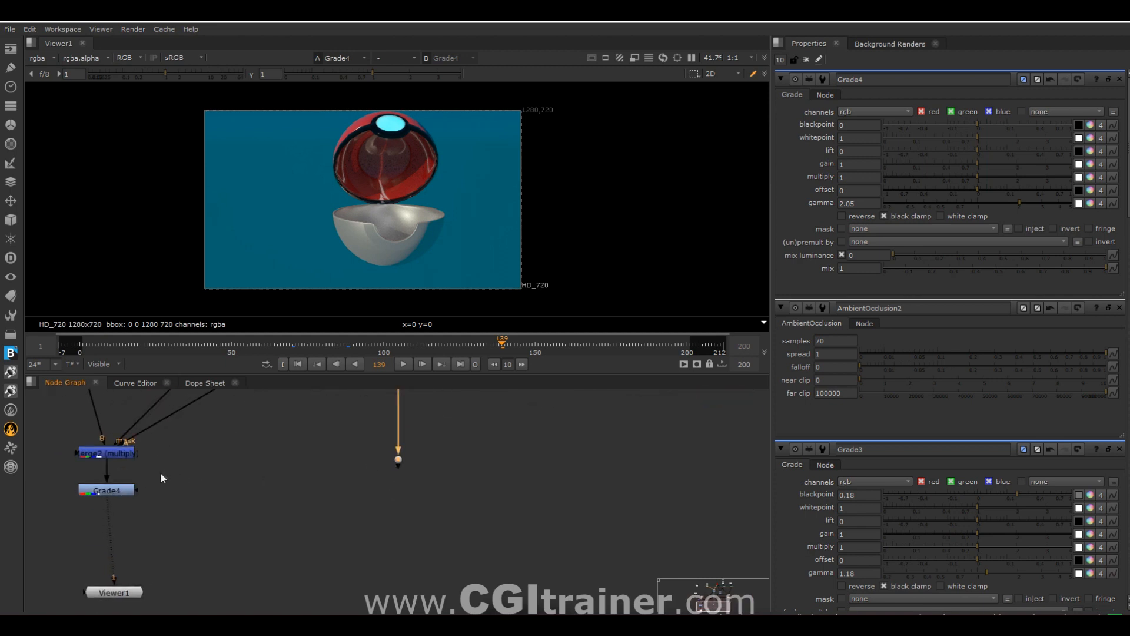
pyautogui.click(137, 489)
pyautogui.moveTo(139, 490); pyautogui.dragTo(398, 460)
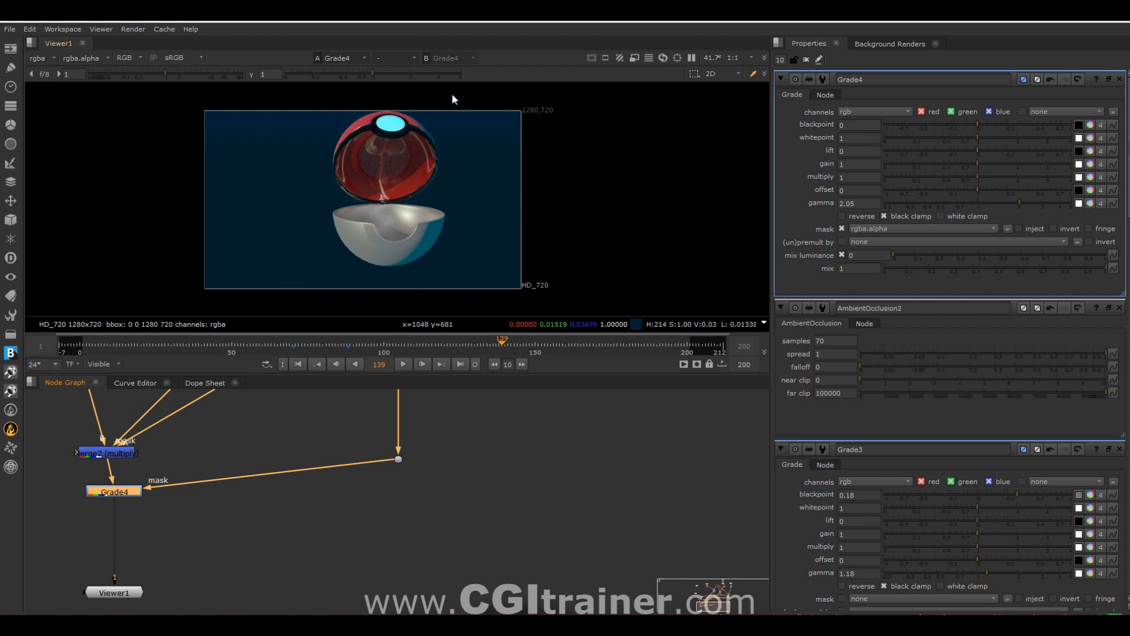
# Step: Set Grade4's mask channel to N.red, blackpoint 0.003, whitepoint 0.94, lift -0.003, offset 0.008 and gamma 1.34
pyautogui.click(868, 228)
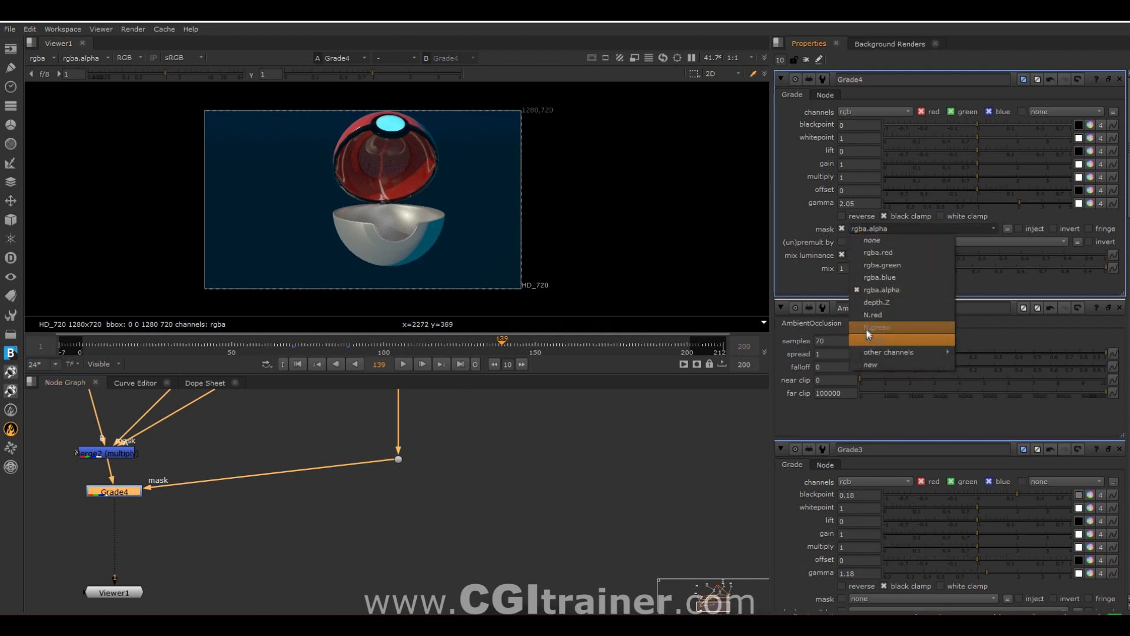
pyautogui.click(872, 313)
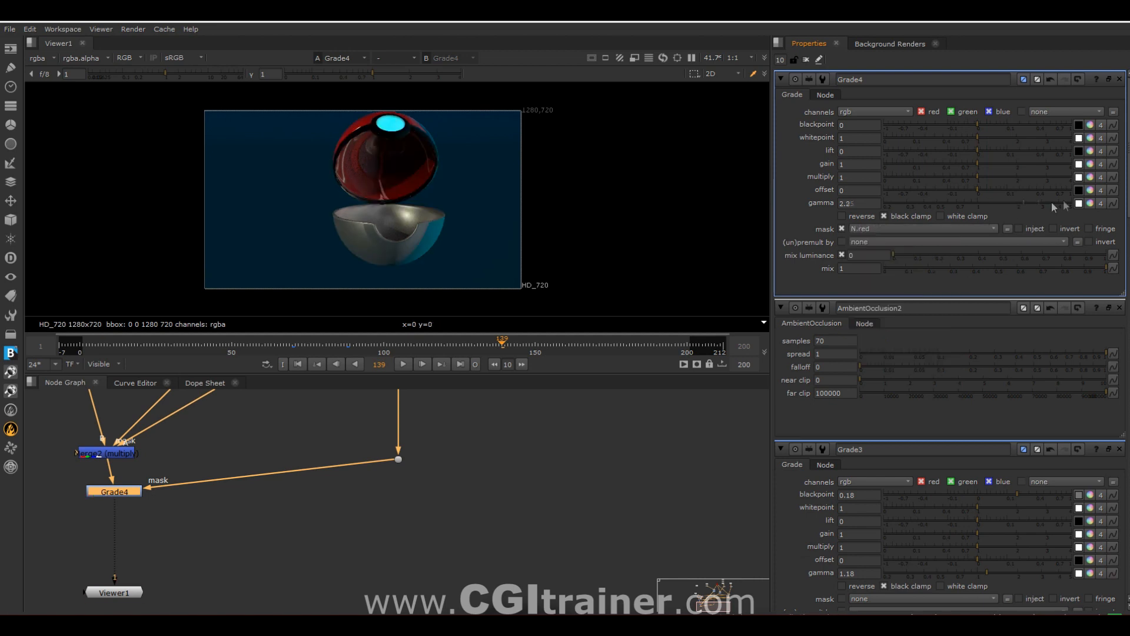
pyautogui.moveTo(999, 203)
pyautogui.mouseDown()
pyautogui.moveTo(1073, 198)
pyautogui.moveTo(981, 202)
pyautogui.mouseUp()
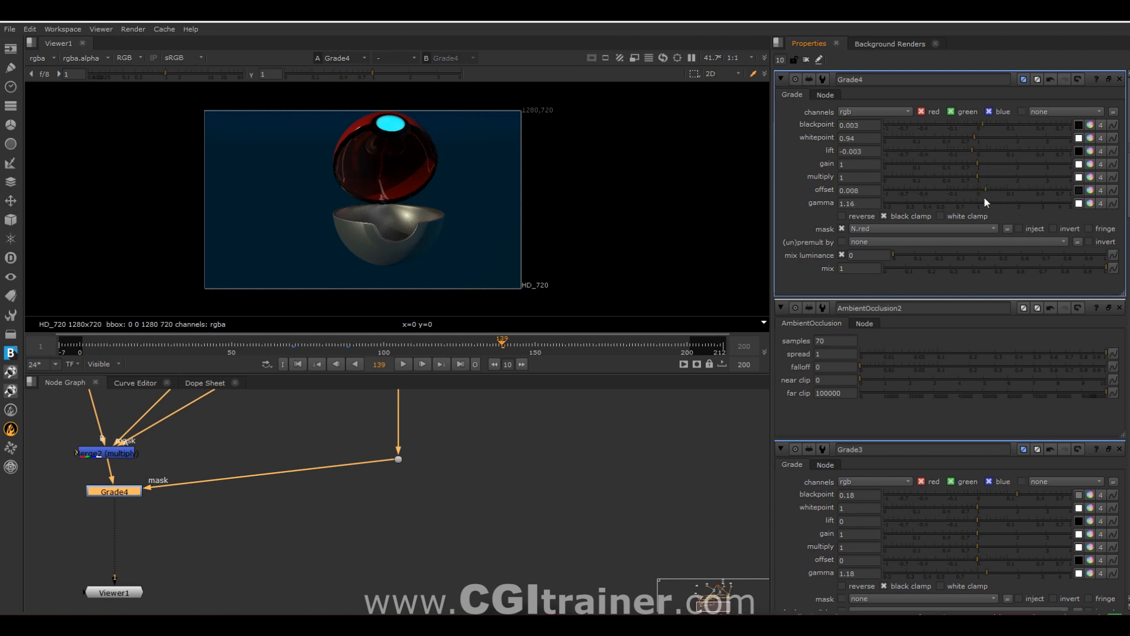
pyautogui.click(996, 201)
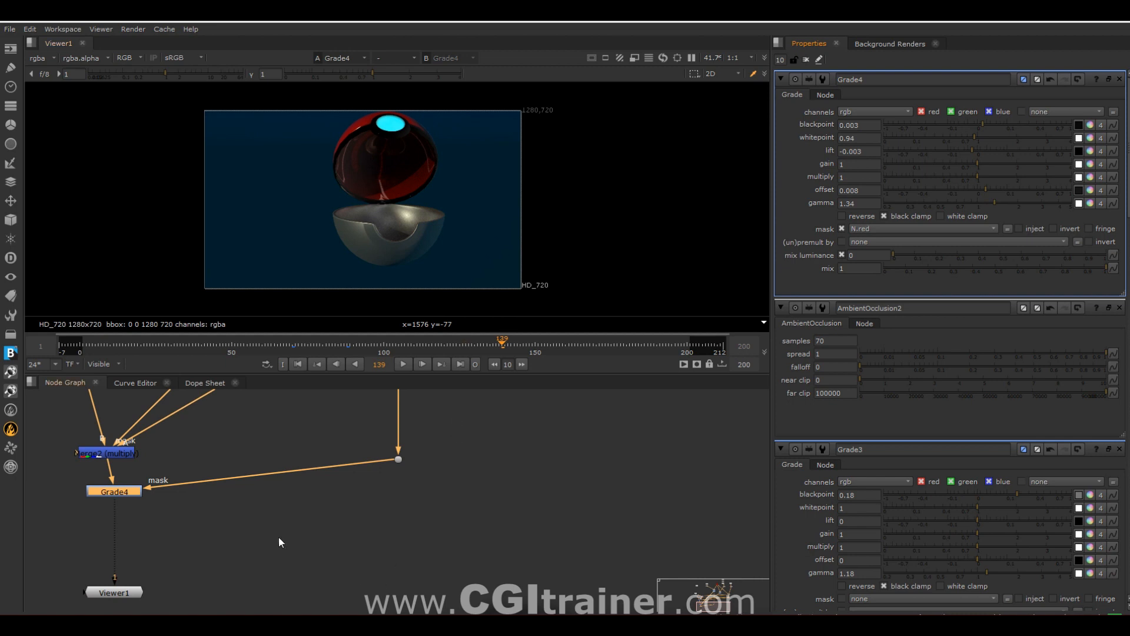
# Step: Add a Glow node between Grade4 and the viewer and connect its mask input to the Dot carrying Grade1's output
pyautogui.moveTo(279, 538); pyautogui.dragTo(441, 493, button='middle')
pyautogui.moveTo(266, 553); pyautogui.dragTo(262, 566)
pyautogui.moveTo(286, 449); pyautogui.dragTo(262, 472)
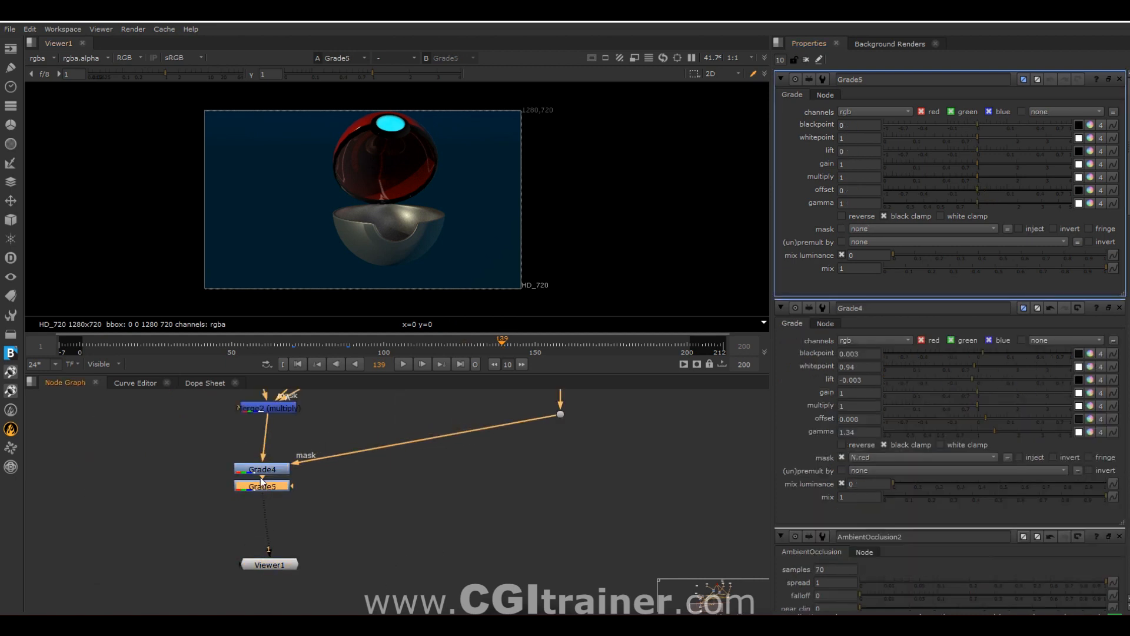
pyautogui.press('Tab')
pyautogui.write('glo')
pyautogui.press('Return')
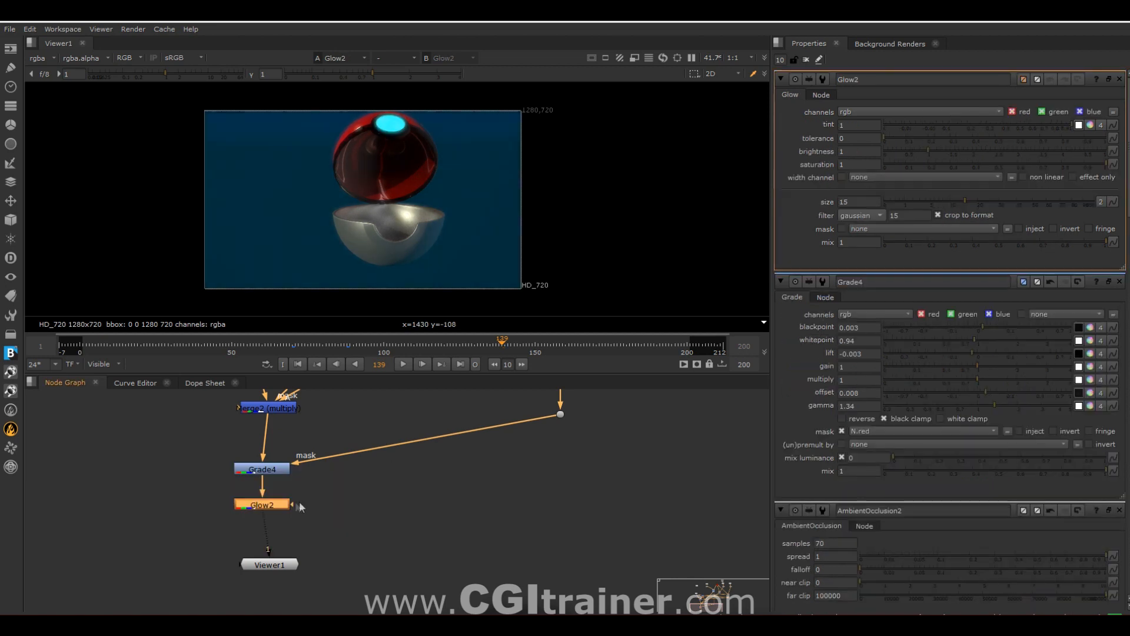
pyautogui.moveTo(293, 498); pyautogui.dragTo(561, 414)
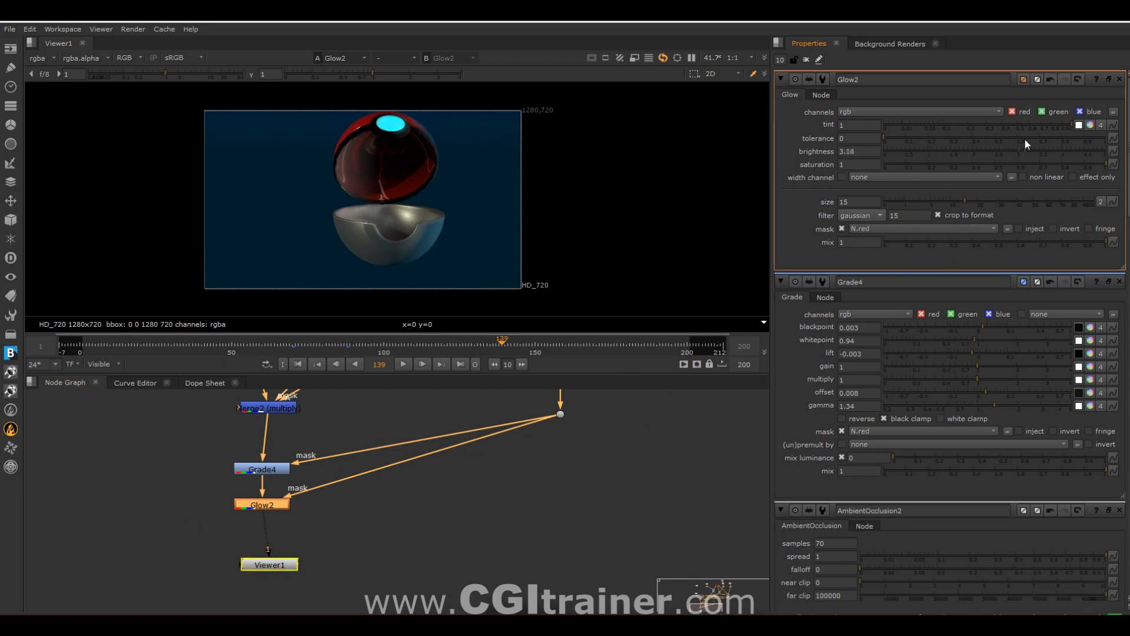
# Step: Mask Glow2 with N.red, set its brightness to 0.8, and restrict it to the blue channel
pyautogui.click(897, 148)
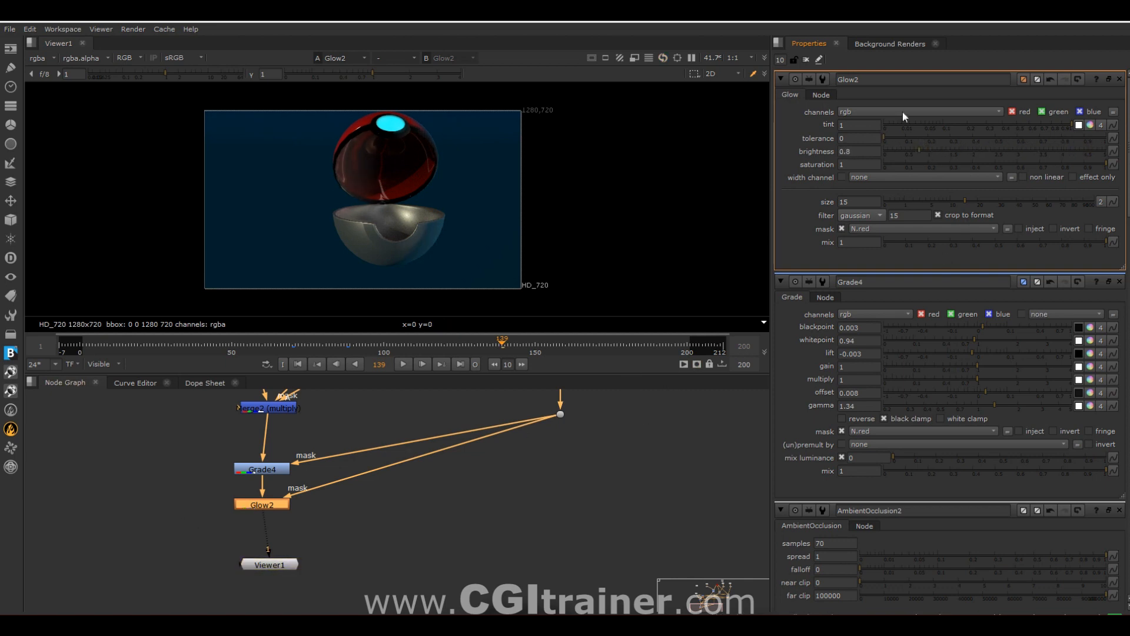
pyautogui.click(1012, 111)
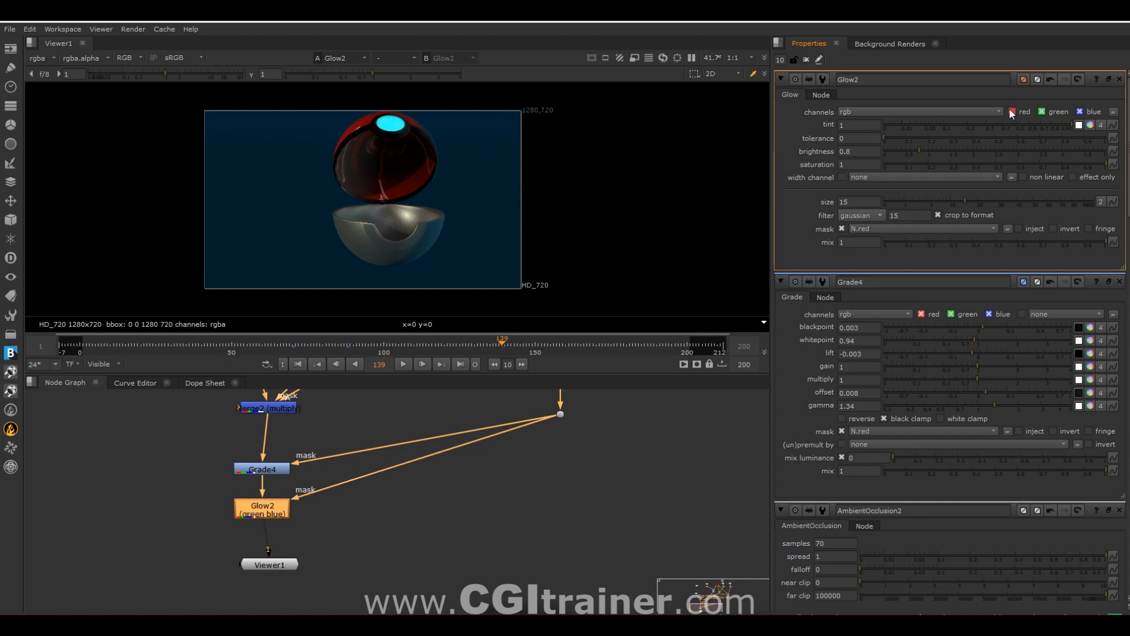
pyautogui.click(1045, 112)
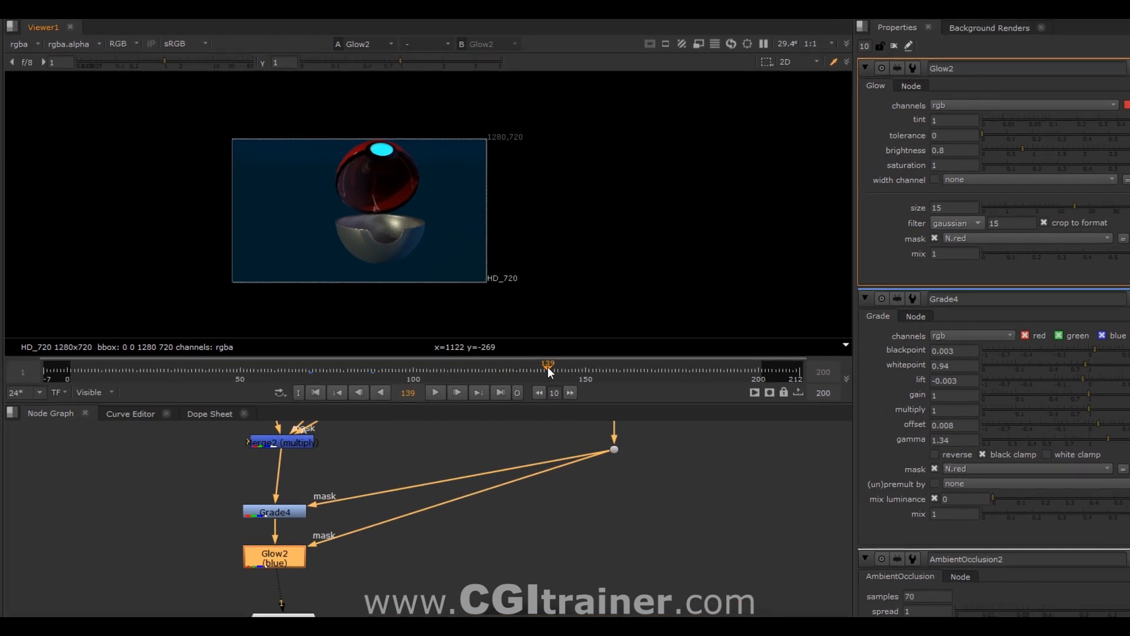
# Step: Scrub the timeline back to about frame 54 and forward again to check the grade and glow on the opening ball
pyautogui.moveTo(501, 342); pyautogui.dragTo(409, 334)
pyautogui.moveTo(459, 369); pyautogui.dragTo(258, 369)
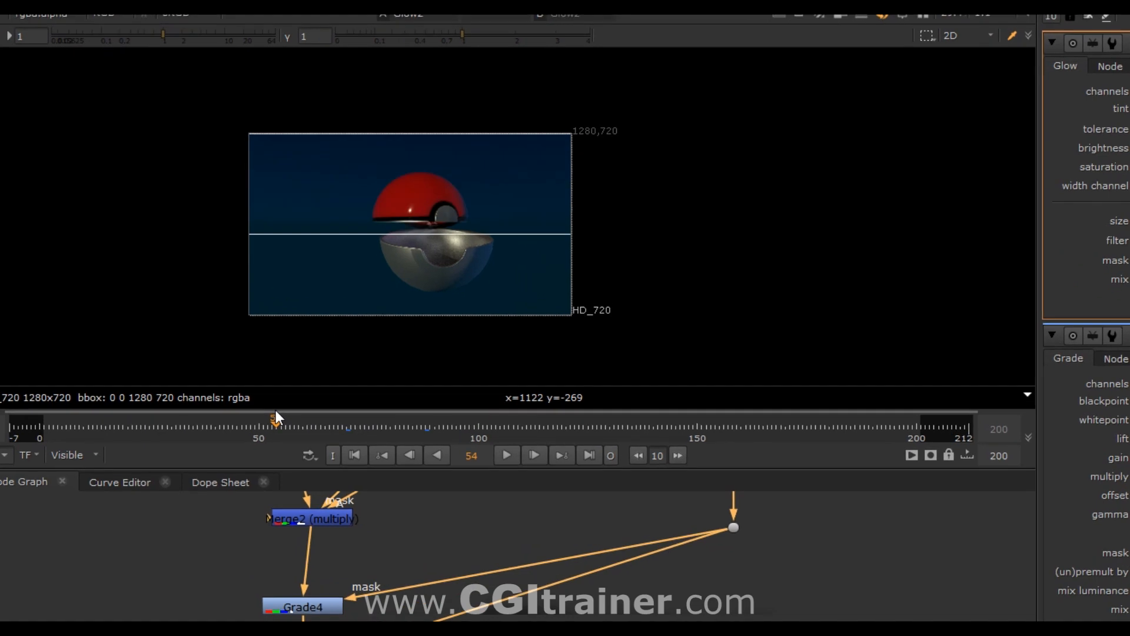
pyautogui.moveTo(282, 436); pyautogui.dragTo(417, 439)
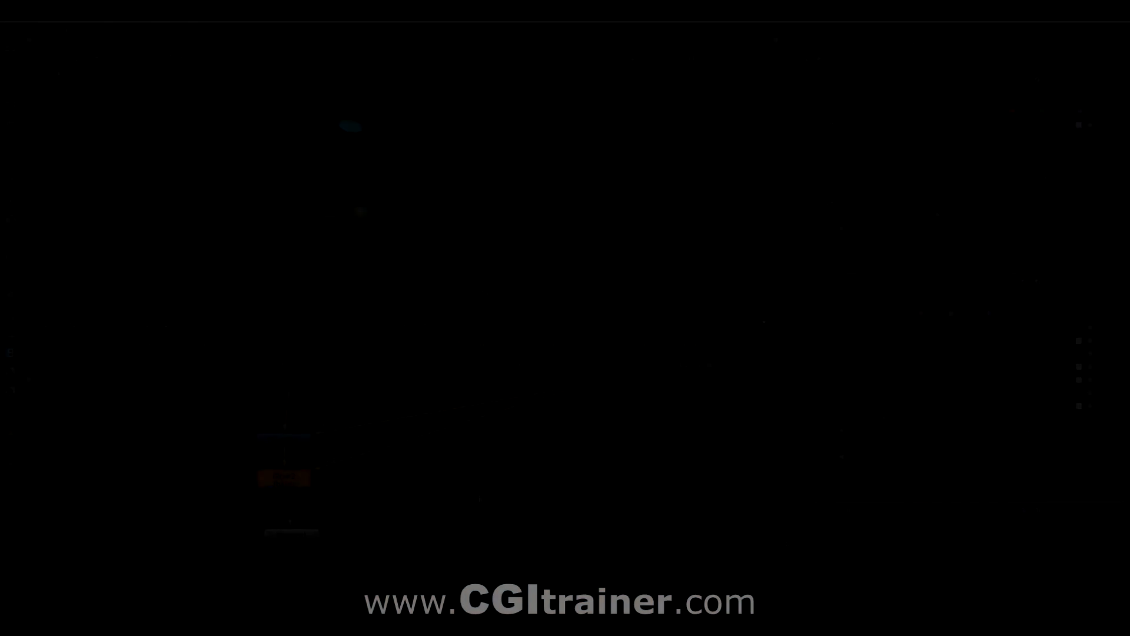
# Step: Move the lightning node Read3 beside Glow2 at the bottom of the node tree and view its output
pyautogui.scroll(-5, 386, 486)
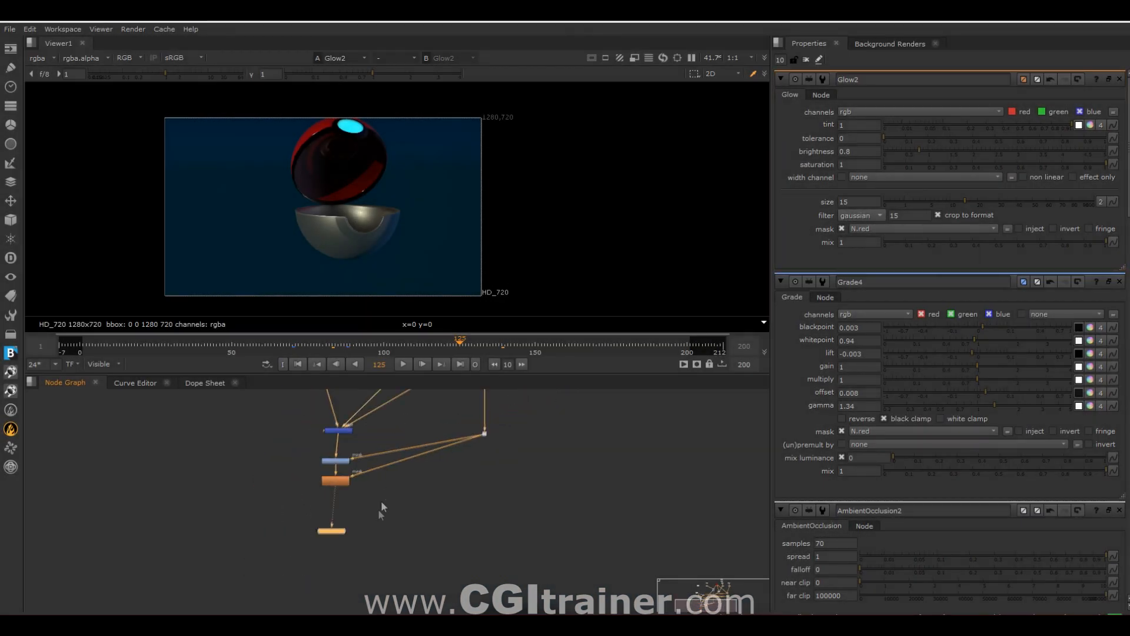
pyautogui.moveTo(170, 518); pyautogui.dragTo(199, 547)
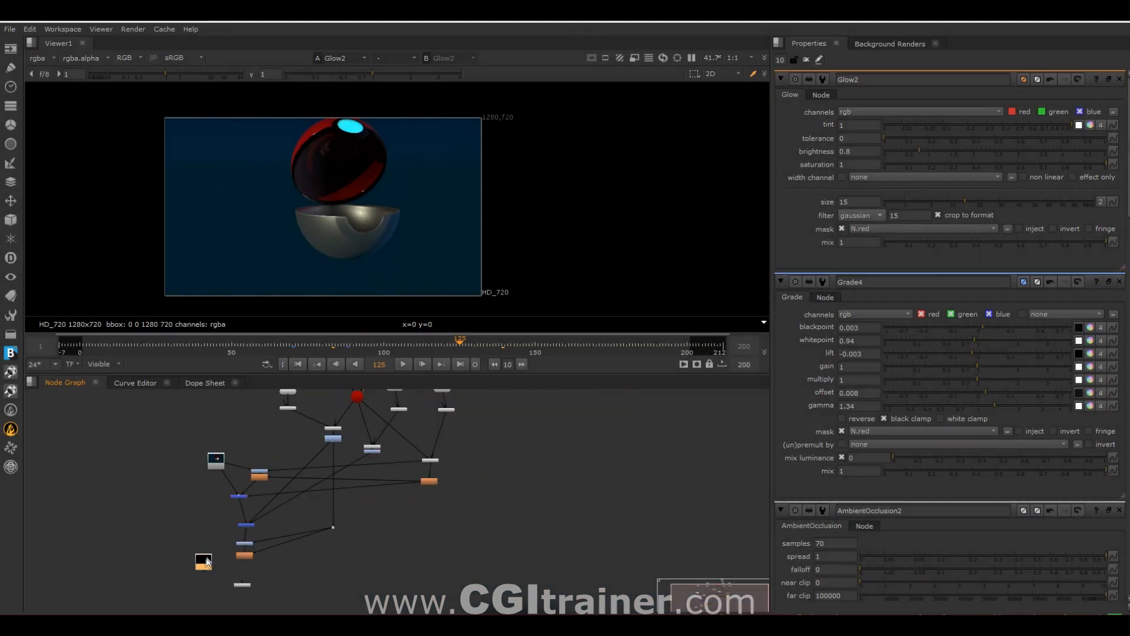
pyautogui.scroll(5, 211, 555)
pyautogui.moveTo(215, 594); pyautogui.dragTo(249, 508, button='middle')
pyautogui.press('1')
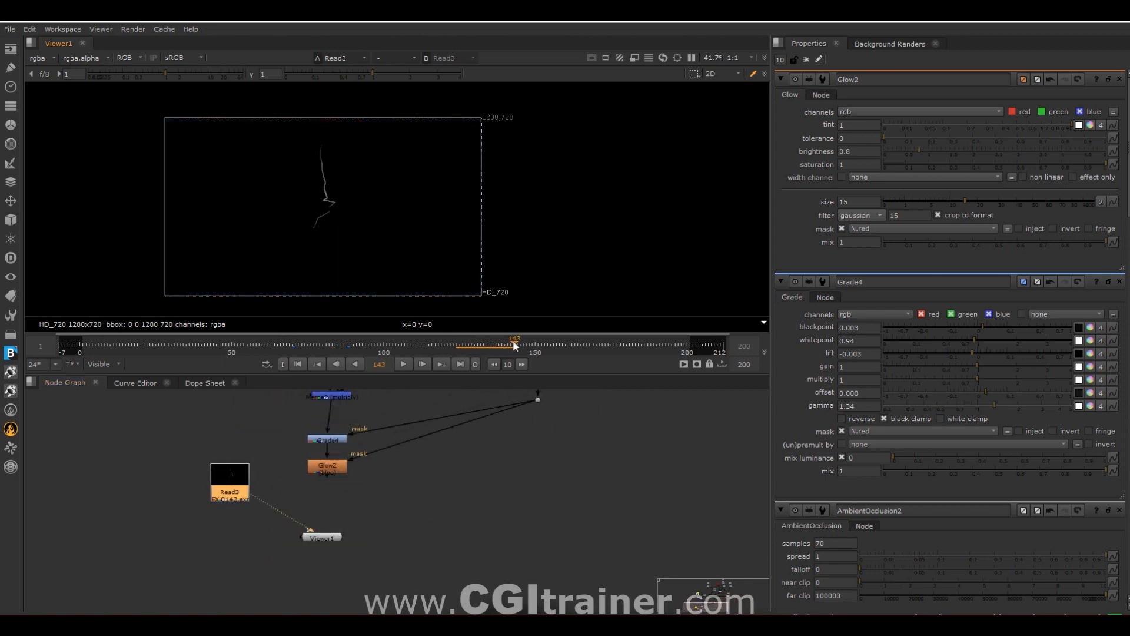
# Step: Go to frame 131 and add a Merge node after Glow2 with its A input connected to Read3
pyautogui.moveTo(508, 340); pyautogui.dragTo(479, 340)
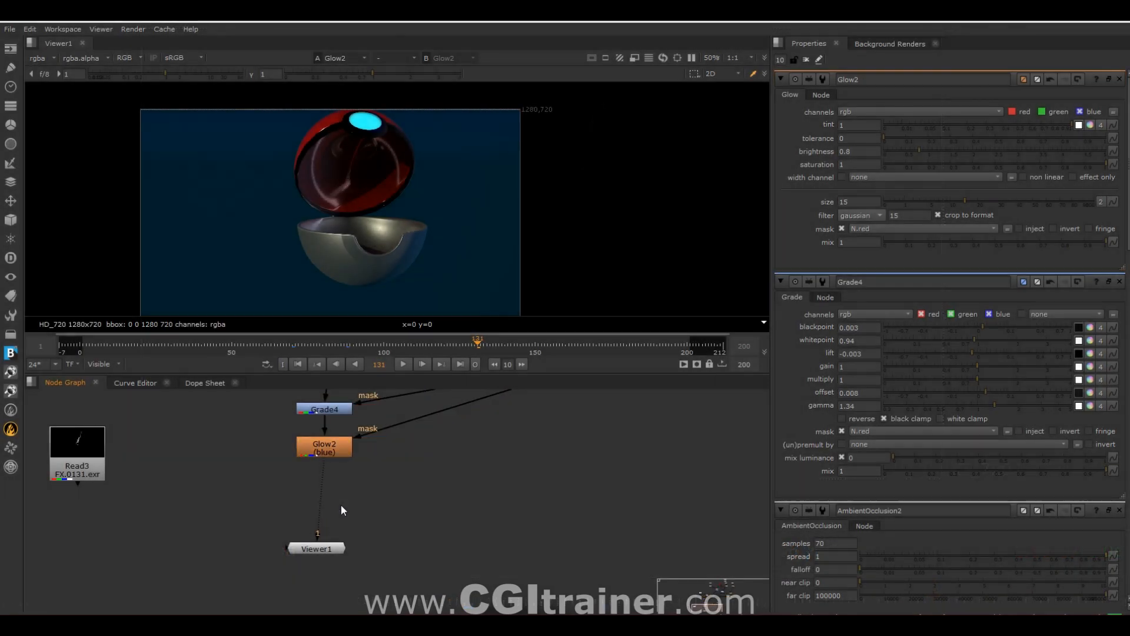
pyautogui.press('m')
pyautogui.moveTo(342, 506); pyautogui.dragTo(140, 448)
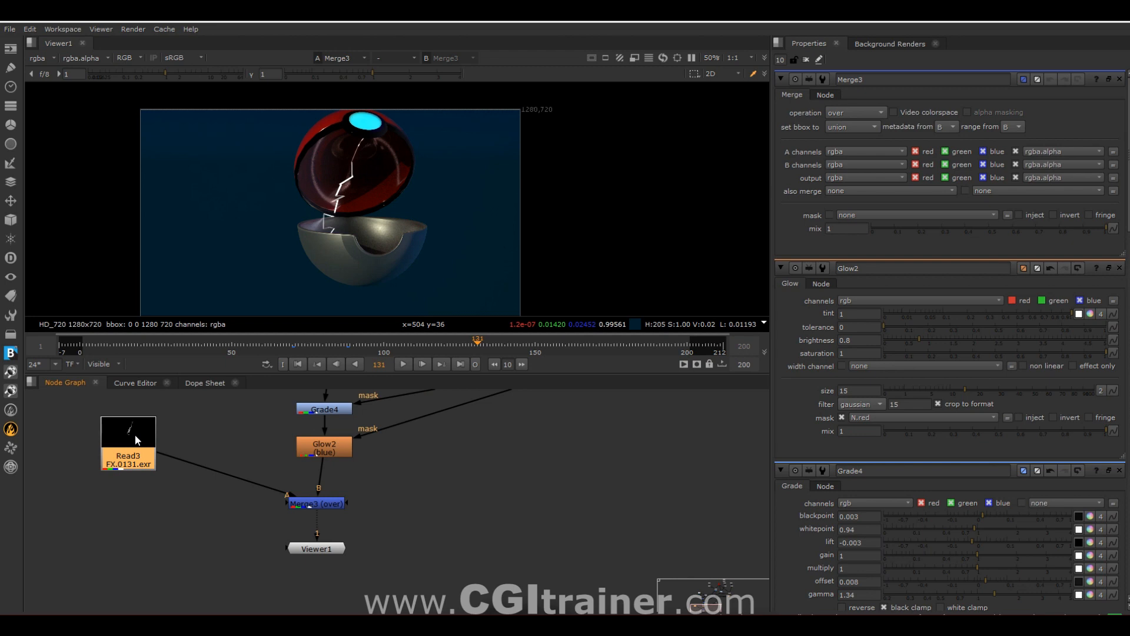
# Step: Insert an EdgeDetect node between Read3 and Merge3, view it, and set its output channel to rgba.red
pyautogui.moveTo(135, 439); pyautogui.dragTo(130, 444)
pyautogui.press('1')
pyautogui.press('Tab')
pyautogui.write('edge')
pyautogui.press('Down')
pyautogui.press('Return')
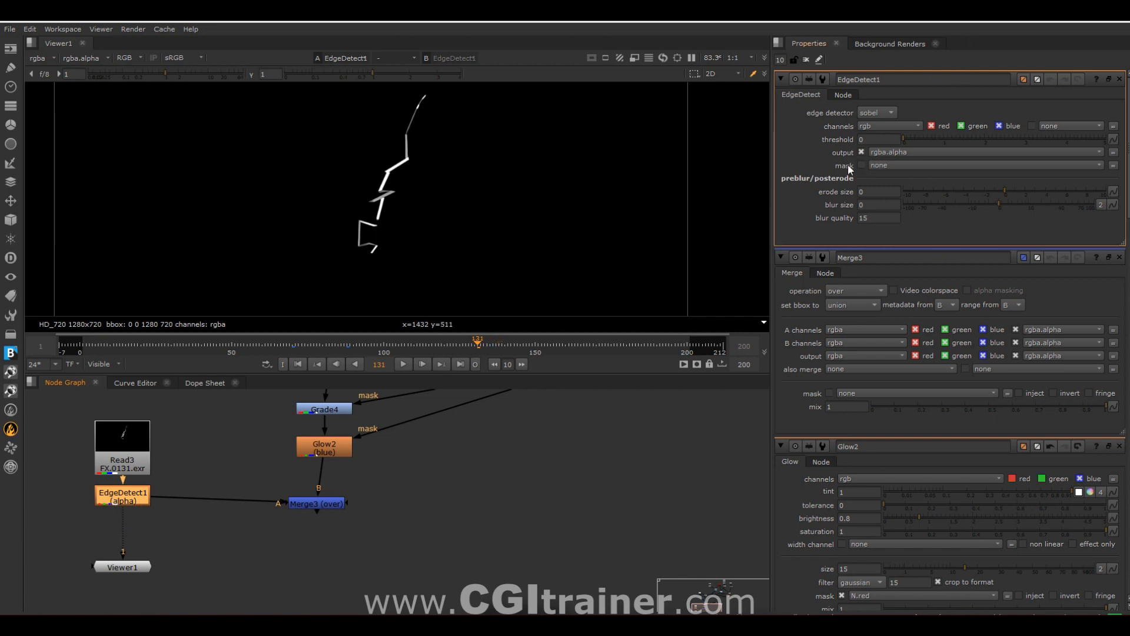
pyautogui.click(907, 152)
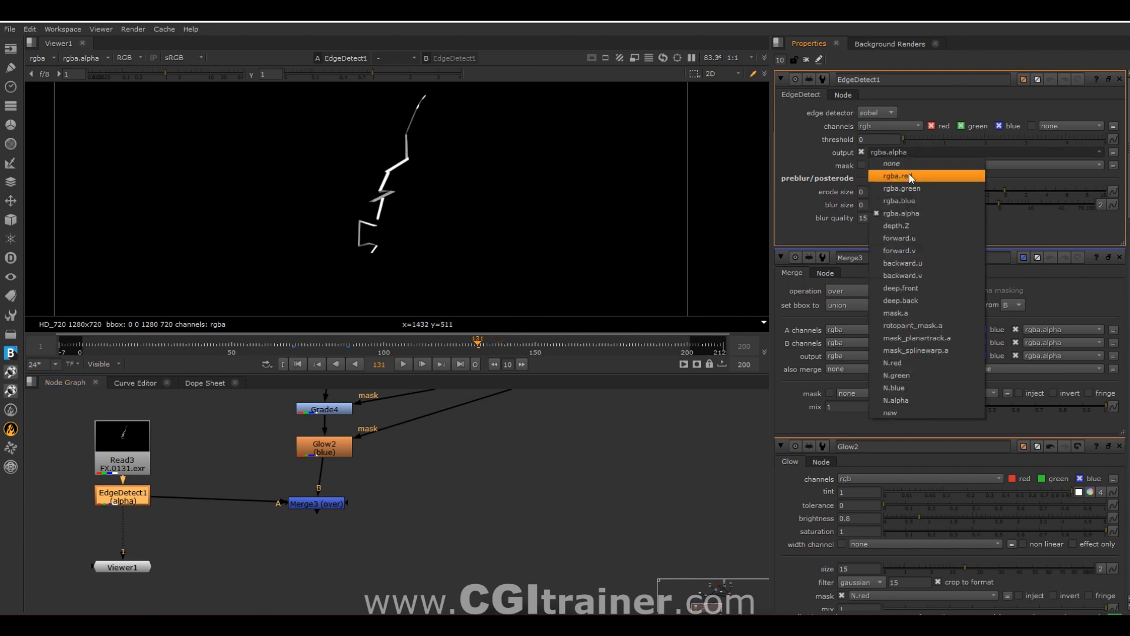
pyautogui.click(907, 175)
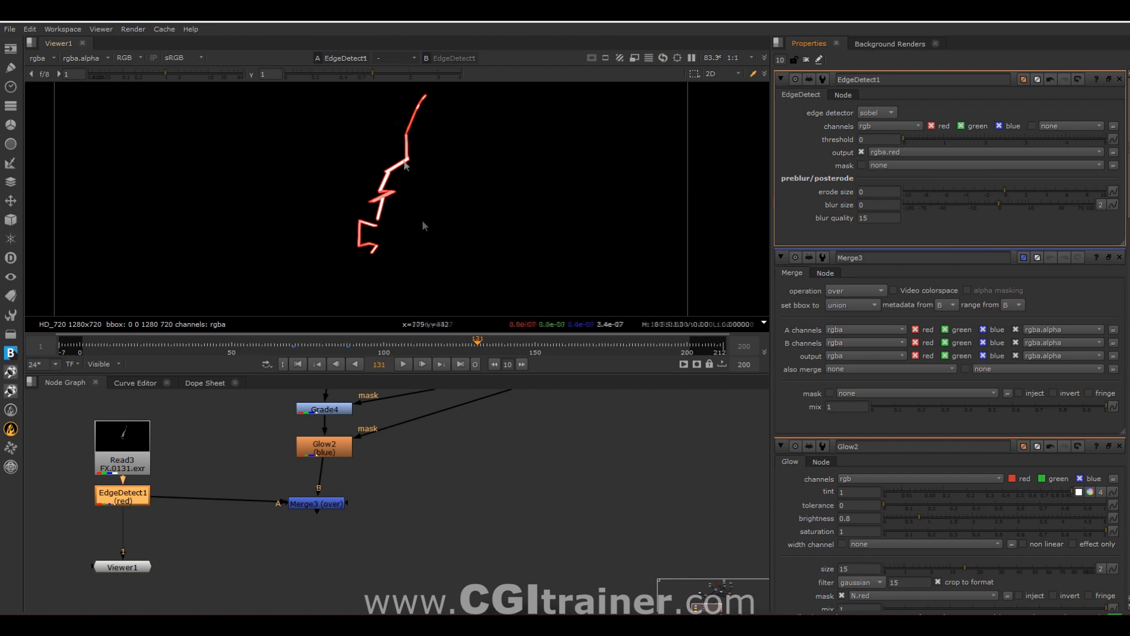
# Step: Set the EdgeDetect node's threshold to 2.34 and its blur size to 0.05 to refine the lightning edges
pyautogui.moveTo(907, 140); pyautogui.dragTo(988, 136)
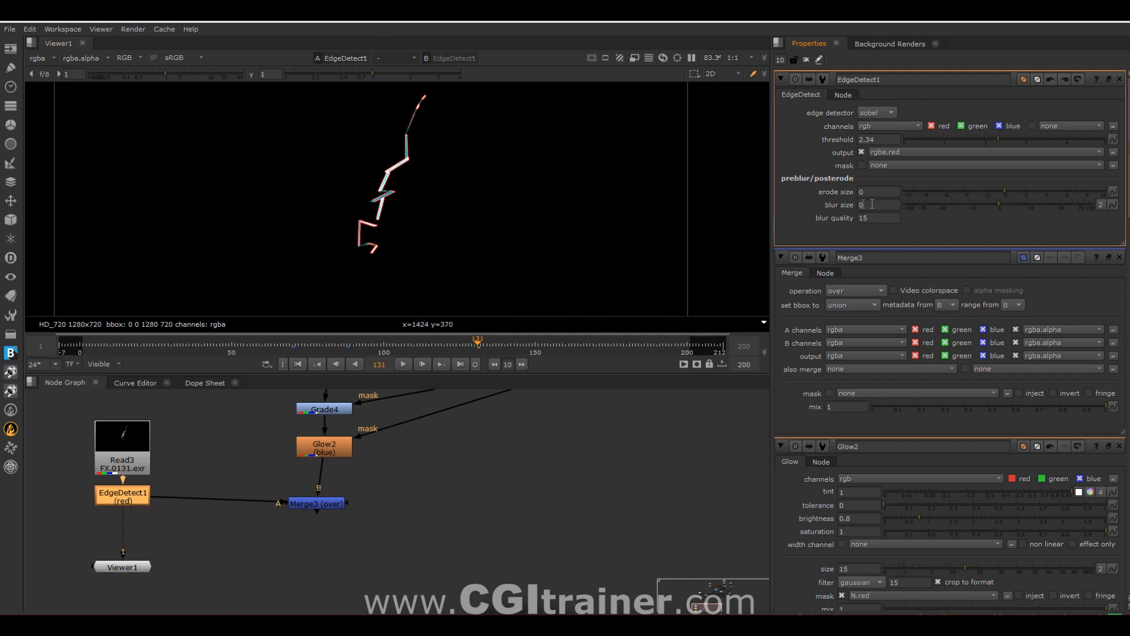
pyautogui.moveTo(1019, 205)
pyautogui.mouseDown()
pyautogui.moveTo(1054, 198)
pyautogui.moveTo(1002, 206)
pyautogui.mouseUp()
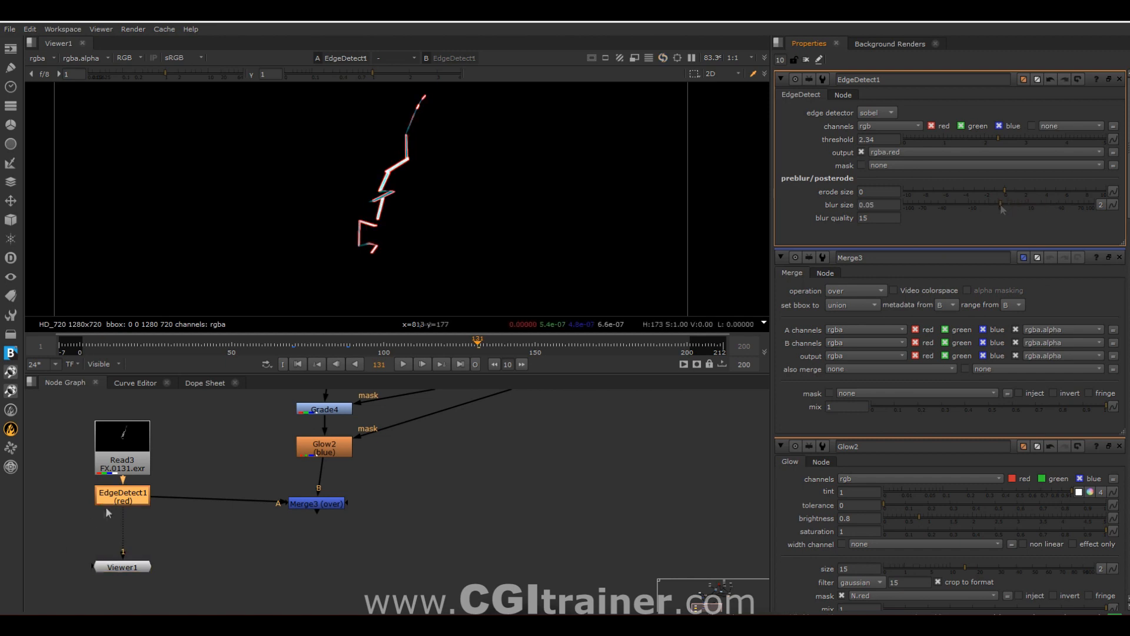
# Step: Add a Glow node after EdgeDetect1 and disable its green channel so only red and blue glow on the lightning
pyautogui.press('Tab')
pyautogui.write('glow')
pyautogui.press('Return')
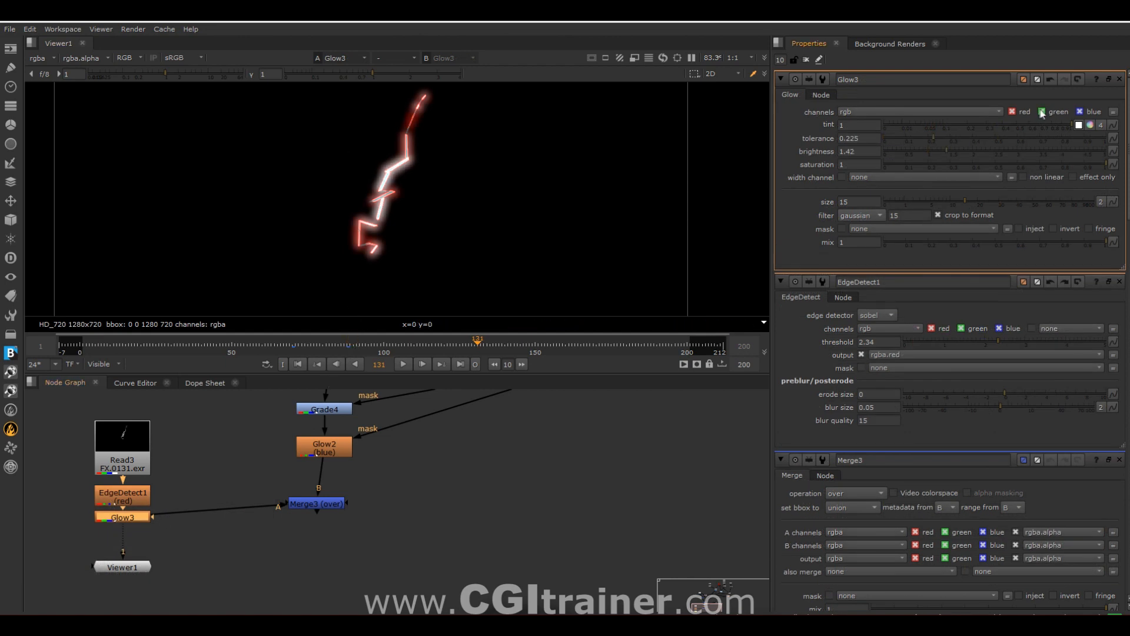
pyautogui.click(1042, 112)
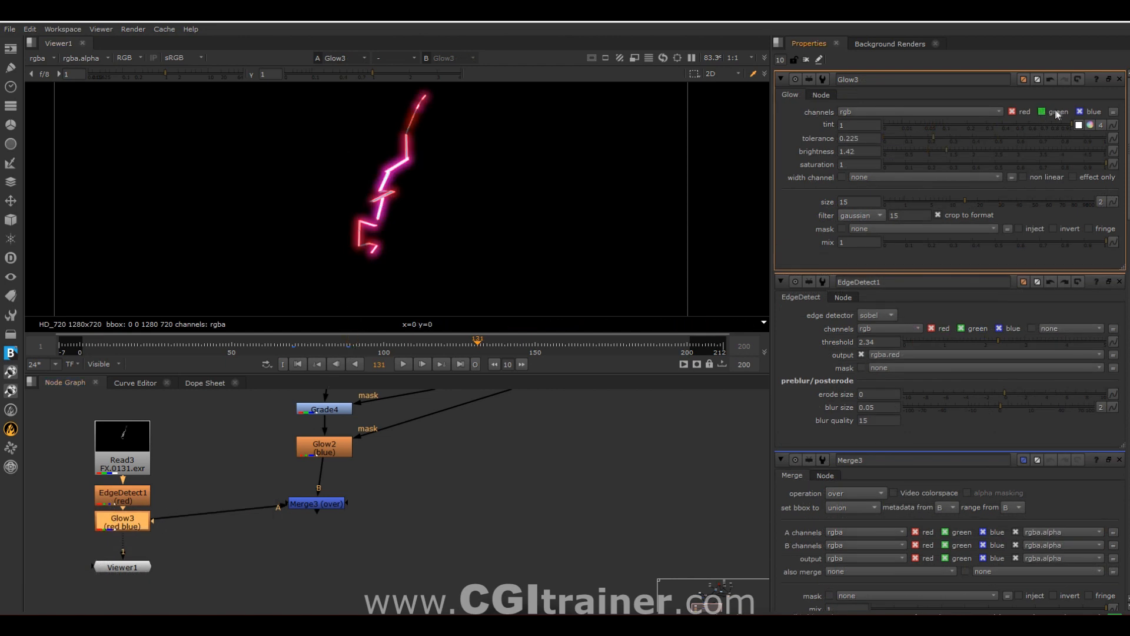
pyautogui.click(1080, 112)
pyautogui.click(1013, 112)
pyautogui.click(1013, 112)
# Step: View Merge3's composite of the lightning over the Poké Ball and move the Viewer1 node beneath Merge3
pyautogui.moveTo(321, 501); pyautogui.dragTo(322, 502)
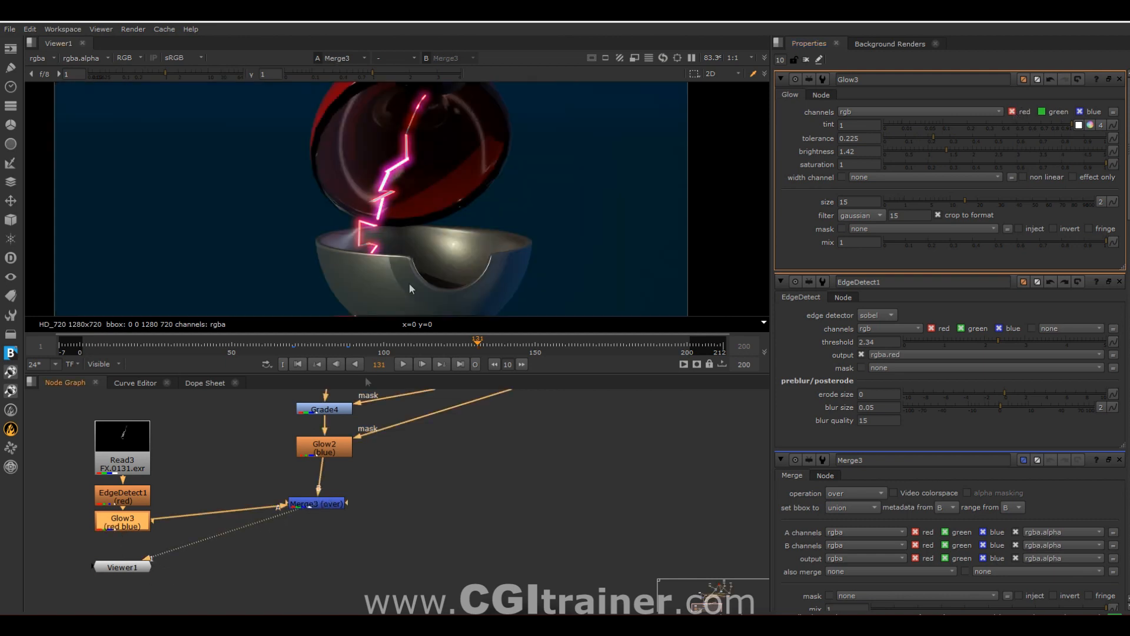
pyautogui.scroll(-3, 423, 238)
pyautogui.moveTo(423, 238); pyautogui.dragTo(386, 217, button='middle')
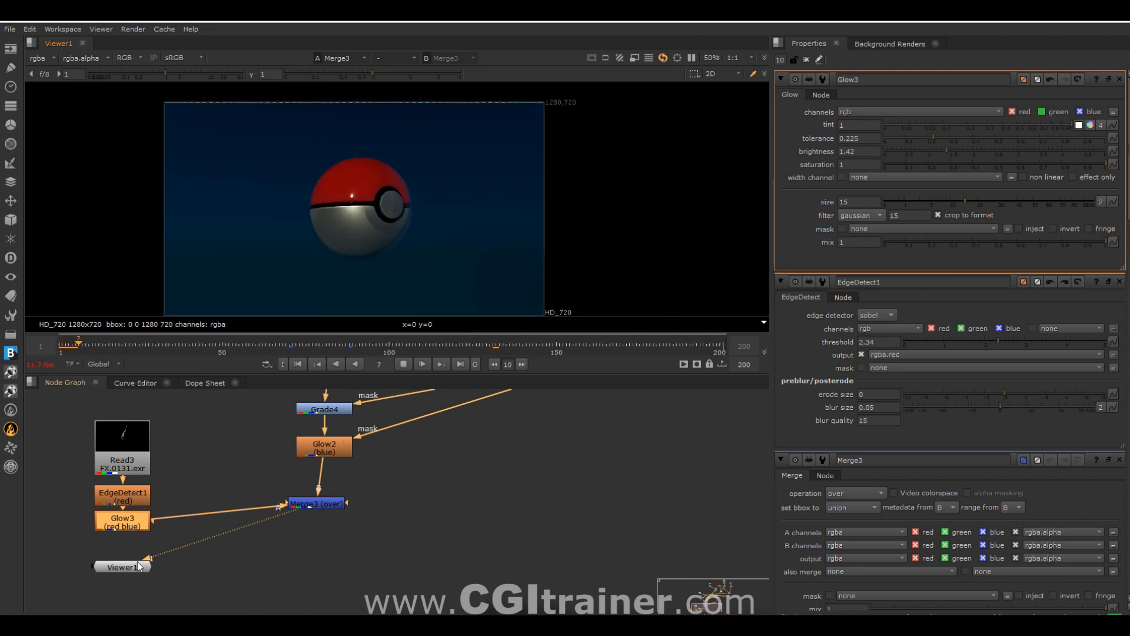
pyautogui.moveTo(137, 562); pyautogui.dragTo(137, 563)
pyautogui.moveTo(138, 563); pyautogui.dragTo(307, 564)
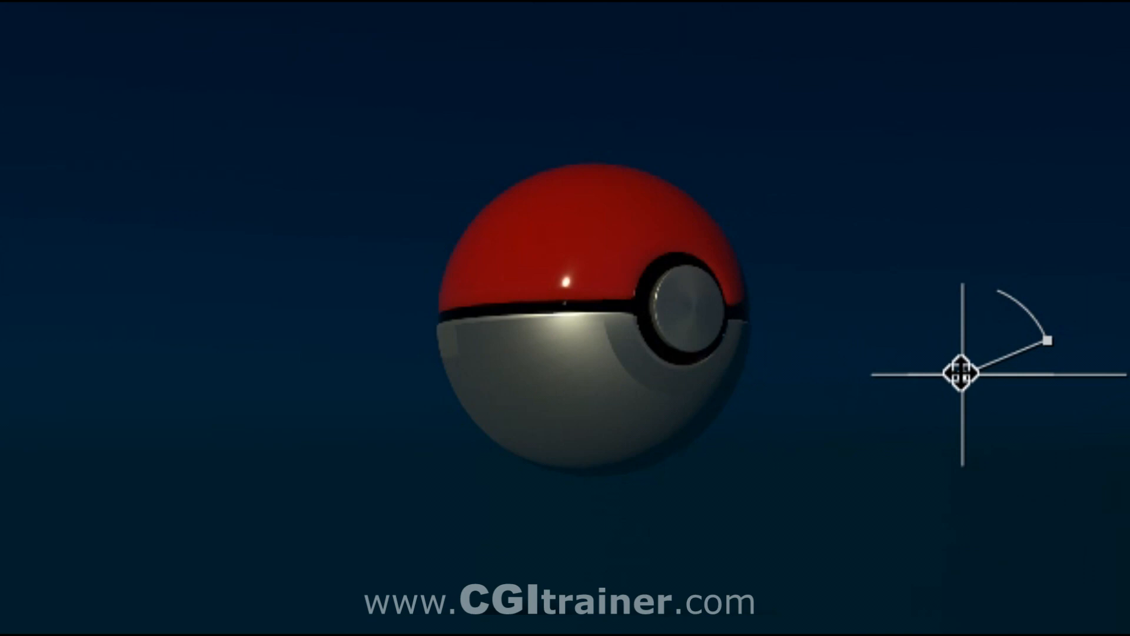
# Step: Move the on-screen transform handle around the closed and then the opened Poké Ball to try different positions
pyautogui.moveTo(959, 373); pyautogui.dragTo(358, 258)
pyautogui.moveTo(359, 257); pyautogui.dragTo(833, 245)
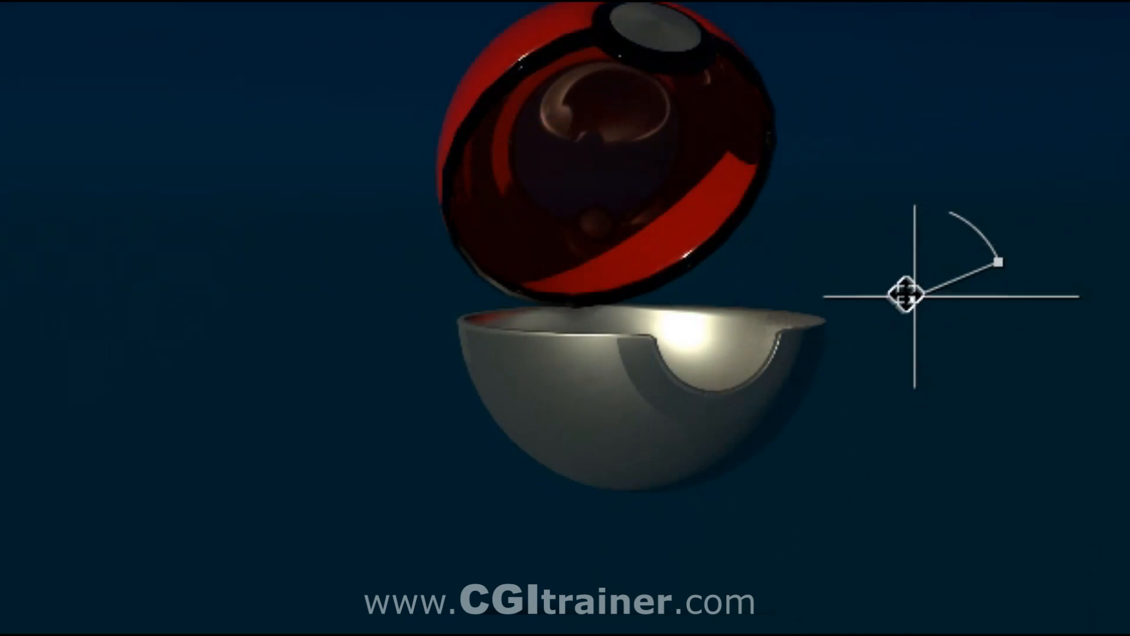
pyautogui.moveTo(906, 293); pyautogui.dragTo(677, 293)
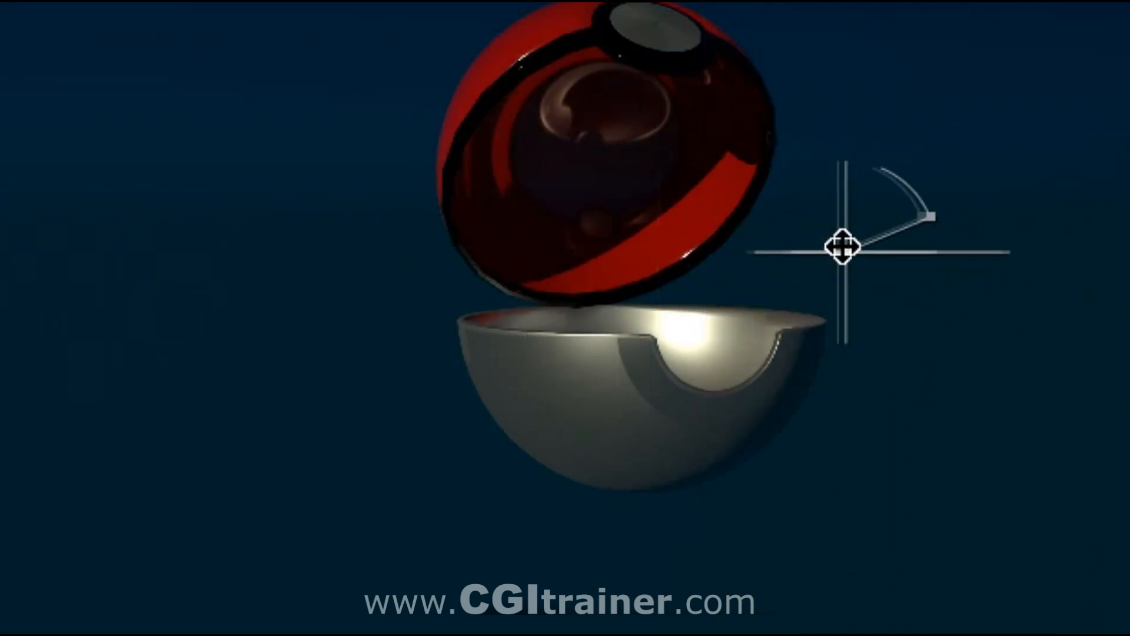